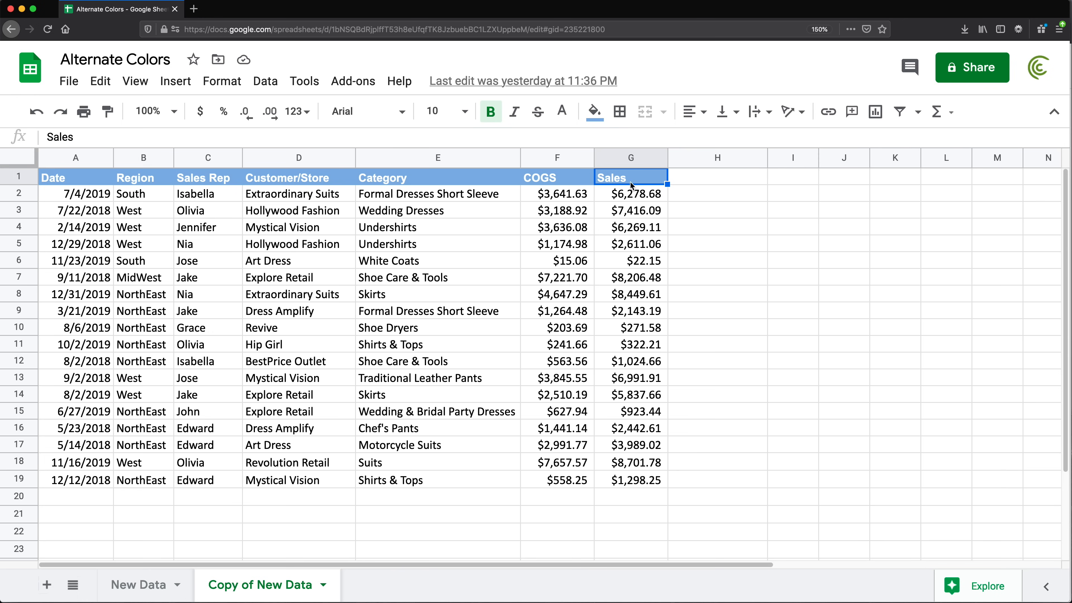
- Apply alternating colors to the data range A1:G19 with the header option included
drag(631, 178, 79, 479)
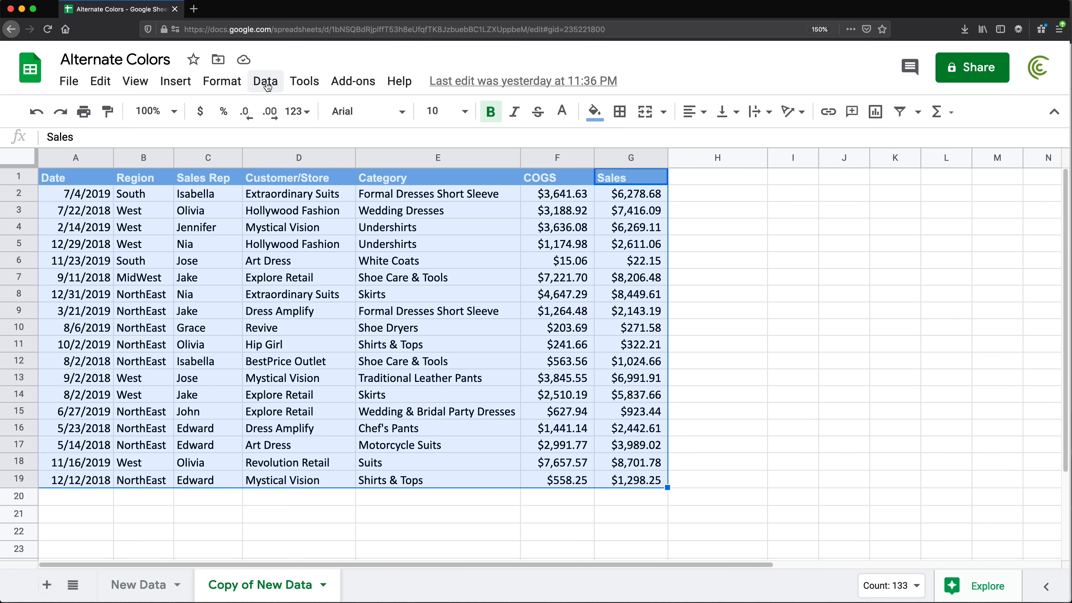
click(234, 83)
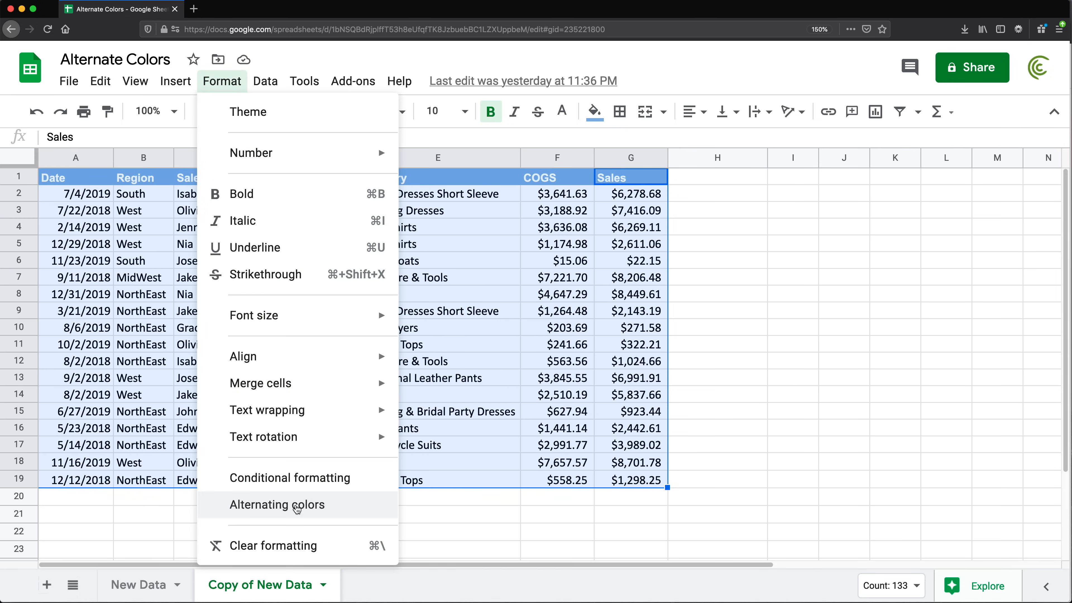
click(297, 505)
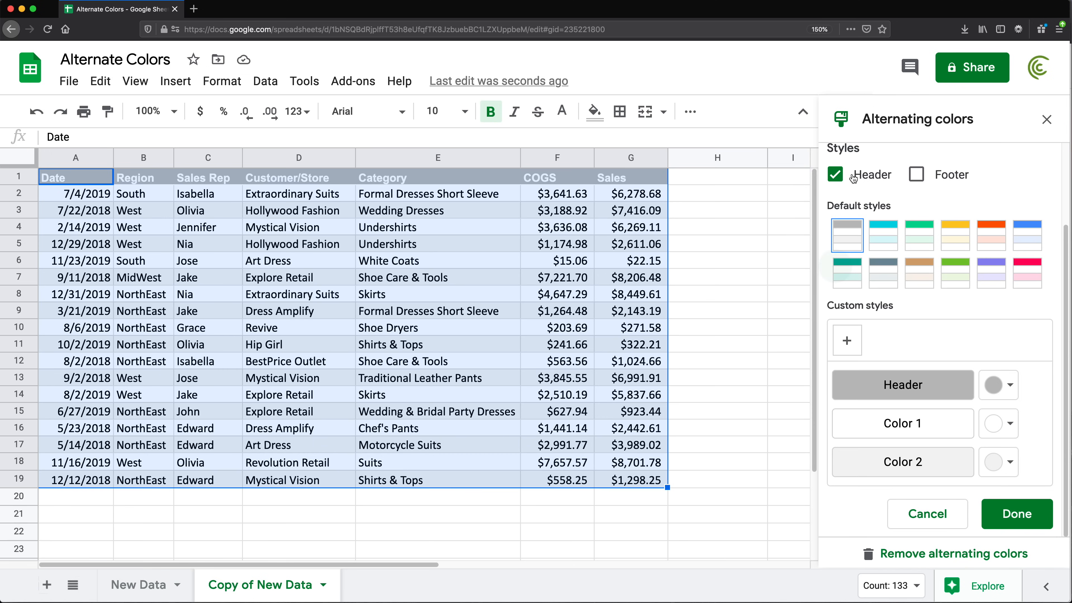
scroll(928, 208, up, 1)
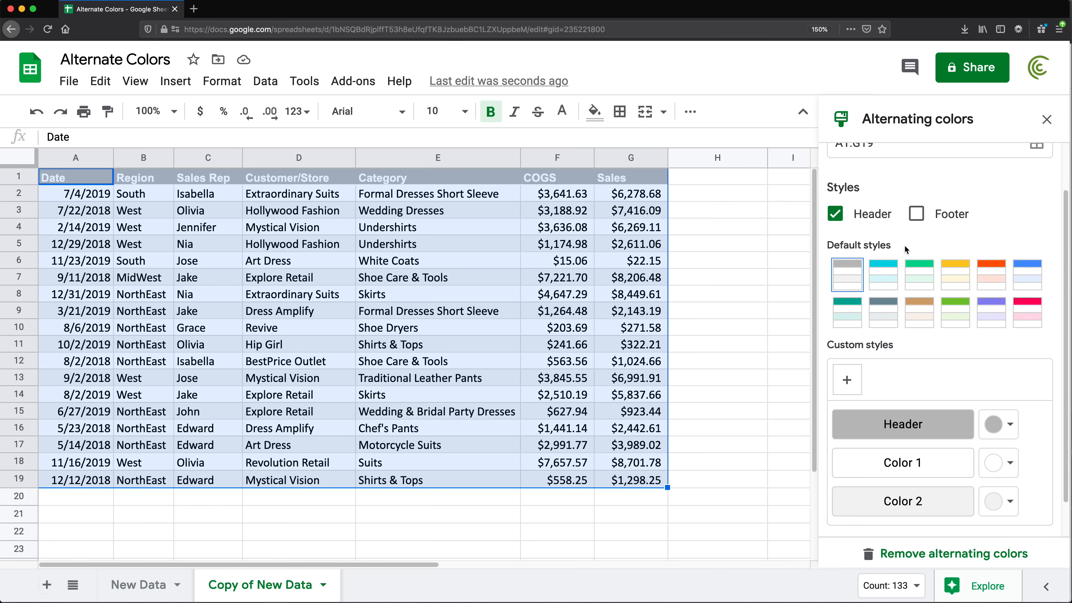
scroll(937, 259, down, 1)
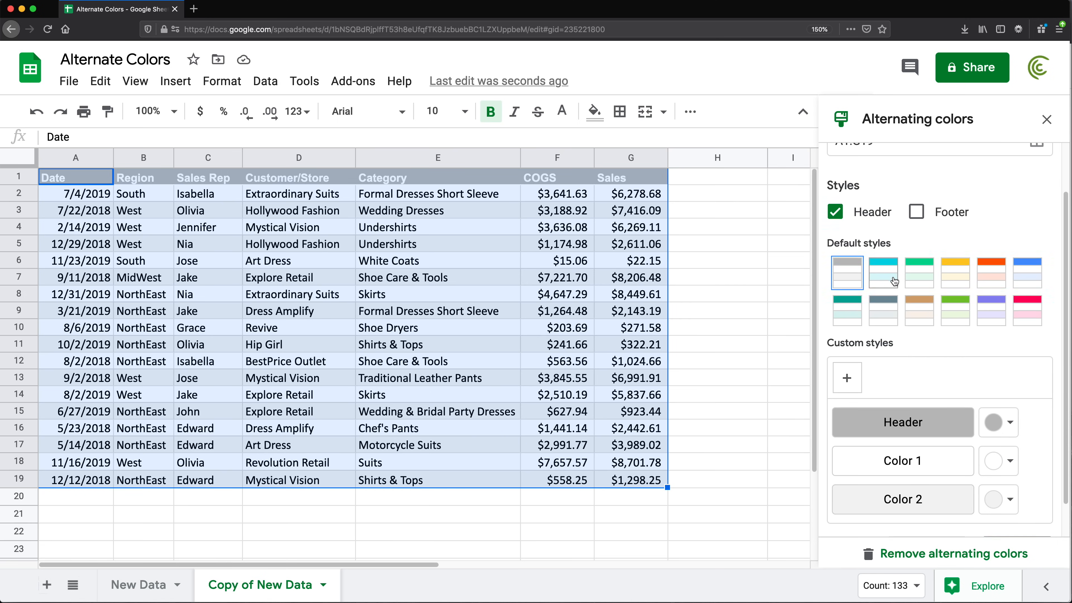
- Try the yellow, orange, blue, purple and green default styles on the table, finishing with the orange one
click(961, 261)
click(990, 260)
click(1023, 259)
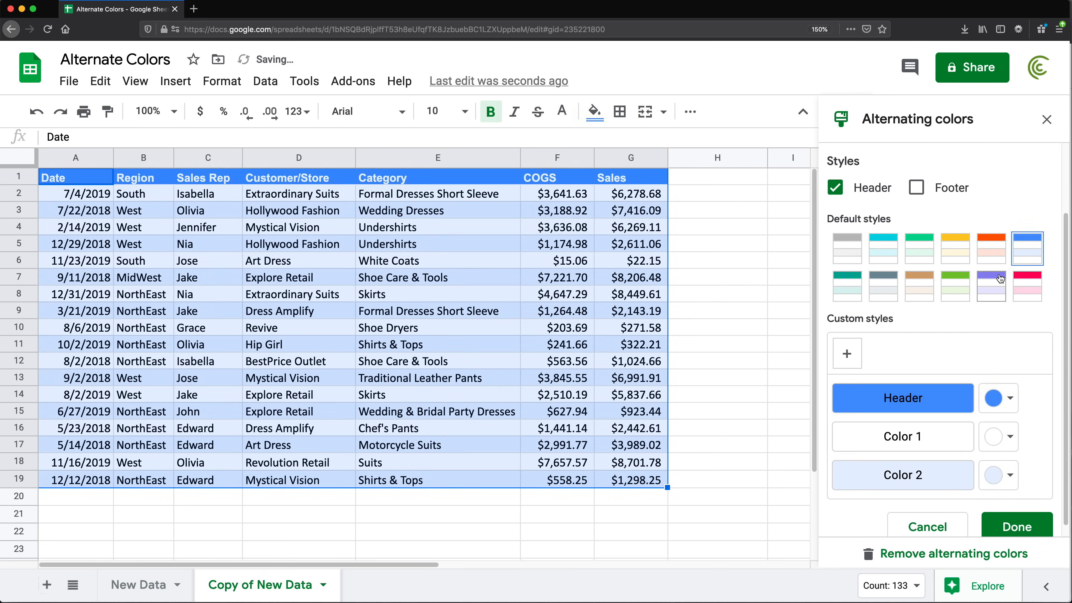
click(990, 289)
click(956, 290)
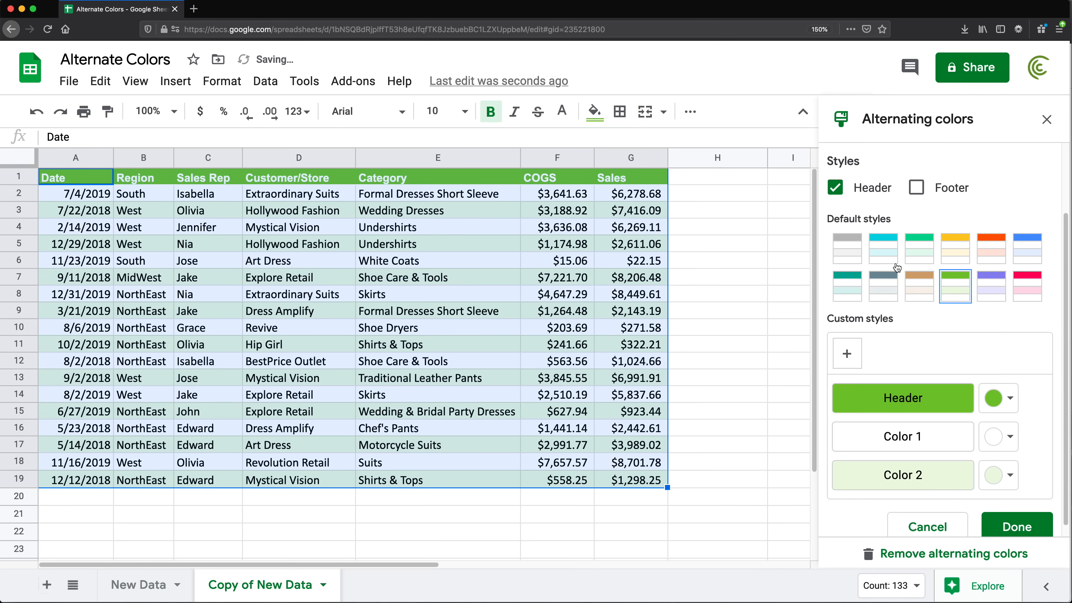
click(983, 249)
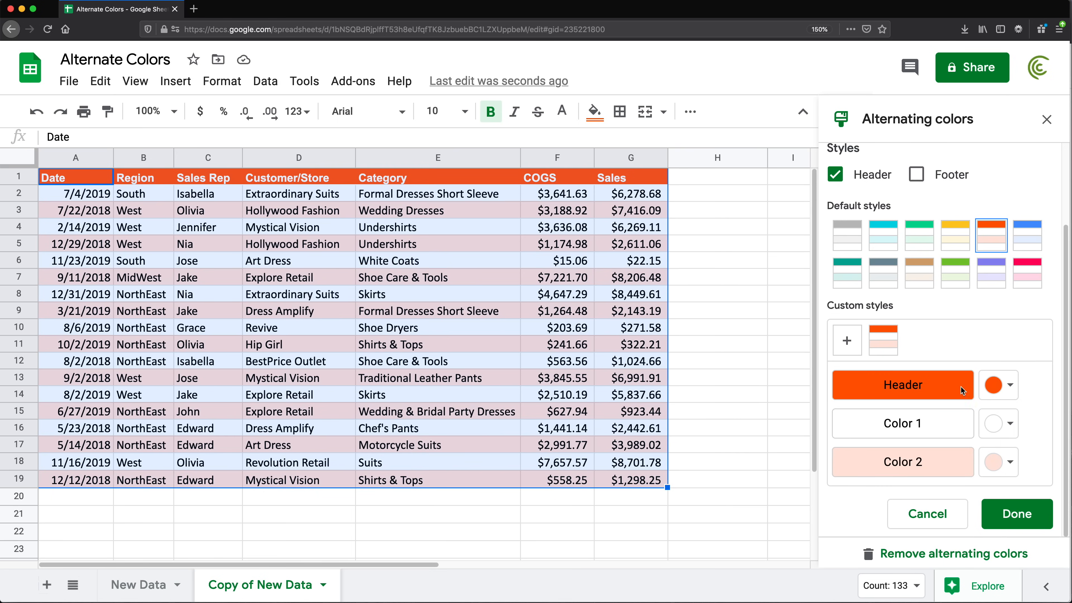
- Change the header color of the orange alternating style to dark purple
click(1010, 391)
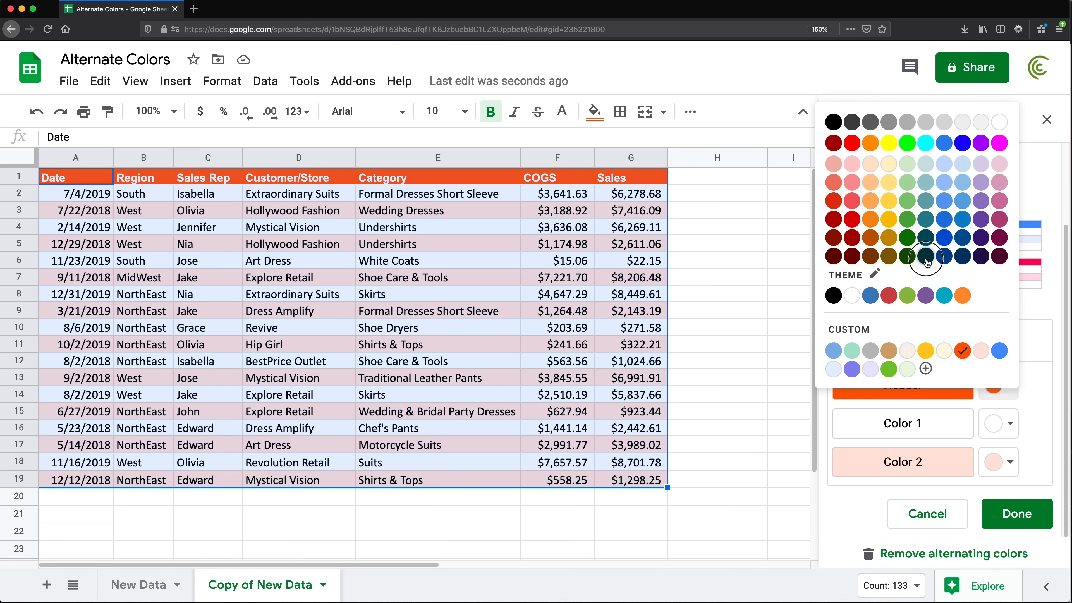
click(928, 263)
click(1010, 384)
click(983, 220)
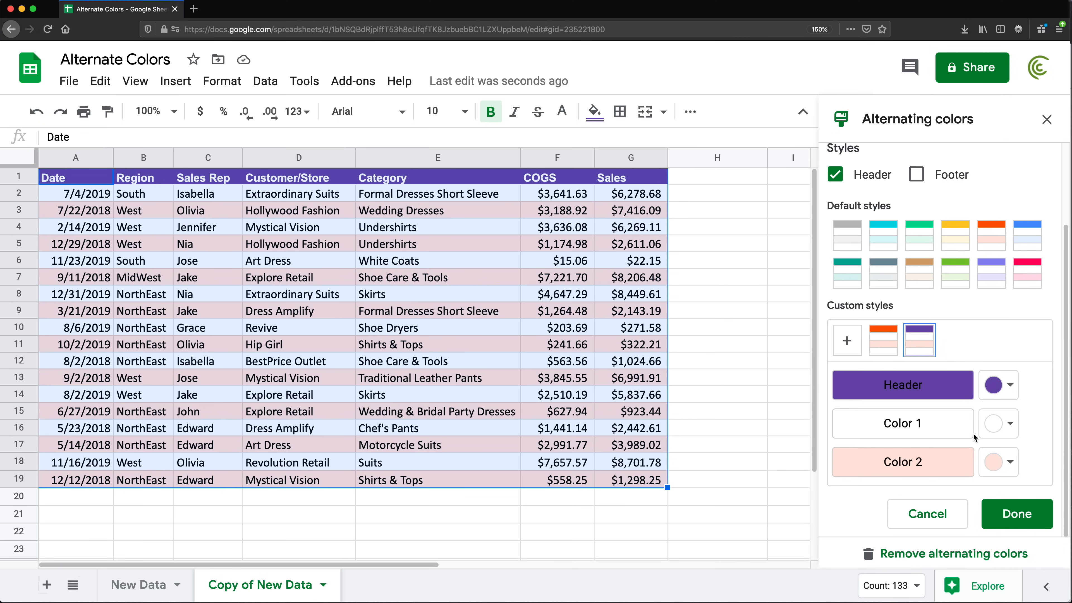
- Set Color 2 of the custom style to light purple and finish the alternating colors setup
click(1012, 434)
click(1011, 434)
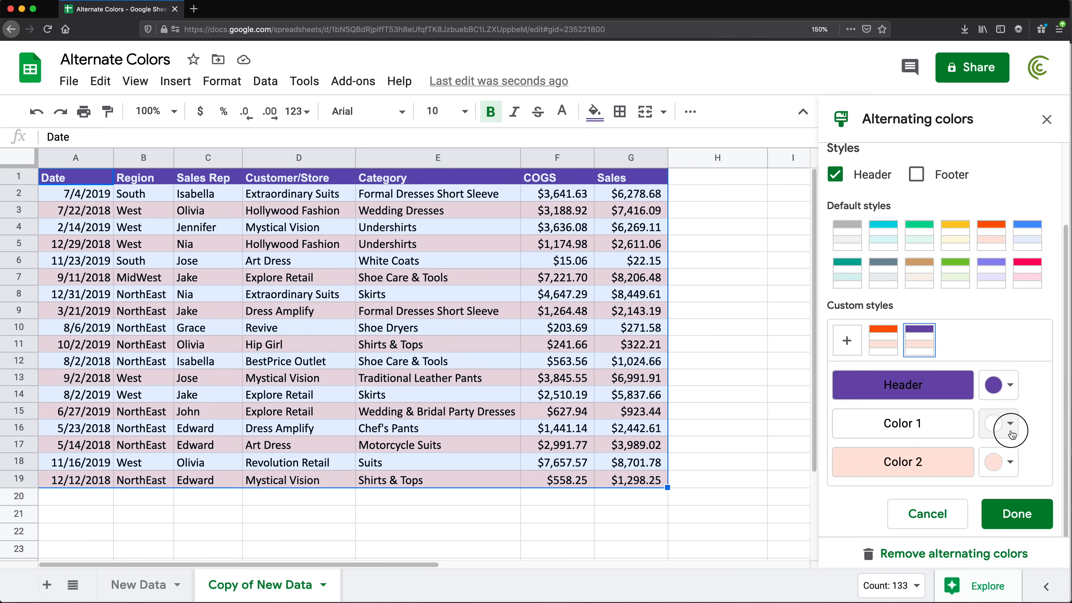
click(1008, 464)
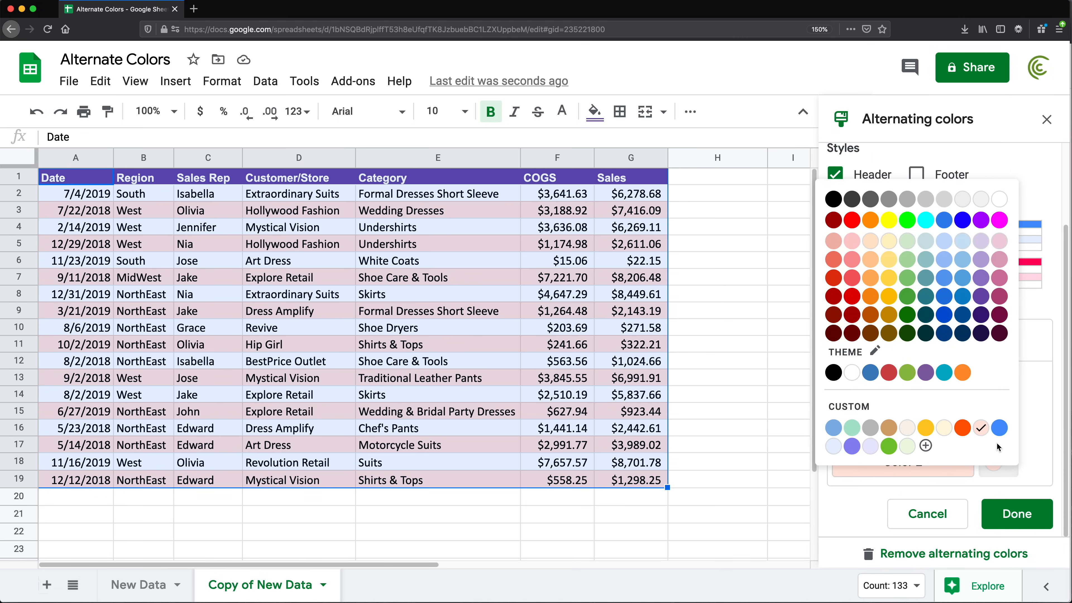
click(981, 240)
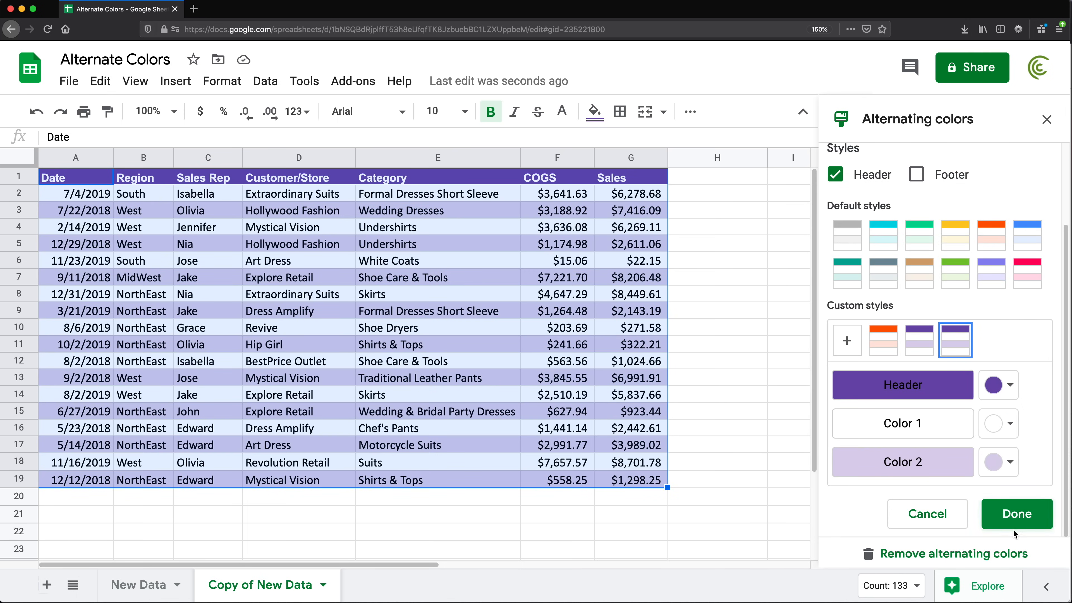
click(1020, 520)
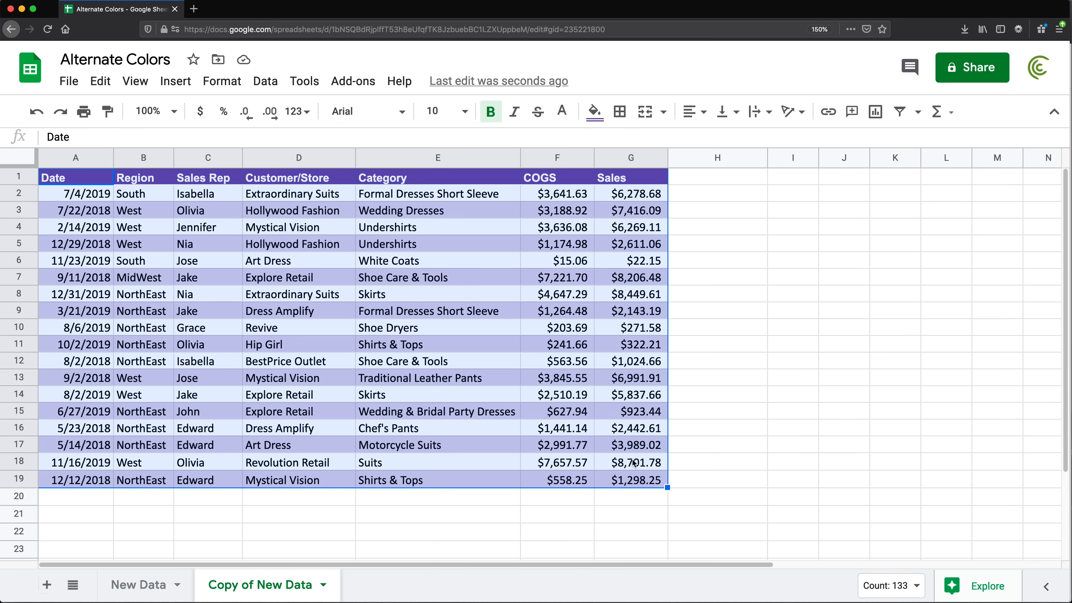
- Enter 123, 435, 546 and 456 in cells A20 to A23 to test whether the banding extends
click(87, 503)
text(123)
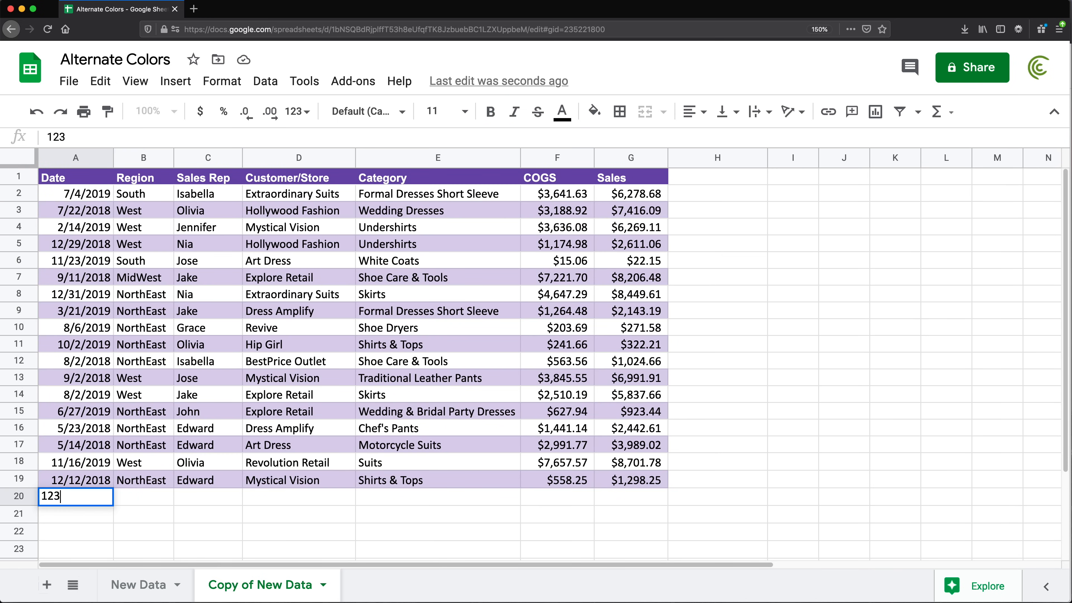
key(Return)
text(435)
key(Return)
text(546)
key(Return)
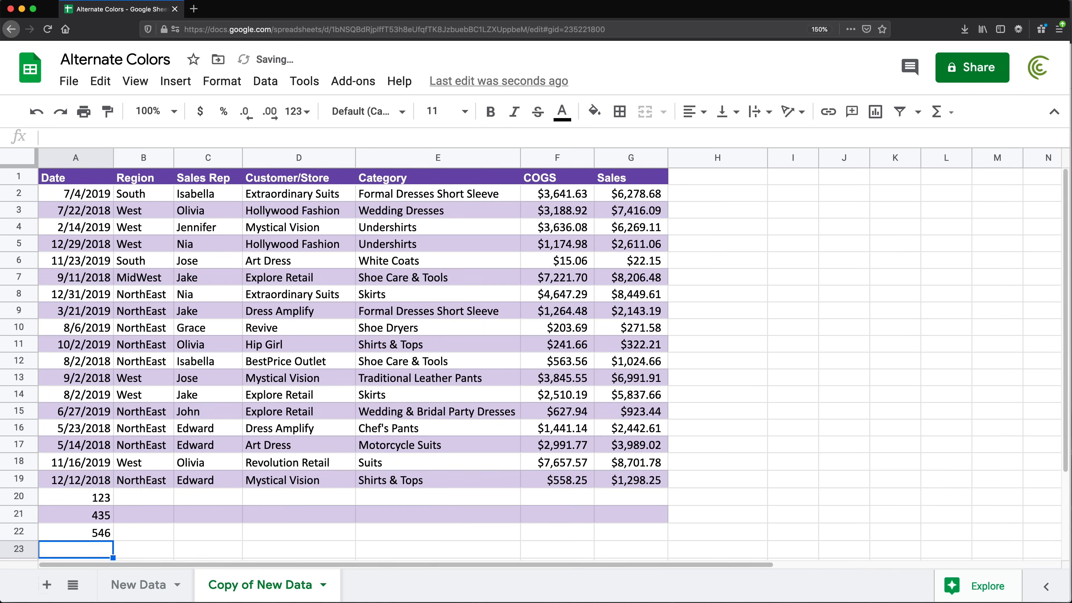
text(456)
key(Return)
- Delete rows 20 to 23 below the table
drag(19, 479, 23, 534)
right_click(24, 534)
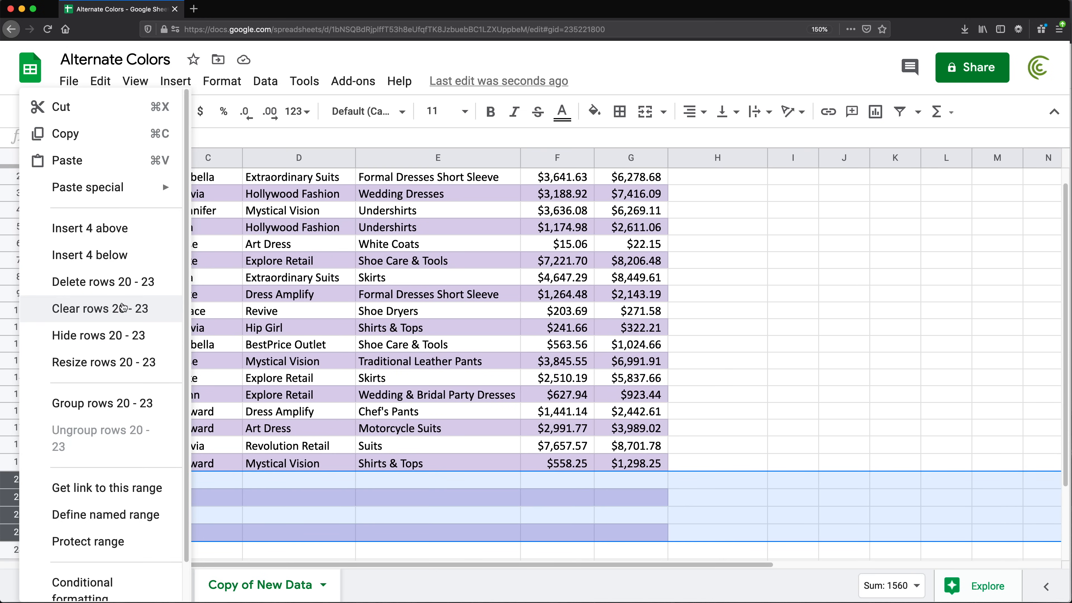
click(101, 280)
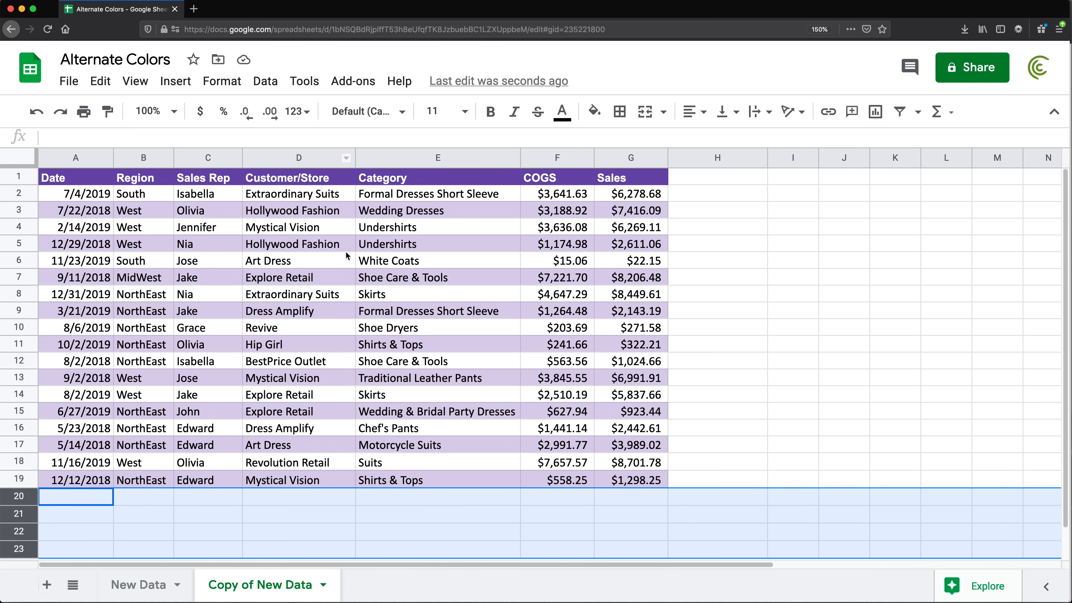
click(568, 183)
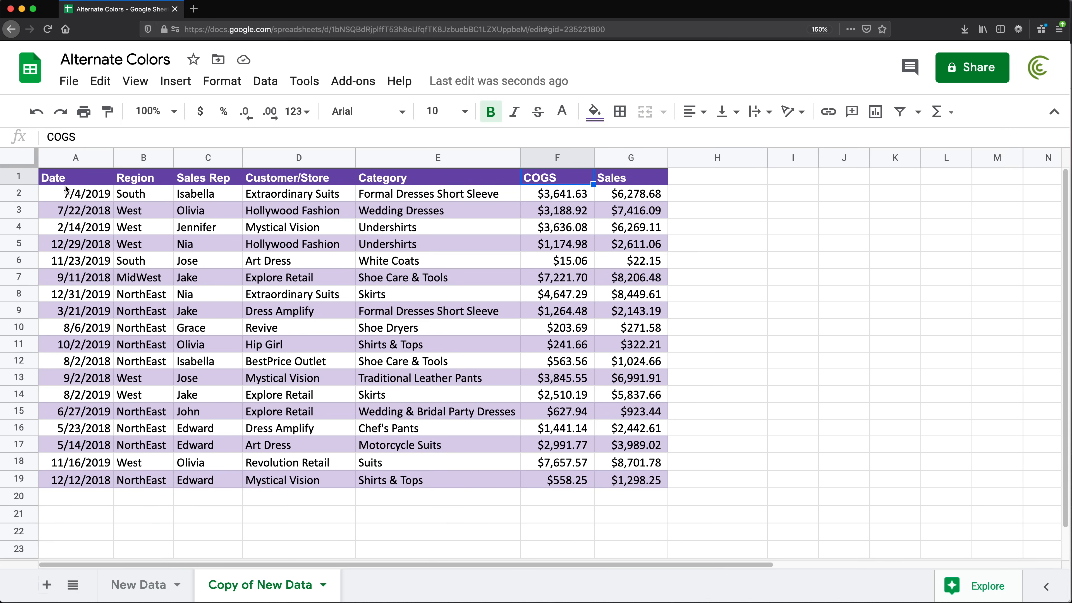
- Edit the alternating colors of A1:G19, setting Color 2 to the darkest purple, and save the style
drag(67, 181, 623, 490)
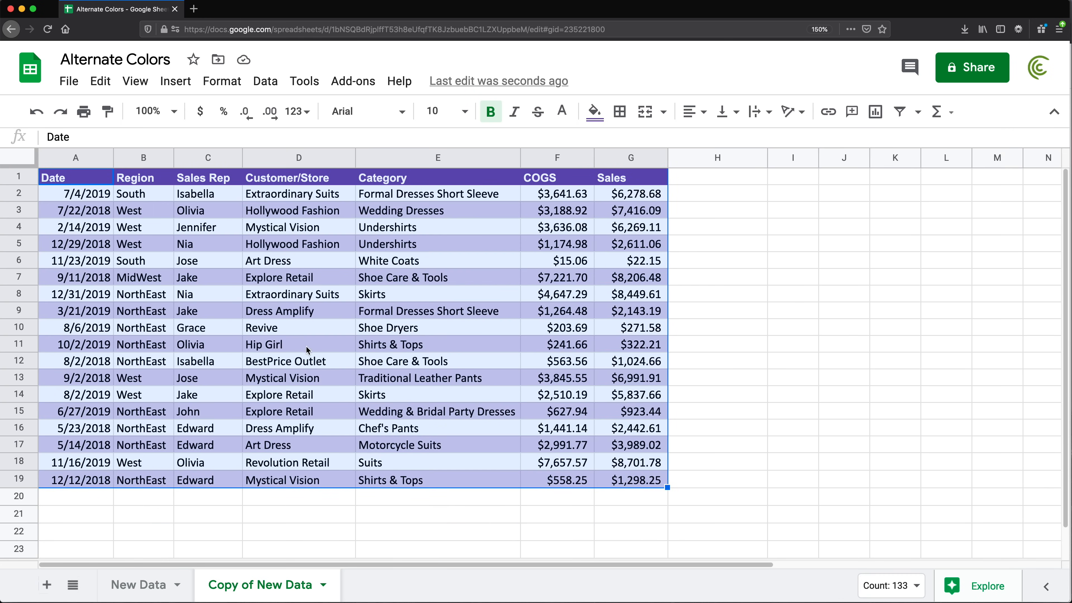
click(222, 81)
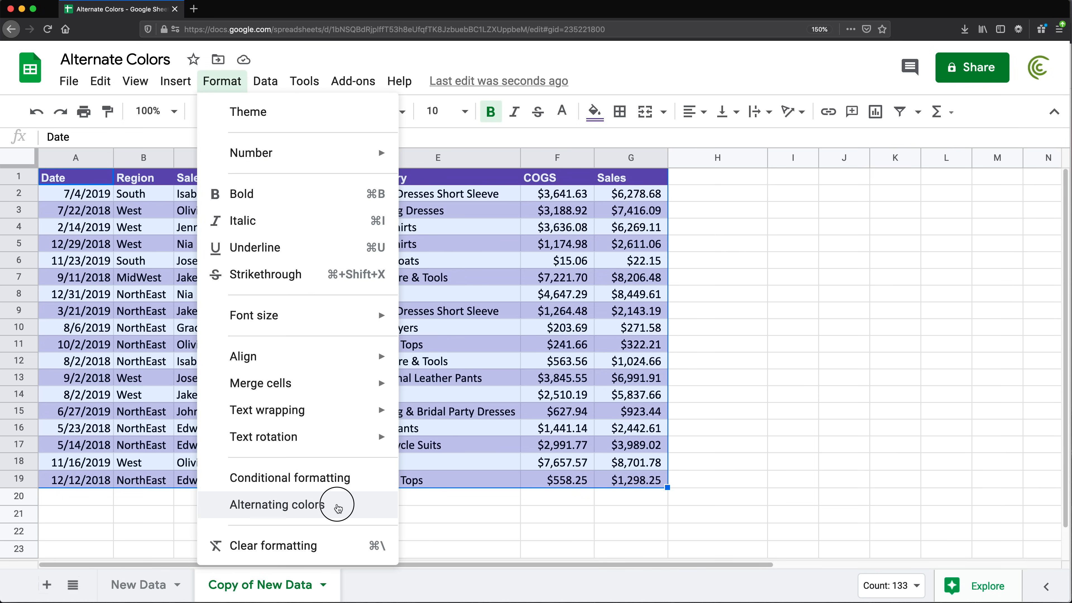
click(338, 508)
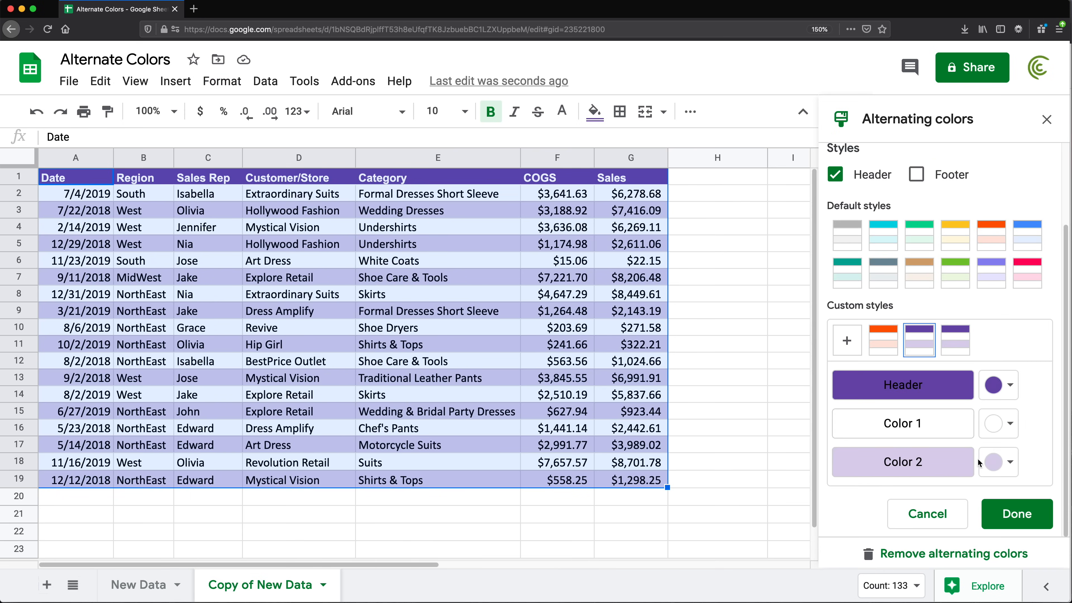
click(999, 472)
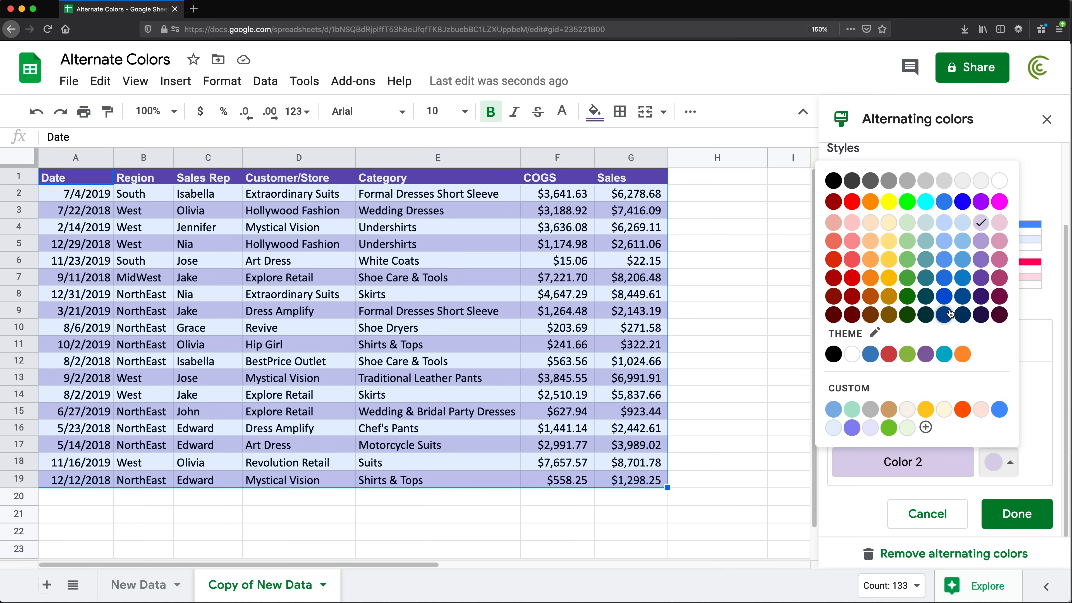
click(978, 314)
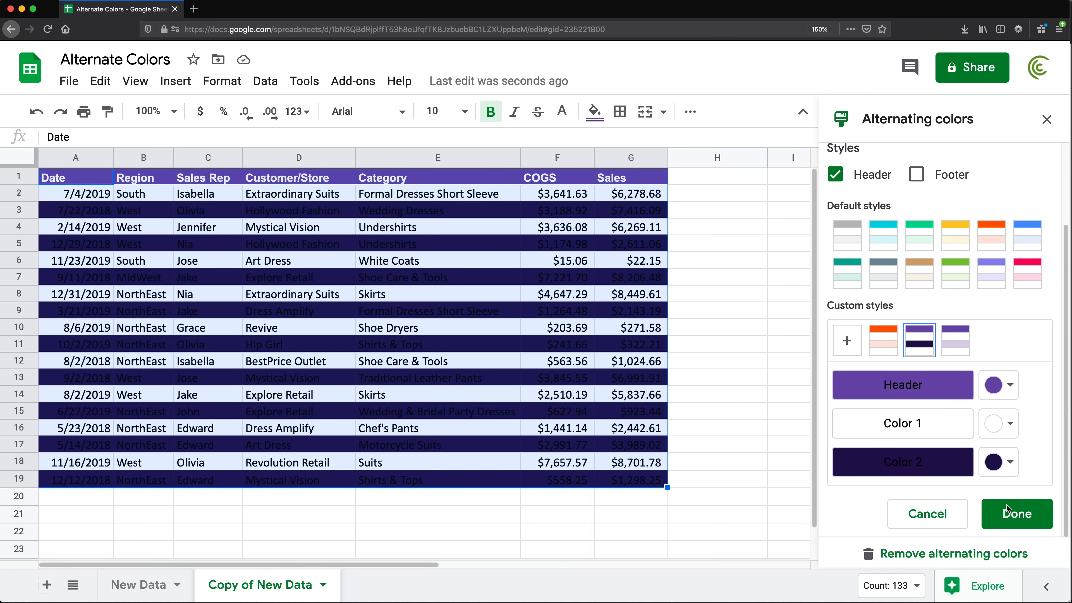
click(1017, 519)
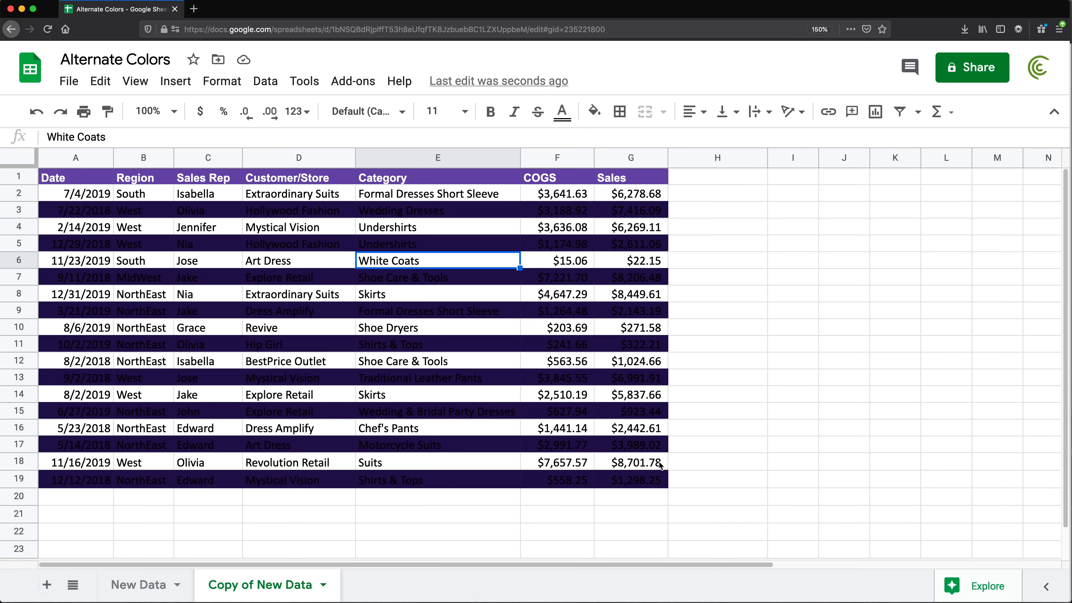
- Remove the alternating colors from the range A1:G19
drag(75, 180, 643, 480)
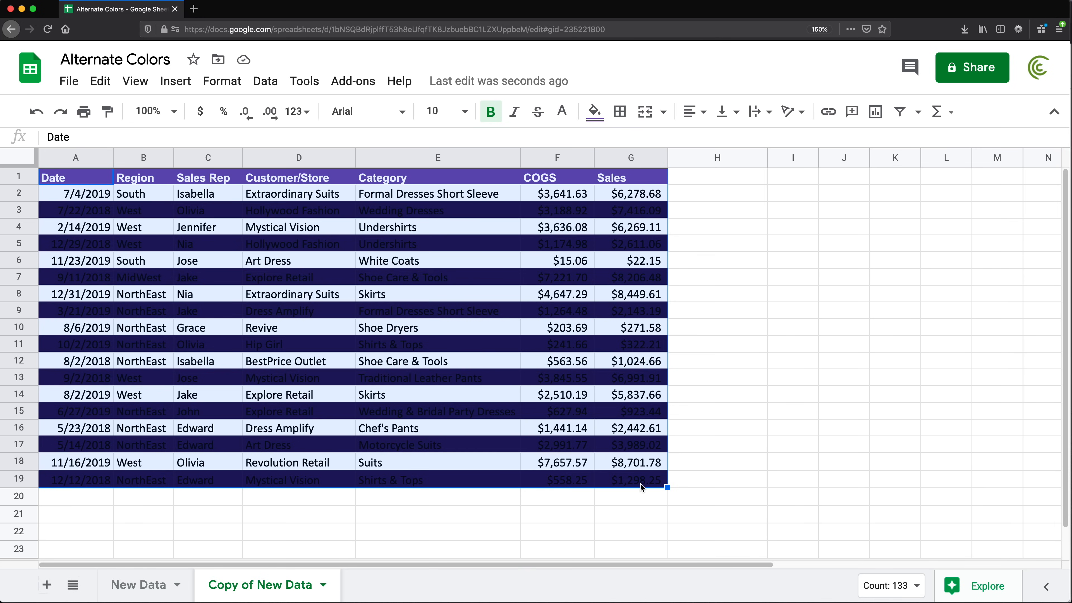
click(223, 89)
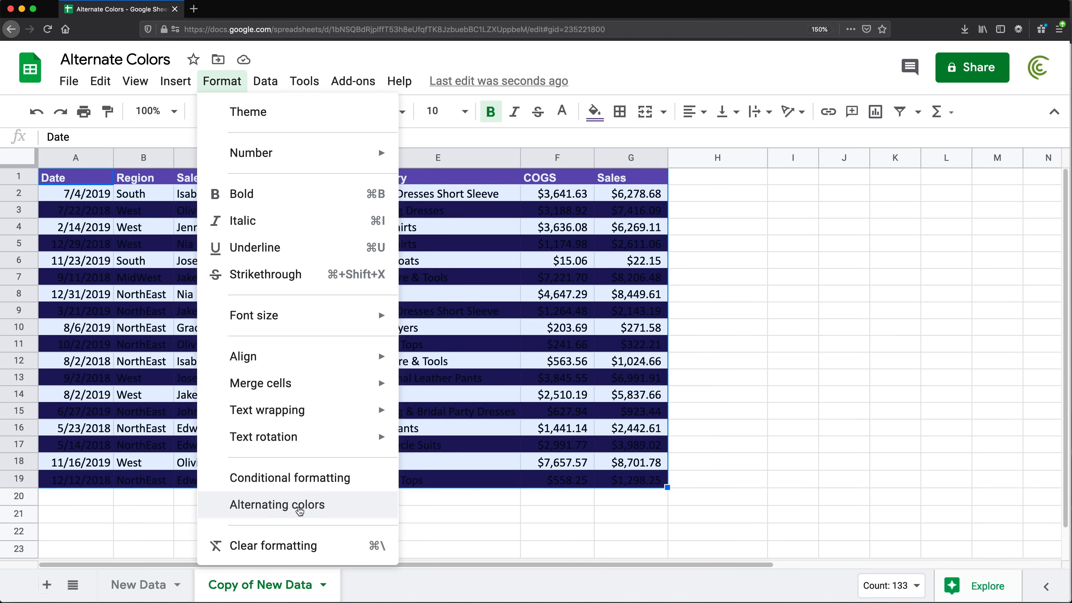
click(299, 511)
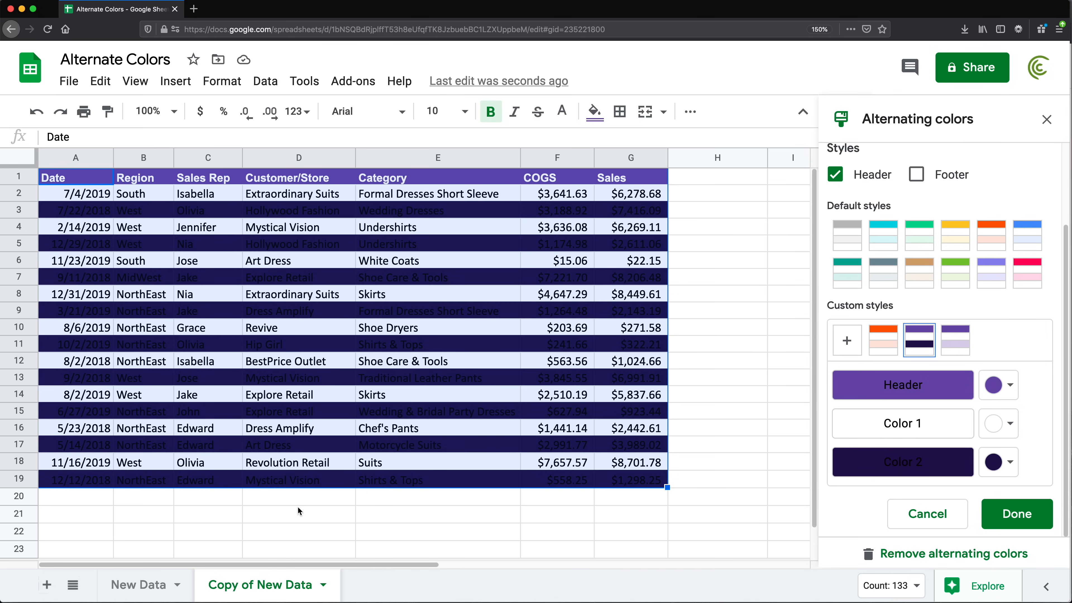
click(953, 558)
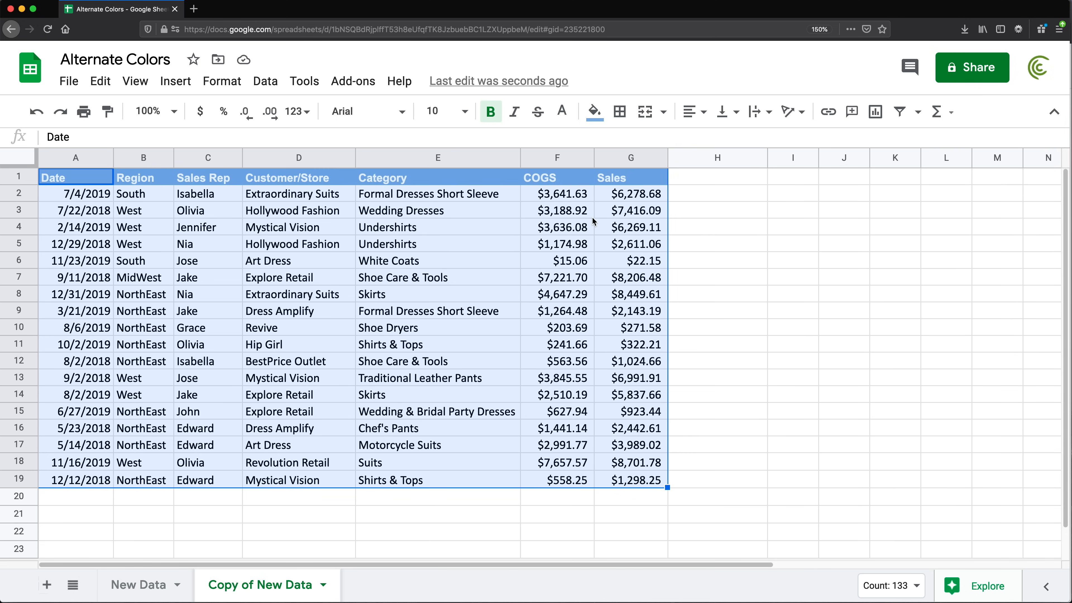
- Enter the formula =ROW() in cell H2 and reject the suggested autofill for the column
click(704, 200)
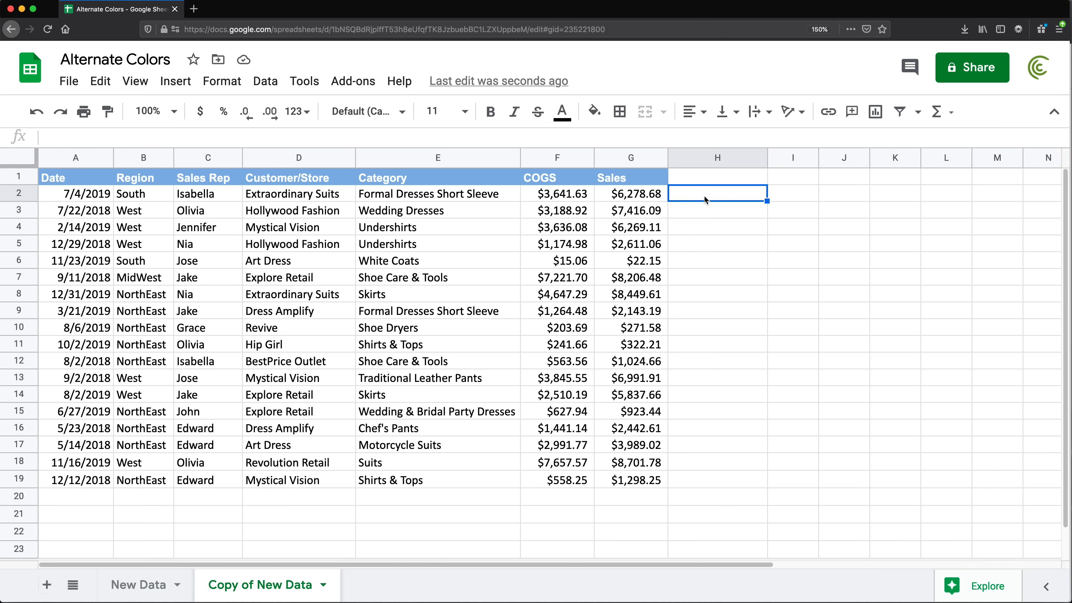
key(super+equal)
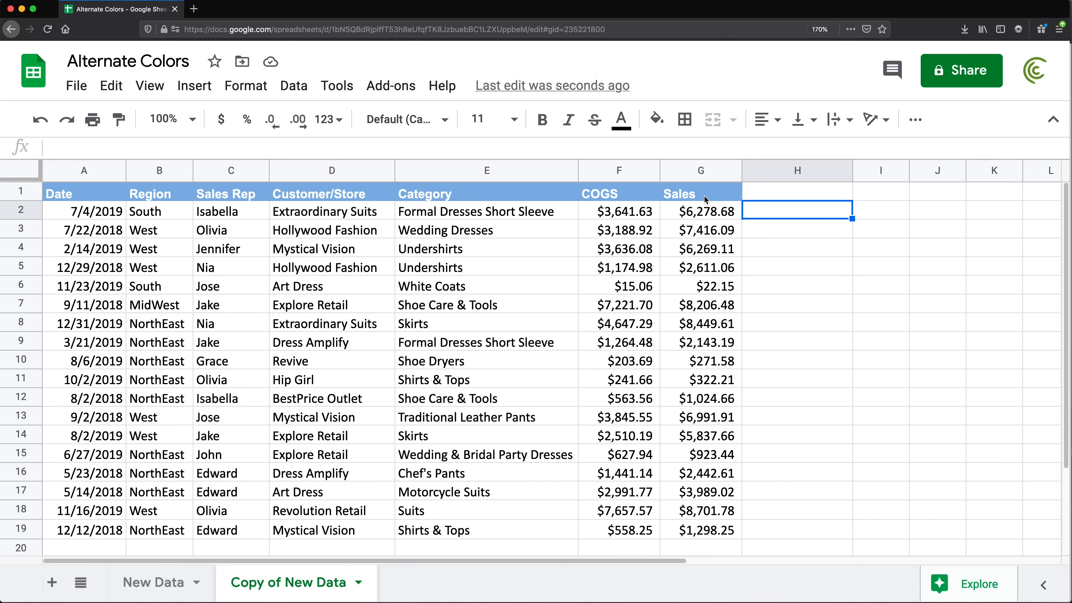
text(=ROW()
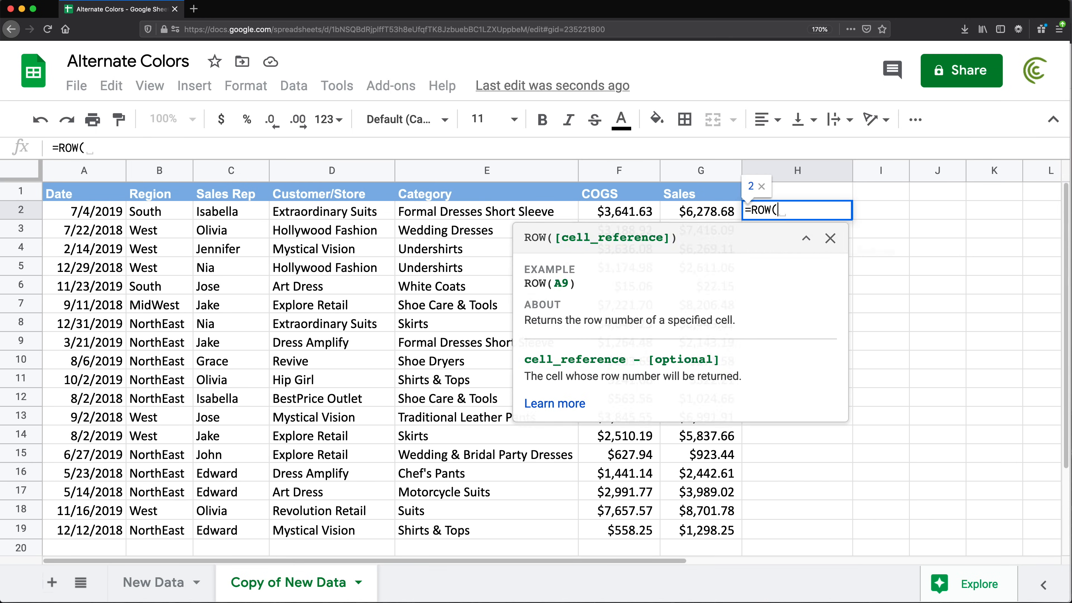
text())
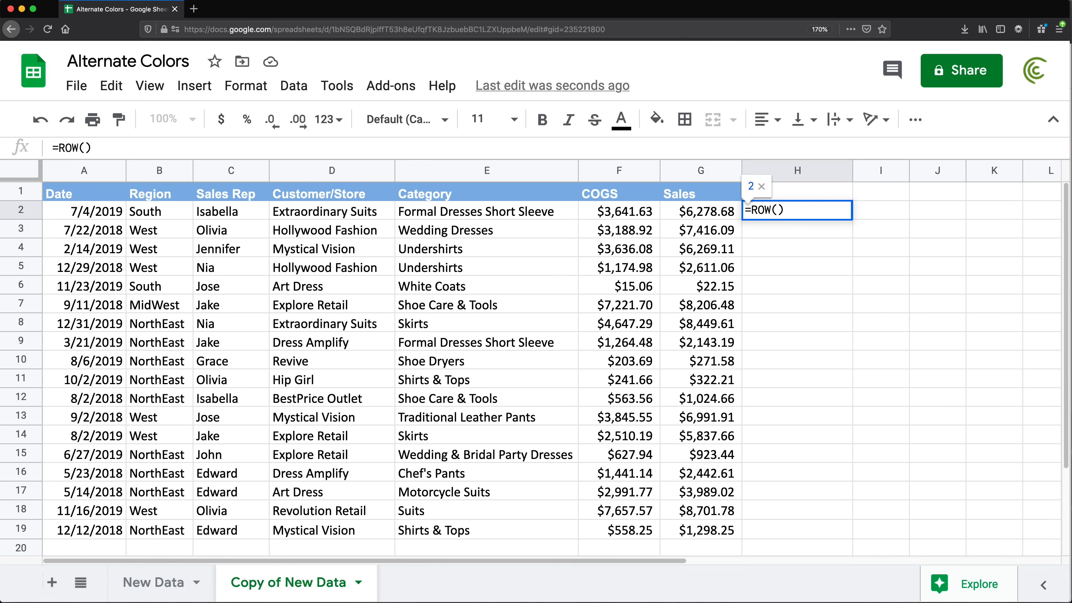
key(Return)
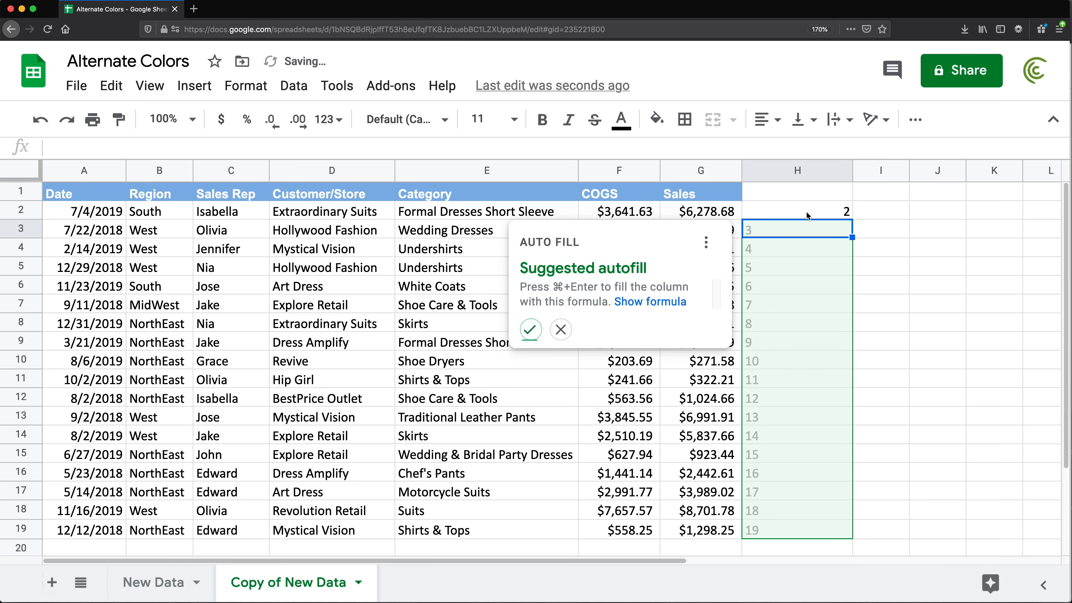
click(560, 329)
click(815, 212)
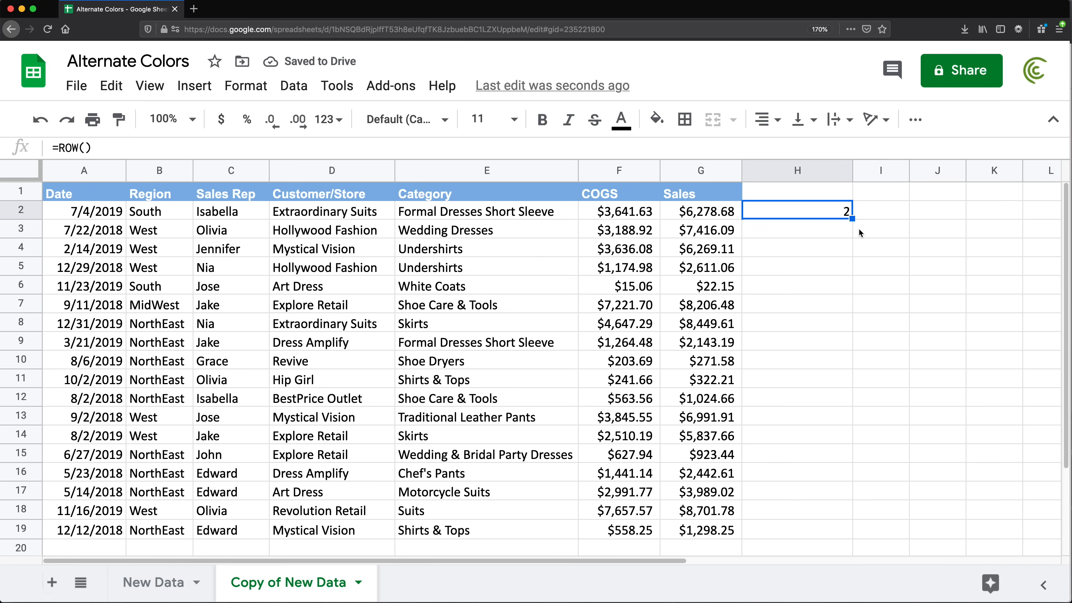
- Fill the =ROW() formula from H2 down to H12 and compare the results with the sheet's row numbers
drag(851, 219, 911, 397)
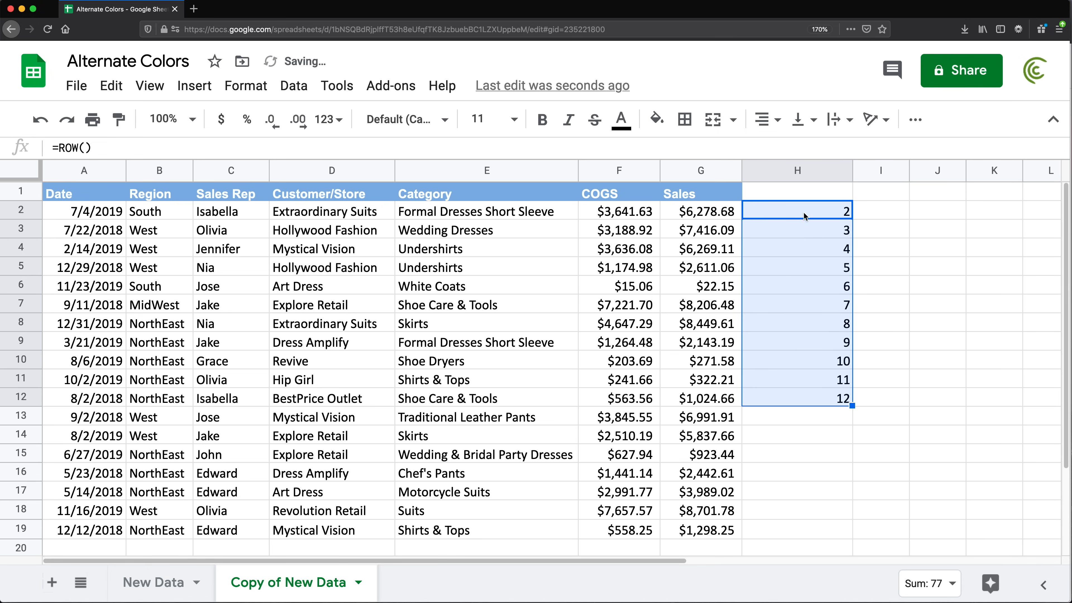
click(20, 210)
click(20, 229)
click(21, 247)
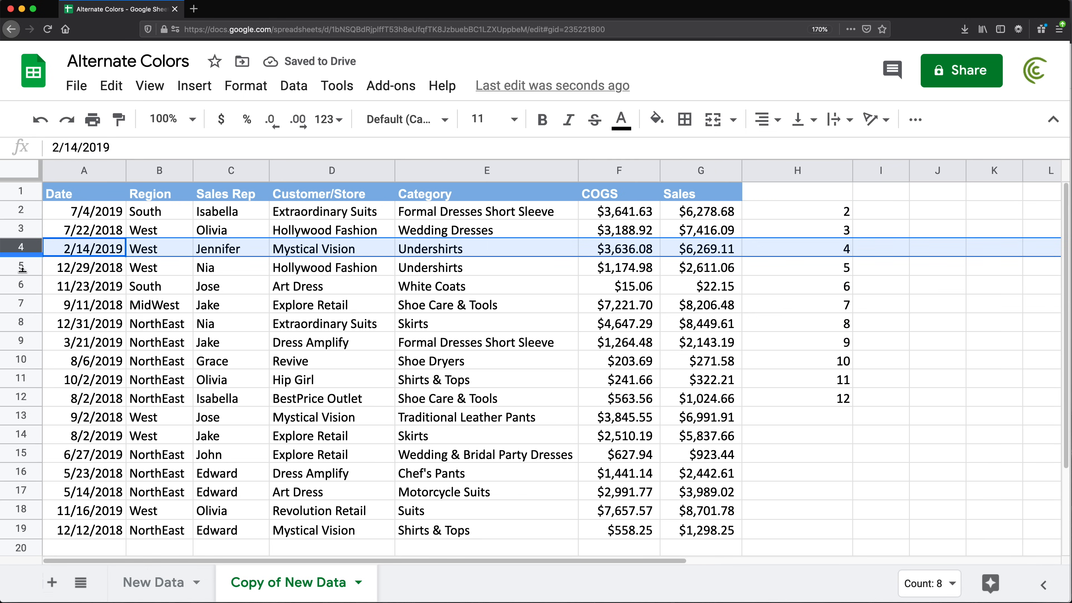
click(21, 266)
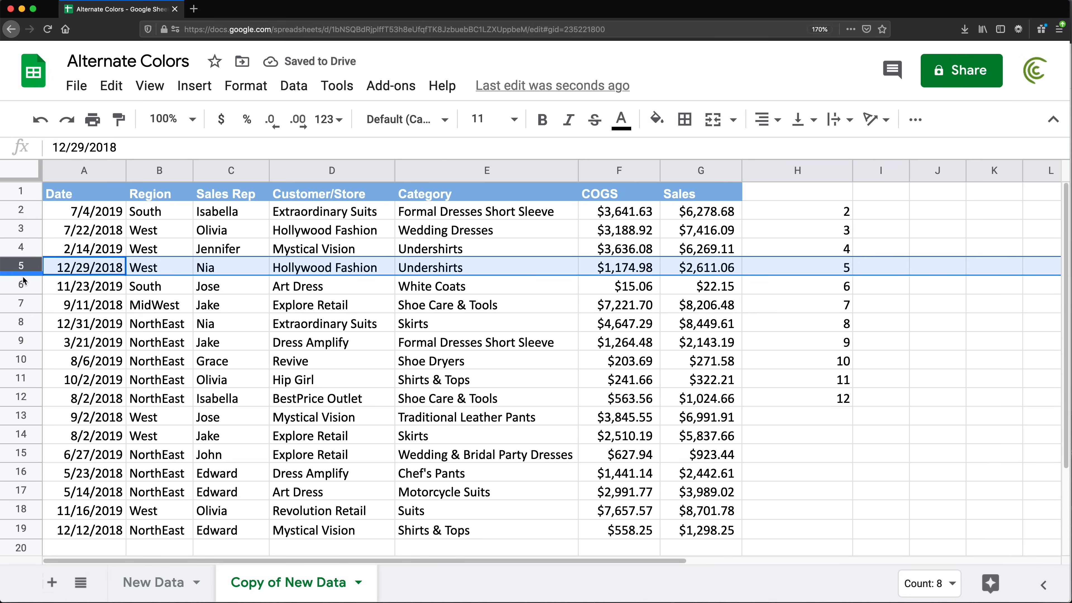
- Enter the formula =ISEVEN(H2) in cell I2 and reject the suggested autofill
click(879, 219)
text(=)
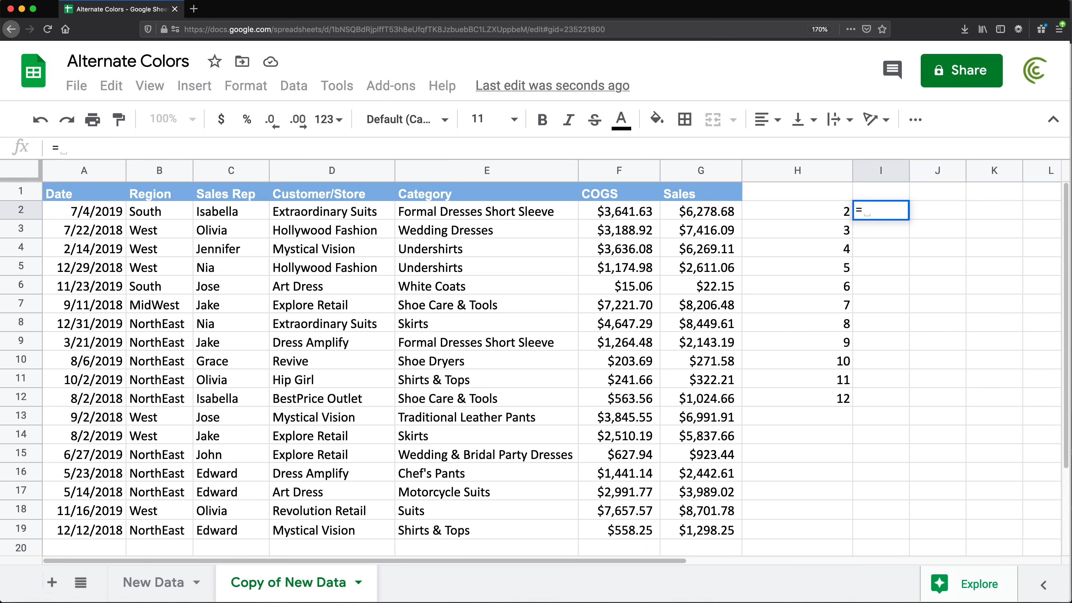
text(ISE)
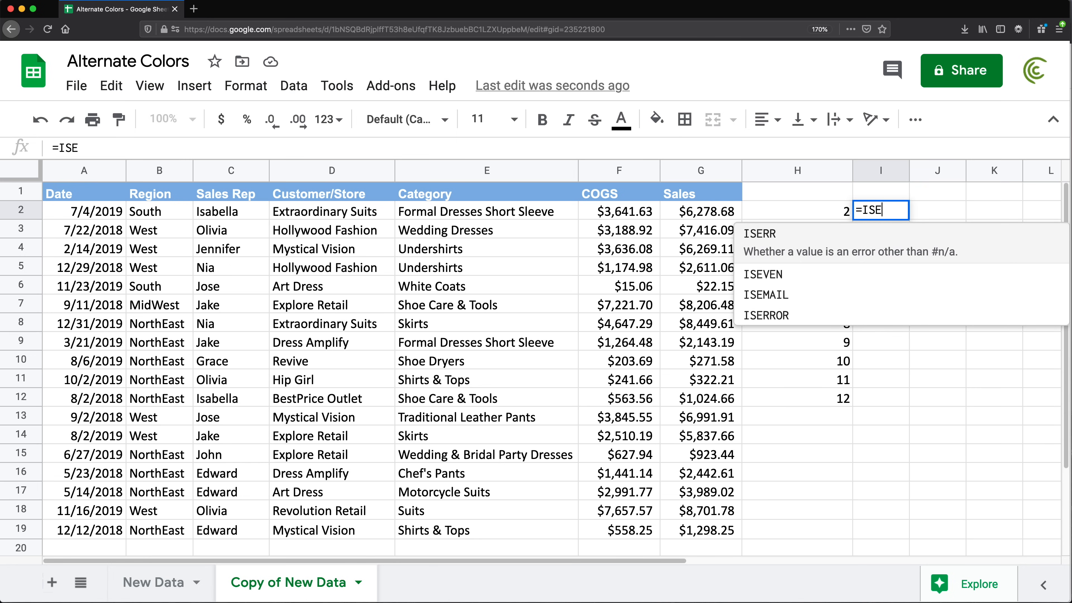
key(Down)
key(Tab)
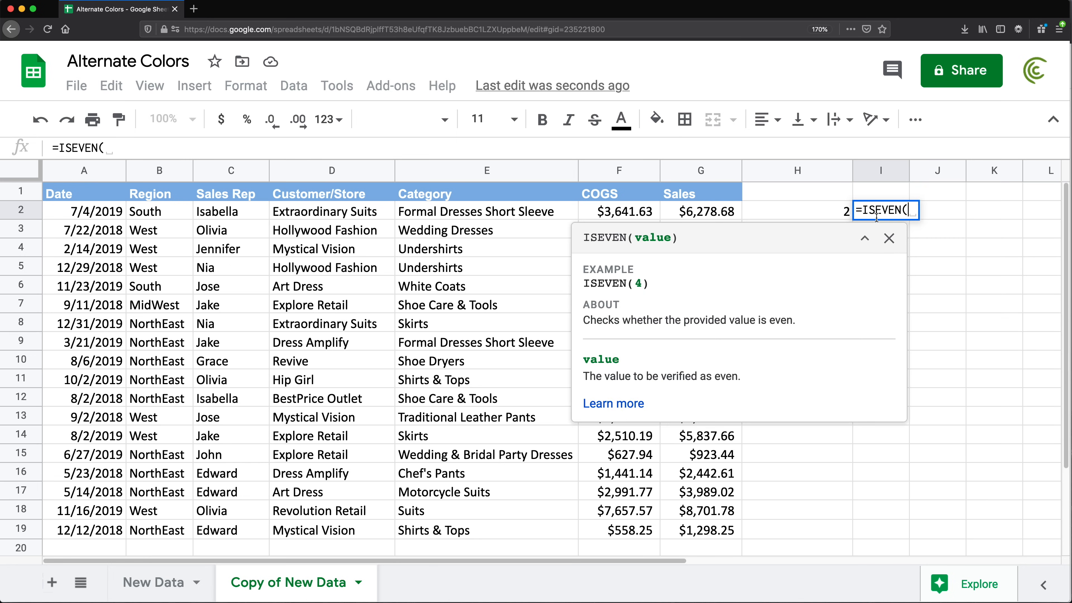
click(798, 215)
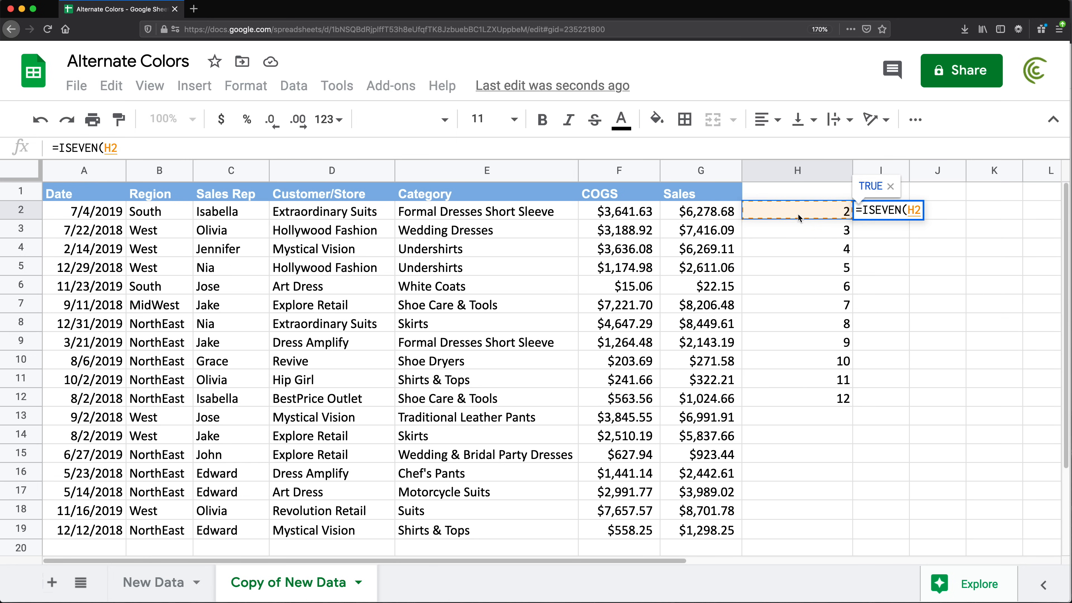
text())
key(Return)
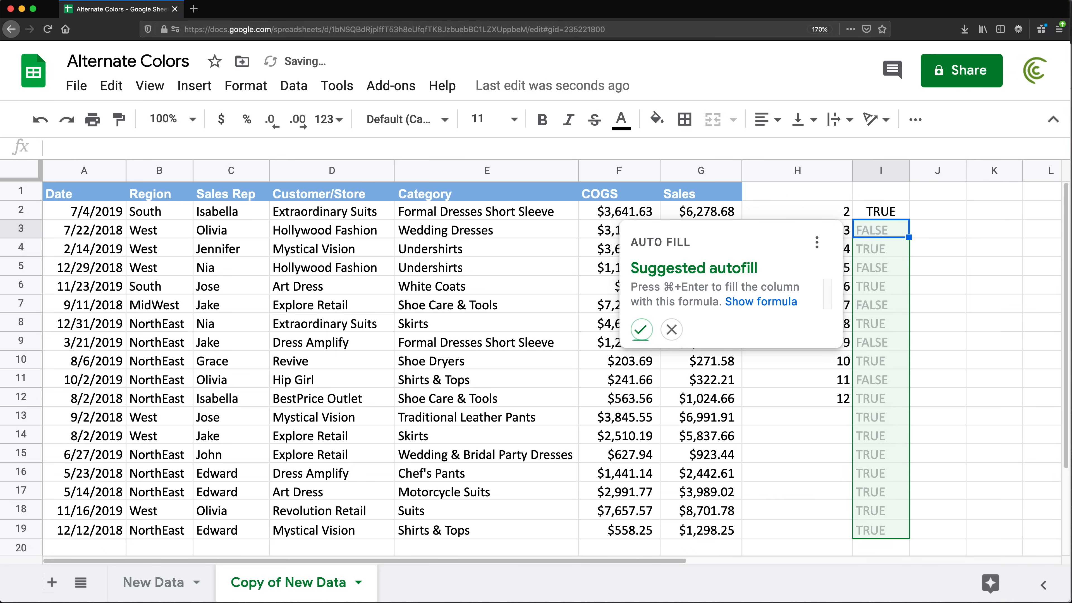
click(671, 330)
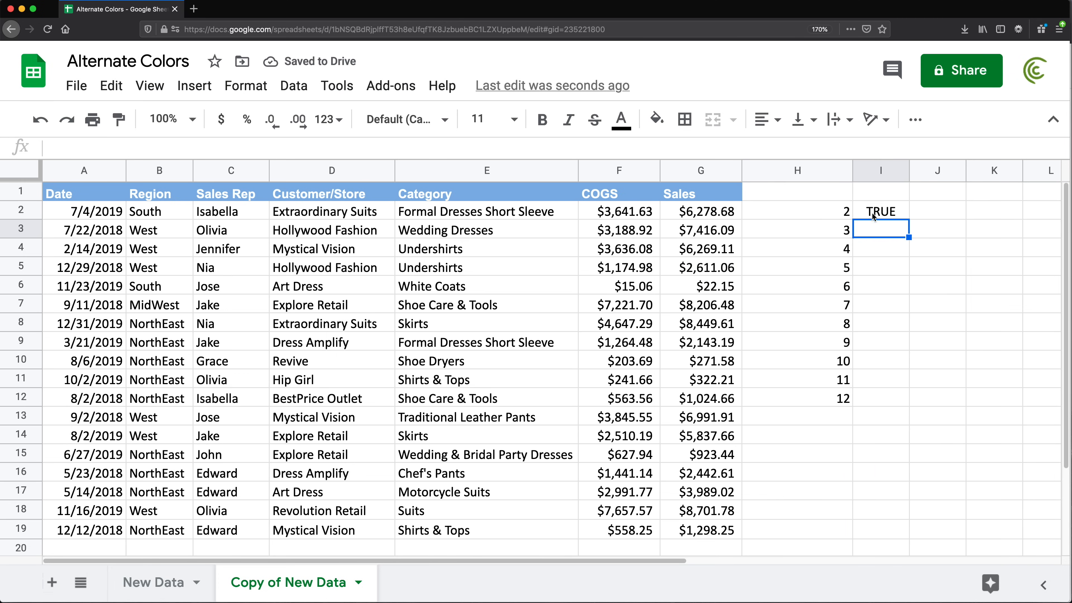
- Fill the ISEVEN formula from I2 down to I12
key(Up)
click(840, 220)
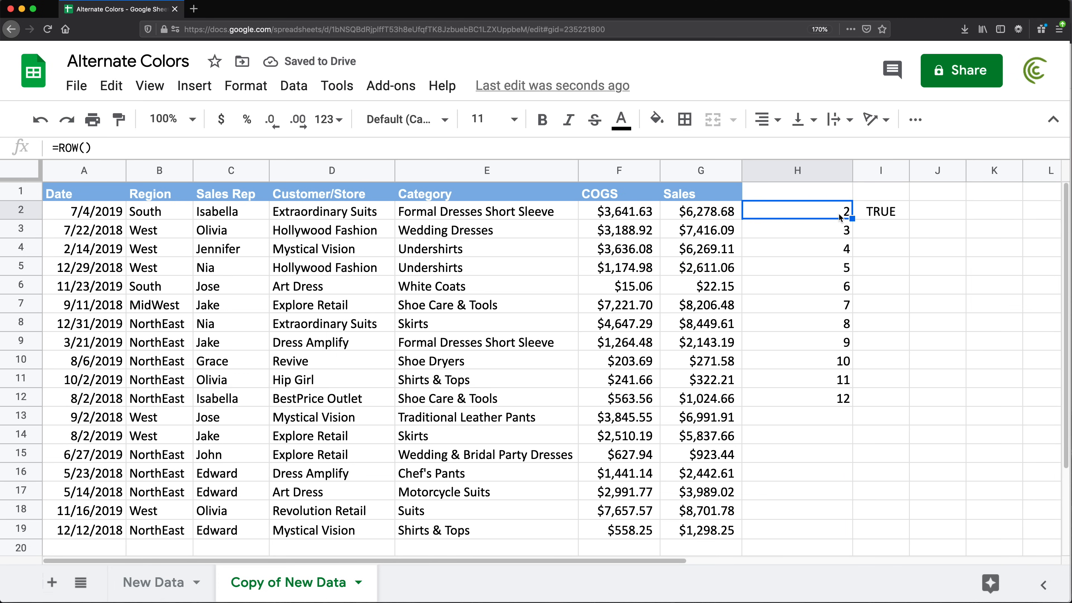
click(886, 214)
drag(909, 219, 876, 396)
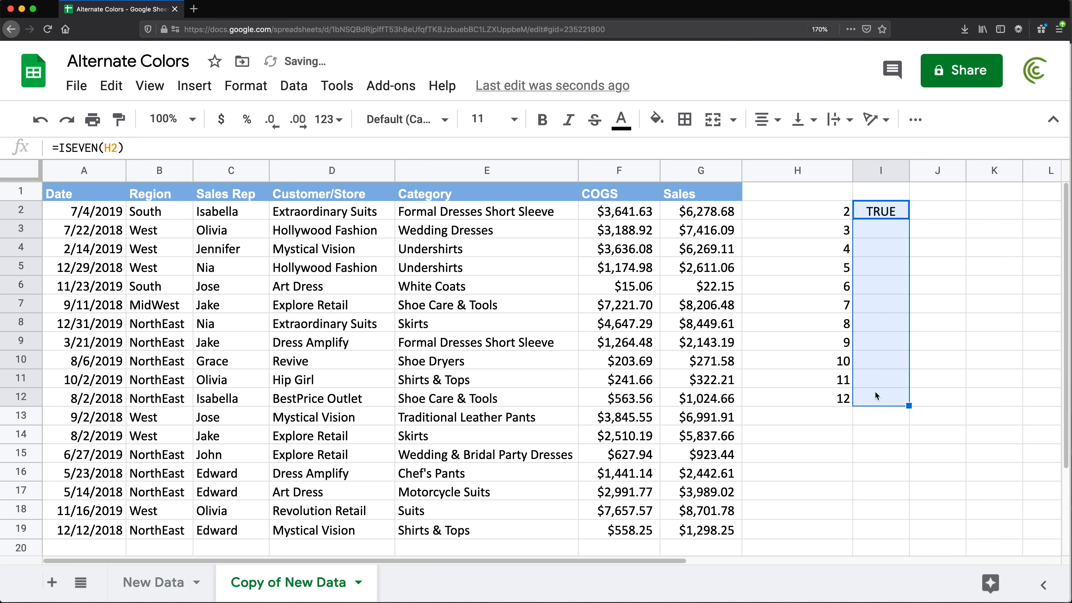
- Examine the ISEVEN formulas and their results in I2 to I7 against the row numbers in column H
click(840, 230)
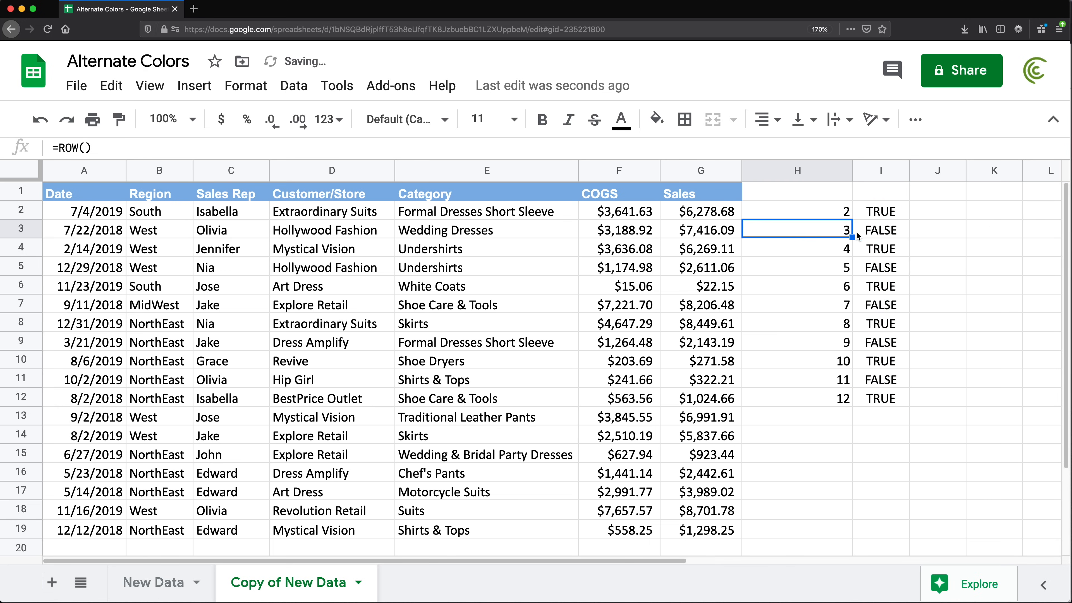
double_click(888, 231)
key(Escape)
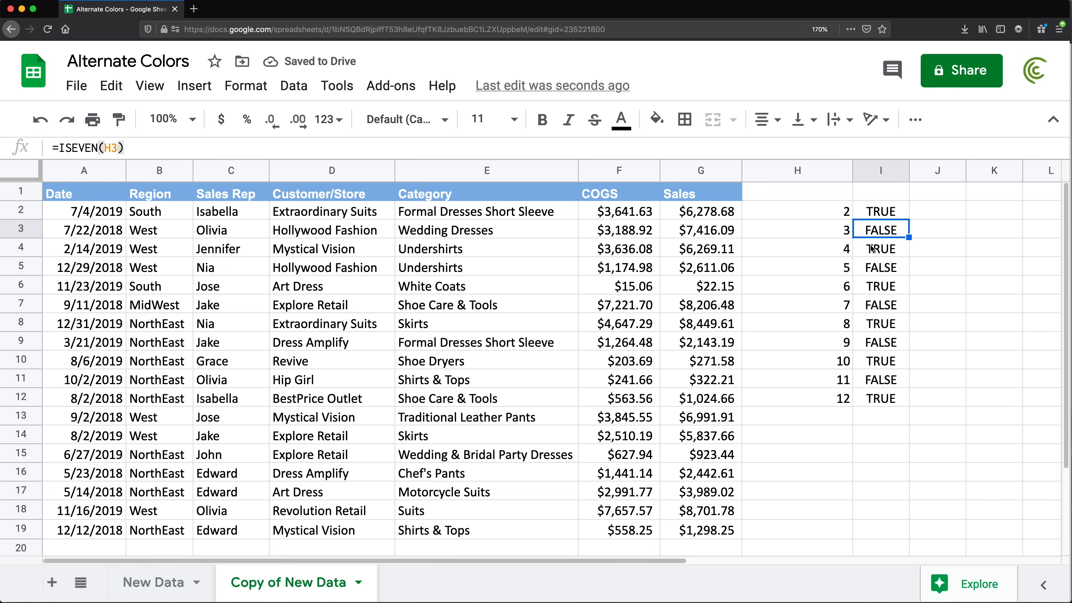
double_click(872, 250)
key(Escape)
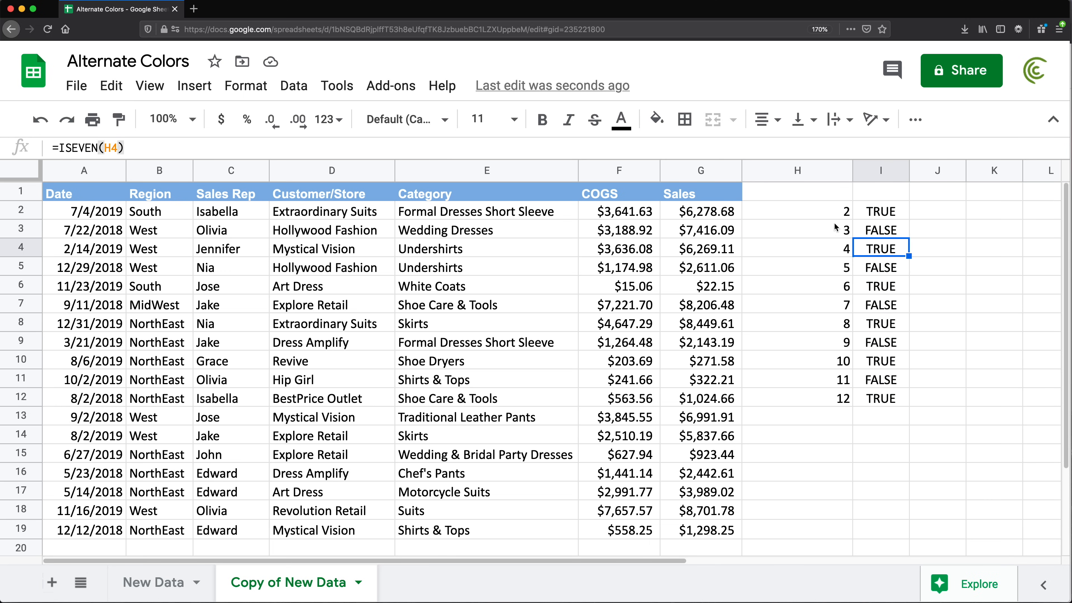
click(886, 214)
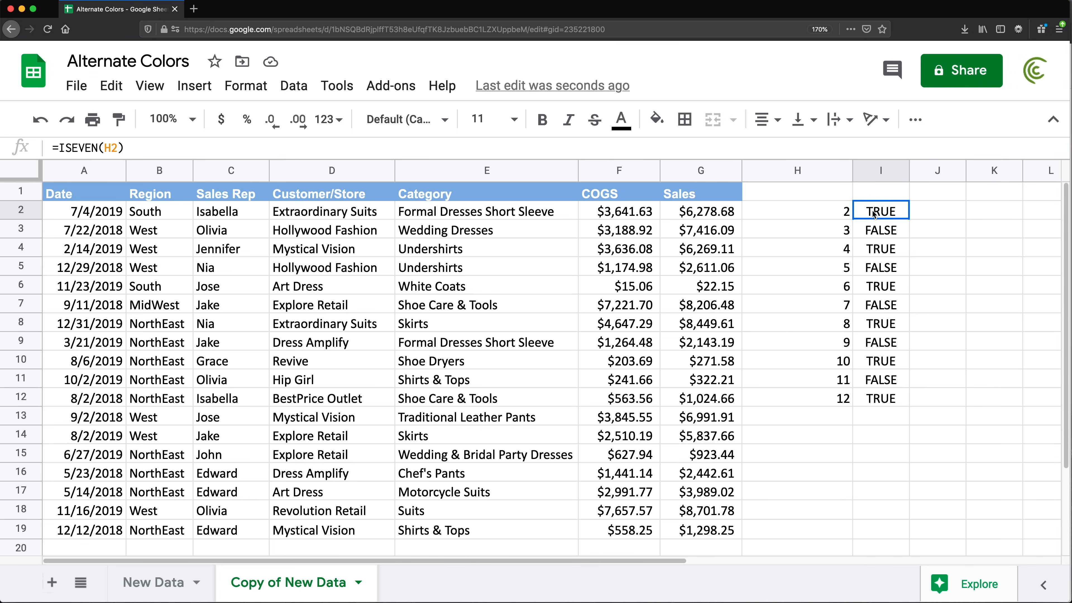
click(884, 231)
click(883, 250)
click(882, 268)
click(883, 283)
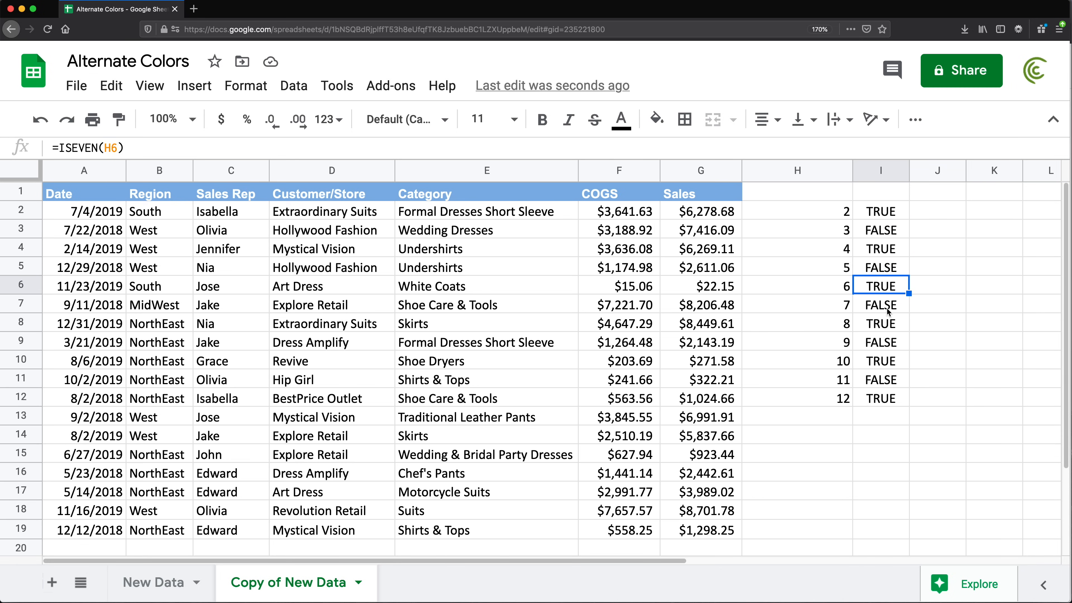
click(886, 308)
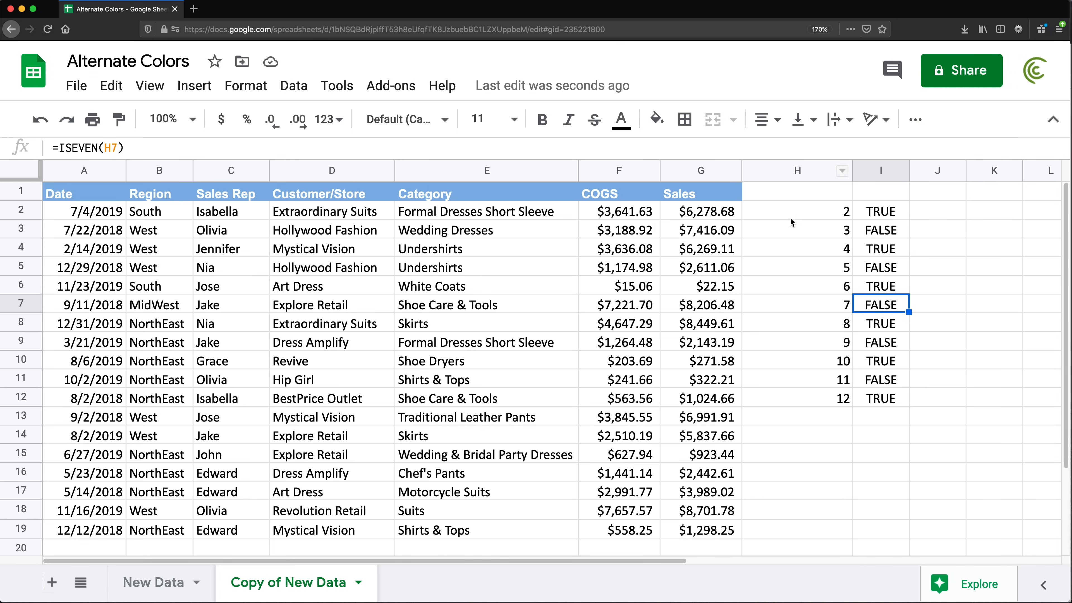
- Wrap the ROW function in H2 with ISEVEN so the formula reads =ISEVEN(ROW())
double_click(816, 209)
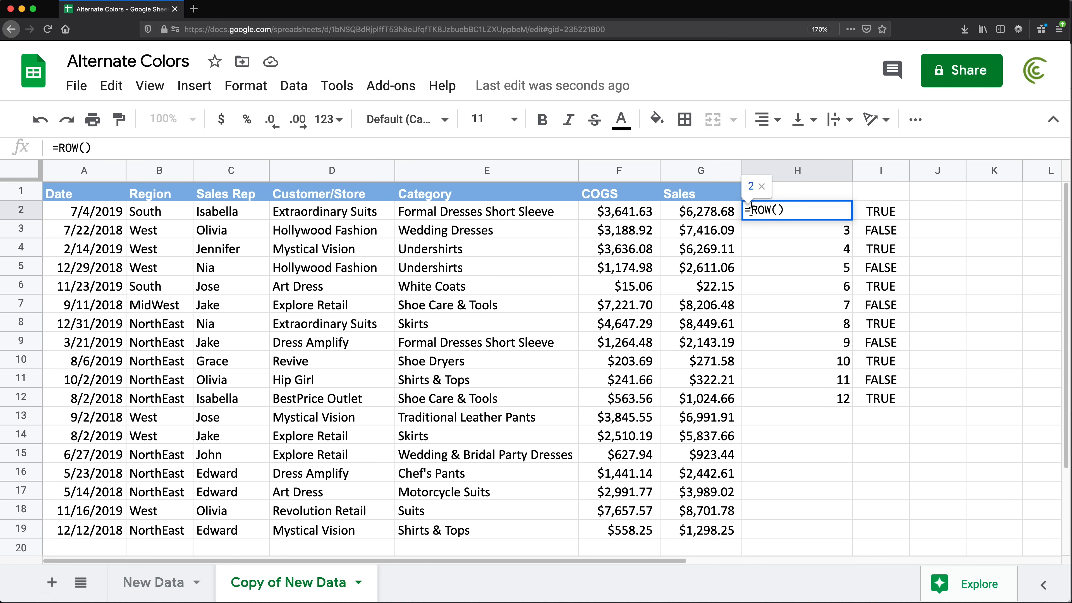
click(775, 215)
click(749, 210)
text(ISEVEN()
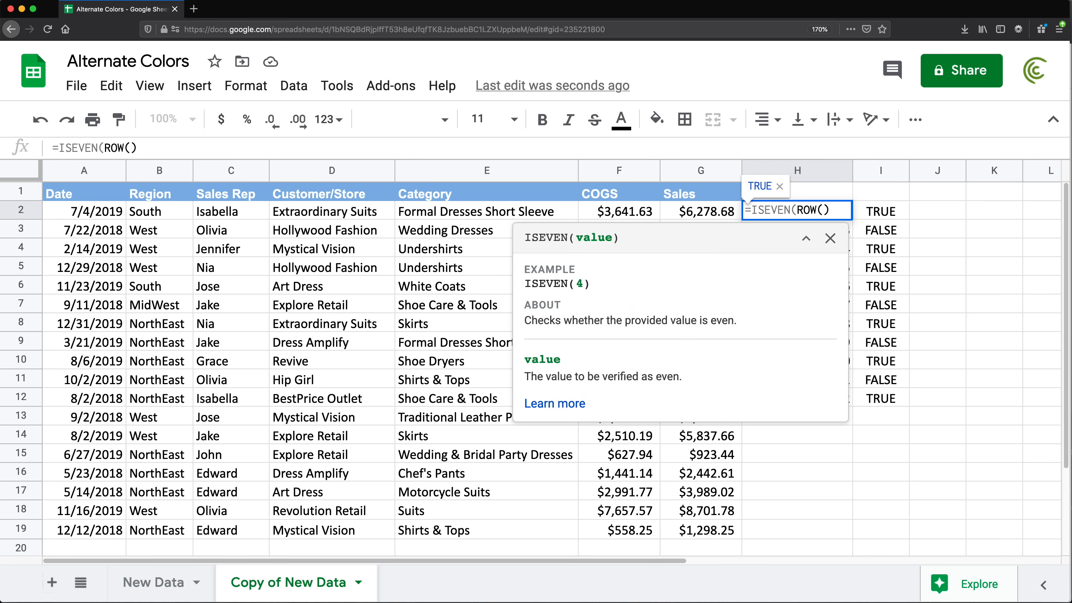
text())
key(Return)
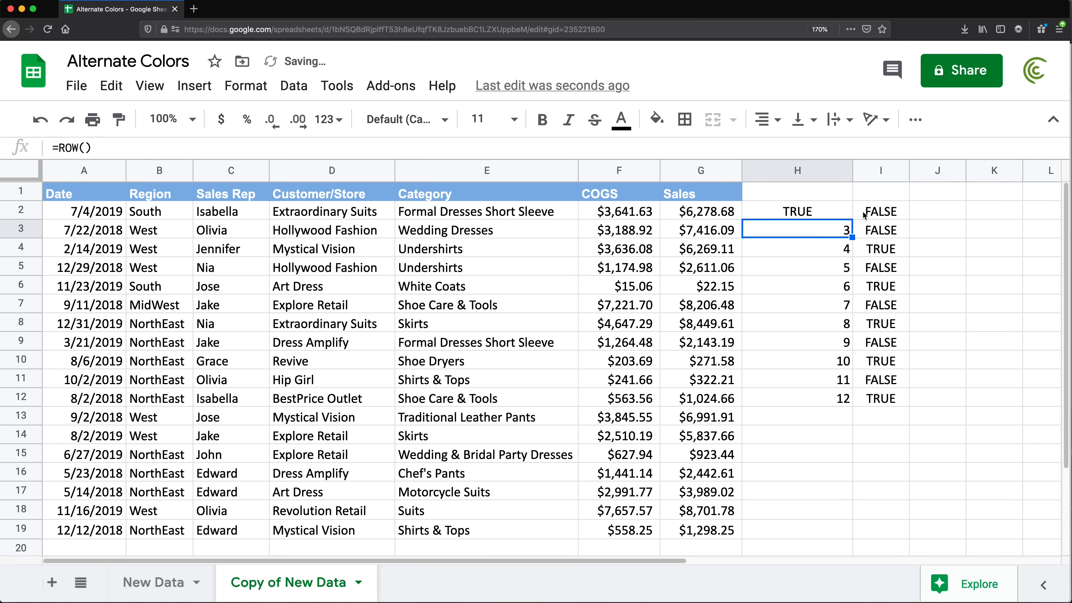
- Fill the combined formula from H2 down to H14 and clear the helper cells I2:I13
click(846, 211)
drag(852, 218, 833, 438)
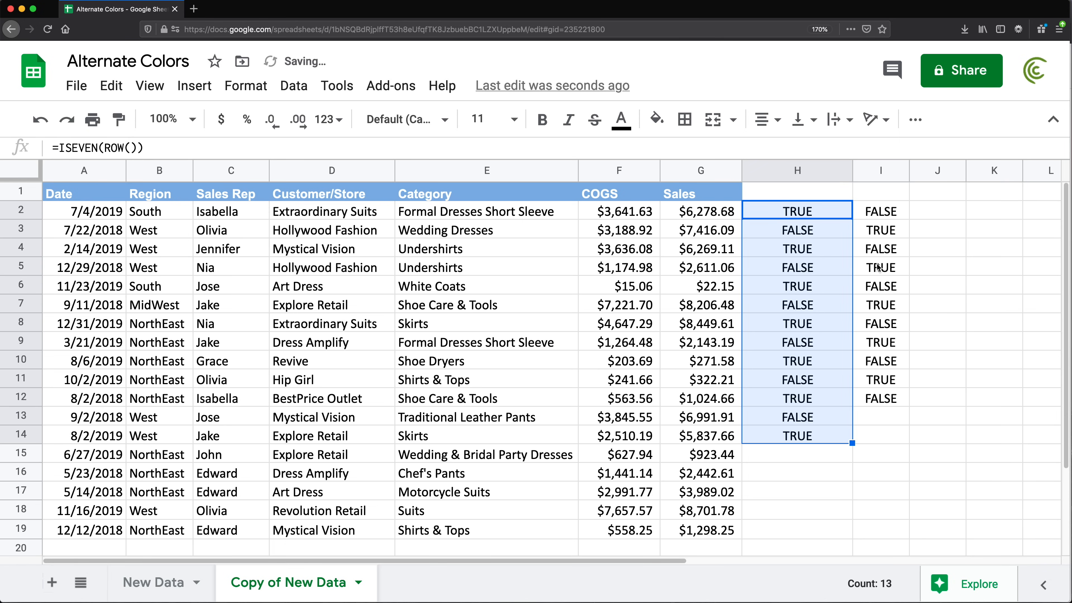
drag(891, 211, 901, 419)
key(Delete)
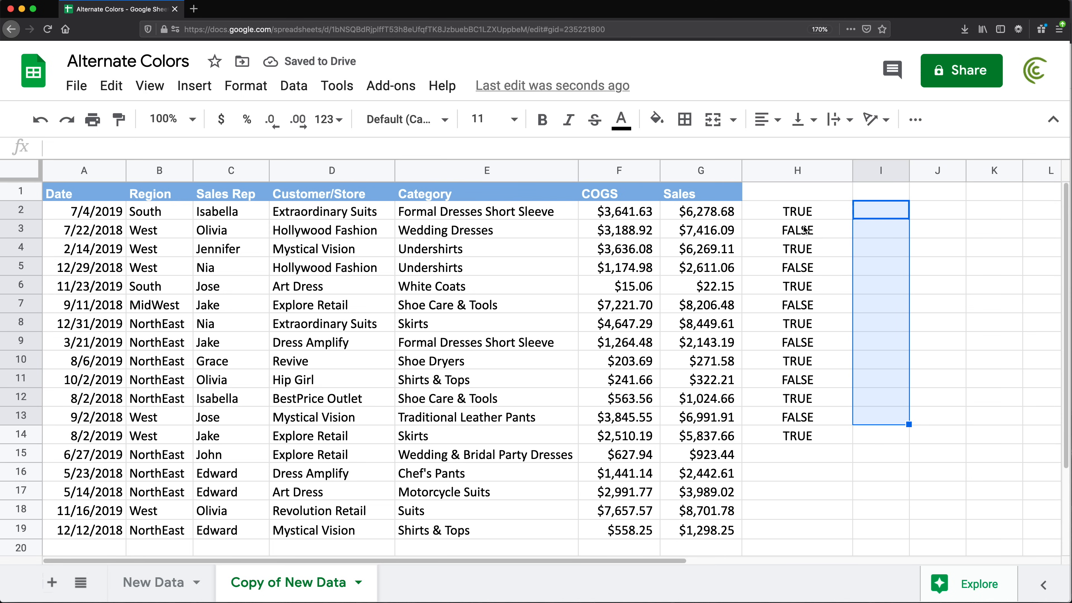
- Compare the TRUE and FALSE results in column H with the matching table rows 2 to 5
click(801, 217)
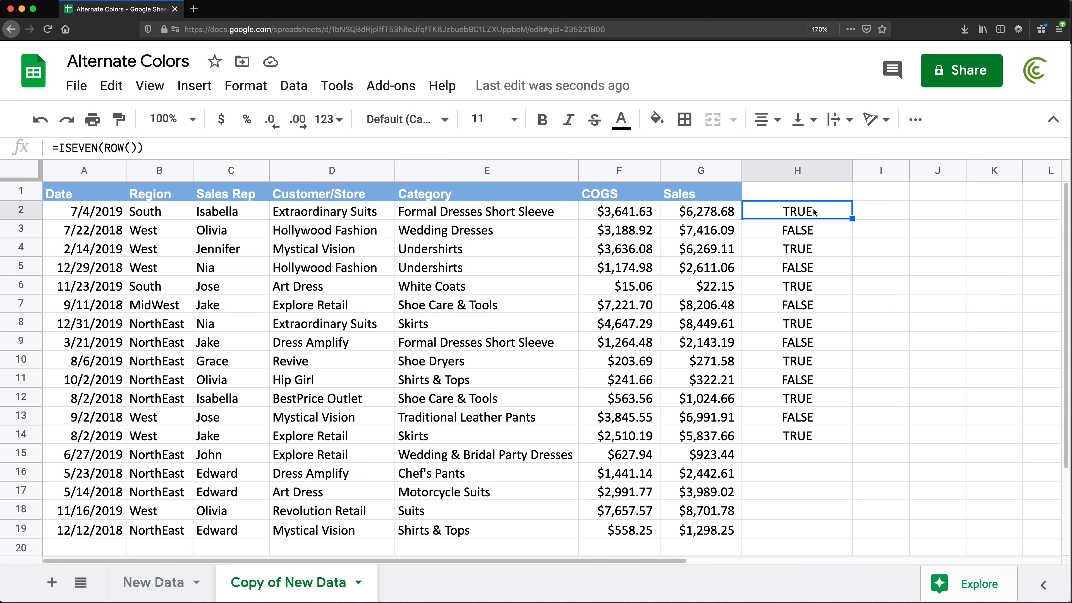
click(798, 233)
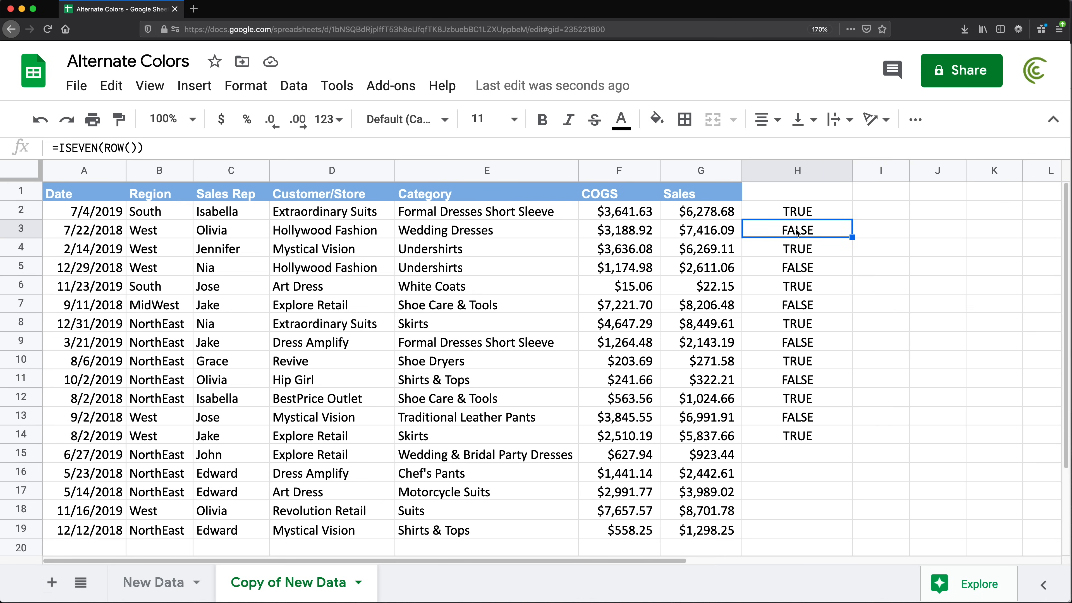
click(798, 213)
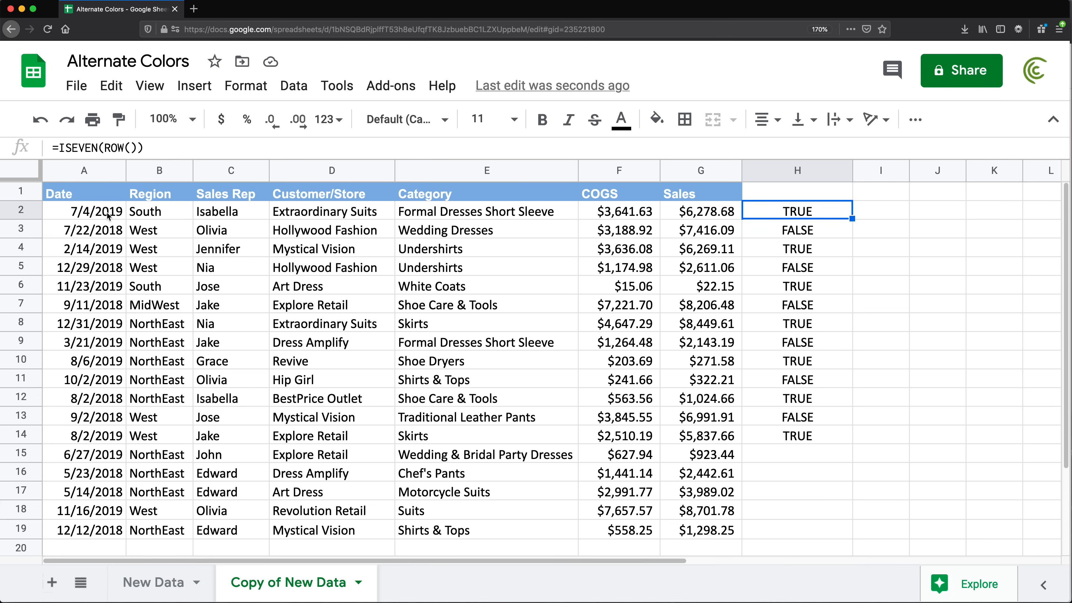
drag(98, 212, 706, 211)
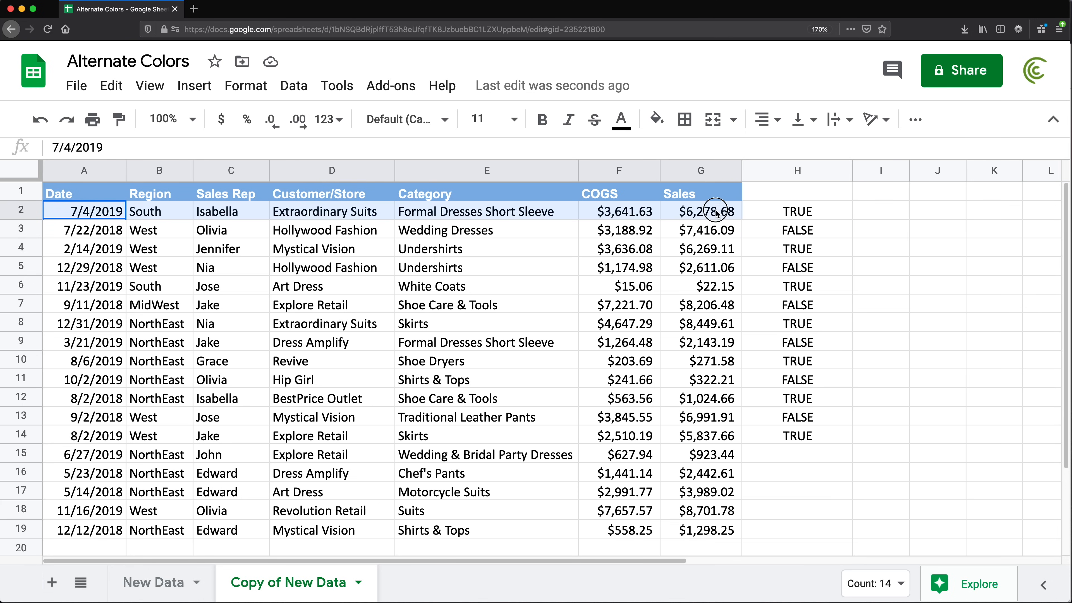
click(669, 250)
drag(215, 258, 101, 253)
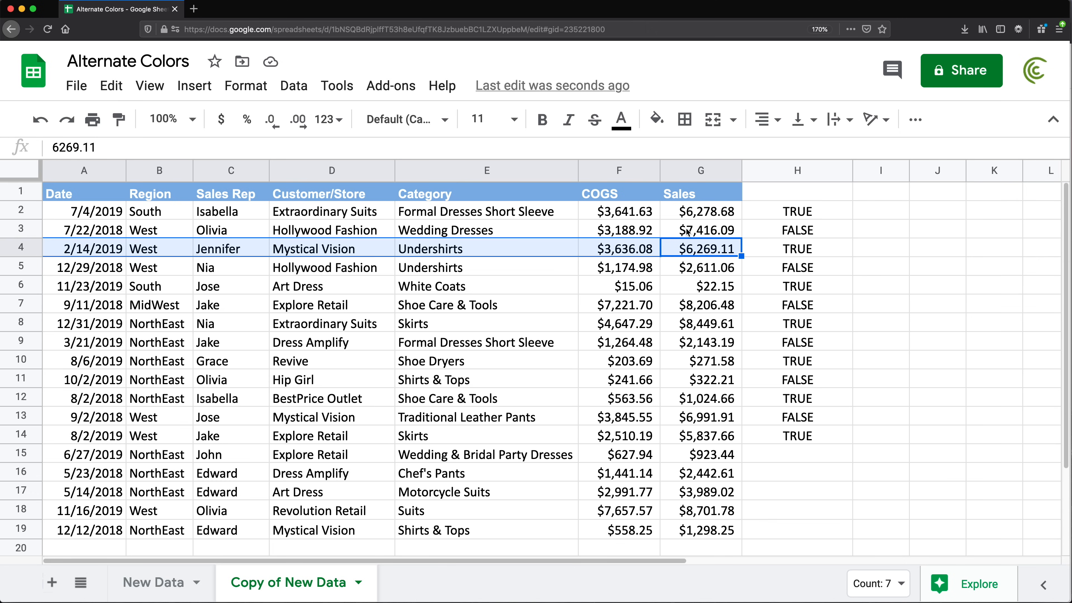
click(675, 232)
click(722, 269)
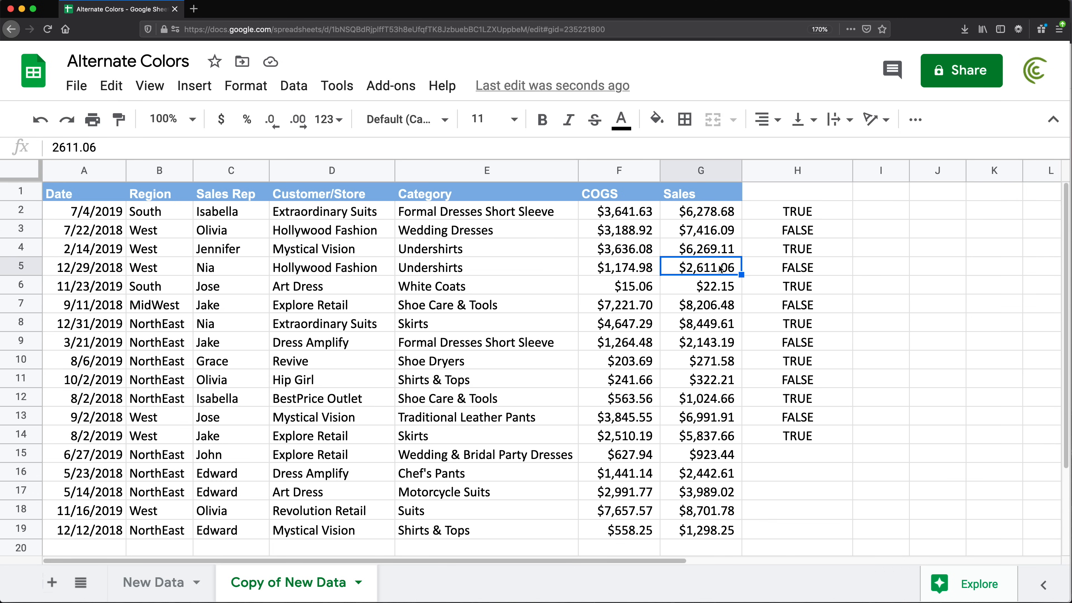
- Replace ISEVEN with ISODD in H2 so the formula reads =ISODD(ROW())
double_click(781, 213)
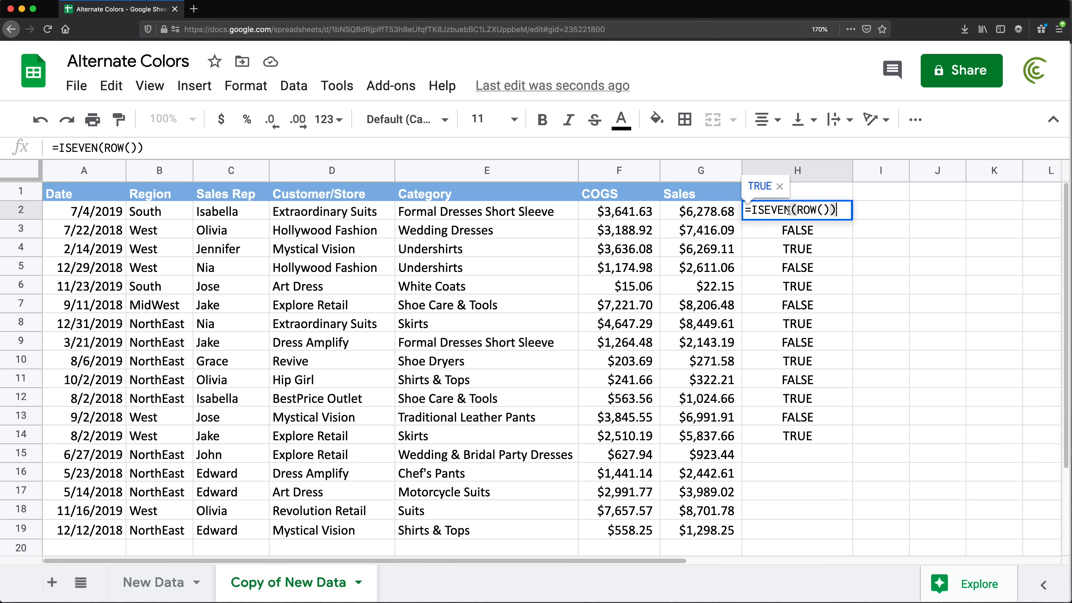
click(789, 210)
key(BackSpace)
key(BackSpace)
key(BackSpace)
key(BackSpace)
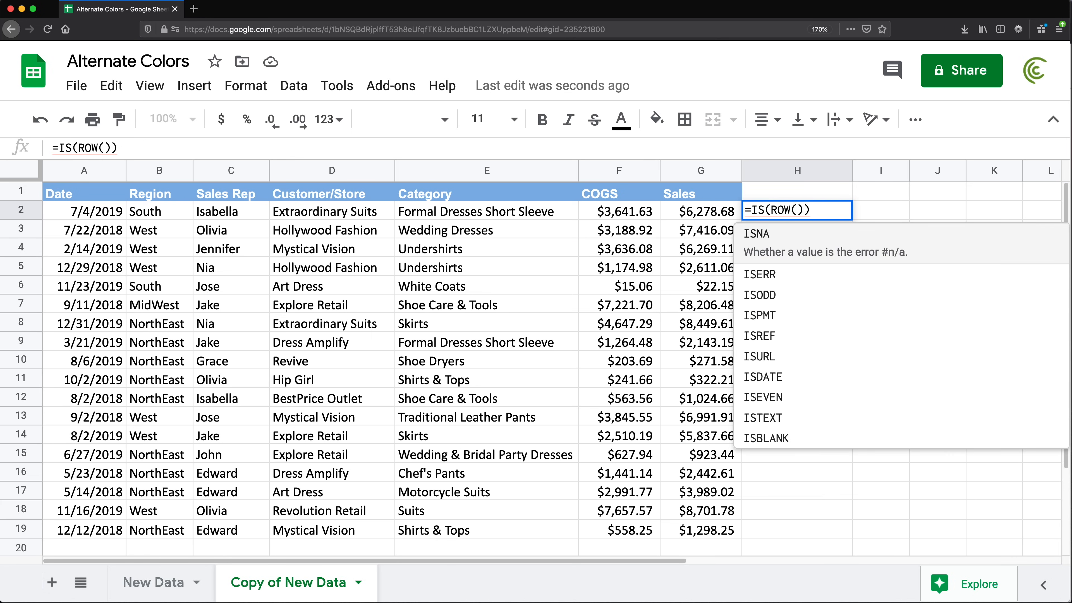
text(ODD)
key(Return)
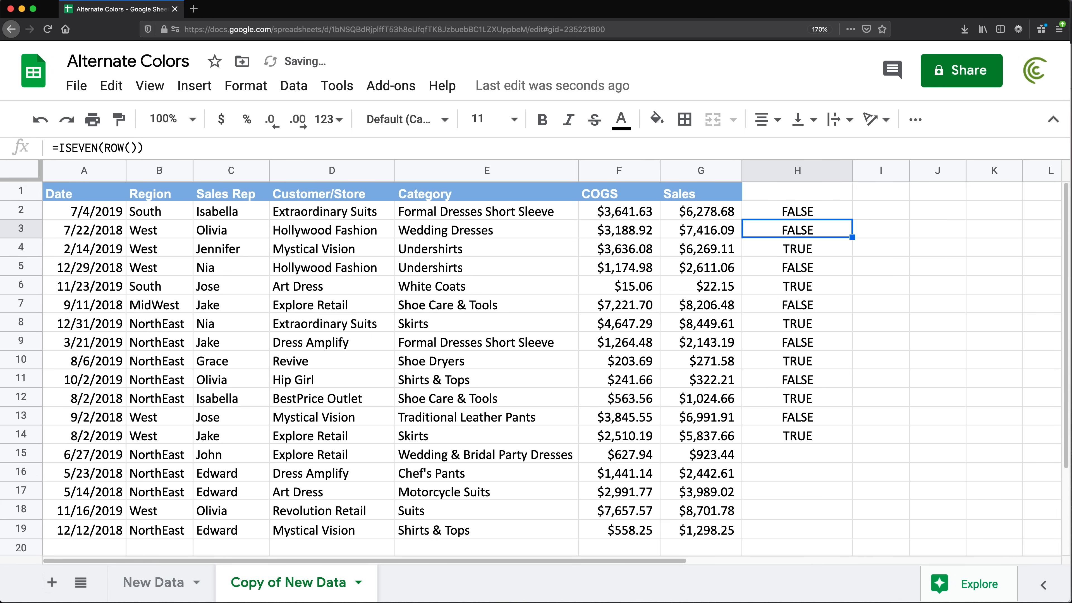
- Fill the ISODD formula from H2 down to H14
click(779, 198)
click(818, 214)
drag(853, 219, 814, 435)
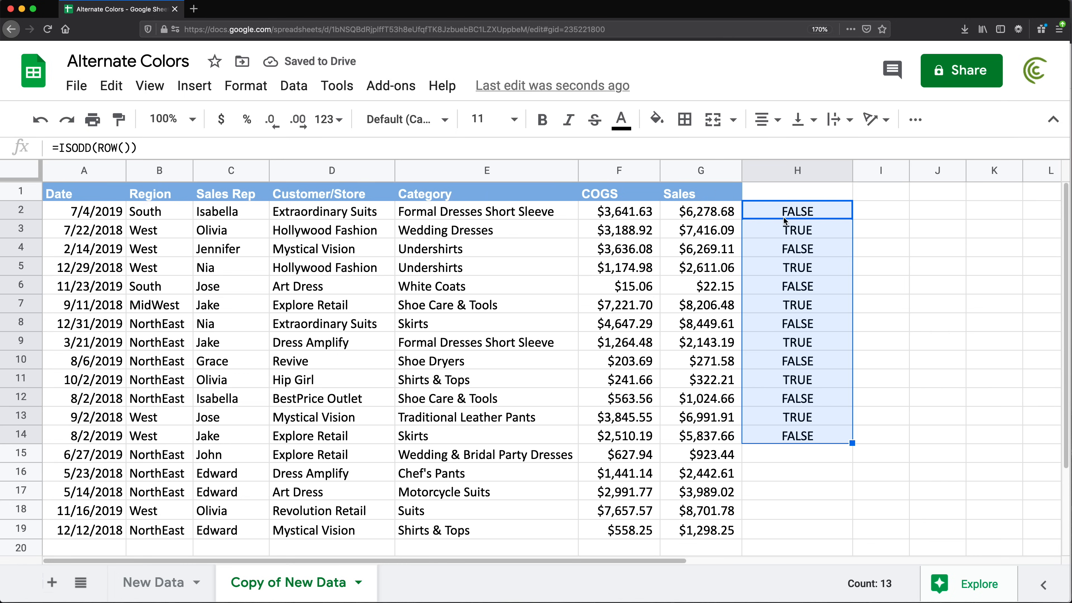
- Copy the full =ISODD(ROW()) formula text from cell H2 and leave the cell's edit mode
double_click(783, 214)
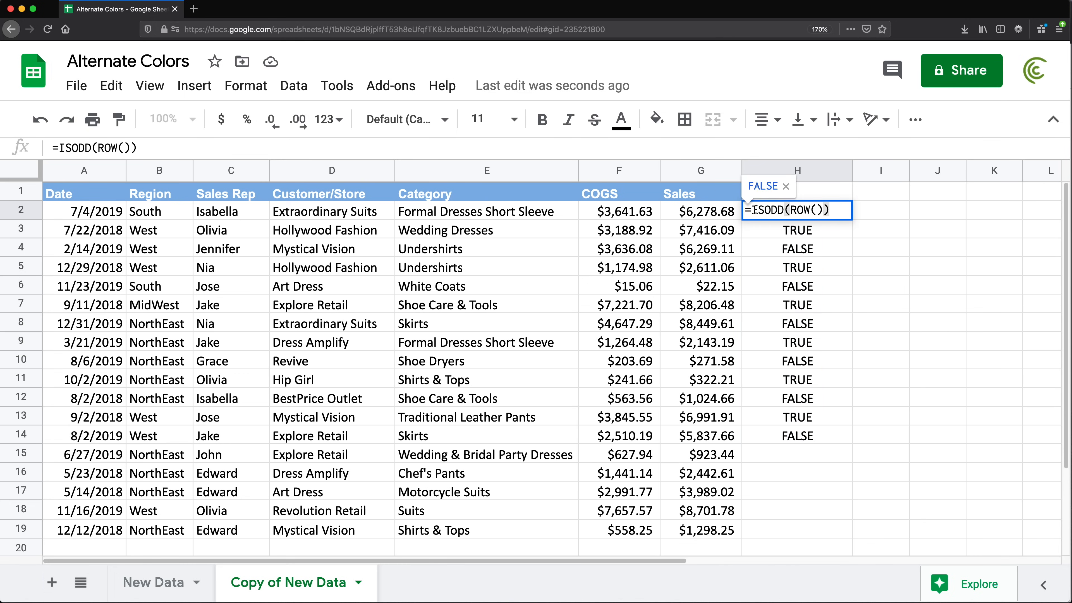
drag(830, 211, 713, 211)
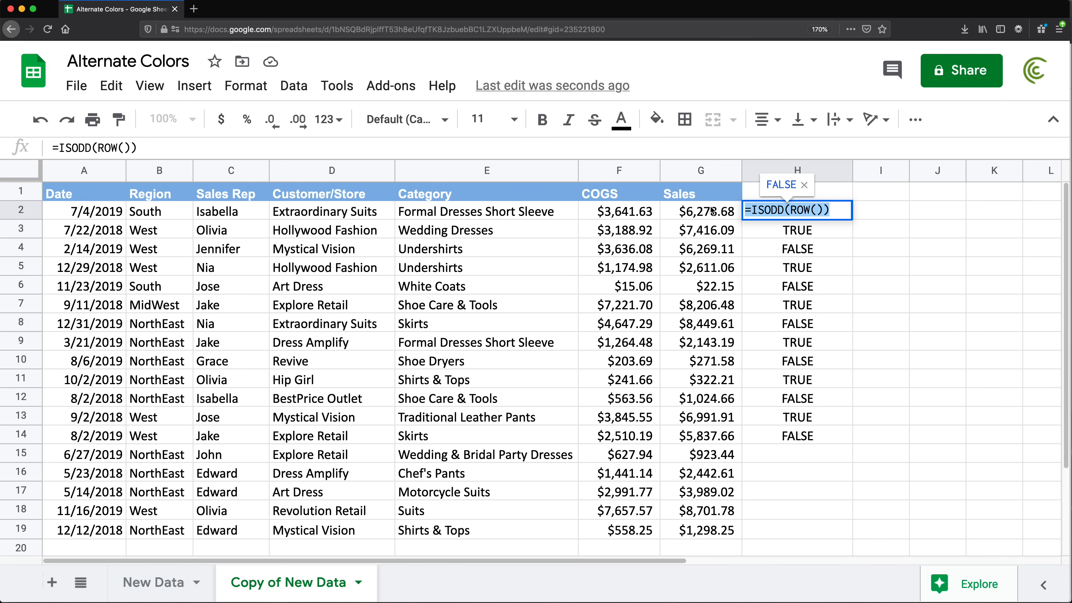
key(Escape)
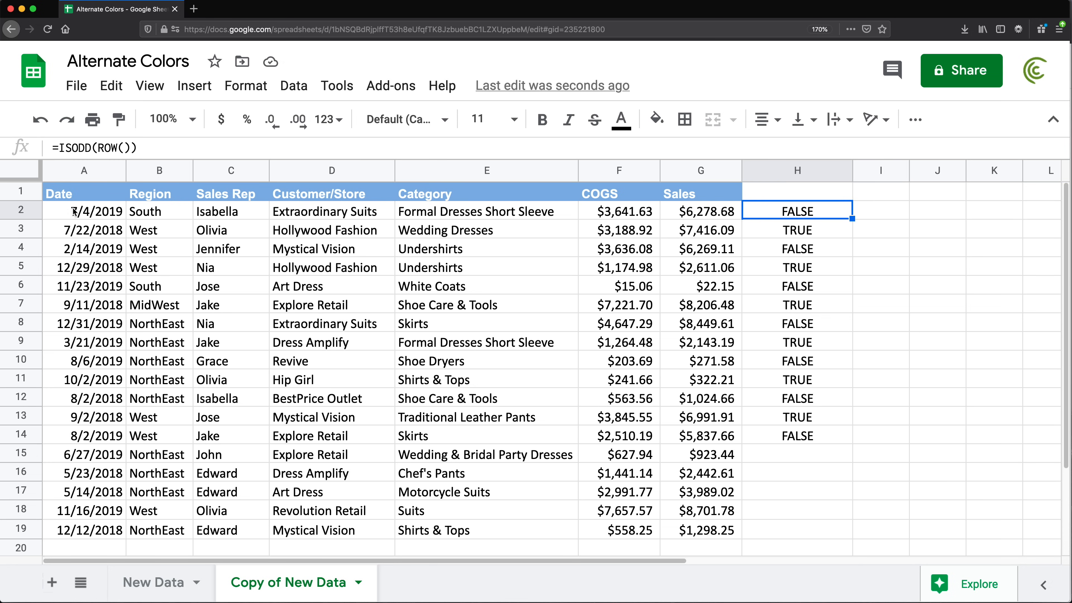
- Add a conditional formatting rule to A2:G19 using the custom formula =ISODD(ROW())
drag(71, 214, 686, 534)
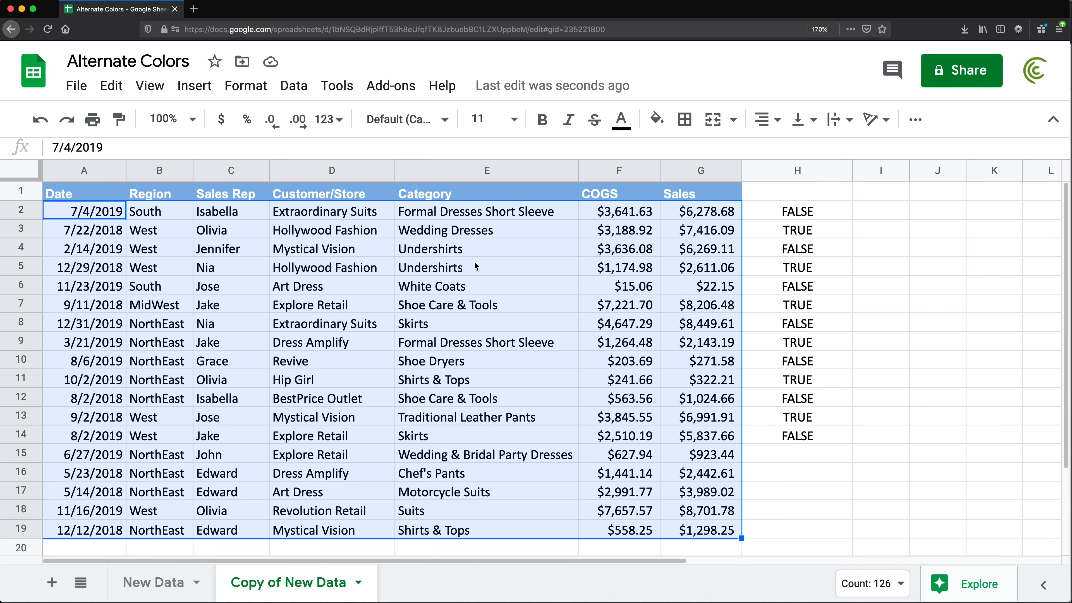
click(249, 86)
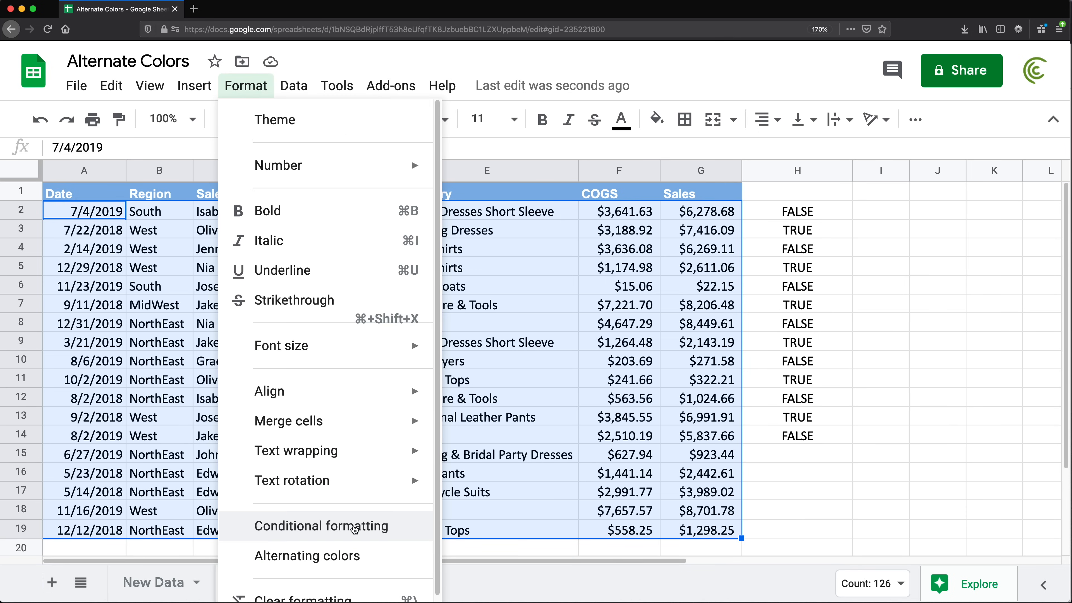
click(354, 528)
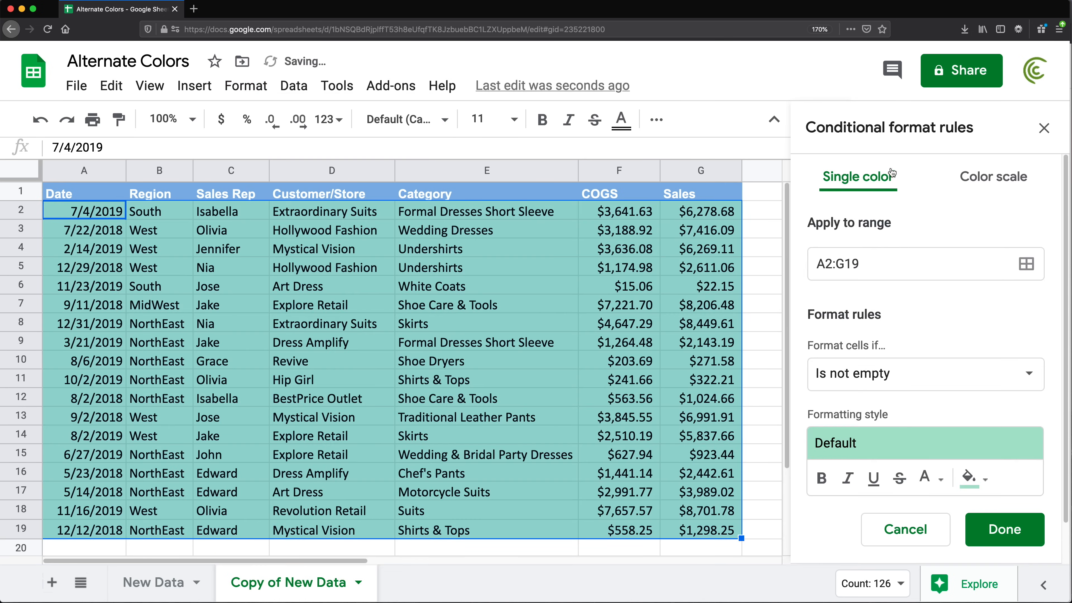
click(852, 377)
scroll(866, 364, down, 3)
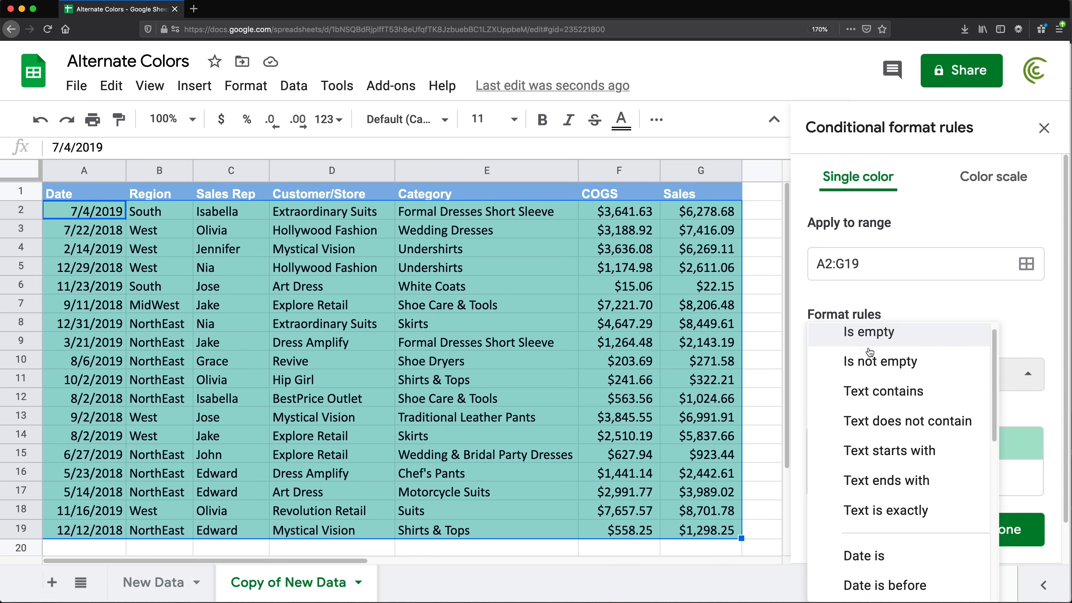
scroll(871, 359, down, 5)
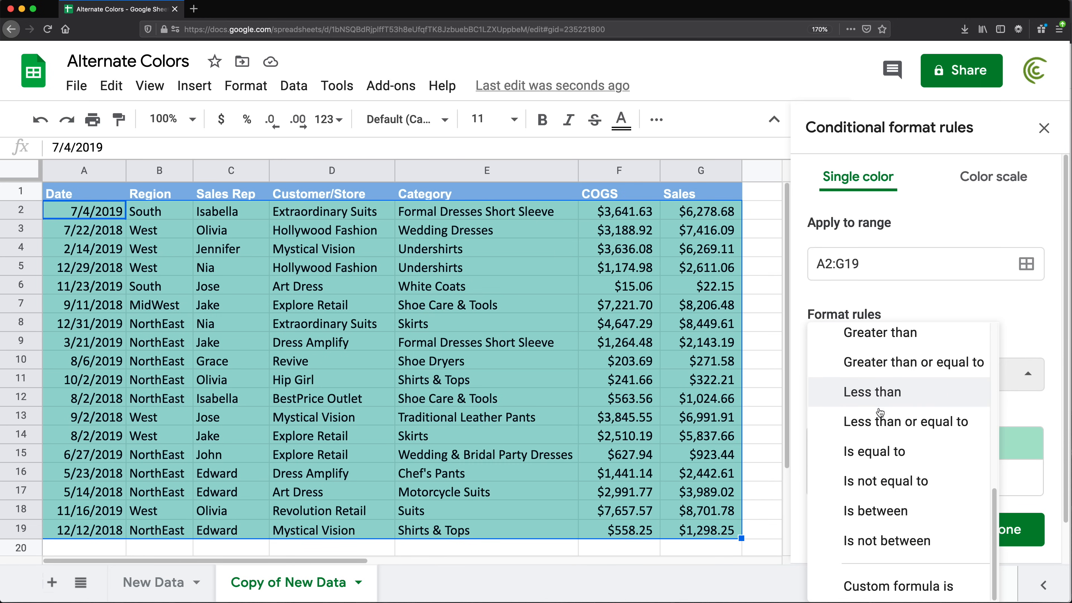
click(911, 589)
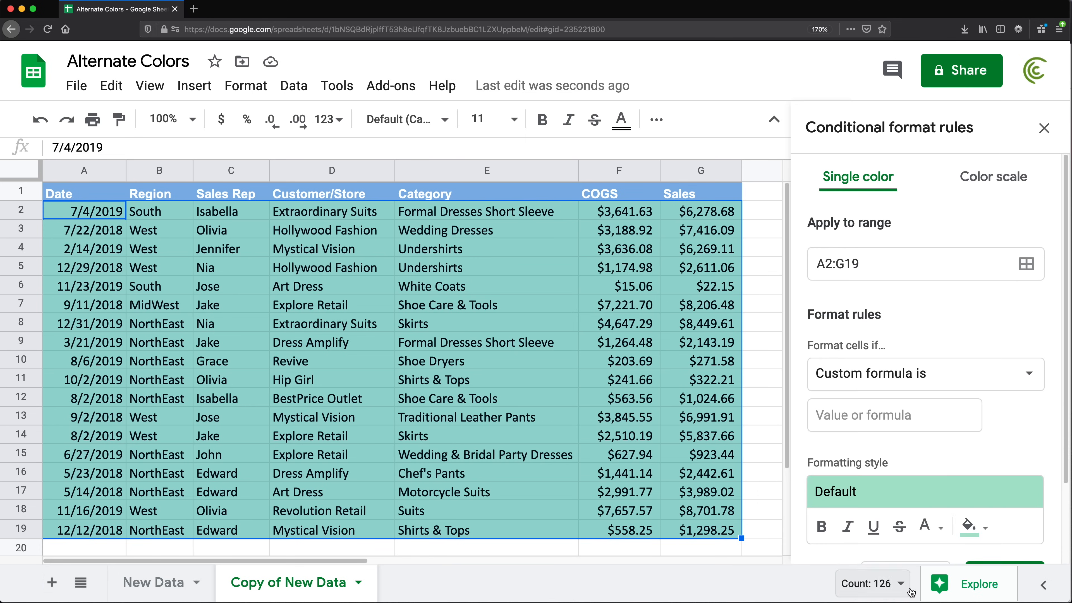
click(841, 416)
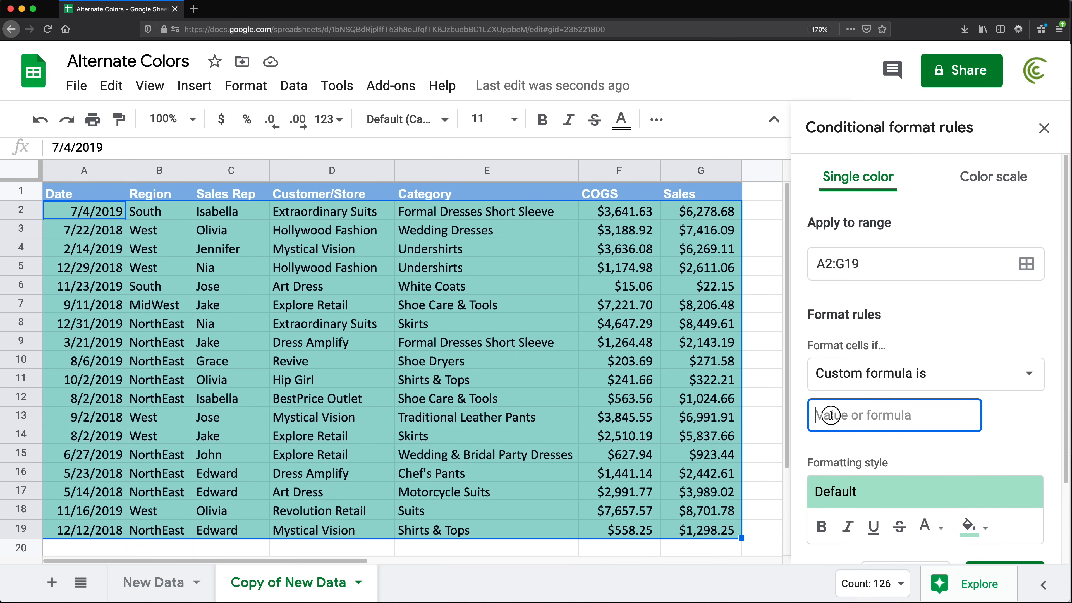
text(=ISODD(ROW()))
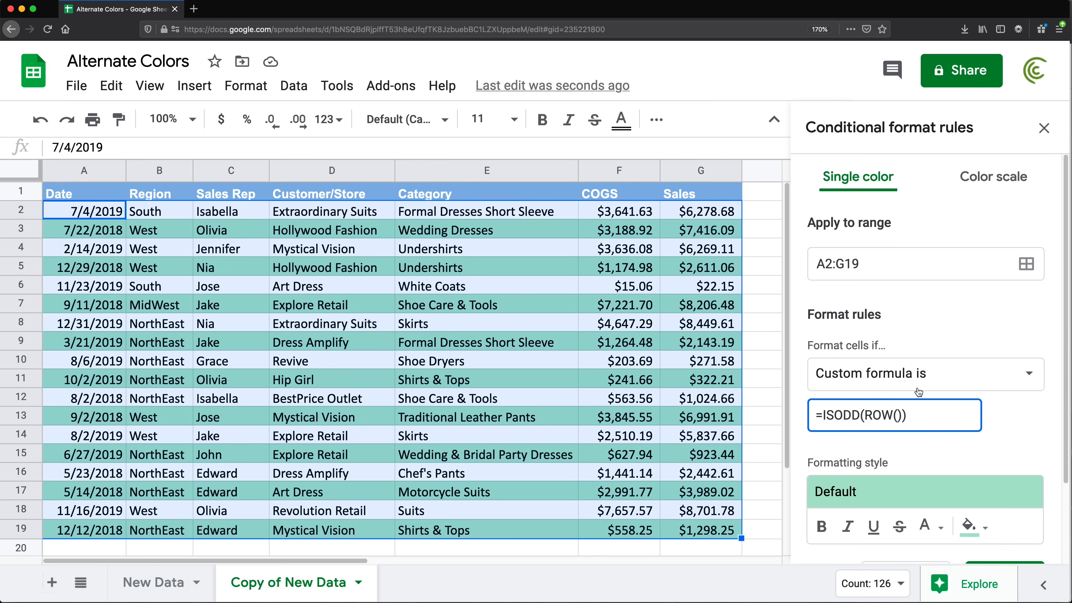
- Style the ISODD rule with a dark purple fill and white text, save it and close the rules
scroll(998, 428, down, 2)
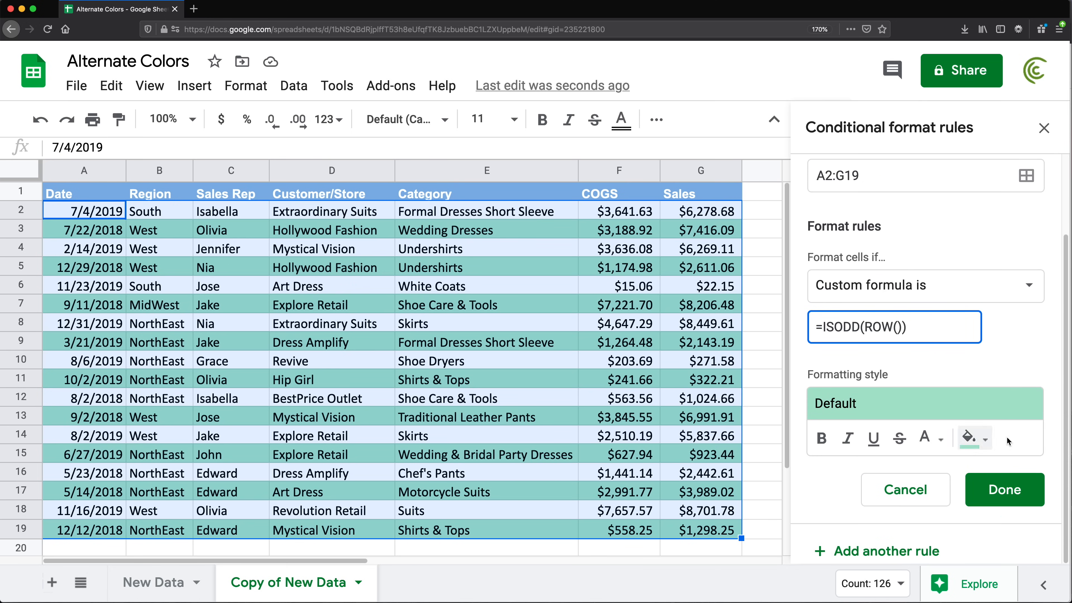
click(980, 445)
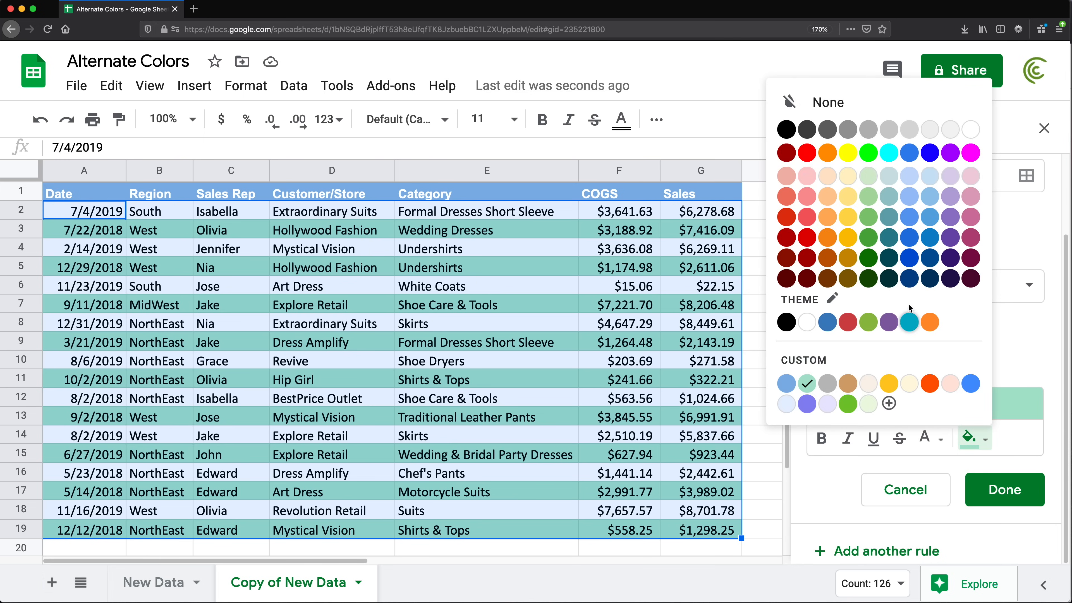
click(949, 259)
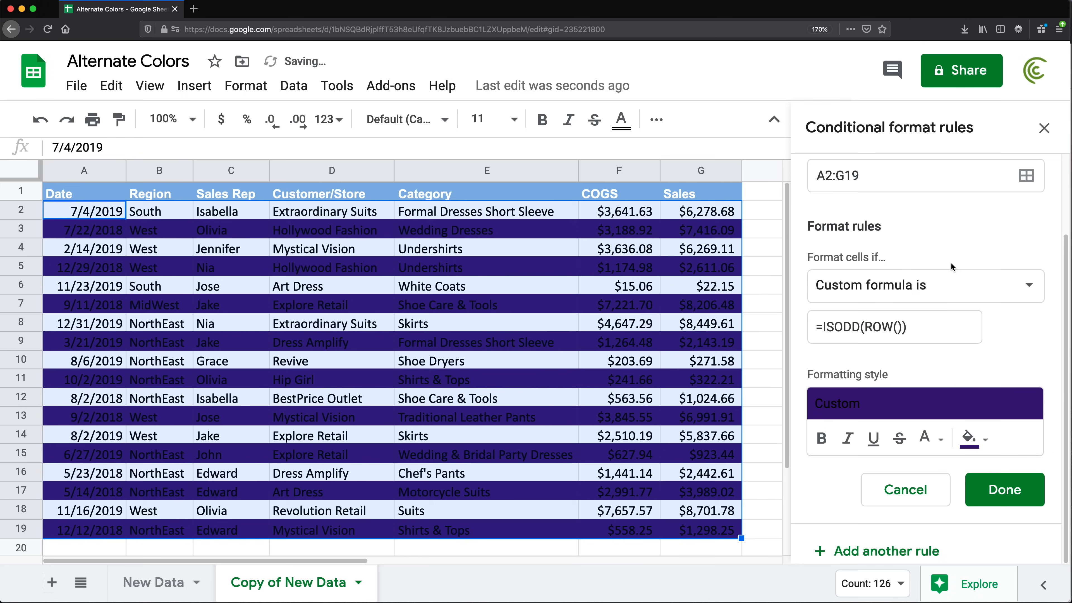
click(925, 439)
click(928, 443)
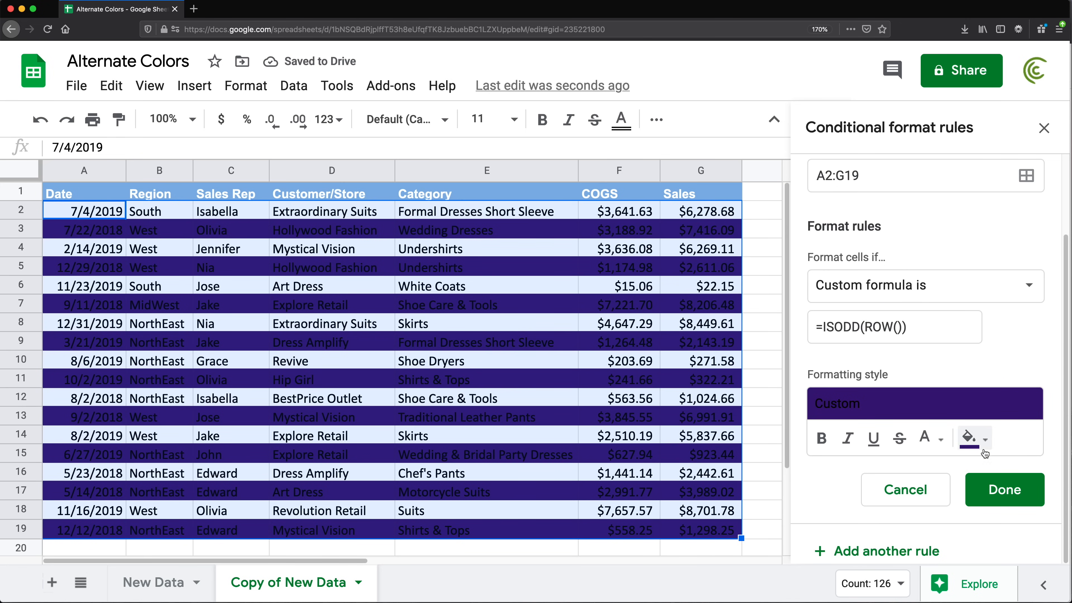
click(925, 441)
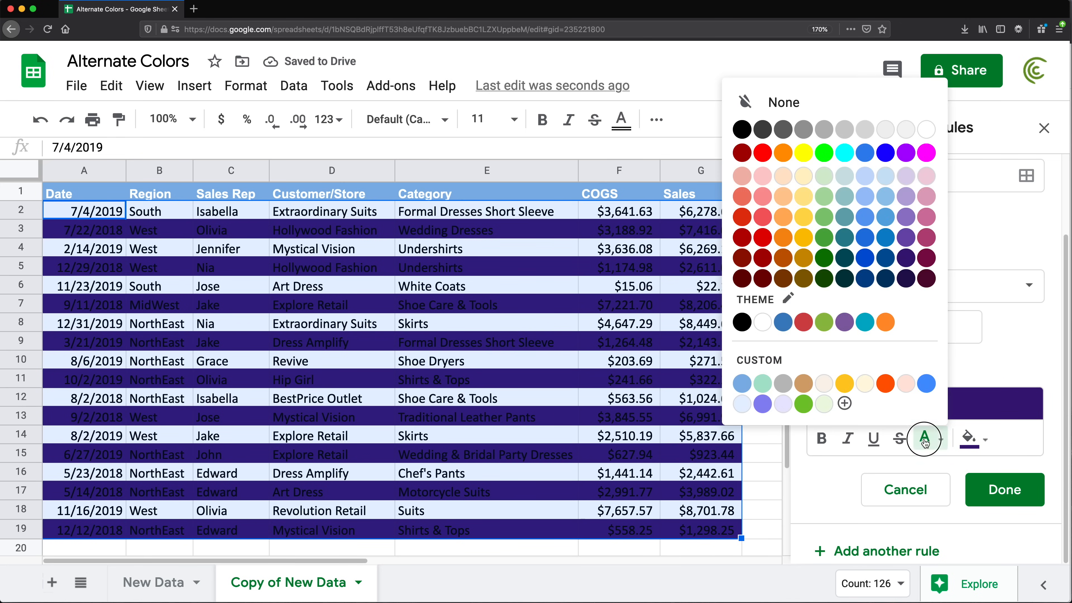
click(767, 324)
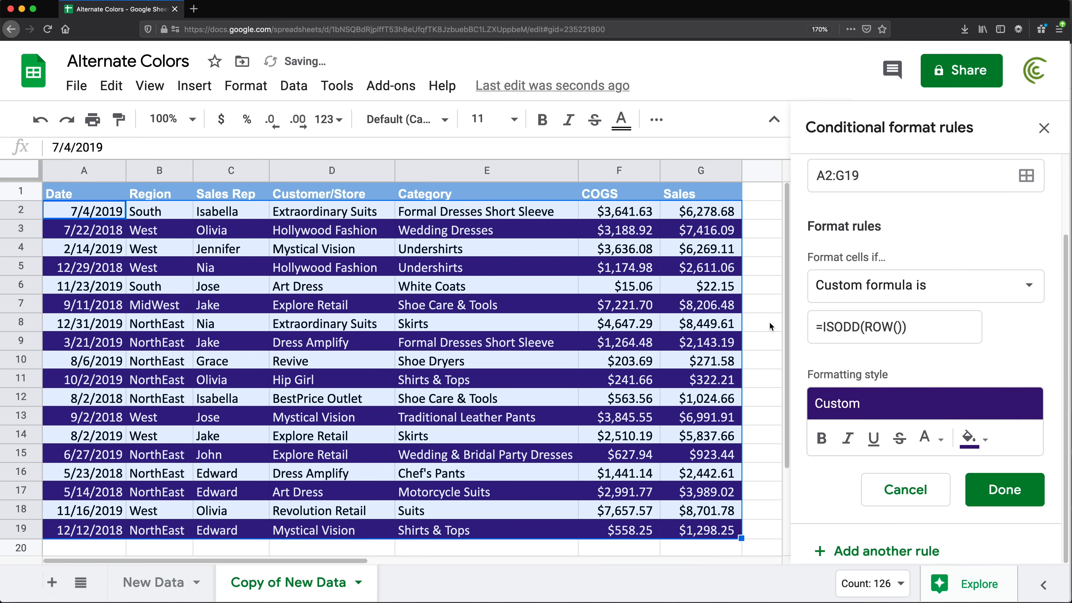
click(1016, 499)
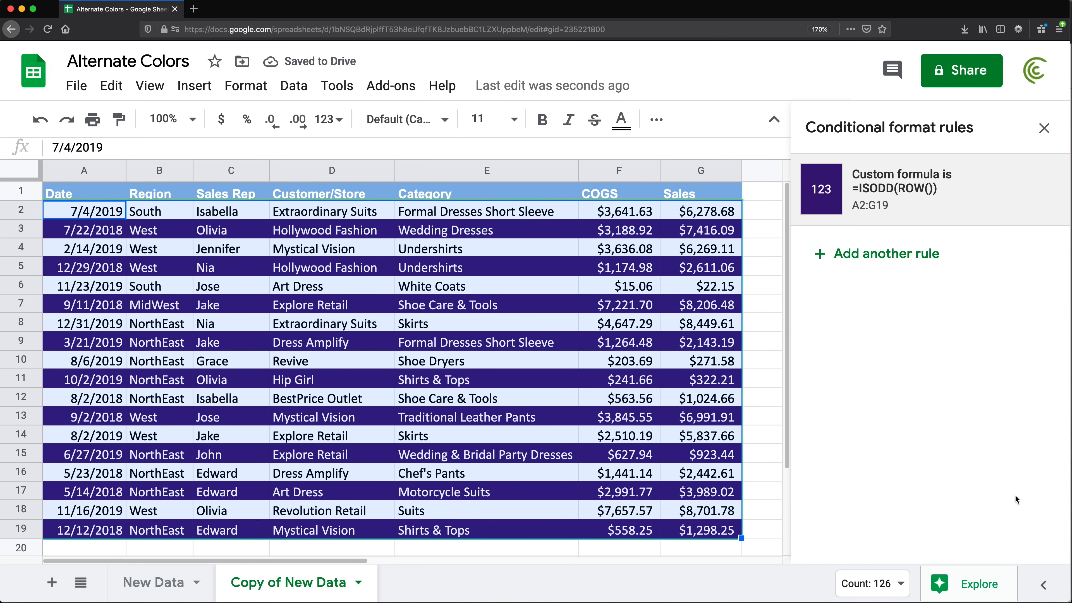
click(1045, 129)
- Clear all the helper formulas from column H beside the table
click(799, 211)
click(801, 170)
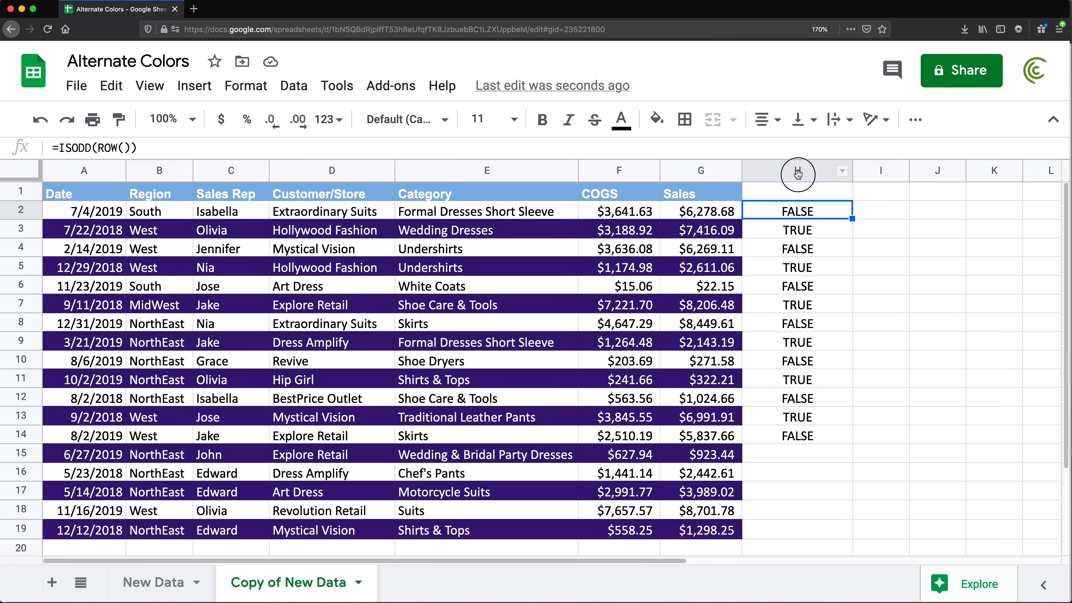
key(Delete)
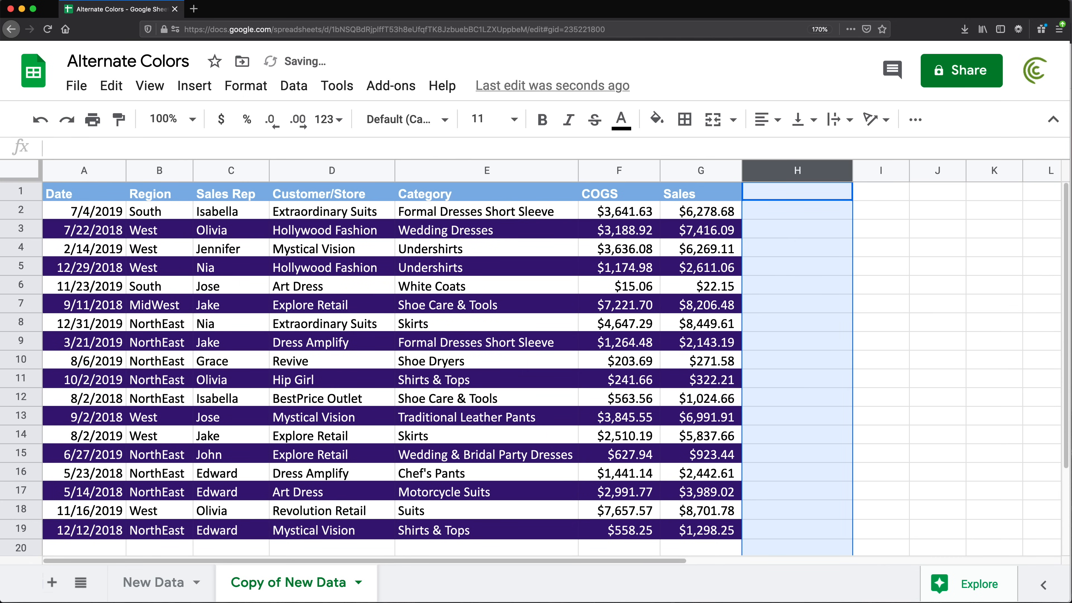
click(771, 306)
scroll(191, 251, down, 3)
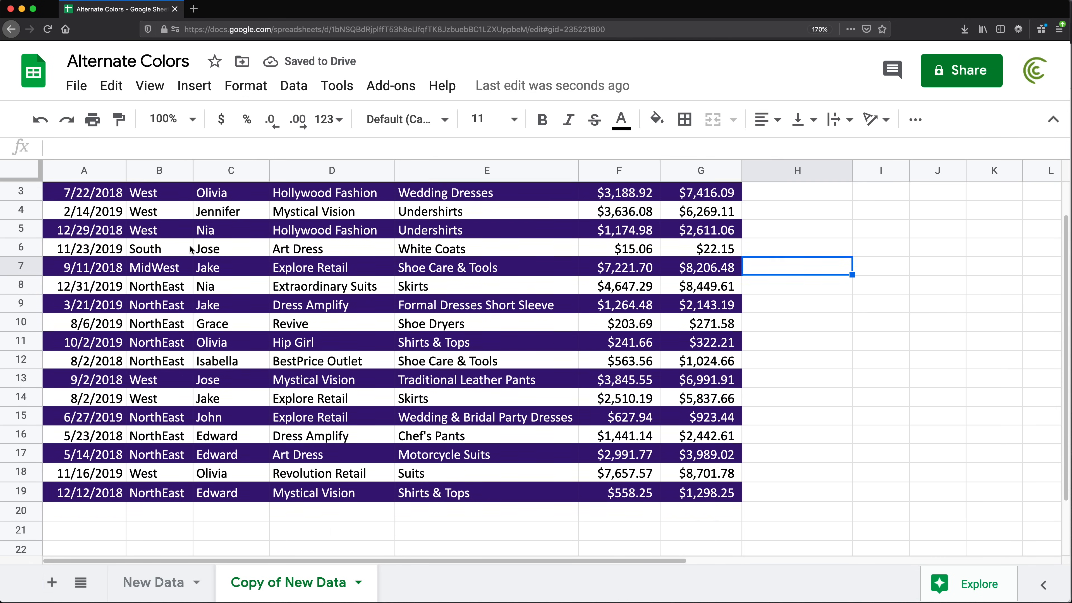
scroll(191, 256, up, 3)
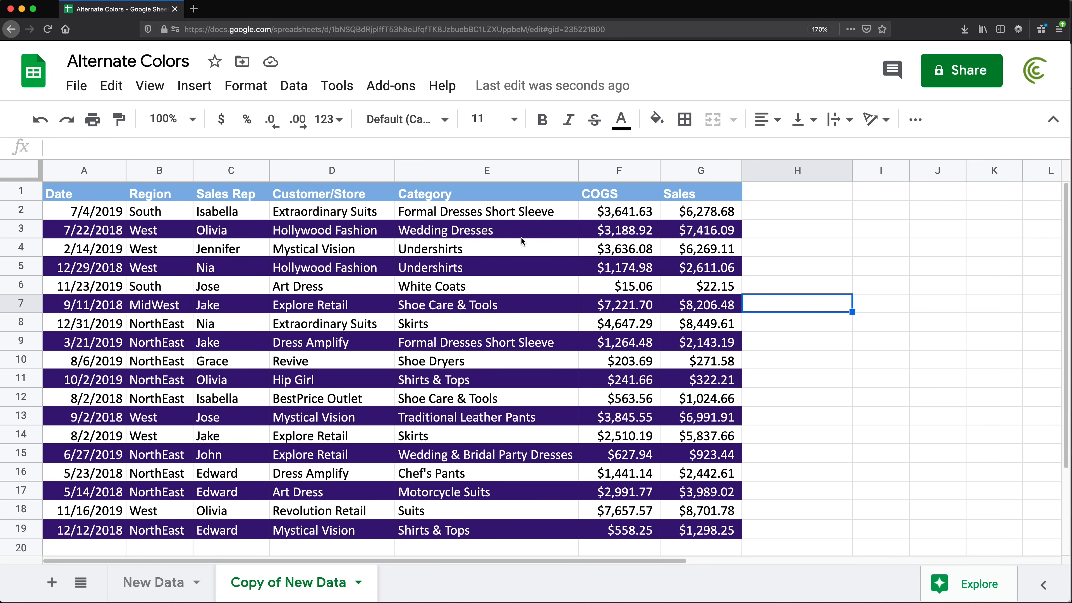
- Delete the =ISODD(ROW()) conditional formatting rule from the table and close the rules
click(472, 232)
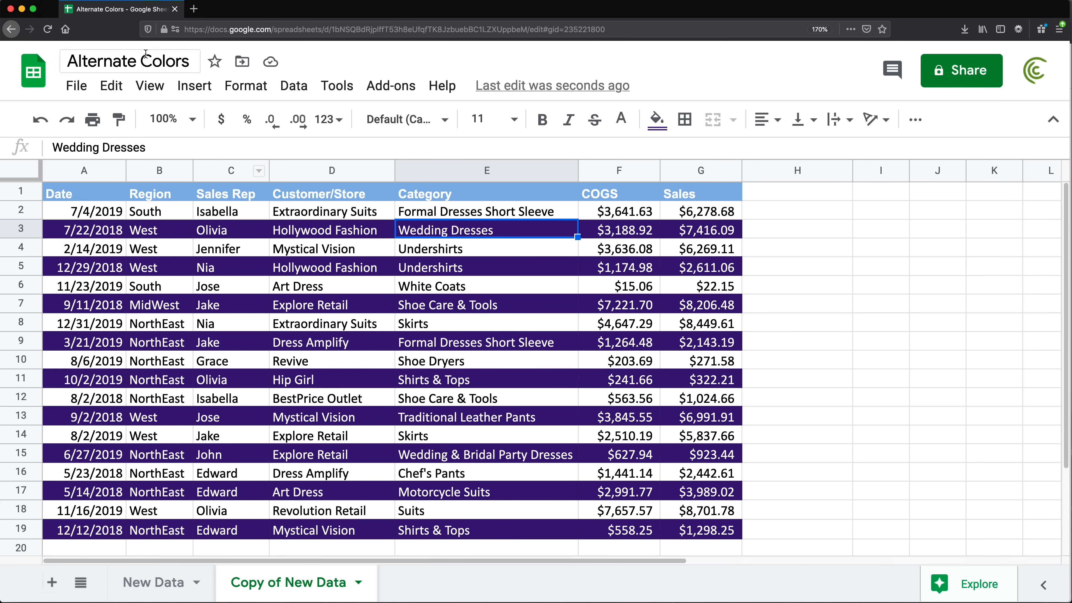
click(261, 90)
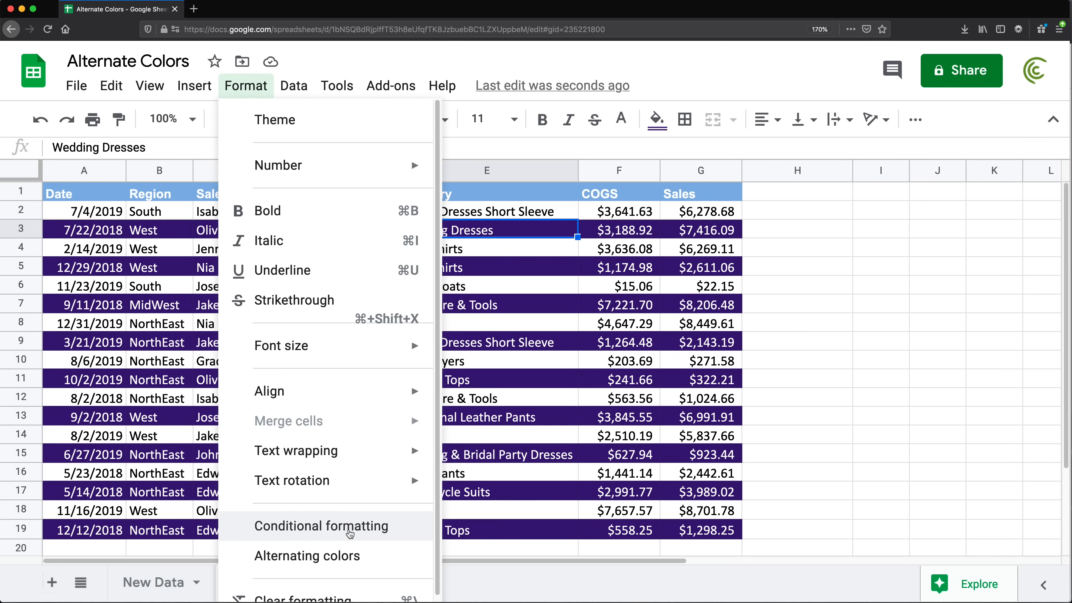
click(350, 534)
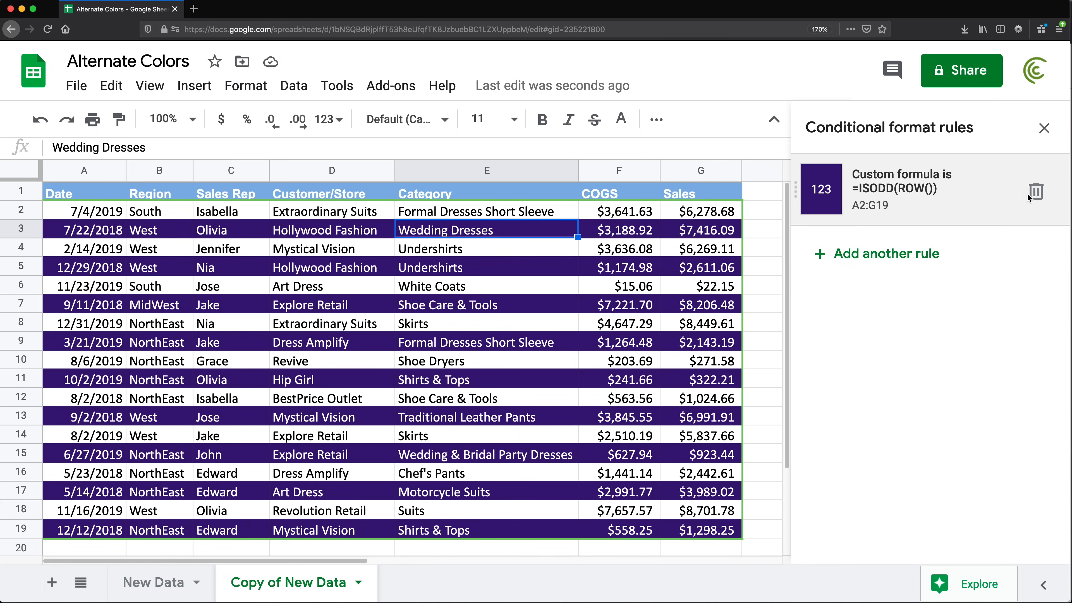
click(1035, 192)
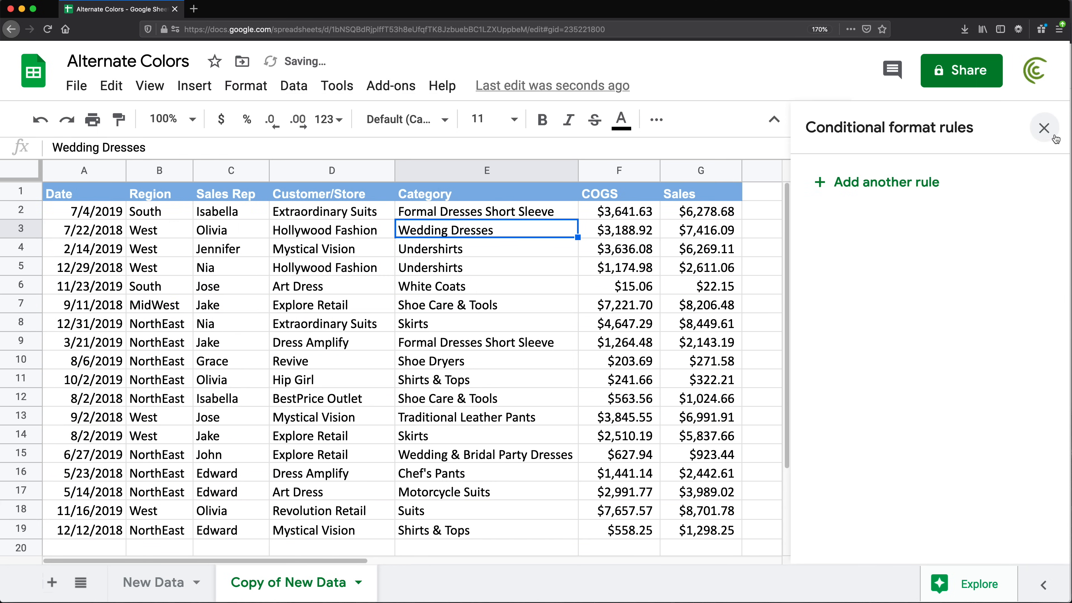
click(1044, 128)
- Enter =ROW() in H2 and fill it down to H18
click(802, 211)
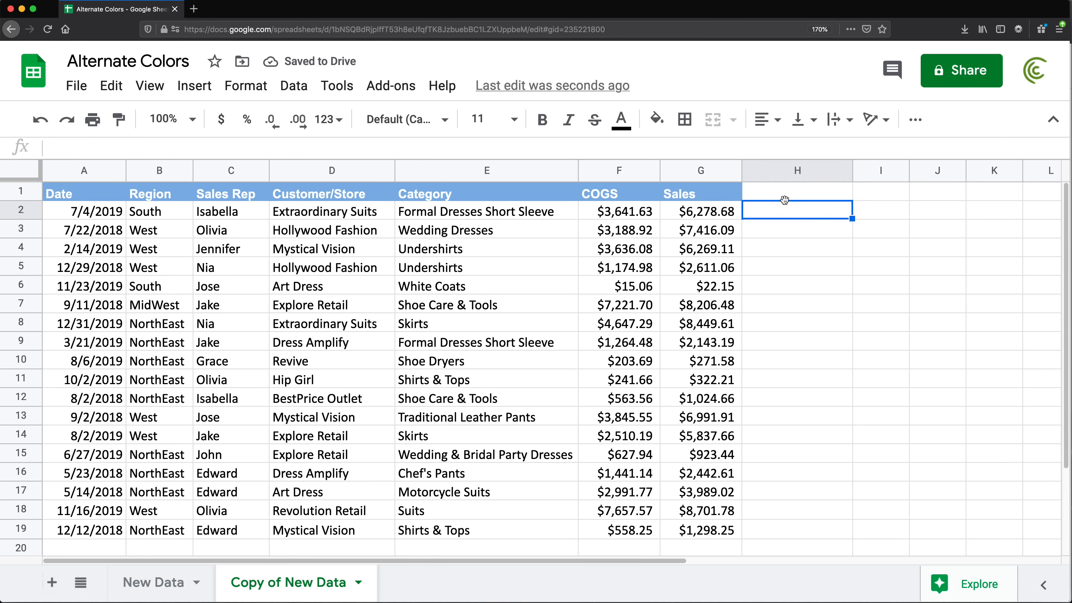
text(=ROW())
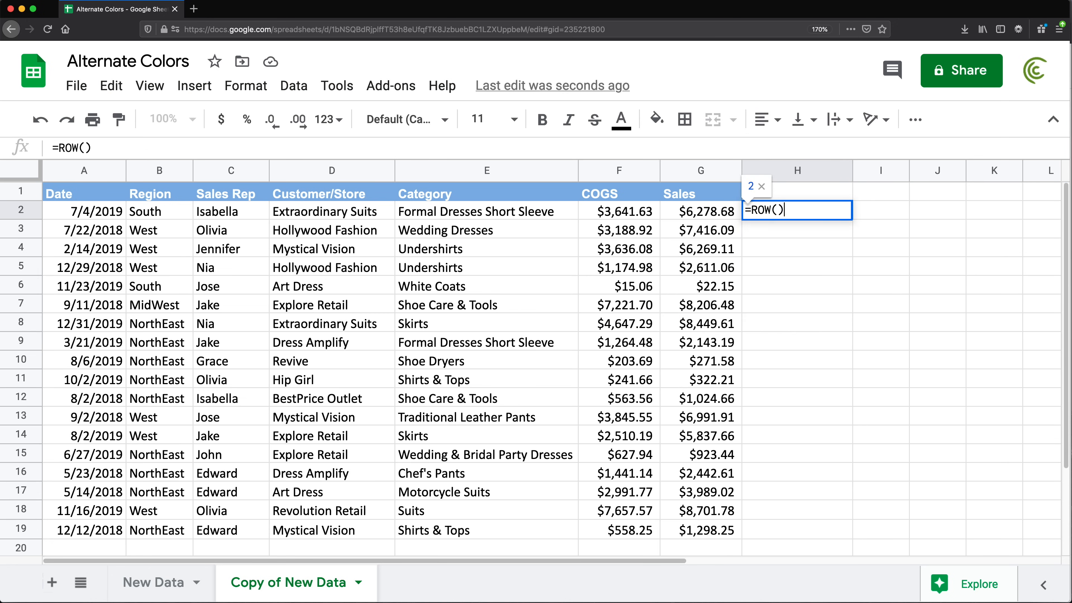
key(Return)
click(786, 204)
drag(853, 220, 827, 511)
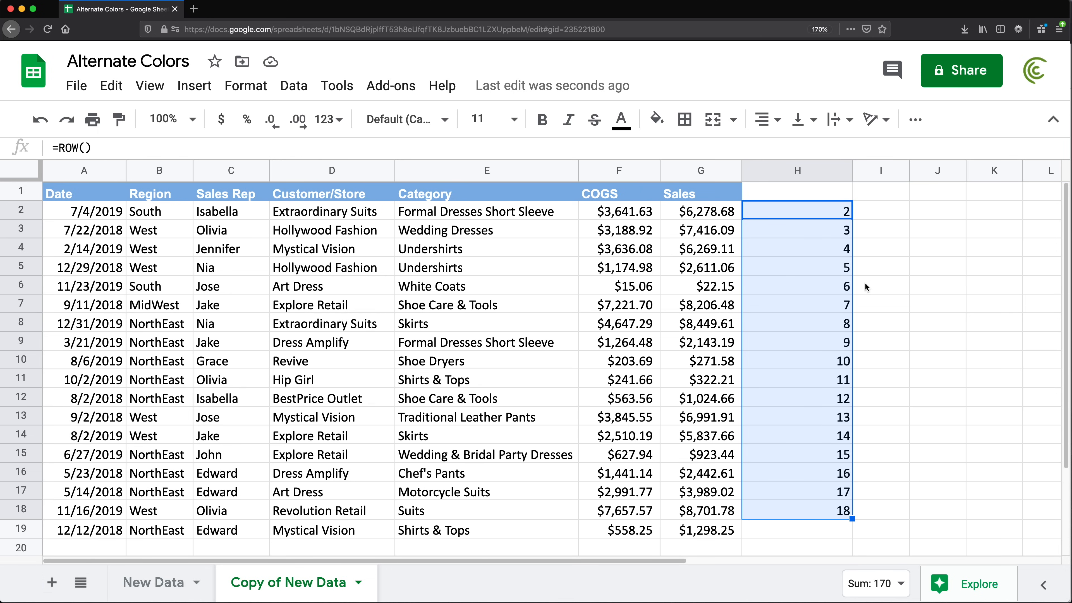
click(869, 214)
text(=MOD)
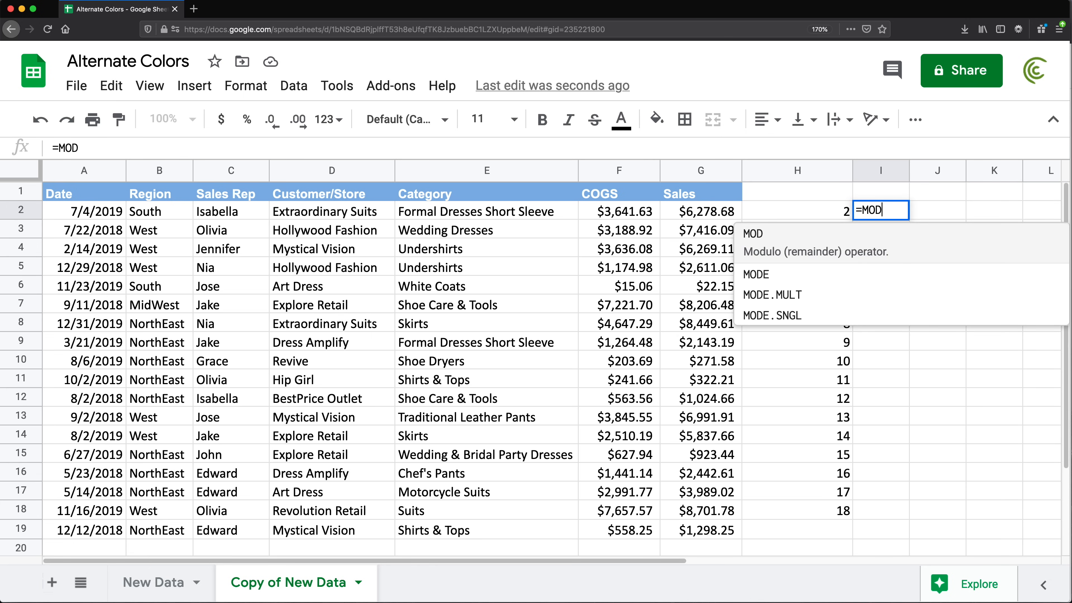
text(()
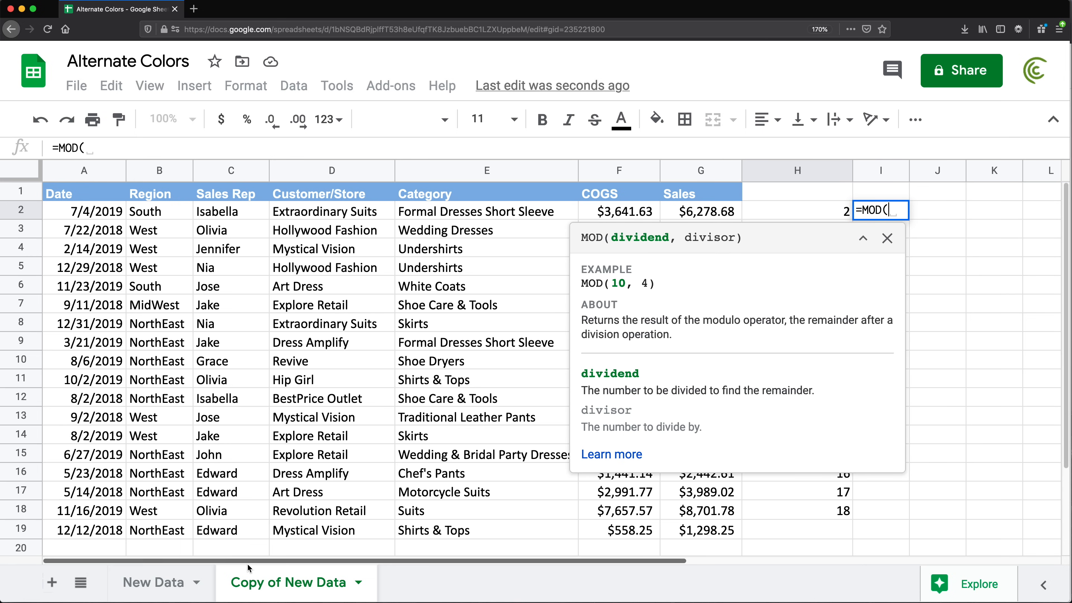
key(Escape)
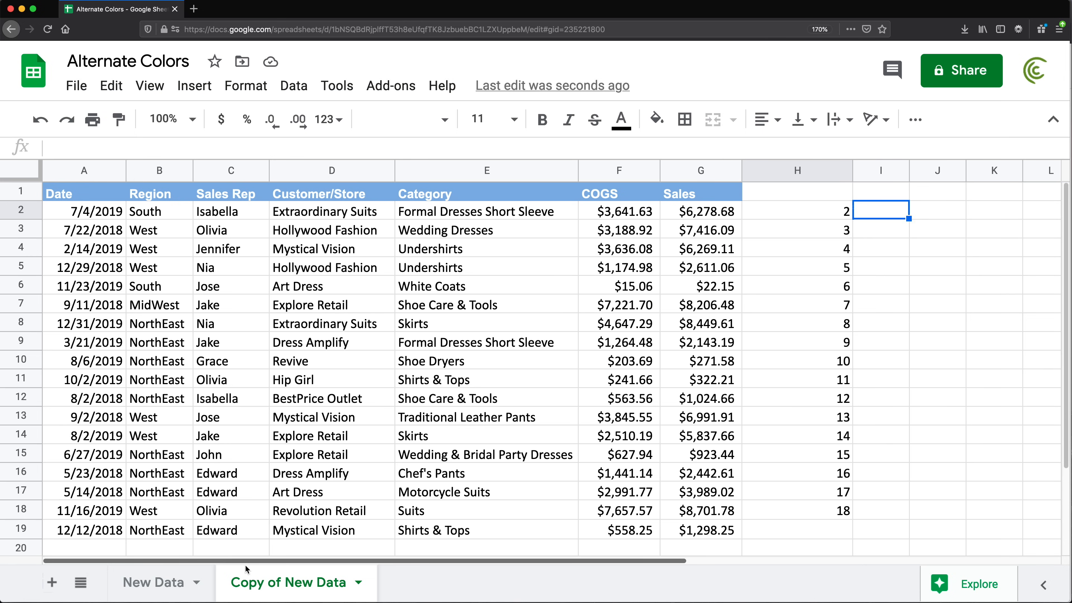
- Add a new blank sheet, enlarge the page to 200%, and enter 9 in C1 and 4 in C2
click(52, 585)
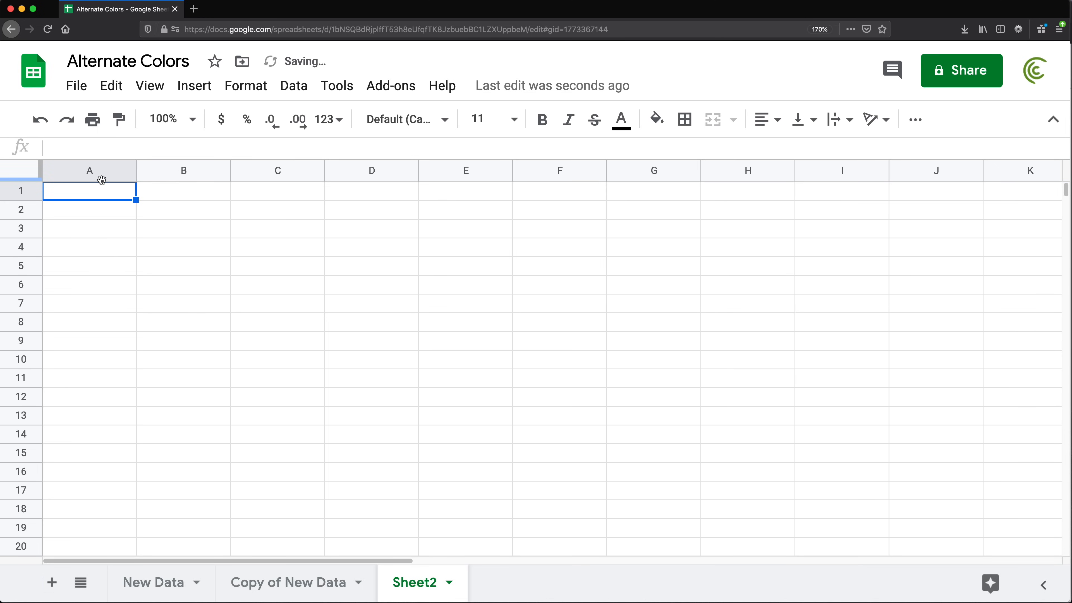
key(super+equal)
click(357, 225)
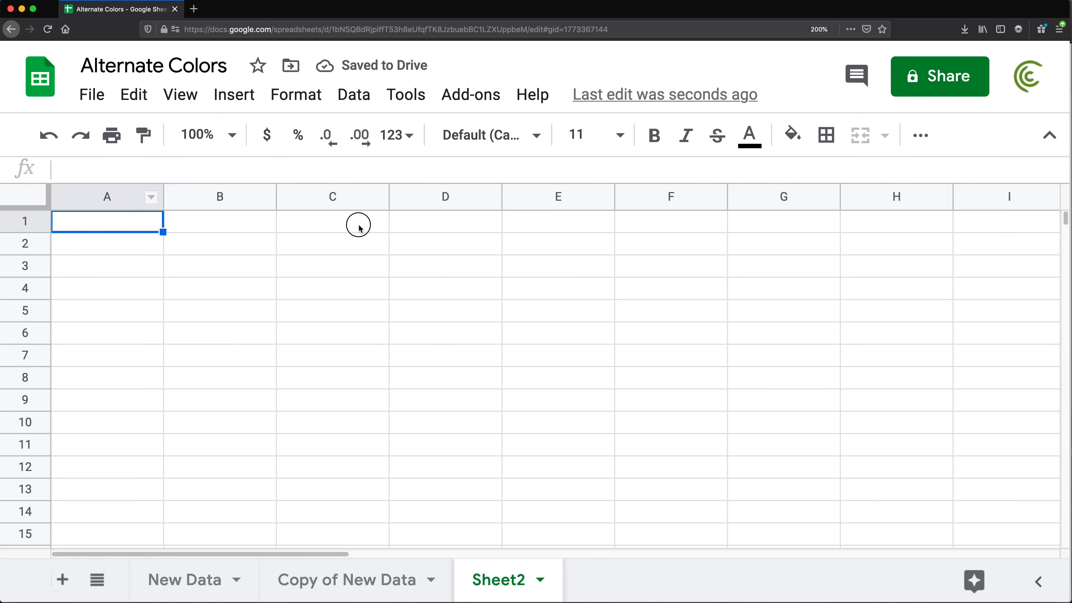
text(9)
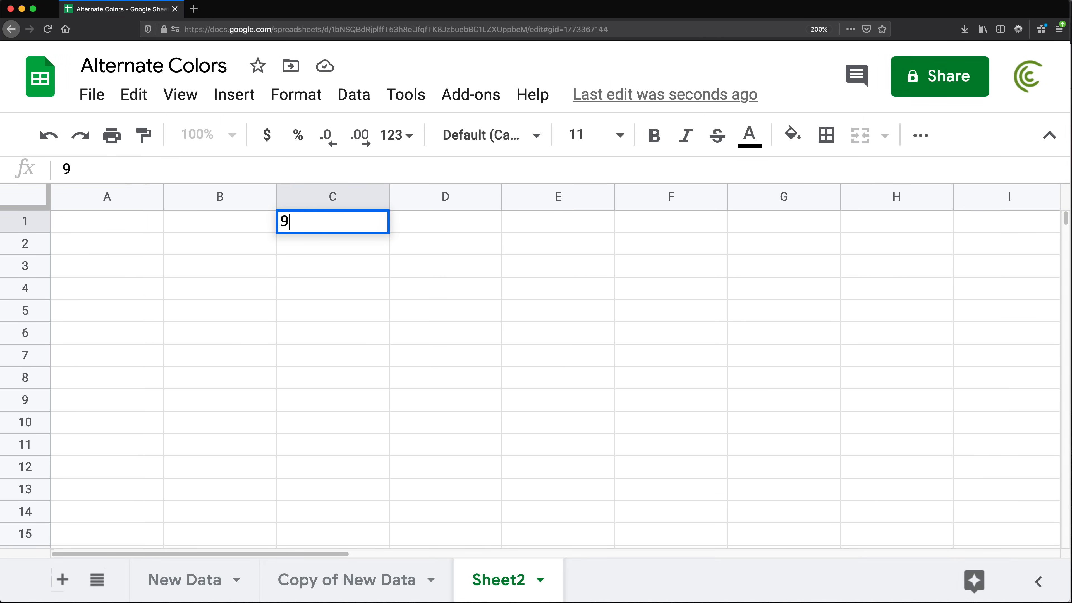
key(Return)
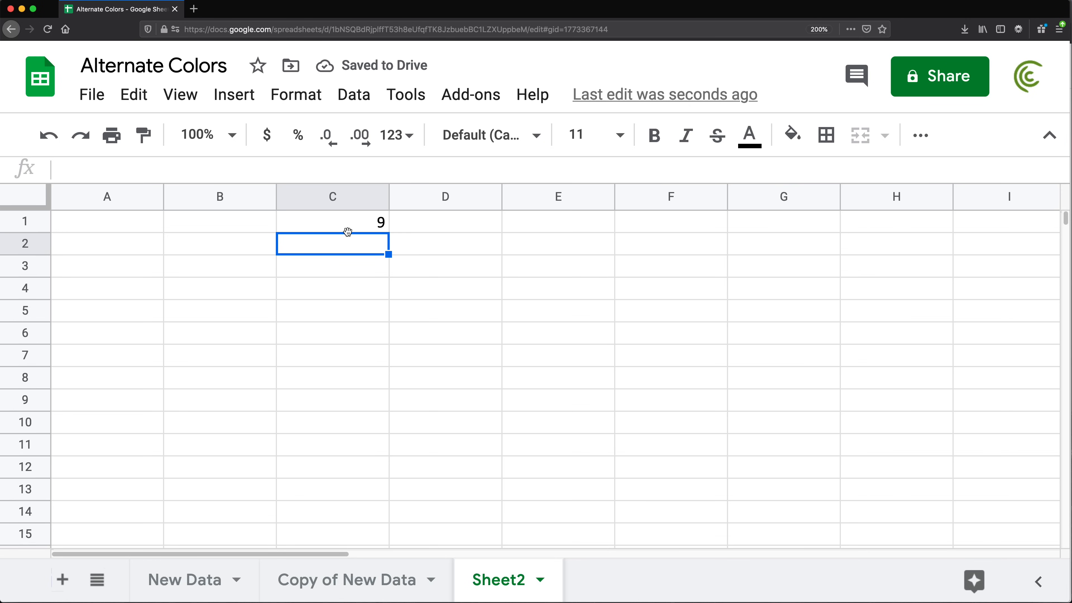
text(4)
key(Return)
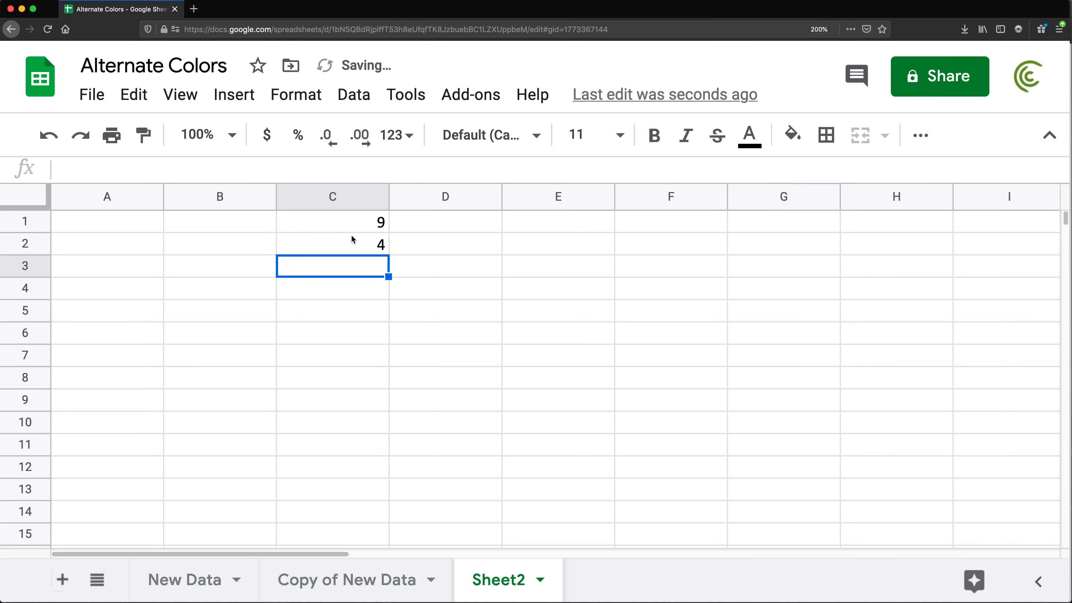
click(365, 229)
click(374, 250)
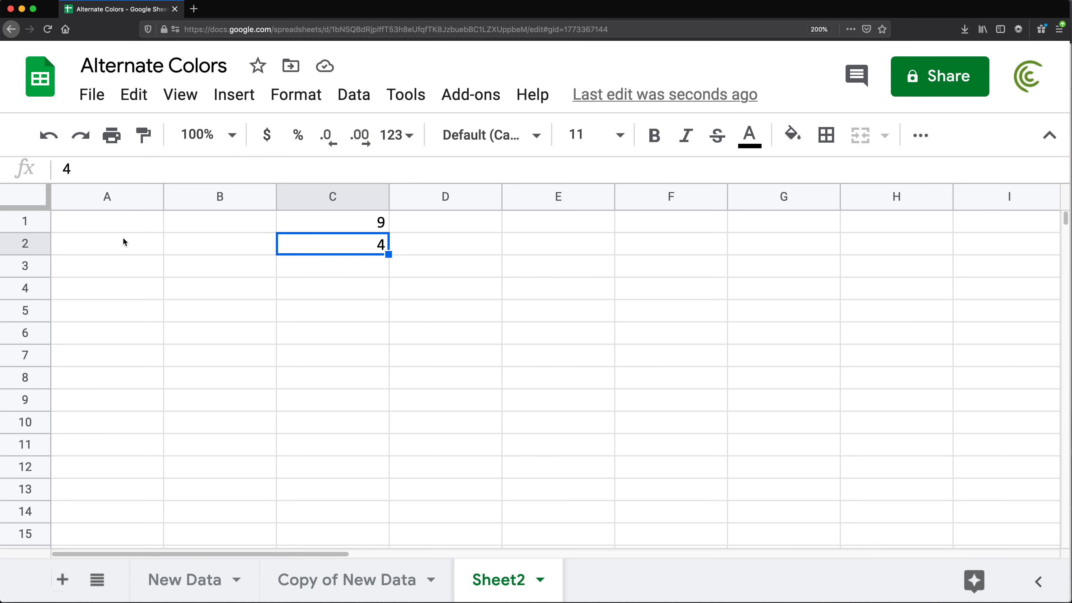
- Fill cells A1:A9 with light blue to represent the 9 in C1
drag(111, 222, 82, 402)
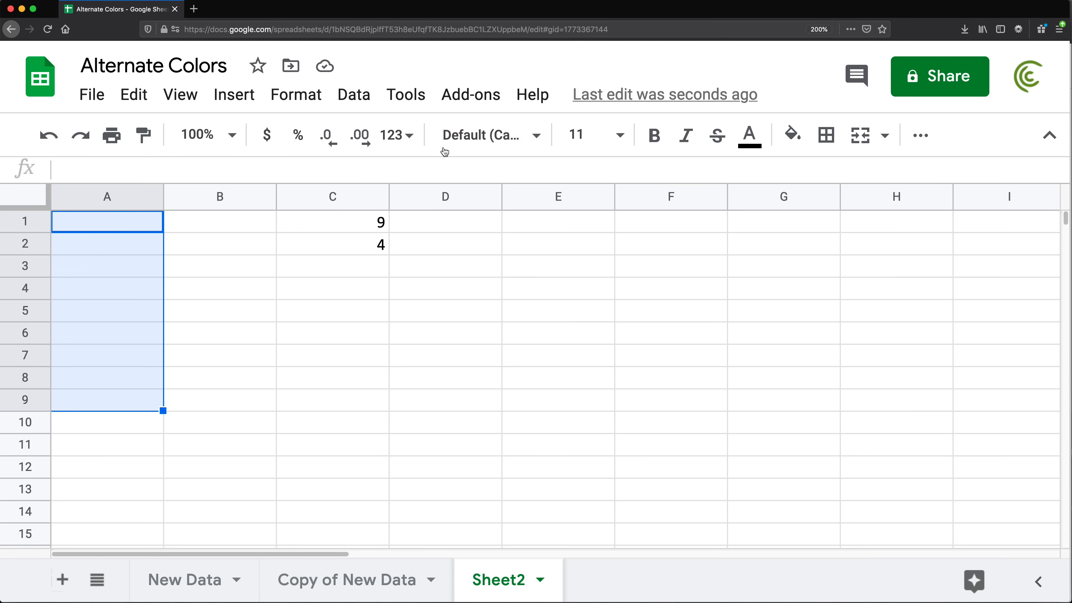
click(793, 135)
click(962, 299)
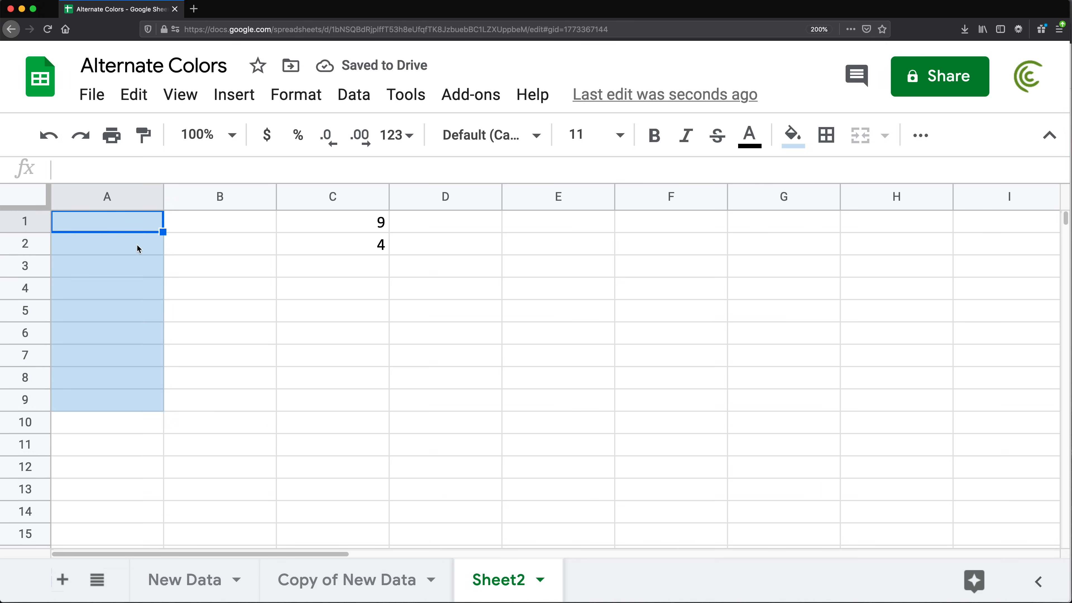
click(373, 230)
click(380, 247)
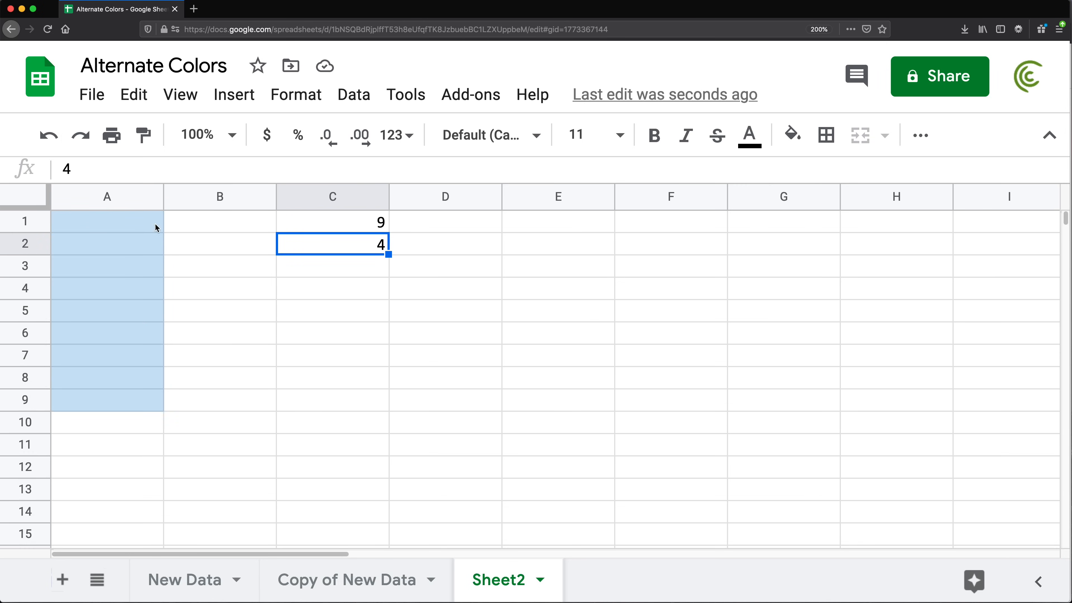
- Fill A1:A4 with light purple and A5:A8 with pink to mark two groups of four, leaving A9 light blue
drag(140, 230, 109, 299)
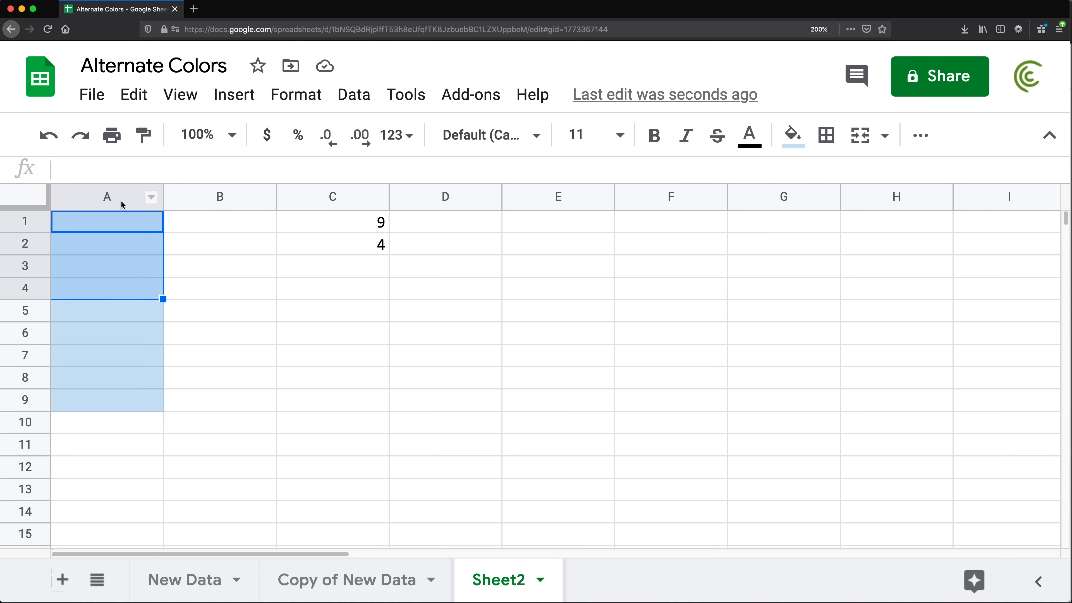
click(793, 135)
click(996, 278)
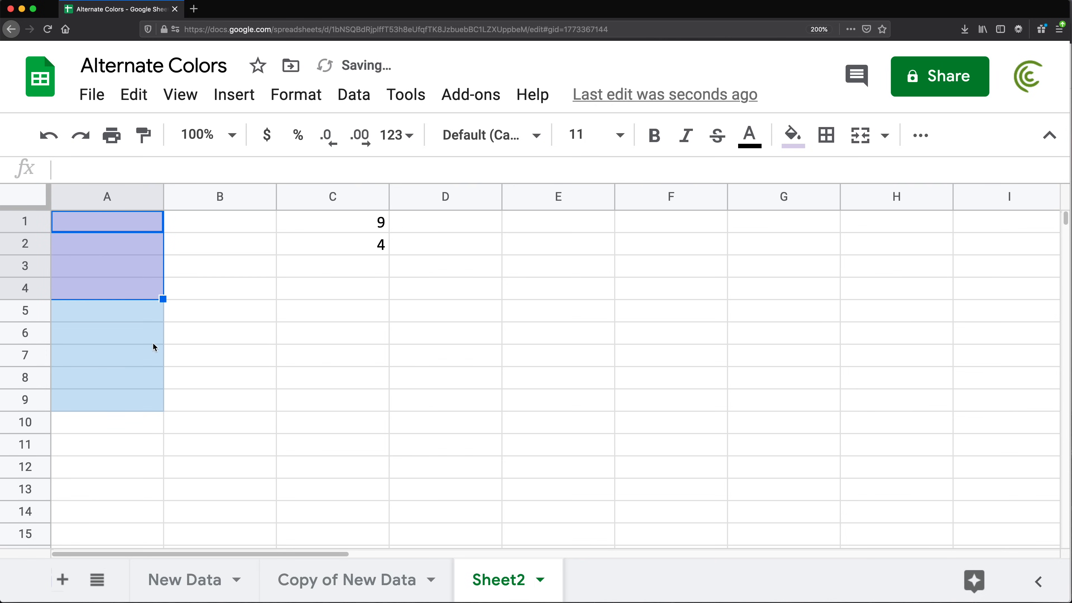
drag(148, 309, 153, 379)
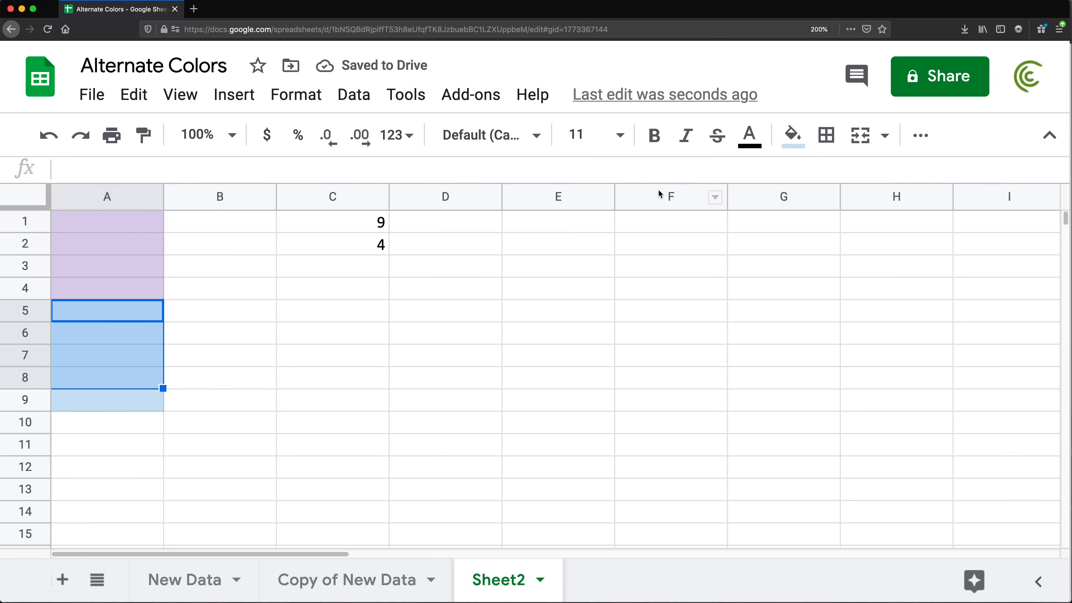
click(793, 135)
click(984, 312)
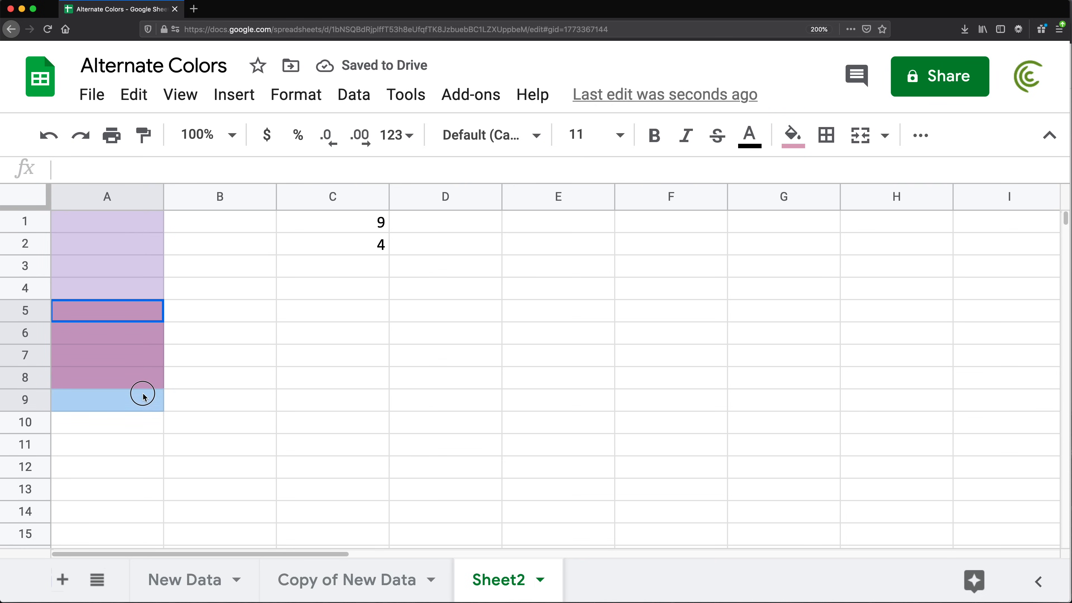
click(111, 409)
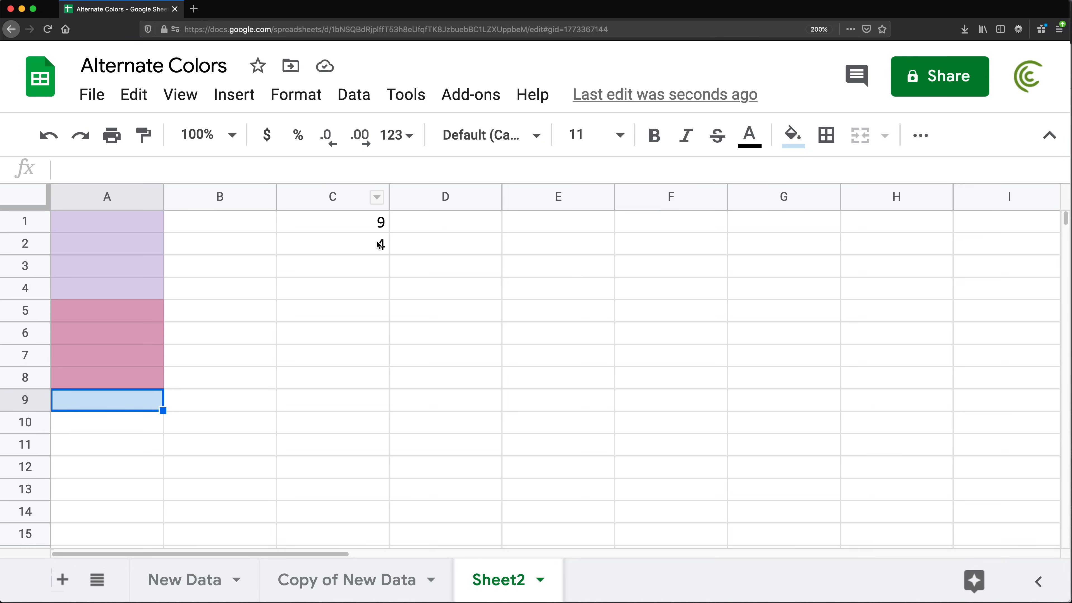
mouse_move(95, 408)
mouse_down()
mouse_move(100, 425)
mouse_move(99, 403)
mouse_up()
- Enter 1 in D4 as the remainder of dividing 9 by 4
click(465, 298)
text(1)
key(Return)
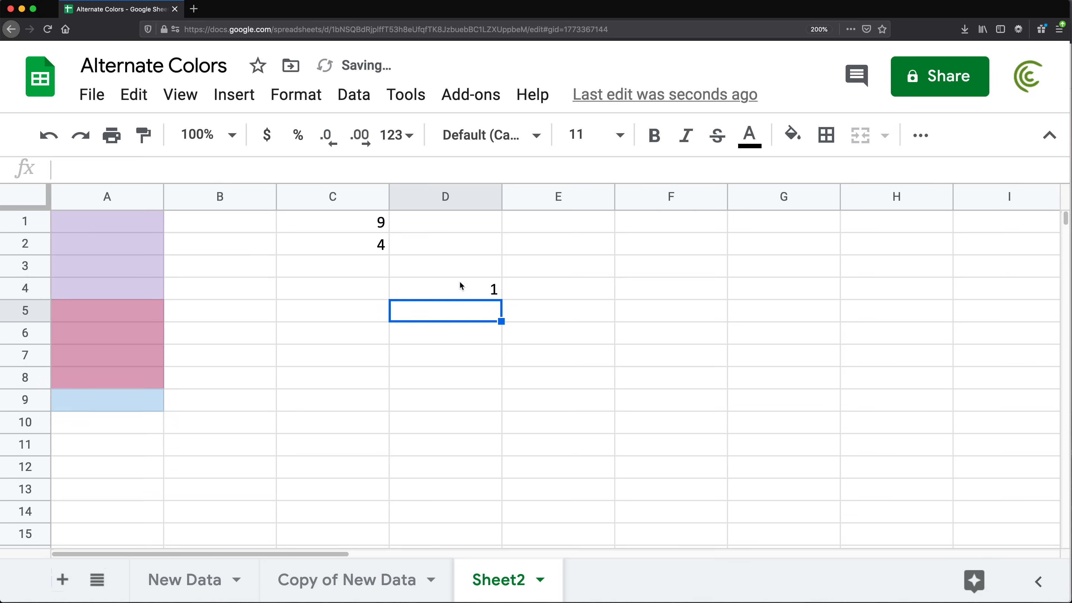
key(Down)
key(Left)
- Refill A1:A9 with a single light cornflower blue and enter 0 in D6
drag(133, 228, 139, 404)
click(782, 142)
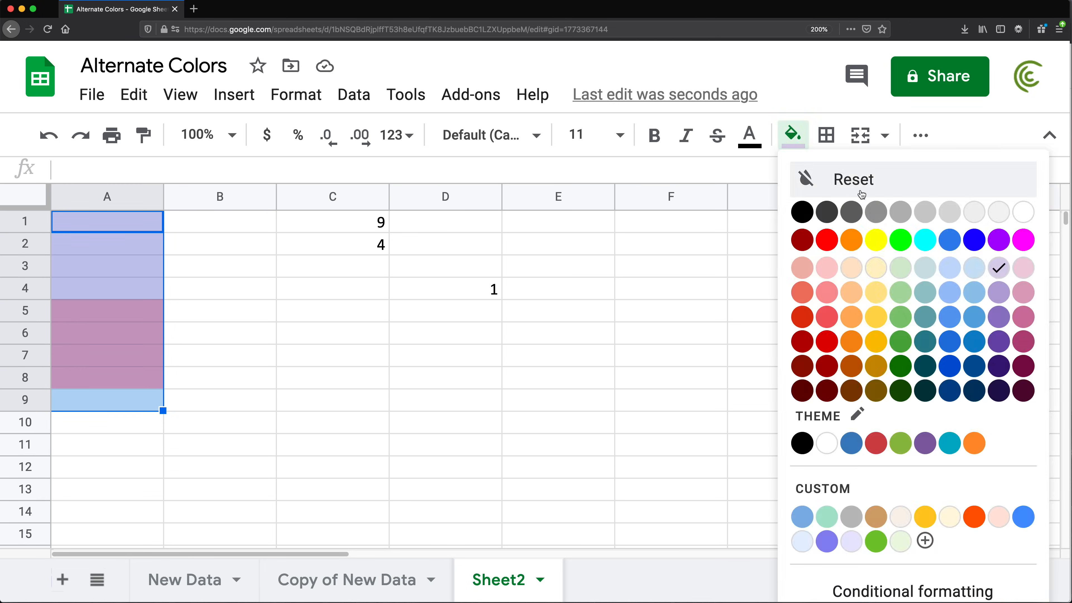
click(948, 274)
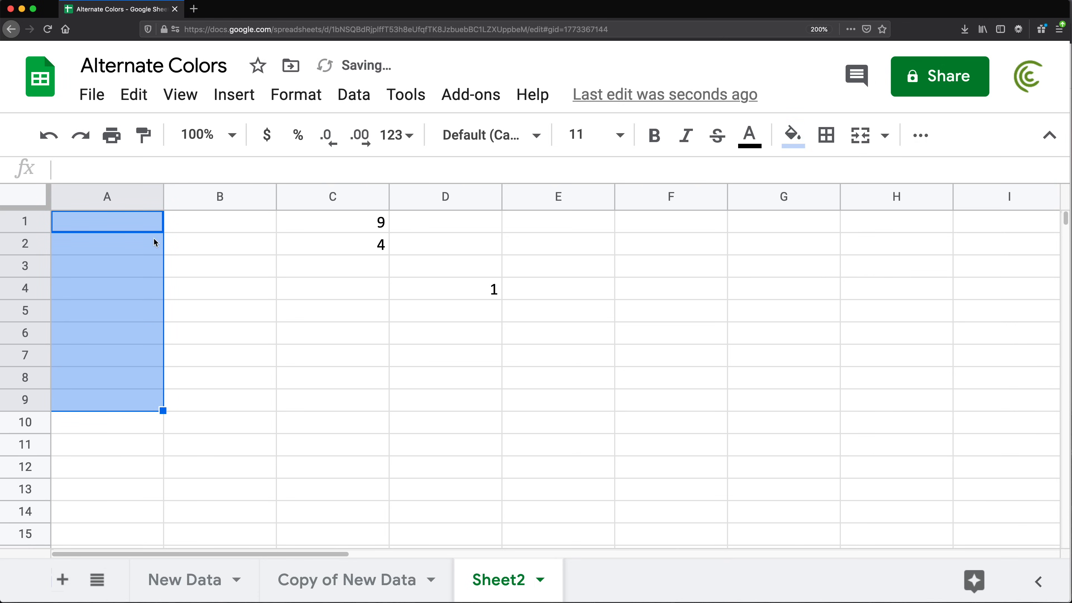
ctrl+drag(143, 223, 127, 405)
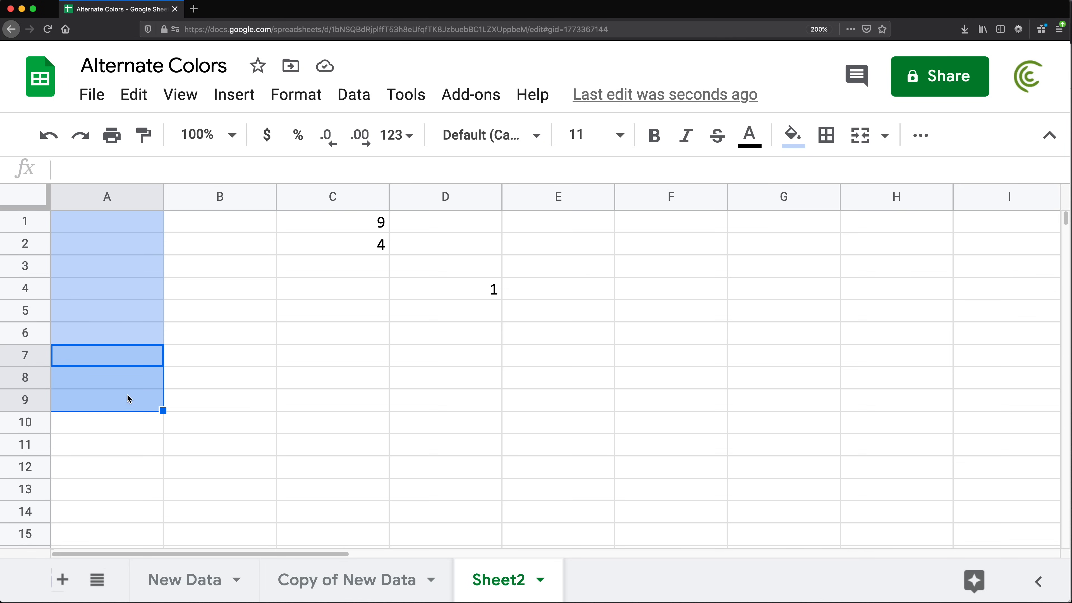
click(466, 331)
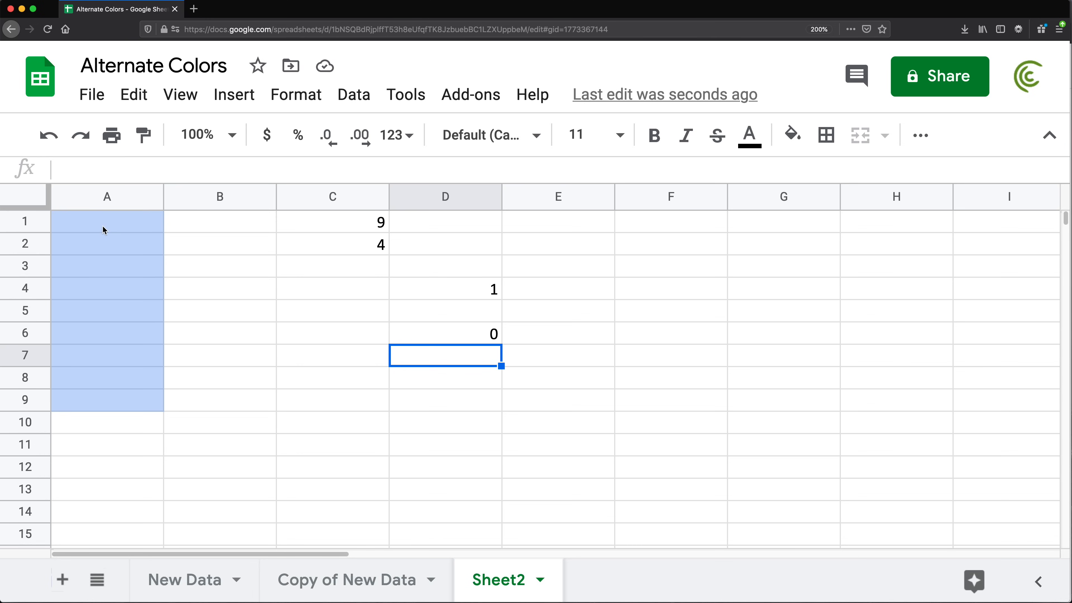
- Fill A1:A5 with light purple and select the remaining blue cells A6:A9
drag(106, 227, 90, 312)
click(792, 135)
click(996, 272)
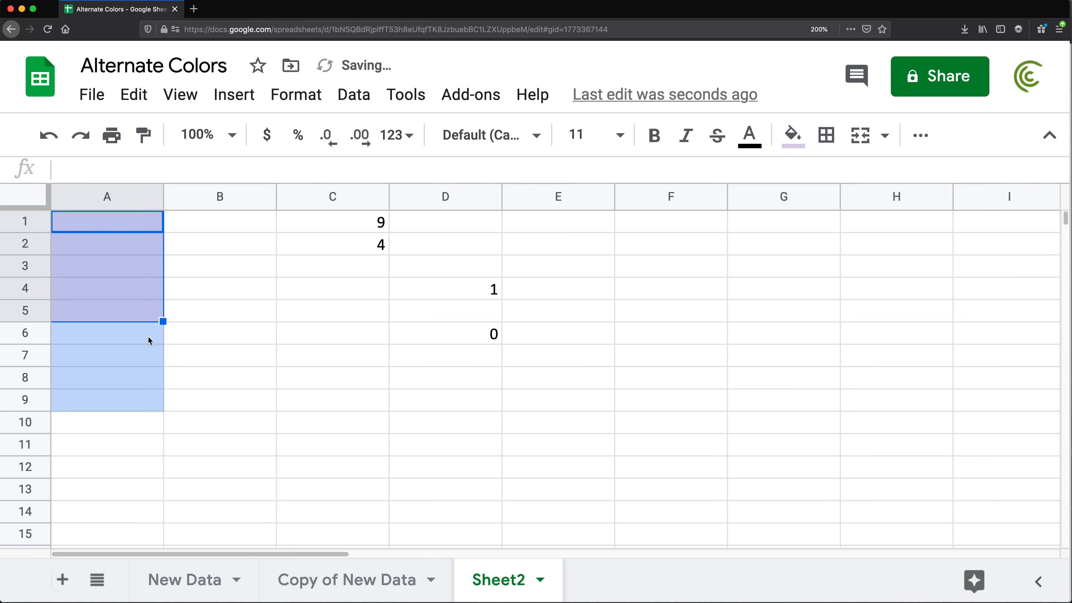
drag(142, 337, 131, 413)
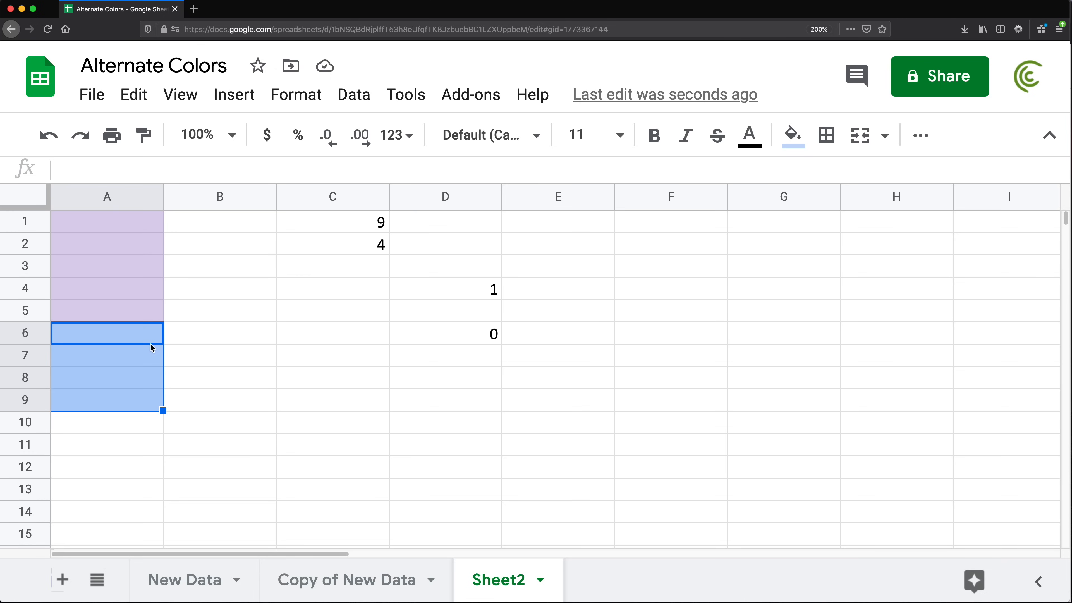
drag(118, 332, 122, 399)
- On the Copy of New Data sheet, reduce the page zoom to 170% and enter =MOD(H2,2) in I2
click(353, 595)
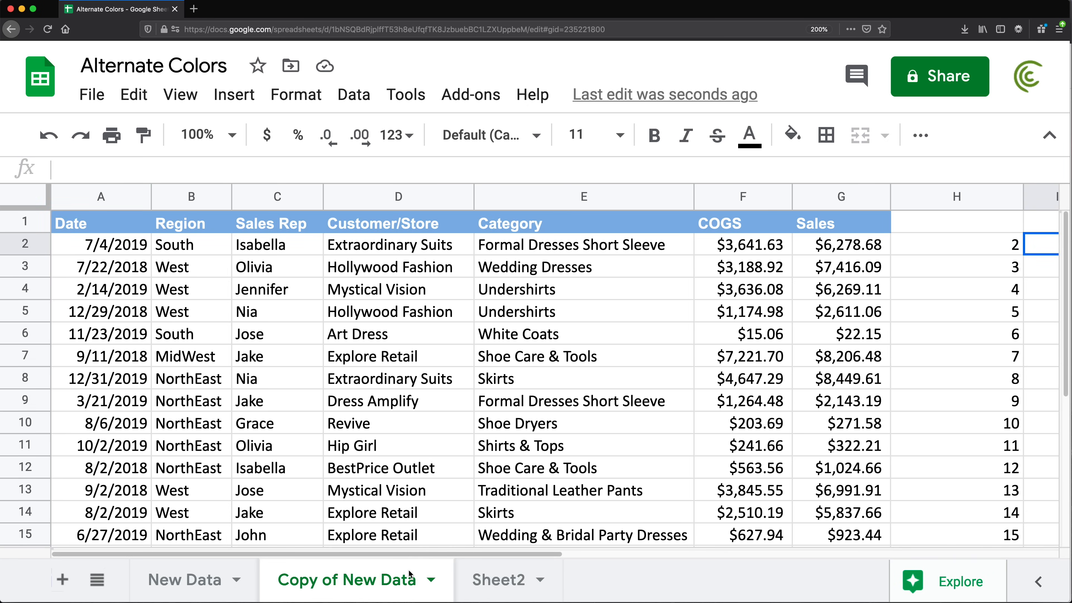
key(super+minus)
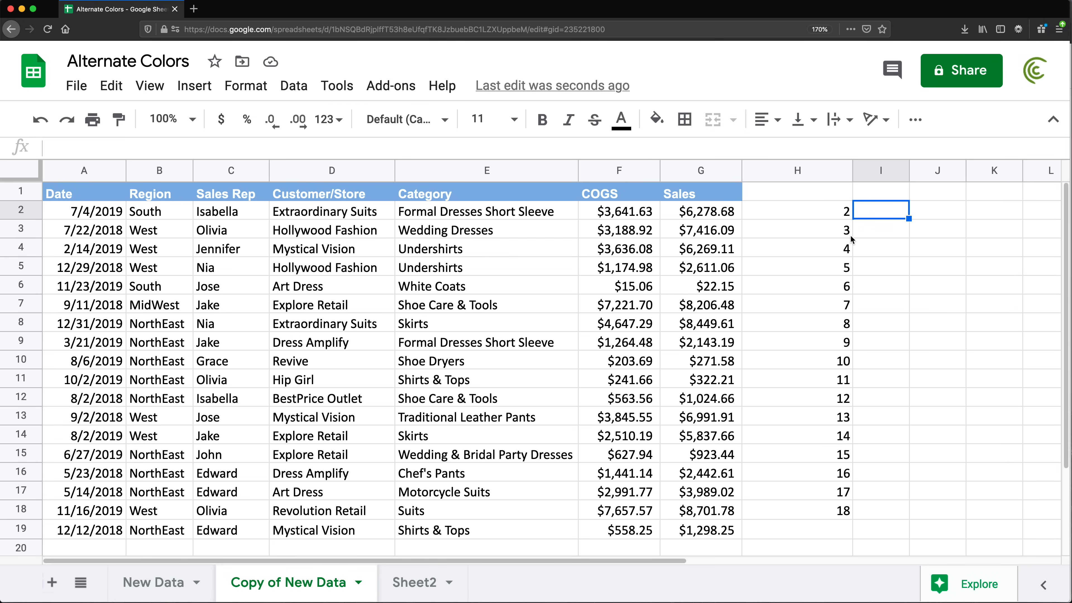
text(=MOD()
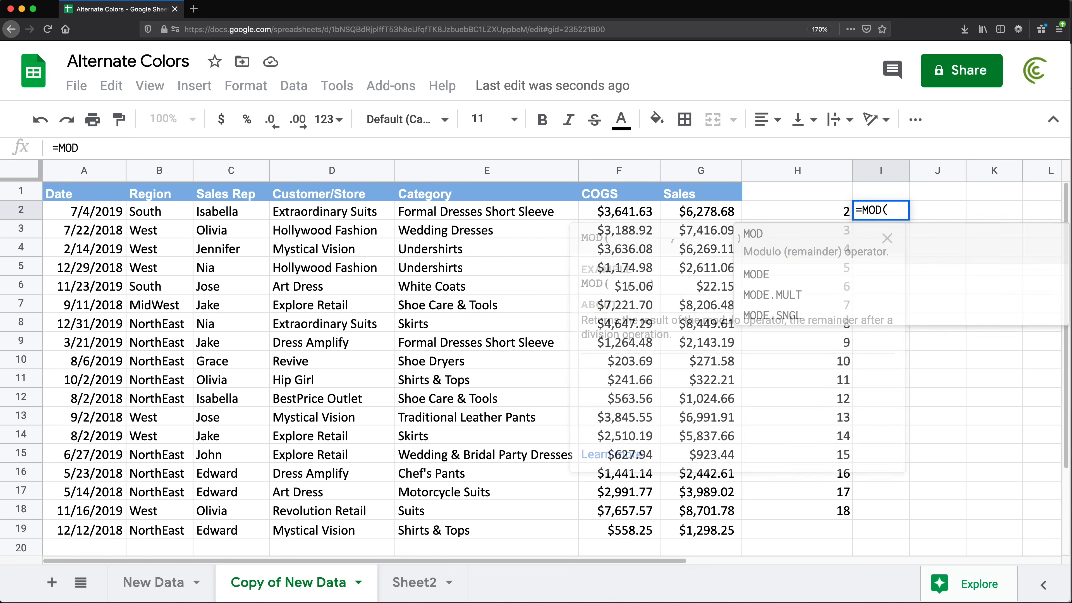
click(789, 212)
text(,)
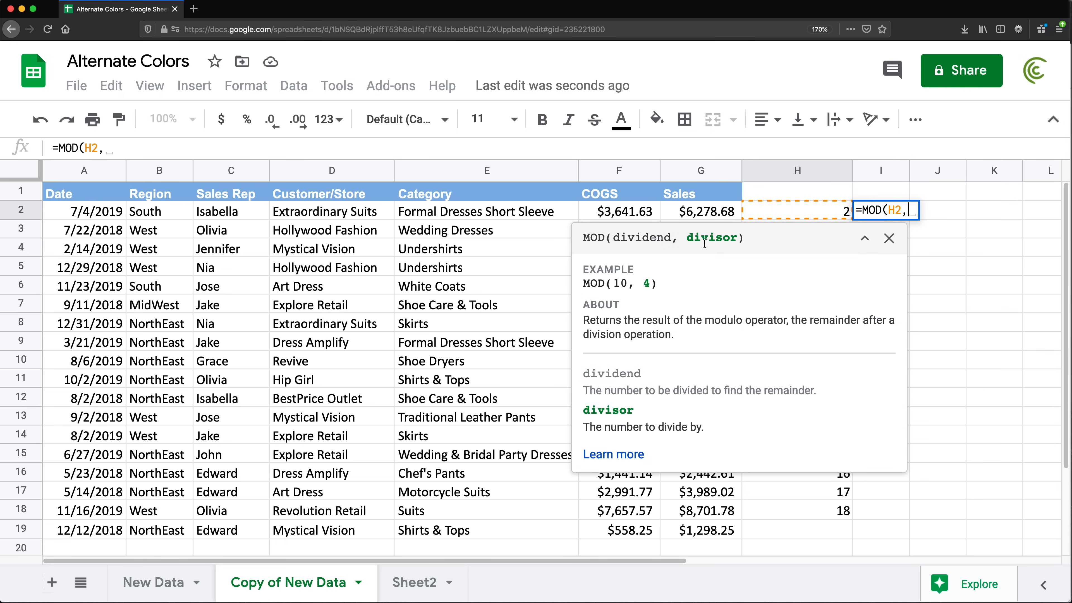
text(2))
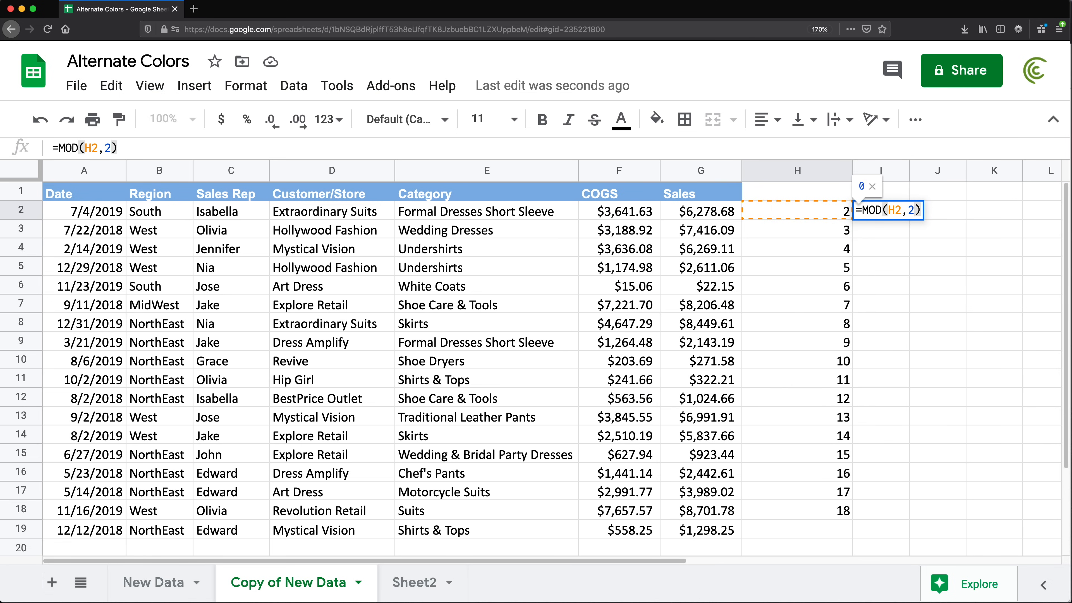
key(Return)
- Review the MOD formula in I2 and fill it down column I to I18
click(823, 215)
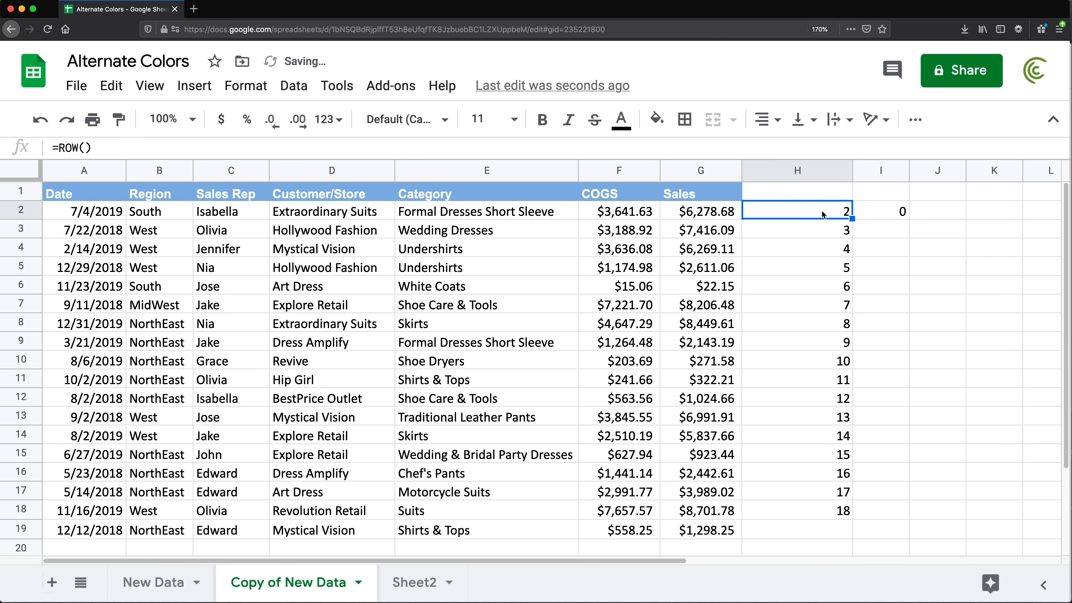
double_click(896, 211)
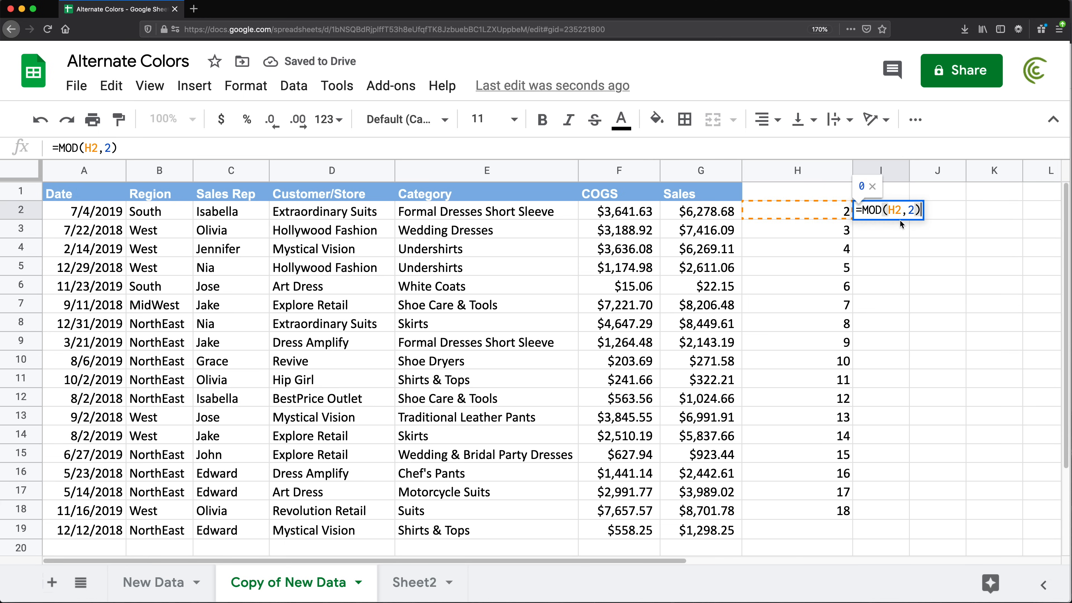
click(910, 211)
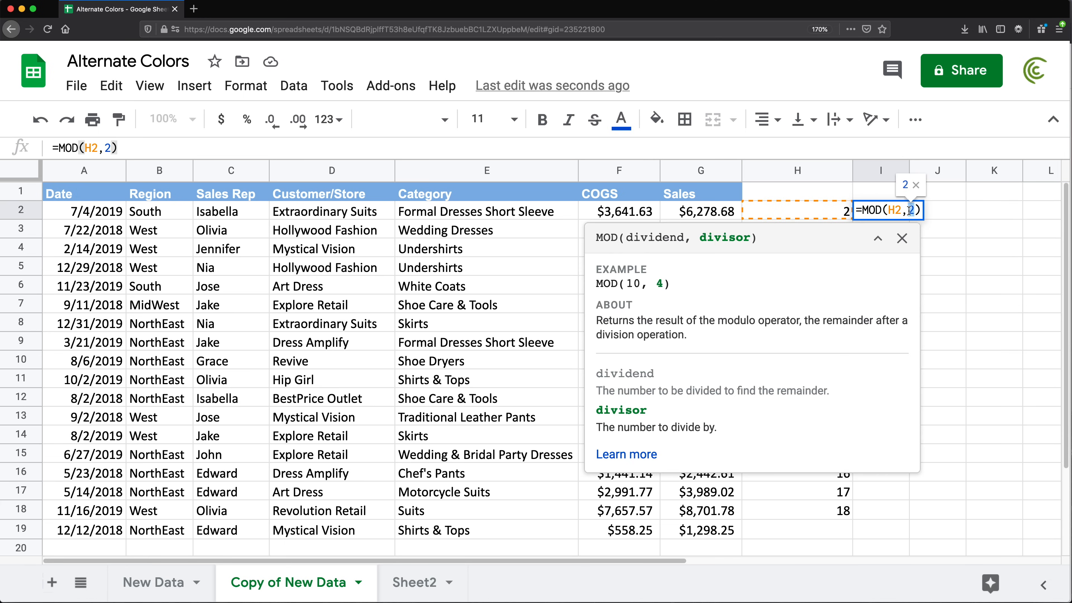
key(Return)
click(839, 214)
click(896, 212)
drag(909, 219, 880, 510)
- Compare the MOD results in column I with the row numbers in column H
click(842, 237)
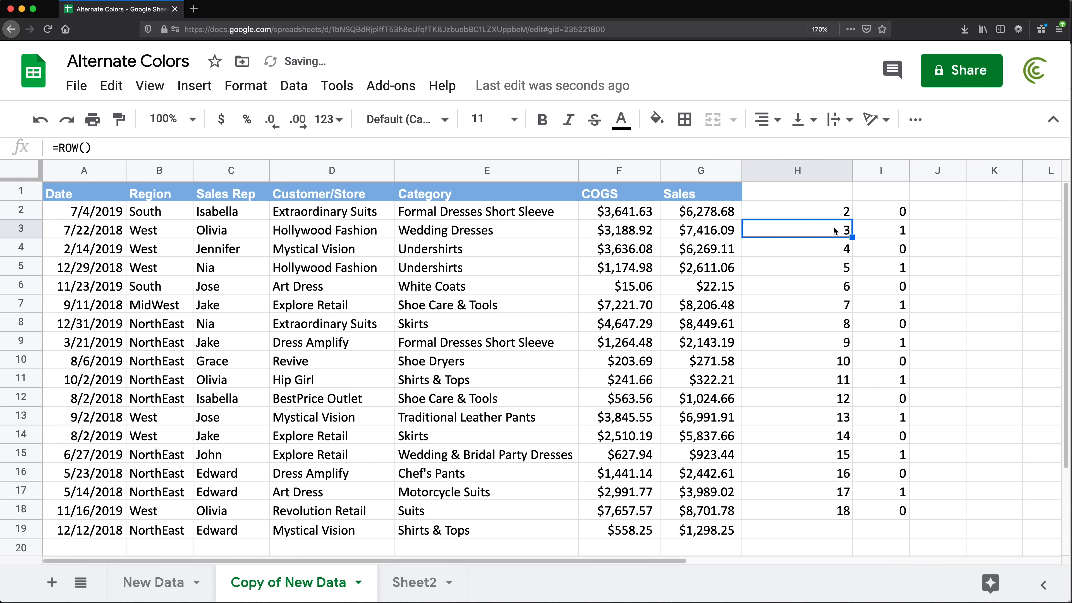
click(886, 232)
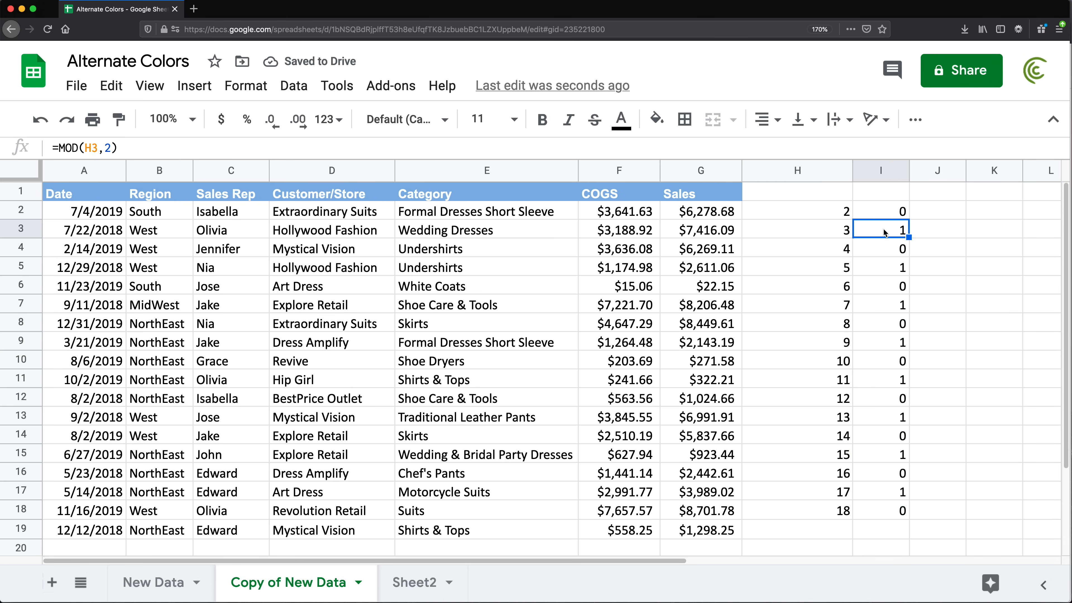
click(837, 254)
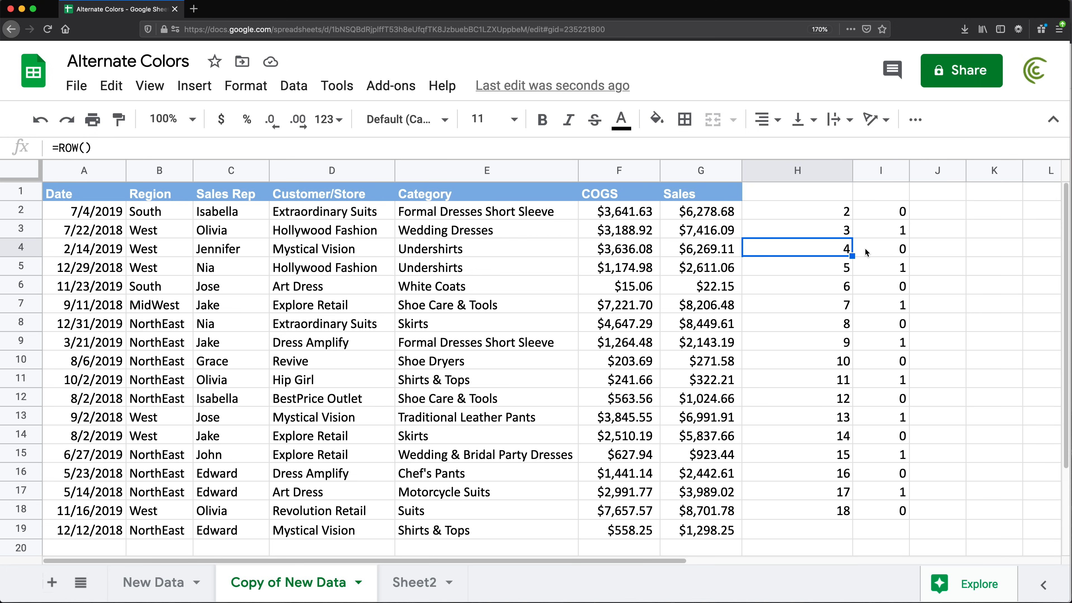
click(865, 253)
click(790, 197)
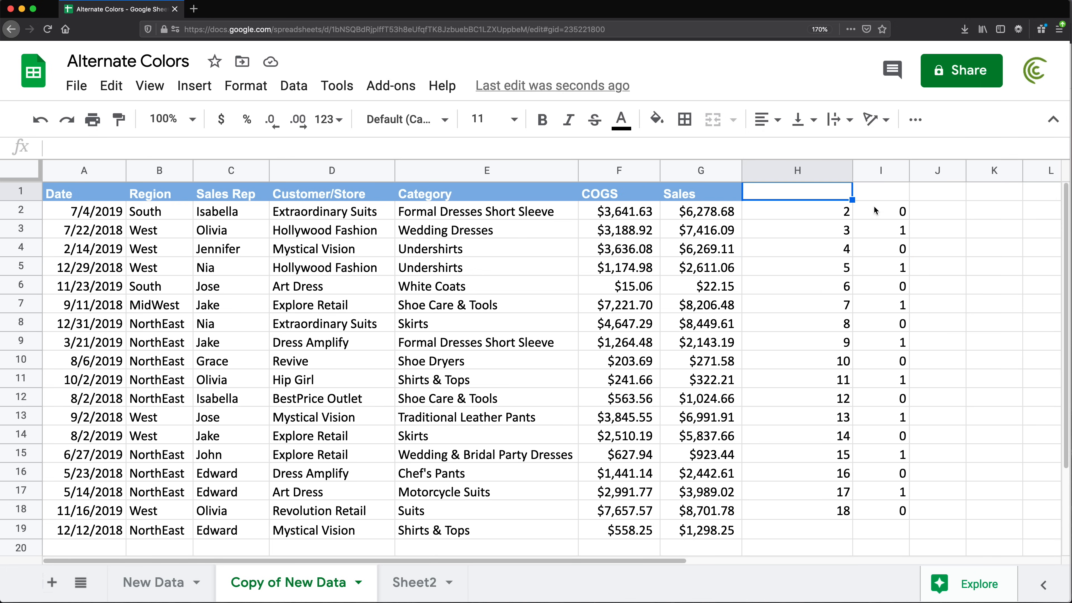
drag(886, 213, 873, 528)
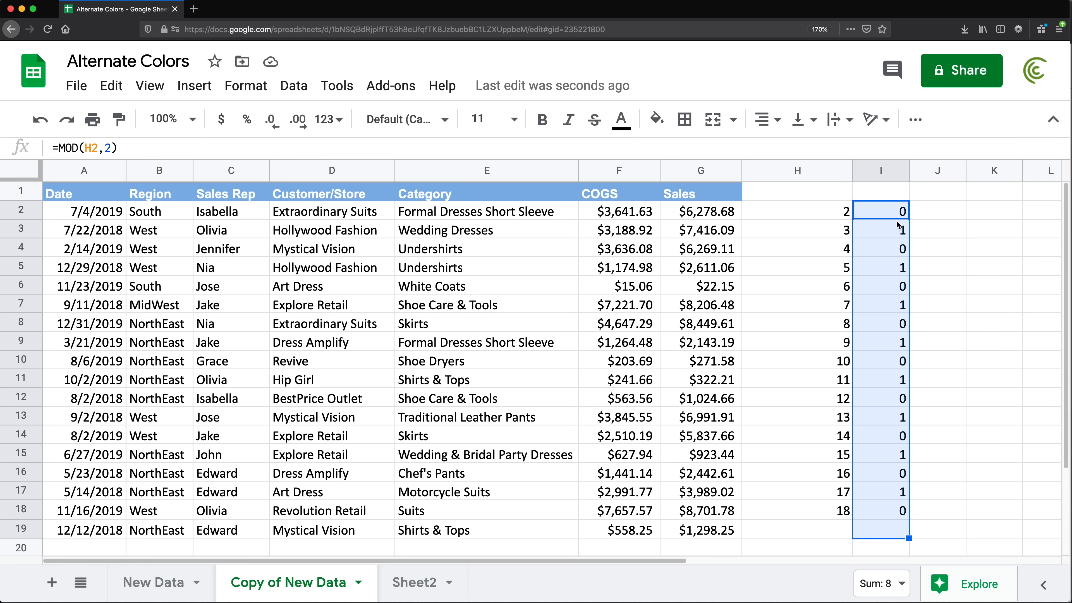
- Change the MOD divisor in I2 to 3 and fill the formula down to I18
double_click(877, 217)
click(914, 212)
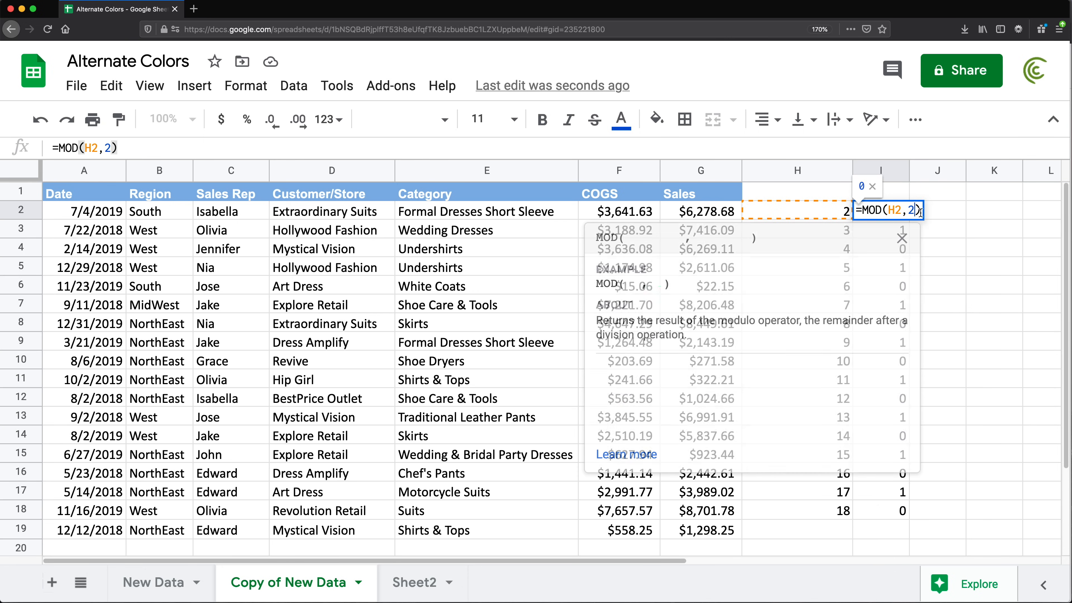
key(BackSpace)
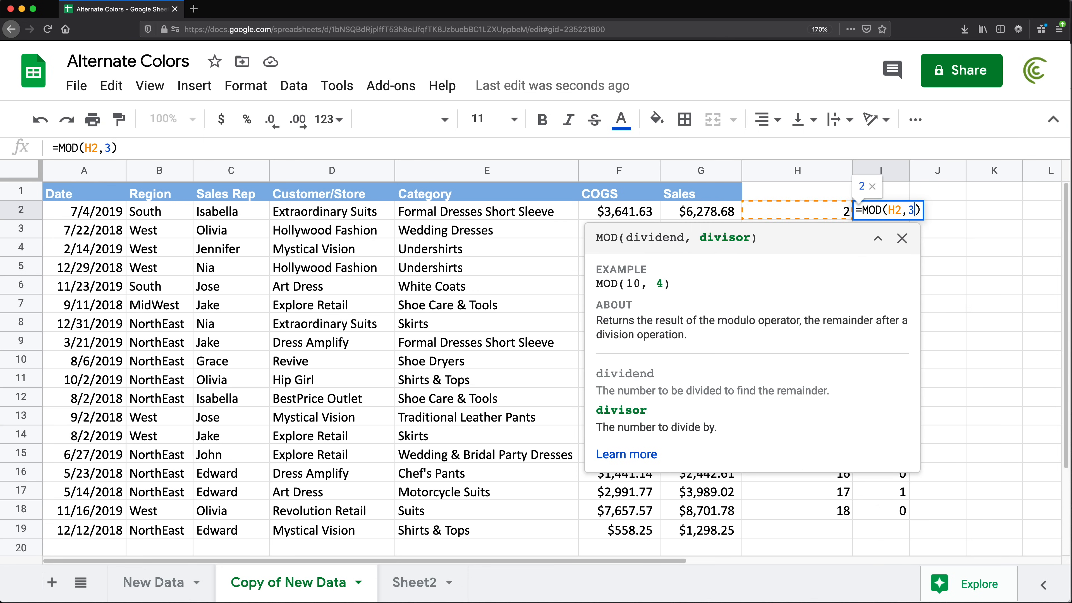
text(3)
key(Return)
click(903, 216)
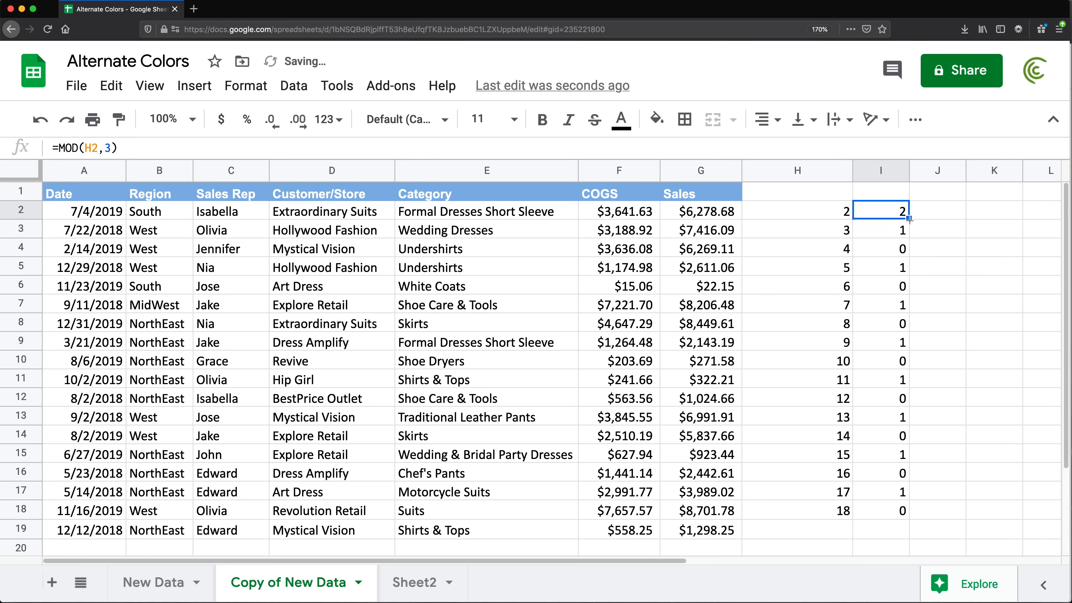
drag(910, 218, 876, 511)
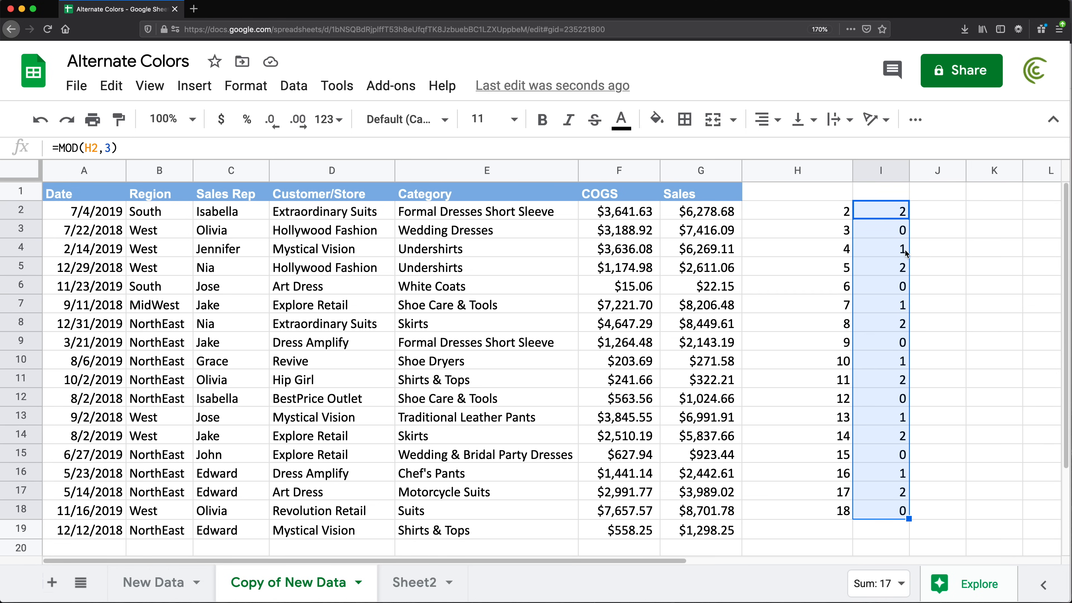
- Examine the repeating pattern of remainders cell by cell from I2 down to I10
click(896, 216)
key(Down)
key(Down)
key(Down)
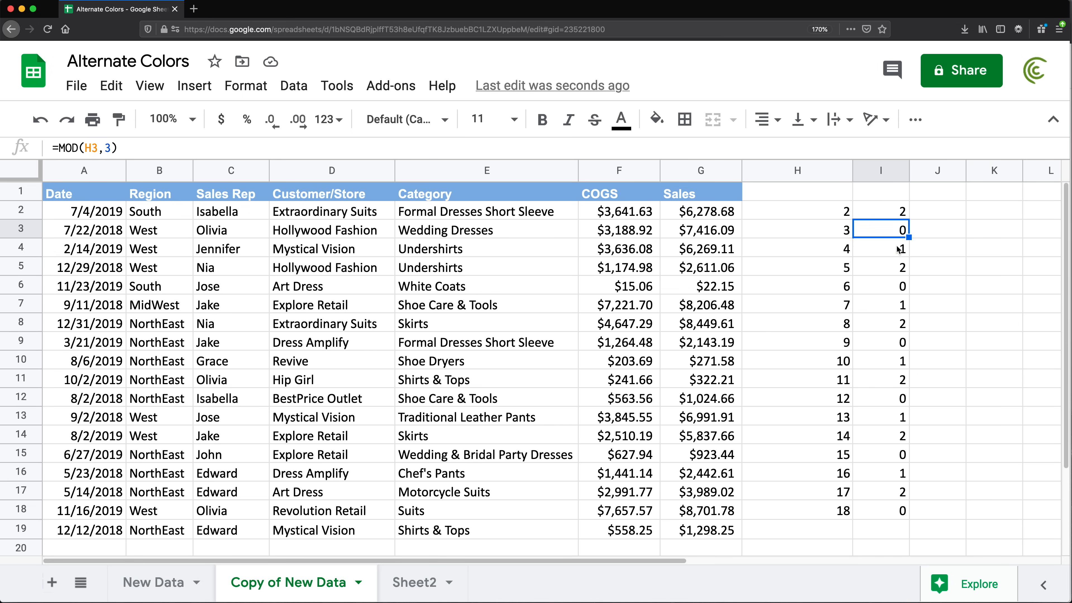
key(Down)
key(Down)
key(Down)
key(Down)
key(Down)
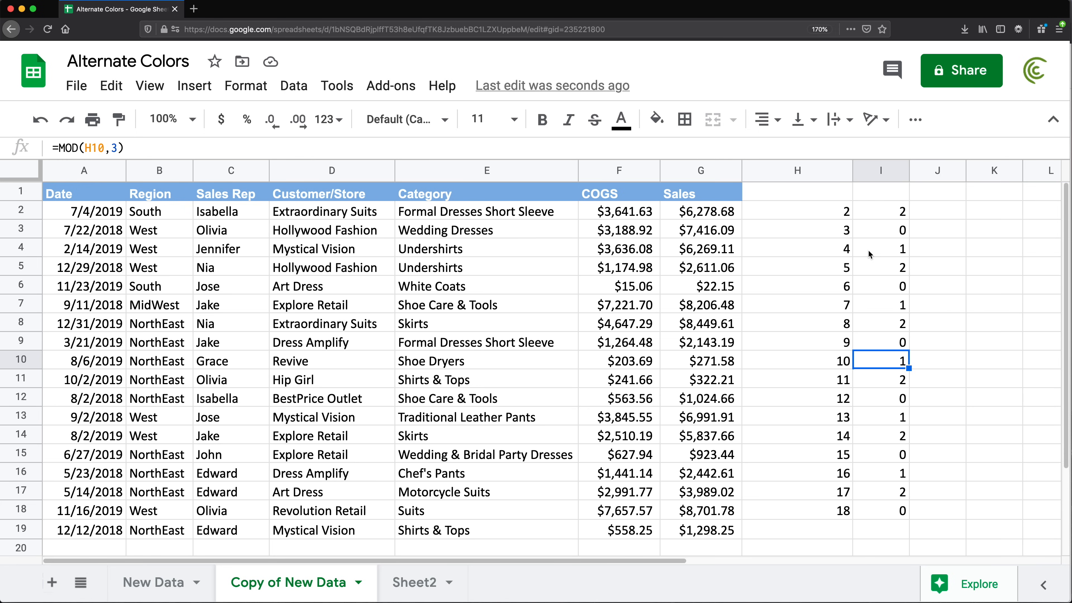
- Change the MOD divisor in I2 to 4 and fill the formula down to I18
double_click(892, 210)
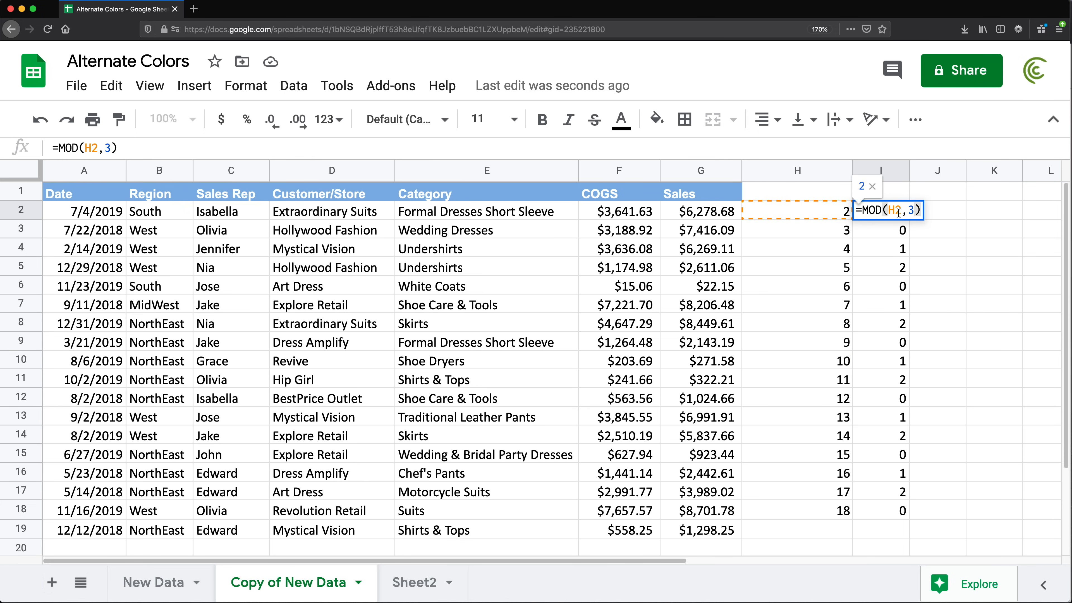
click(914, 210)
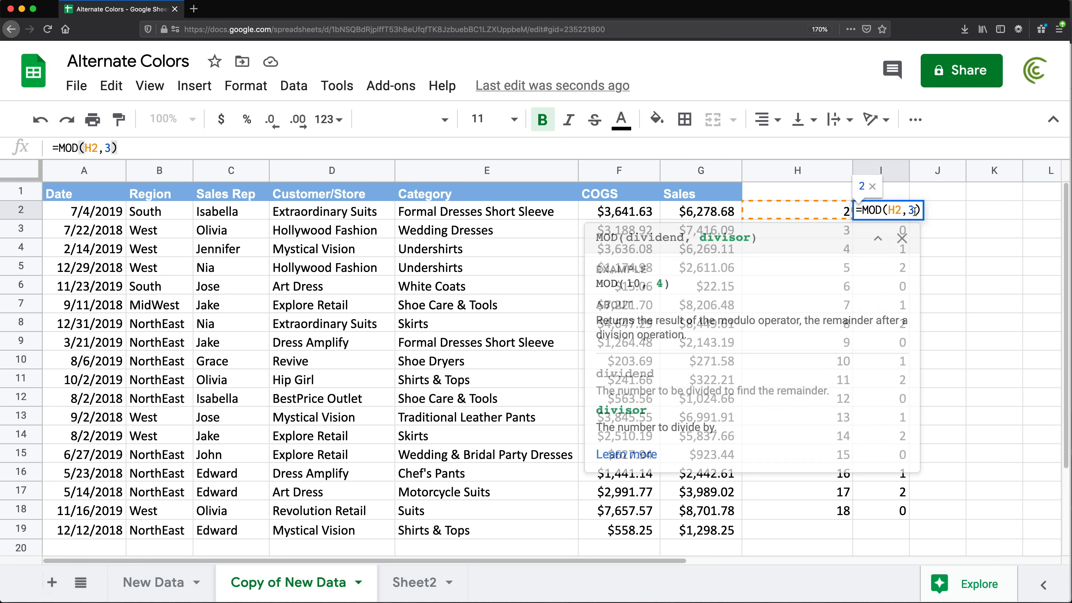
key(Return)
click(906, 211)
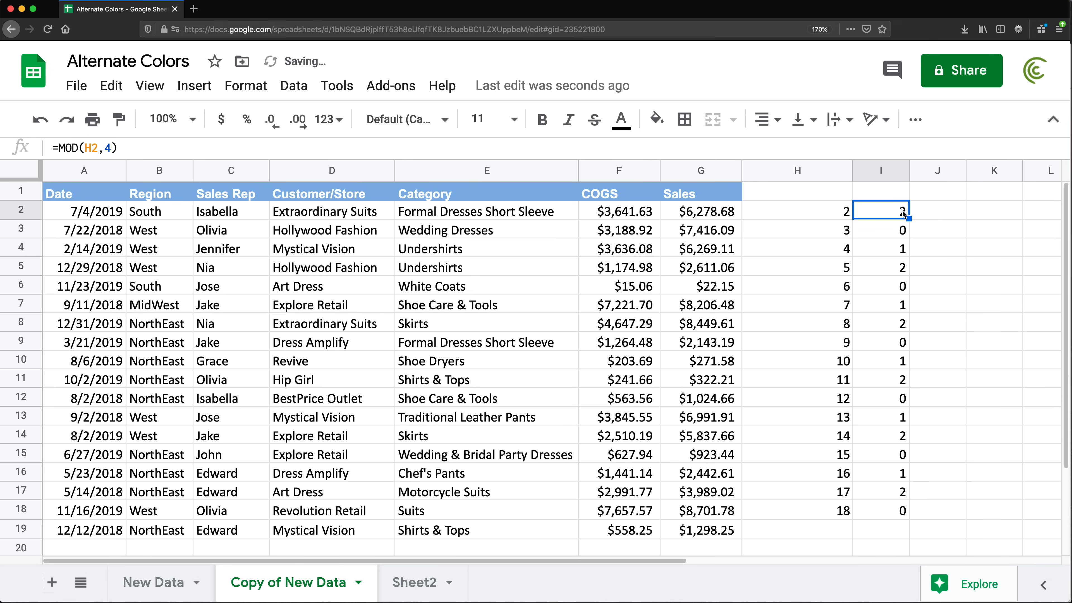
drag(909, 218, 888, 514)
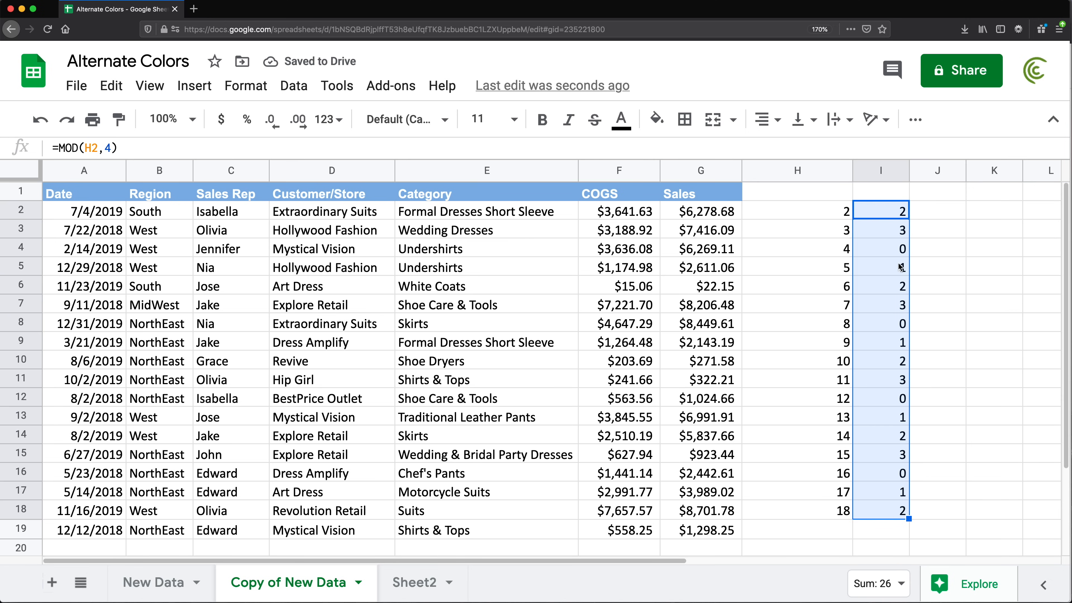
- Review the divisor in the I2 formula and compare it with the first cycle of remainders in I2:I5
double_click(903, 211)
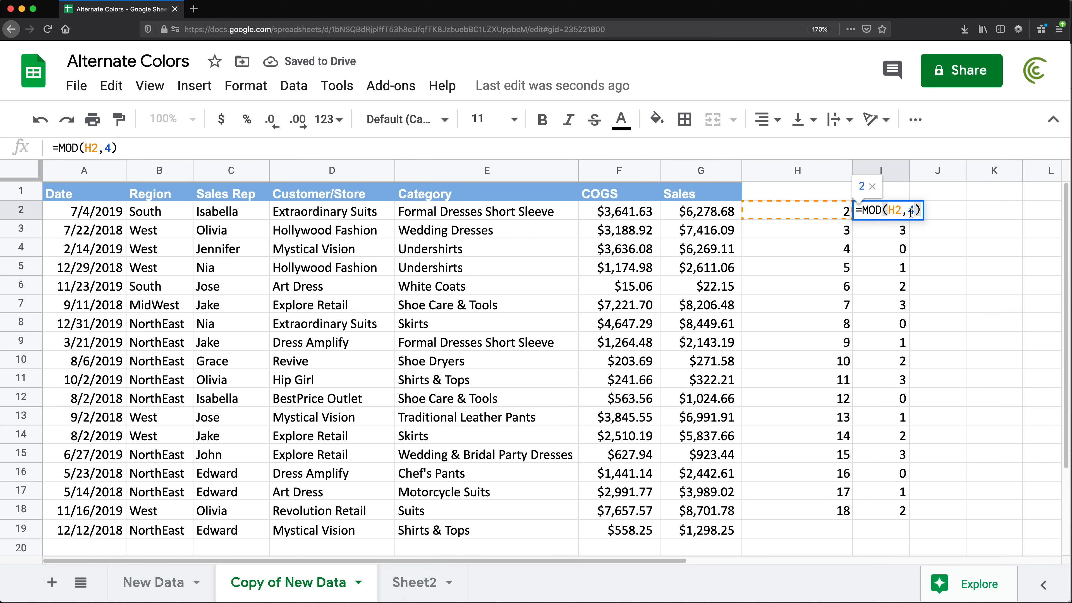
double_click(915, 211)
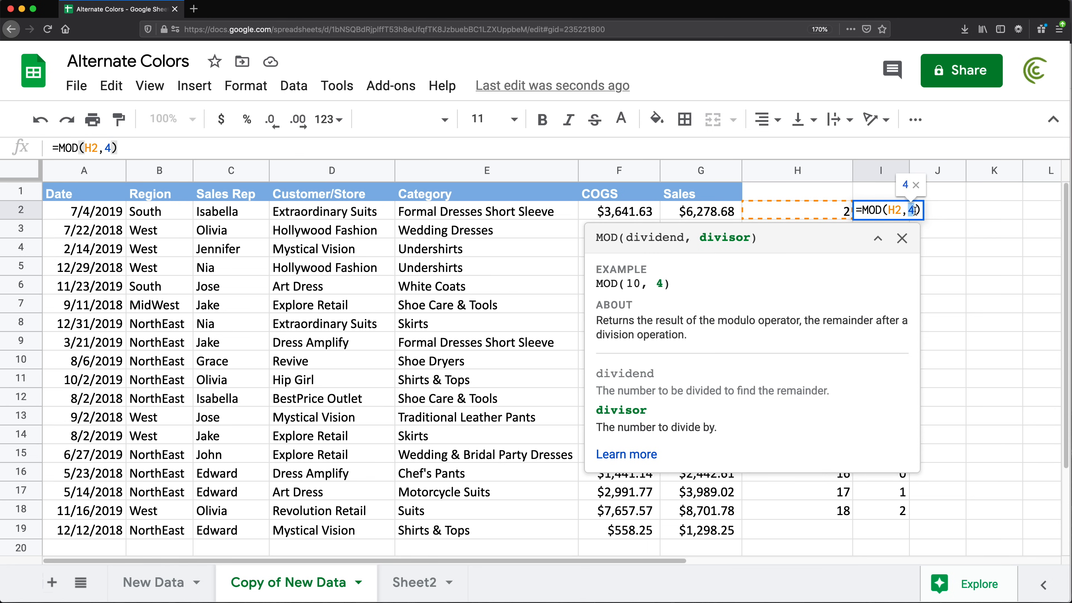
key(Escape)
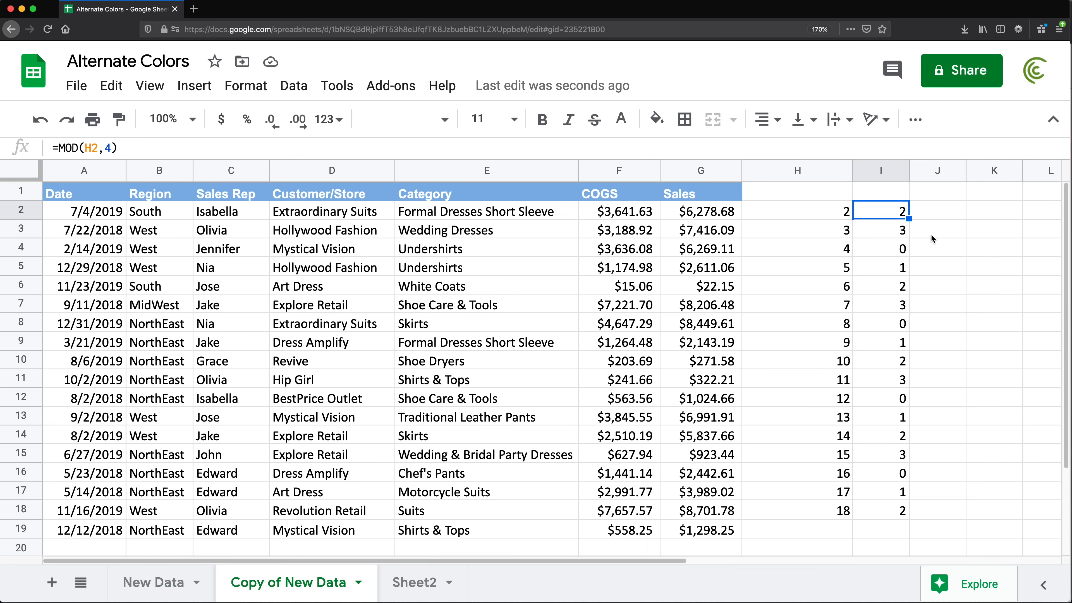
drag(895, 213, 889, 270)
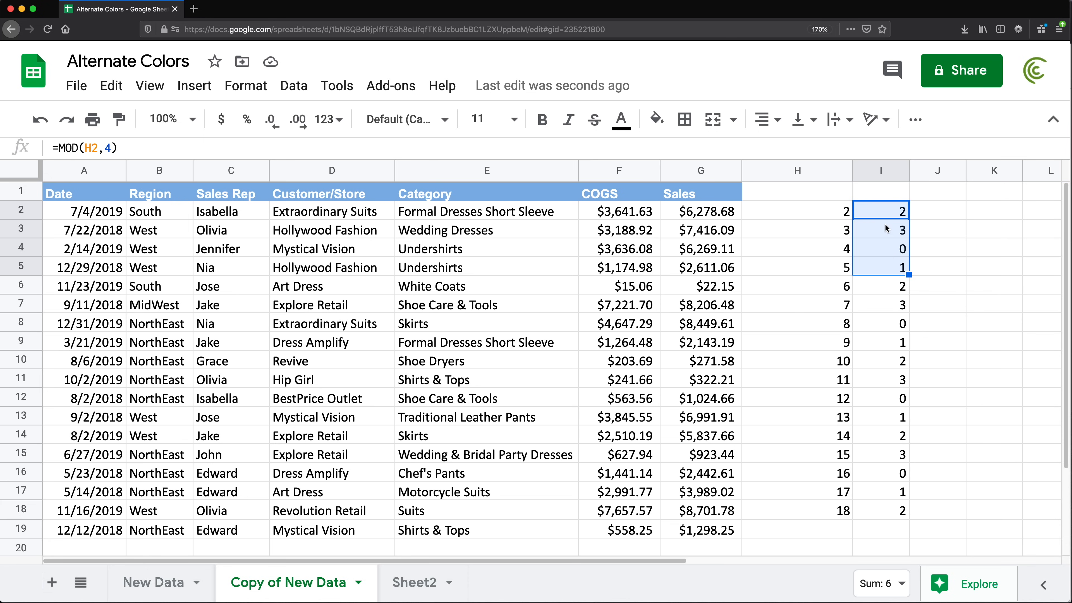
- Set the MOD divisor in I2 back to 3 and fill the formula down to I18
double_click(884, 214)
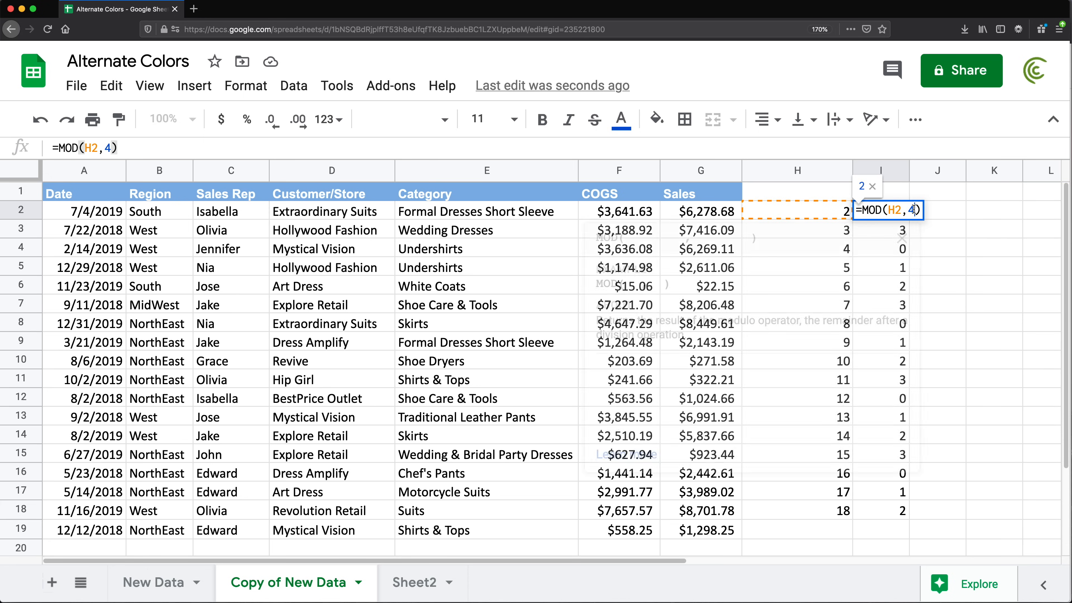
key(BackSpace)
text(3)
key(Return)
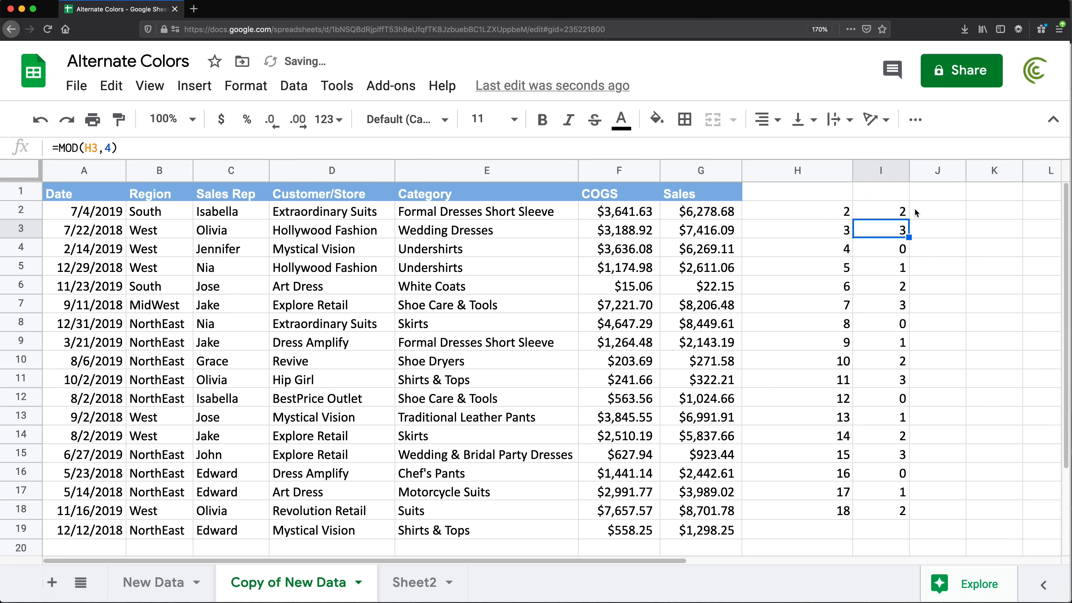
click(880, 215)
drag(906, 217, 884, 512)
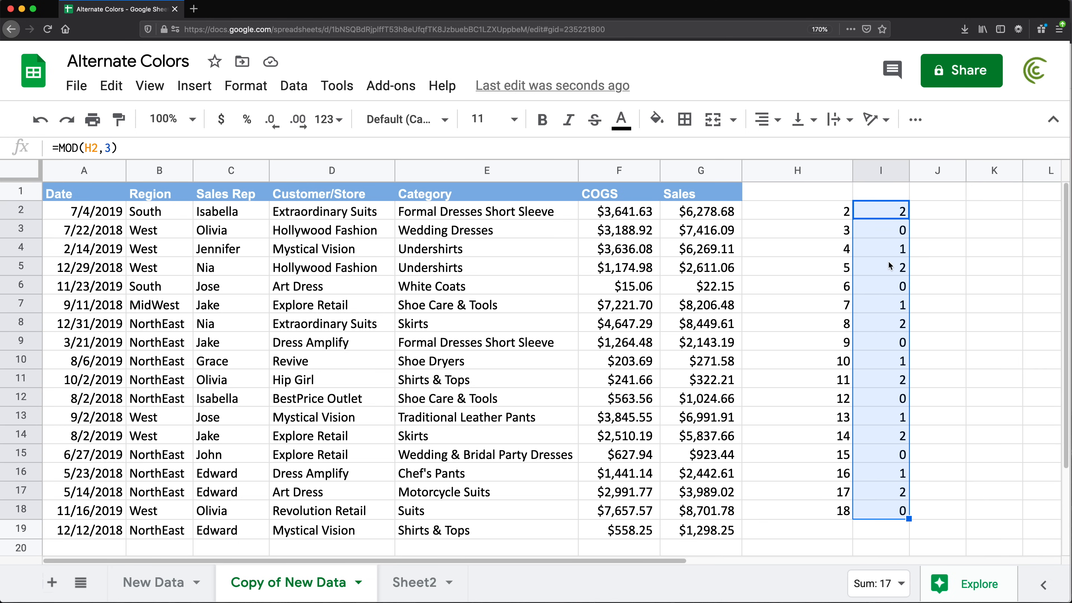
- Check every third remainder in I3, I6, I9 and I12 against the MOD formula in I2
click(885, 232)
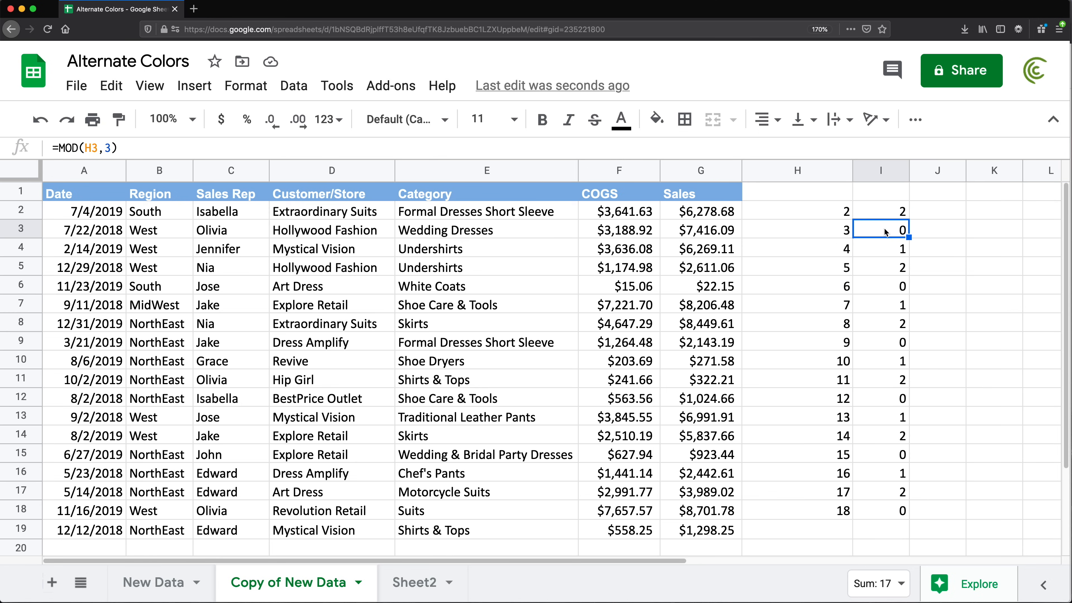
click(898, 287)
click(899, 342)
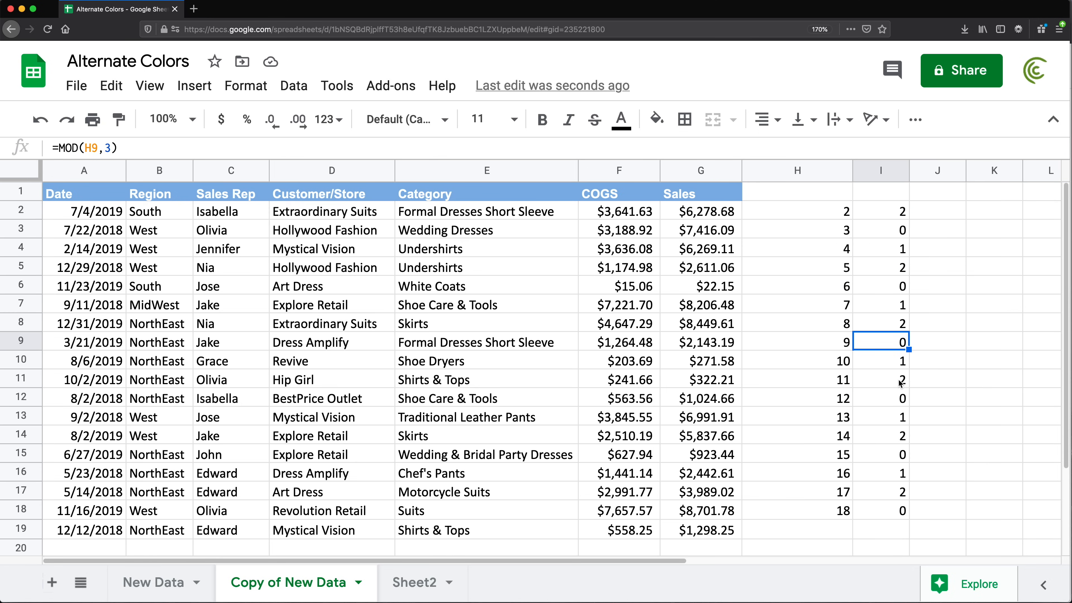
click(898, 399)
double_click(893, 212)
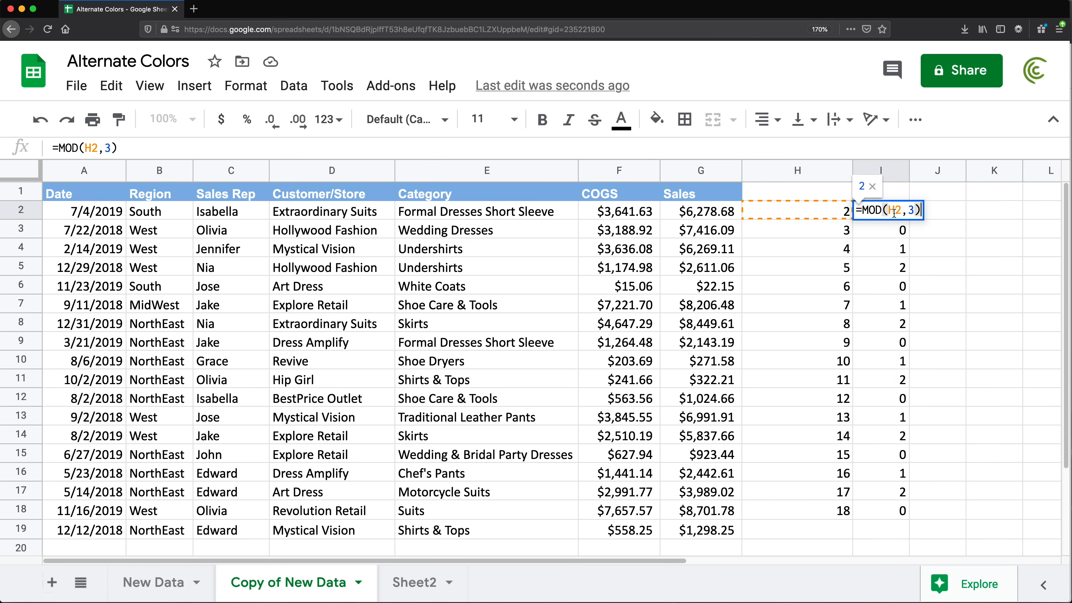
click(920, 211)
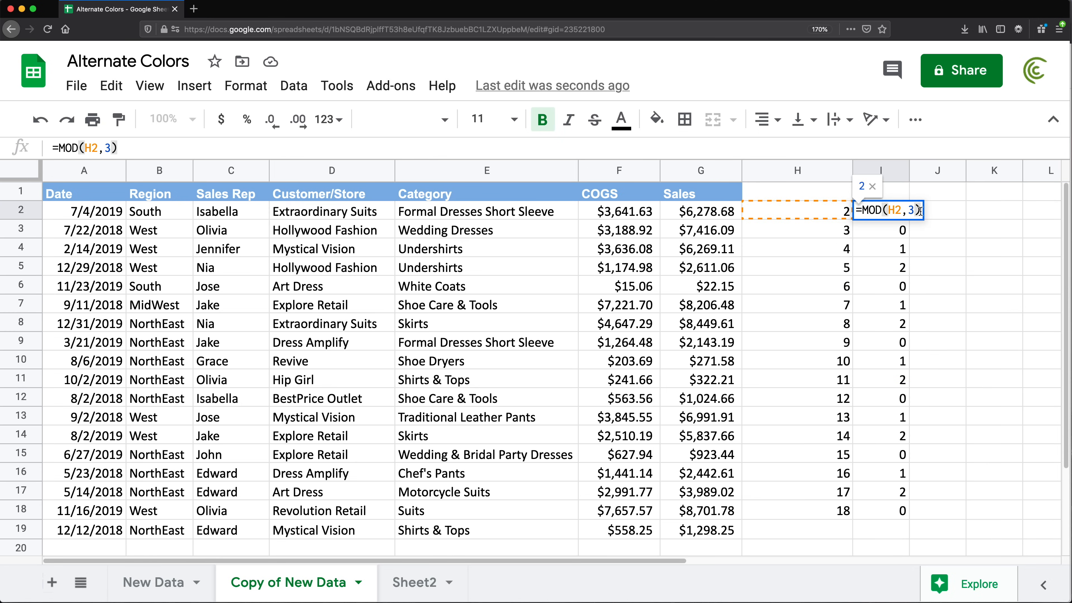
key(Escape)
- Enter =I2=0 in J2 to test for a zero remainder and fill it down to J18
click(930, 210)
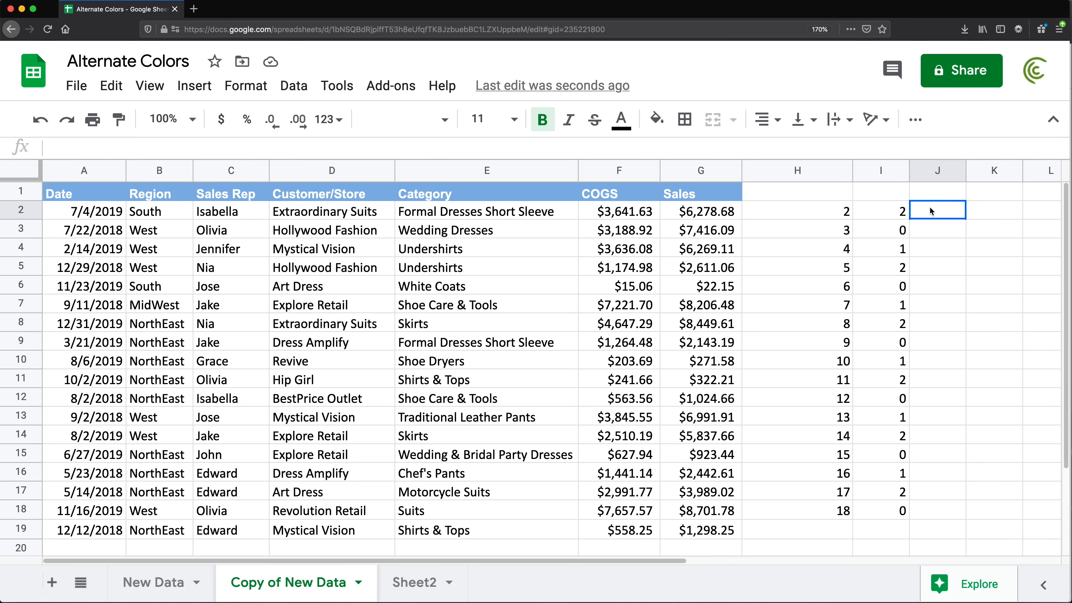
text(=)
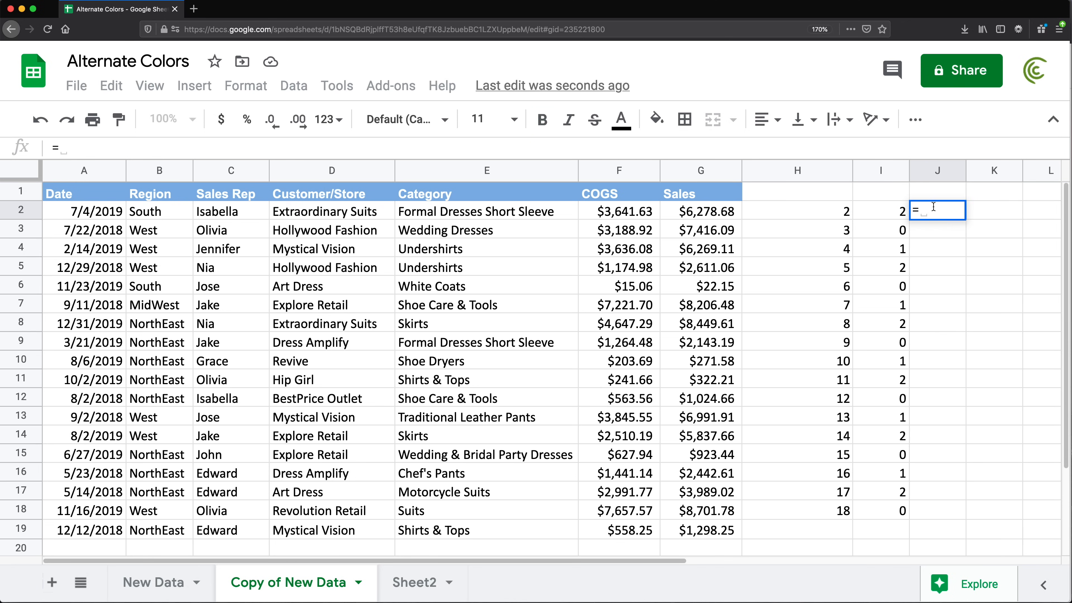
click(886, 210)
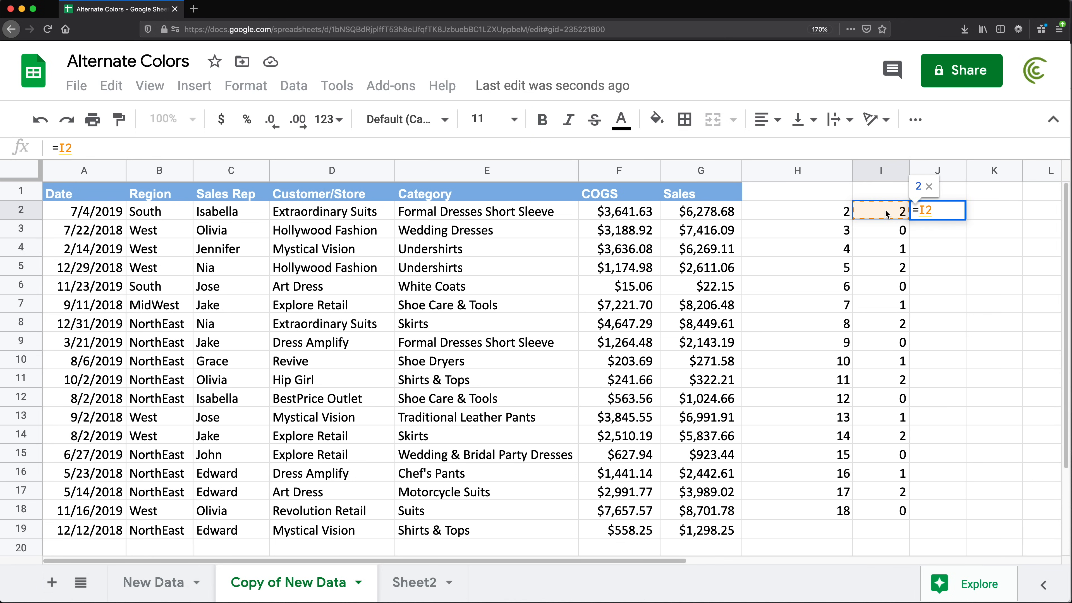
text(= 0)
key(Return)
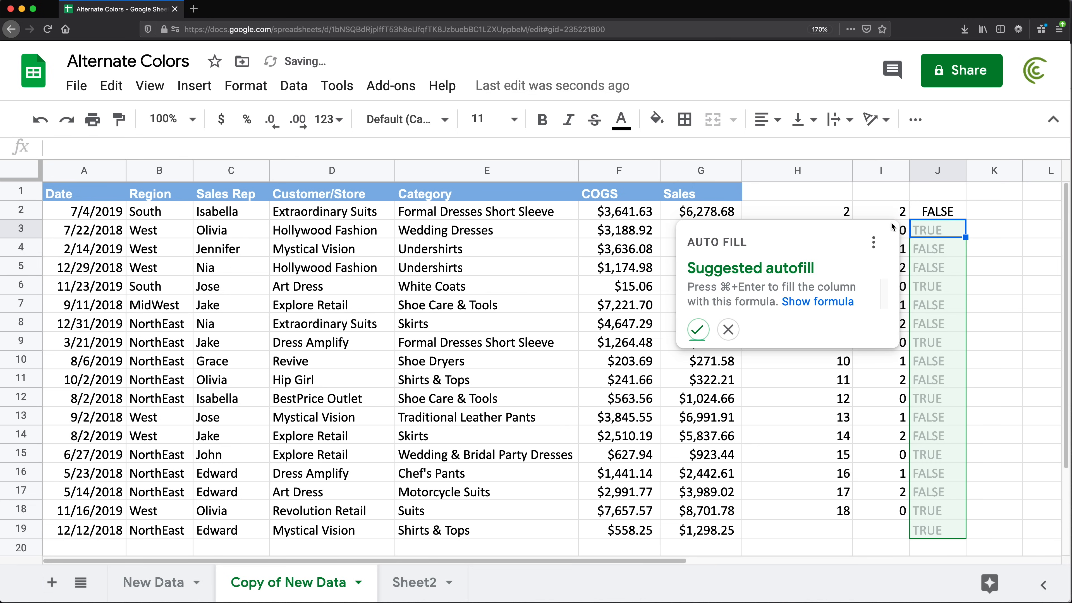
click(963, 207)
drag(966, 218, 937, 511)
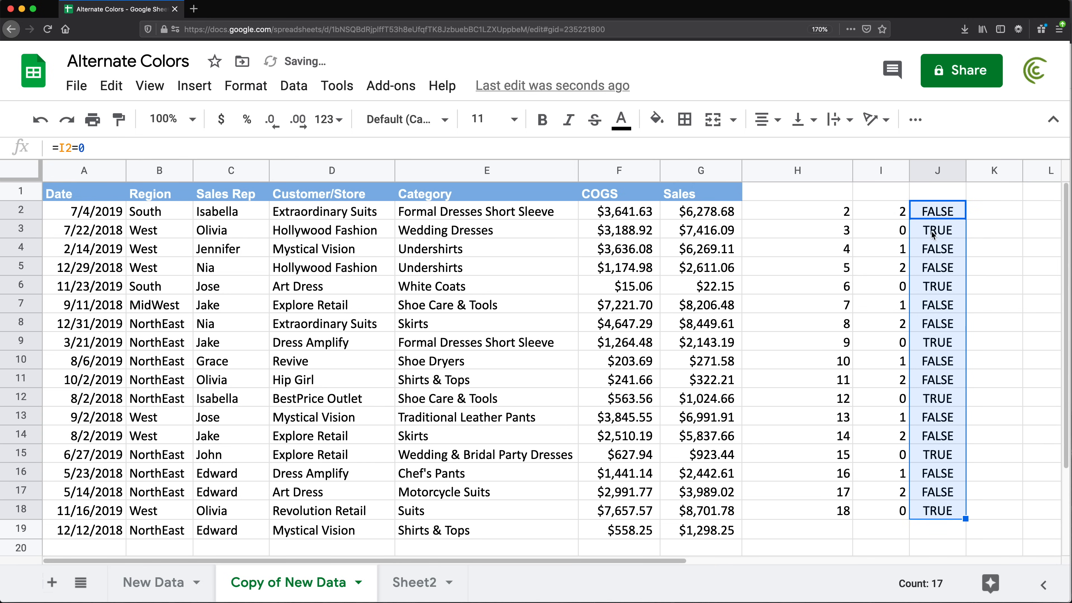
- Compare the logical results in J3:J6 with the matching remainders in column I
click(933, 232)
click(938, 250)
click(942, 269)
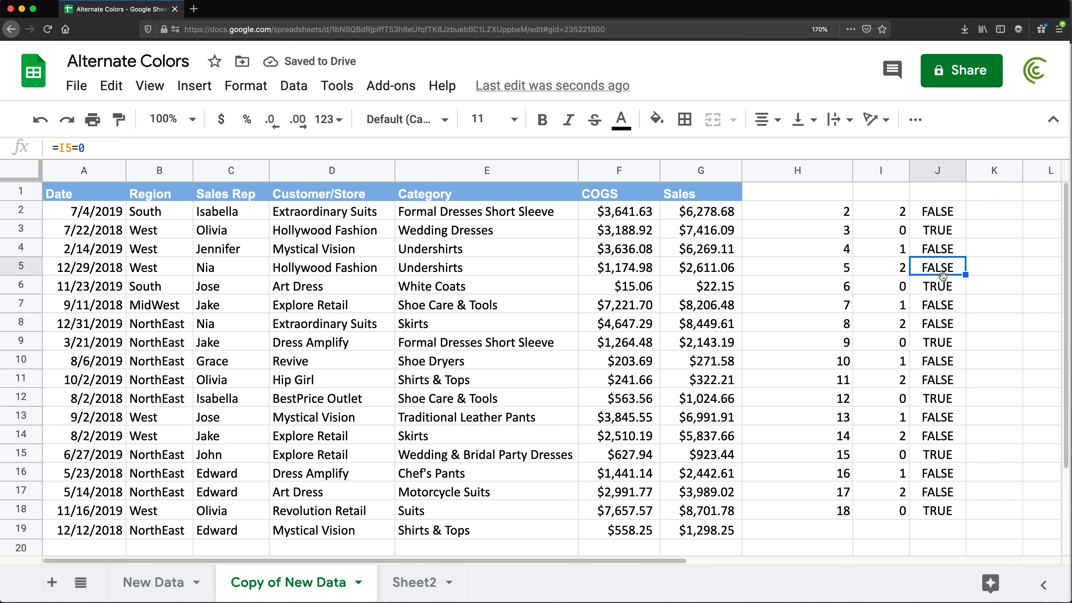
click(939, 286)
click(897, 286)
click(897, 229)
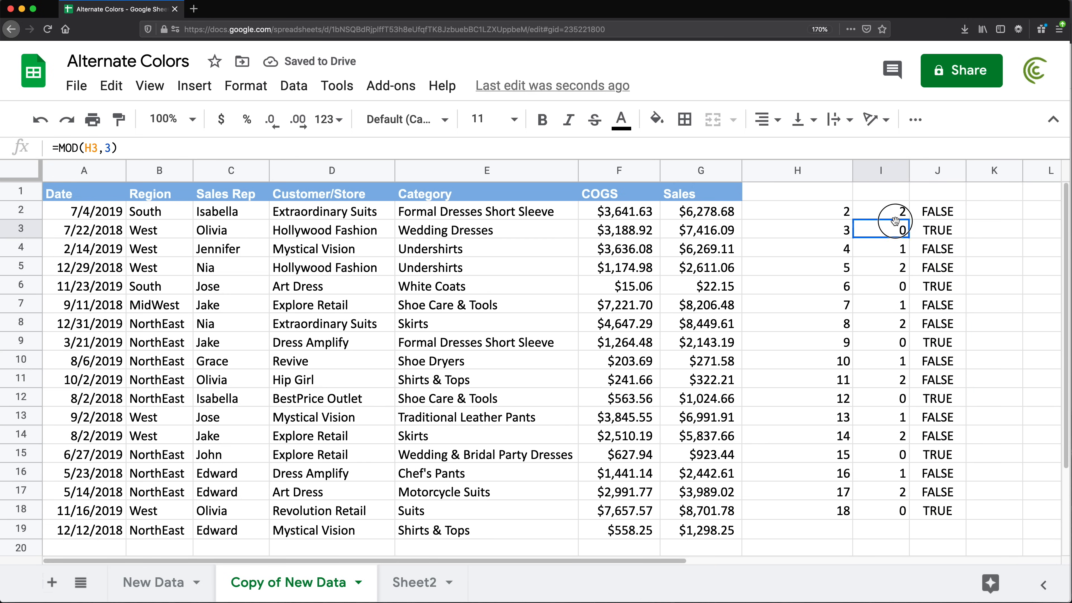
click(936, 236)
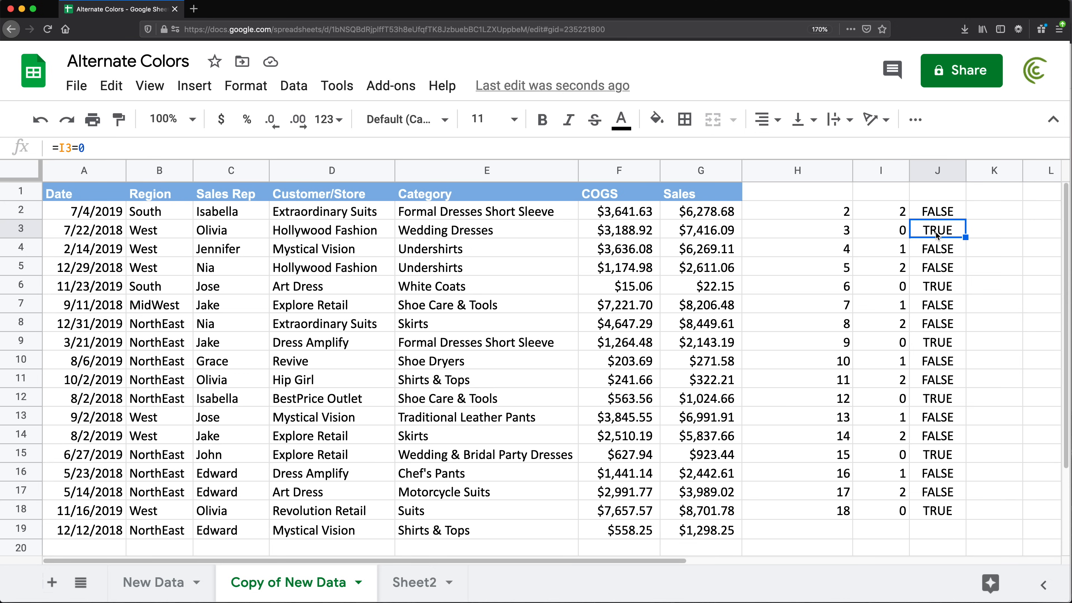
- Review the row 2 helper formulas for row number, remainder and zero test in H2, I2 and J2
click(931, 210)
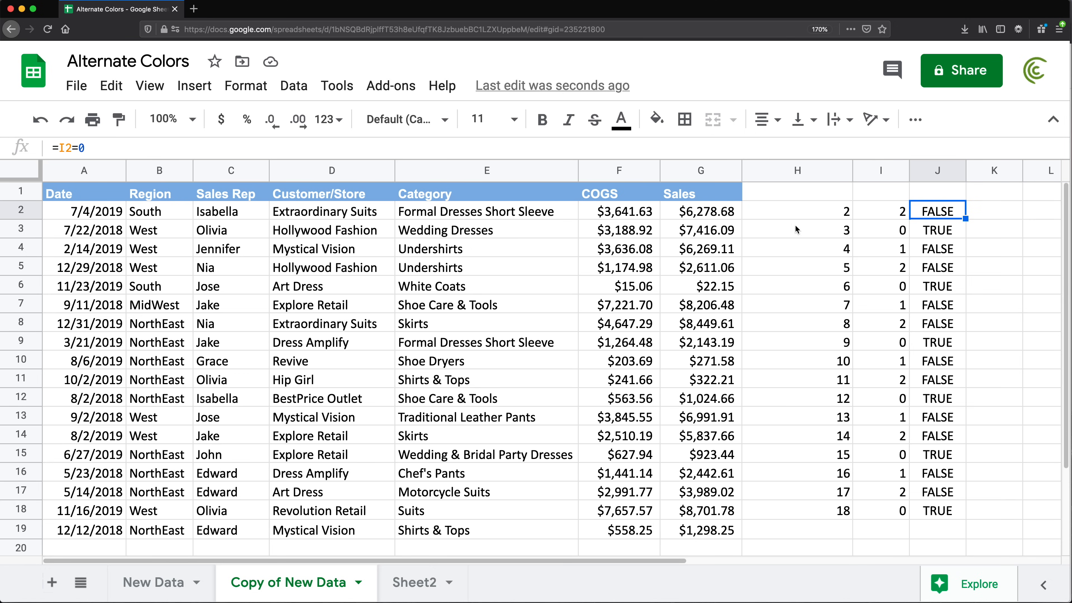
click(825, 216)
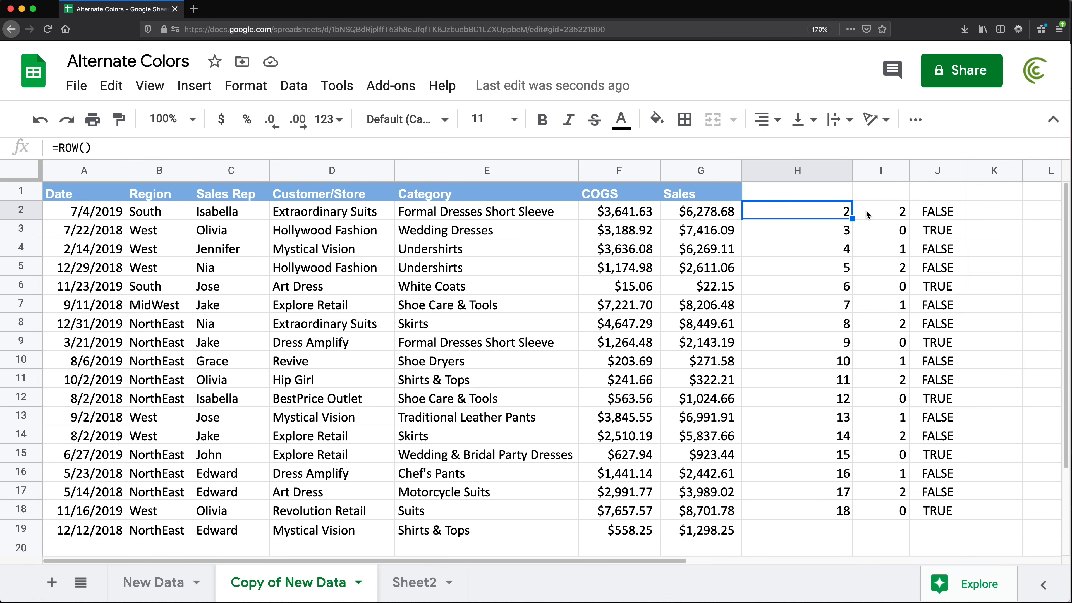
key(Right)
key(Right)
key(Left)
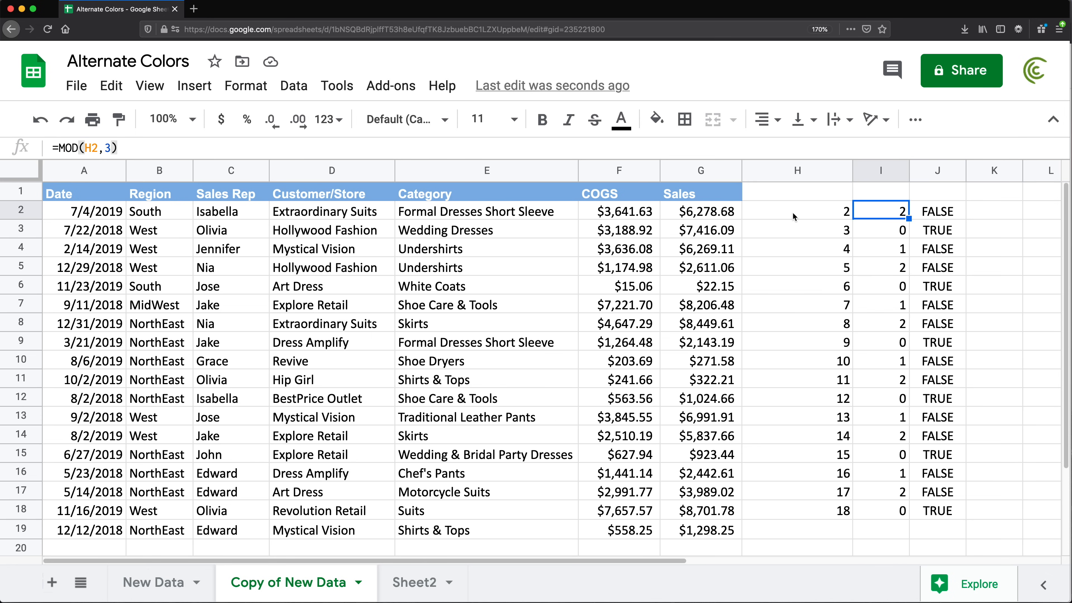
- Replace the formula in H2 with the combined test =MOD(ROW(),3)=0 and fill it down to H18
key(Left)
key(Delete)
text(=)
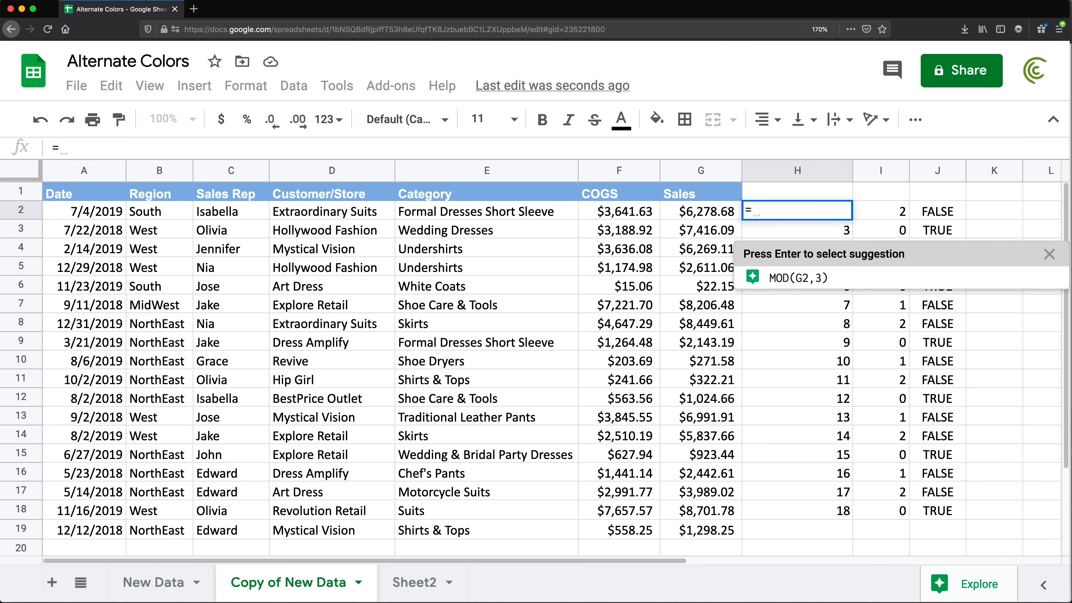
text(MOD()
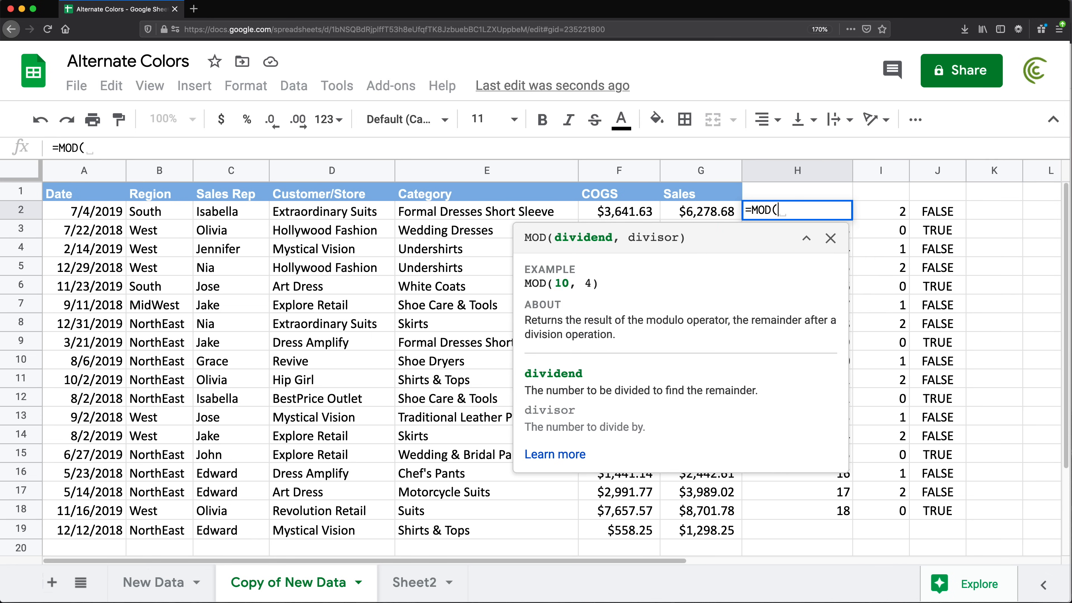
text(row)
key(Tab)
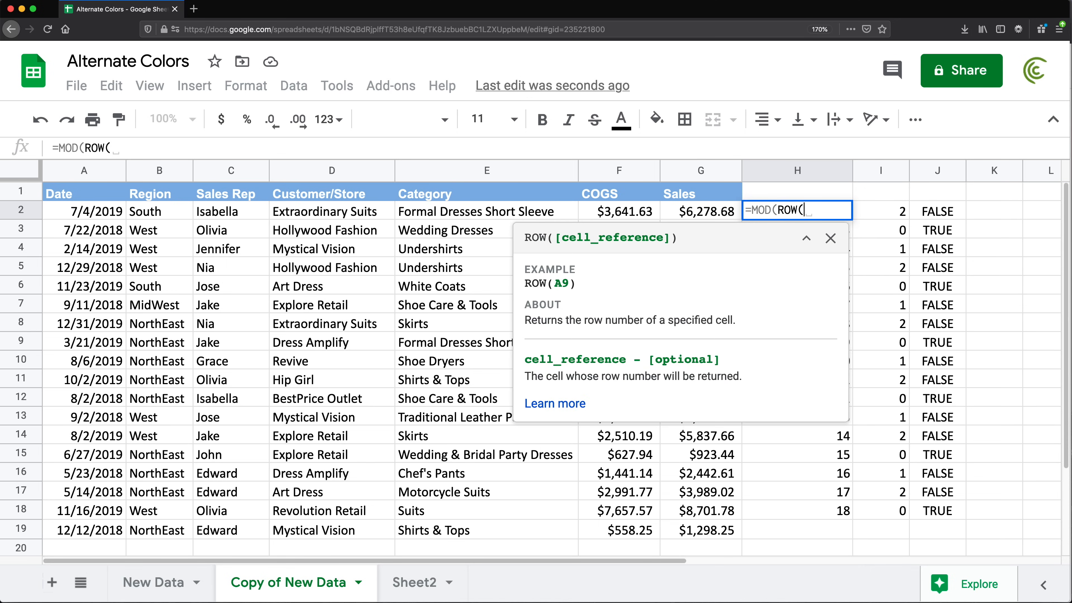
text())
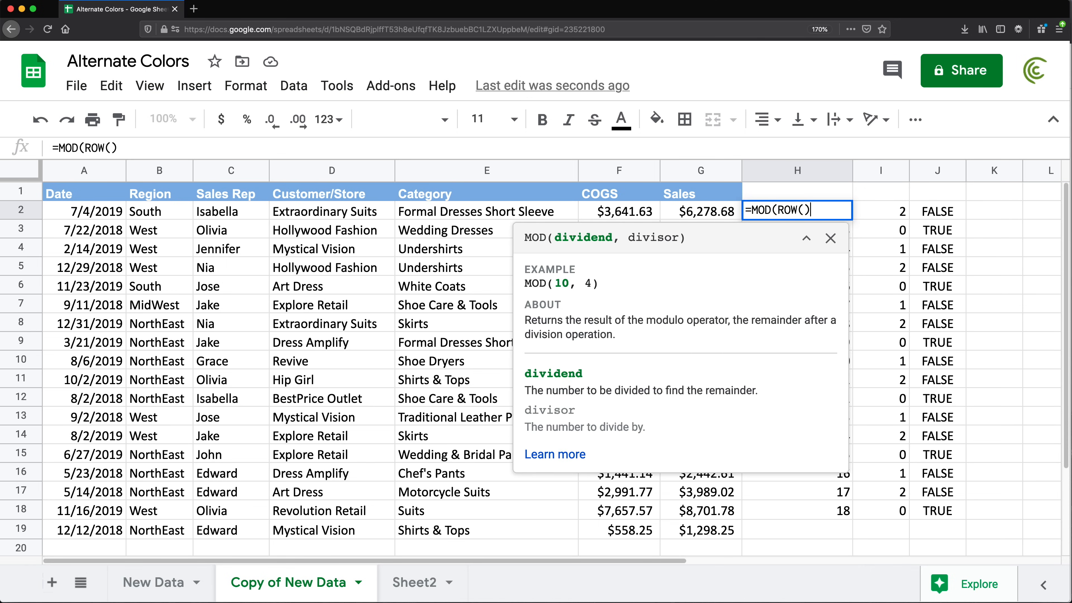
text(, )
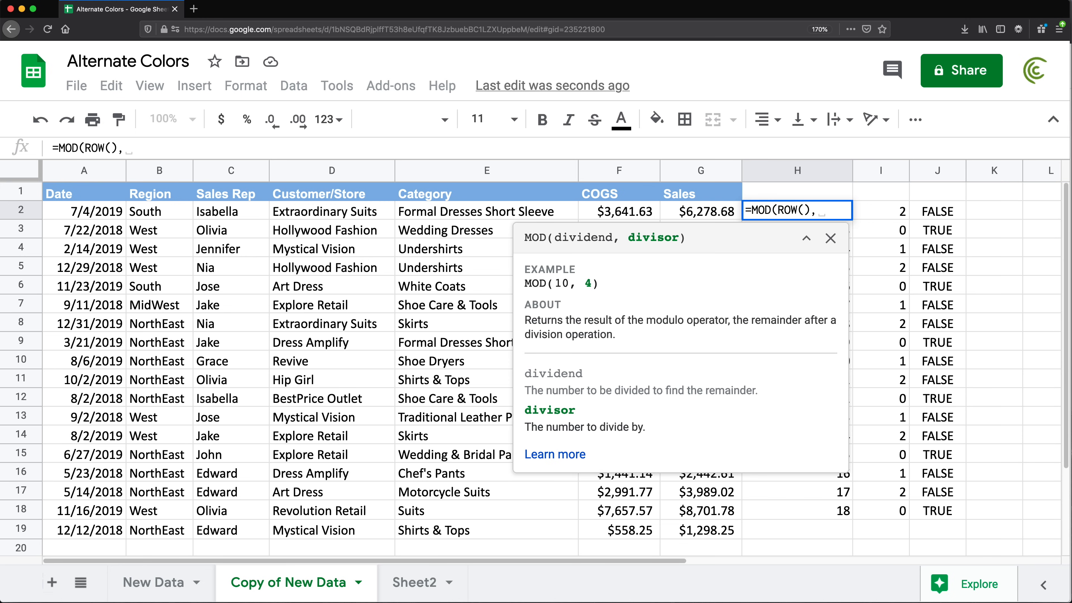
text(3))
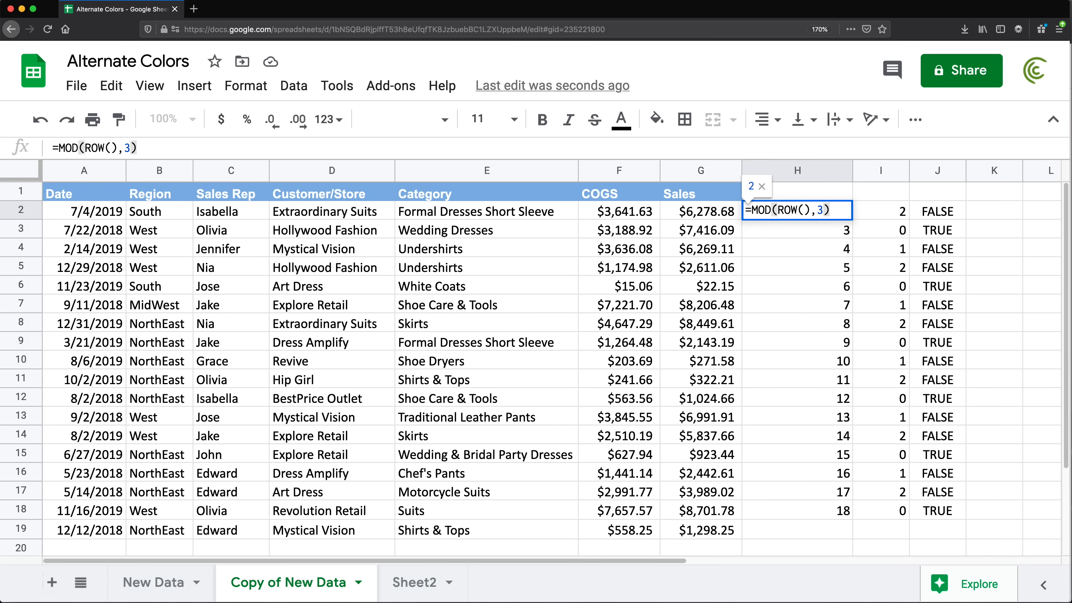
text(=0)
key(Return)
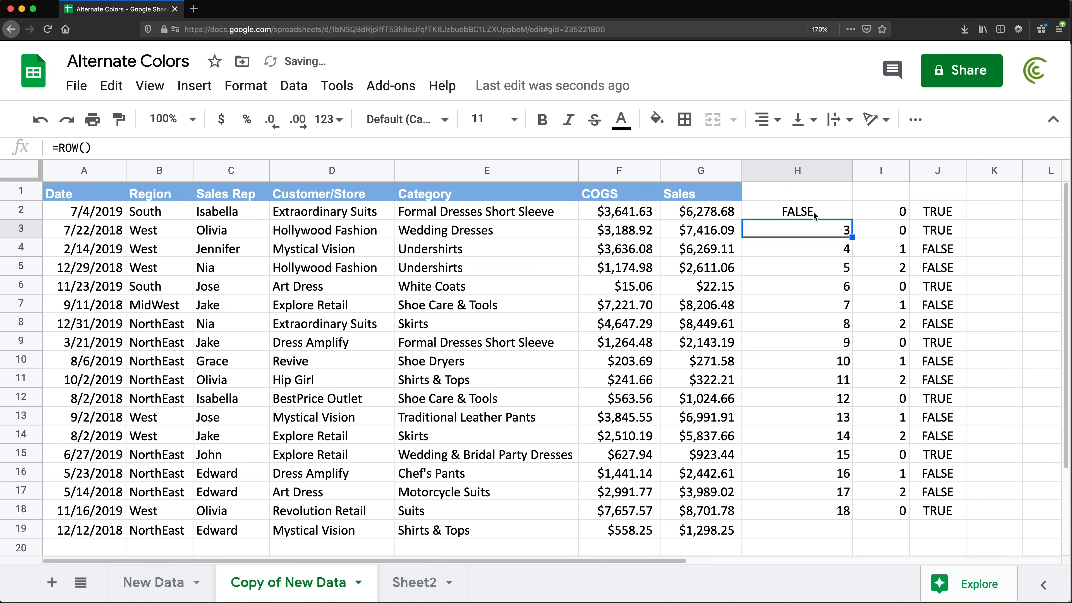
click(845, 217)
drag(851, 219, 808, 512)
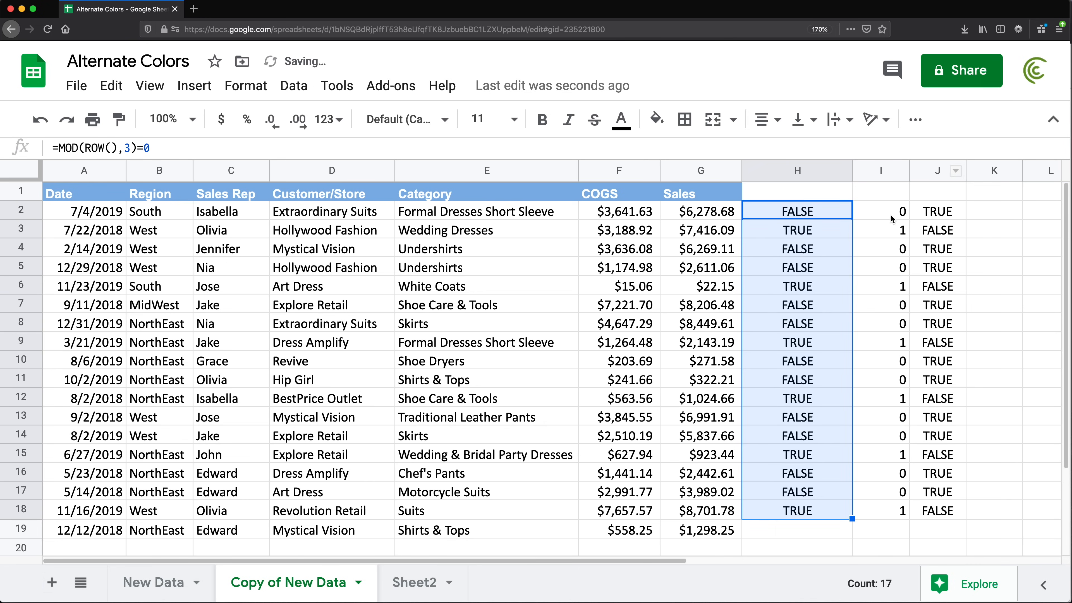
- Clear the contents of helper columns I and J and check the results of the combined test in column H
drag(881, 170, 940, 170)
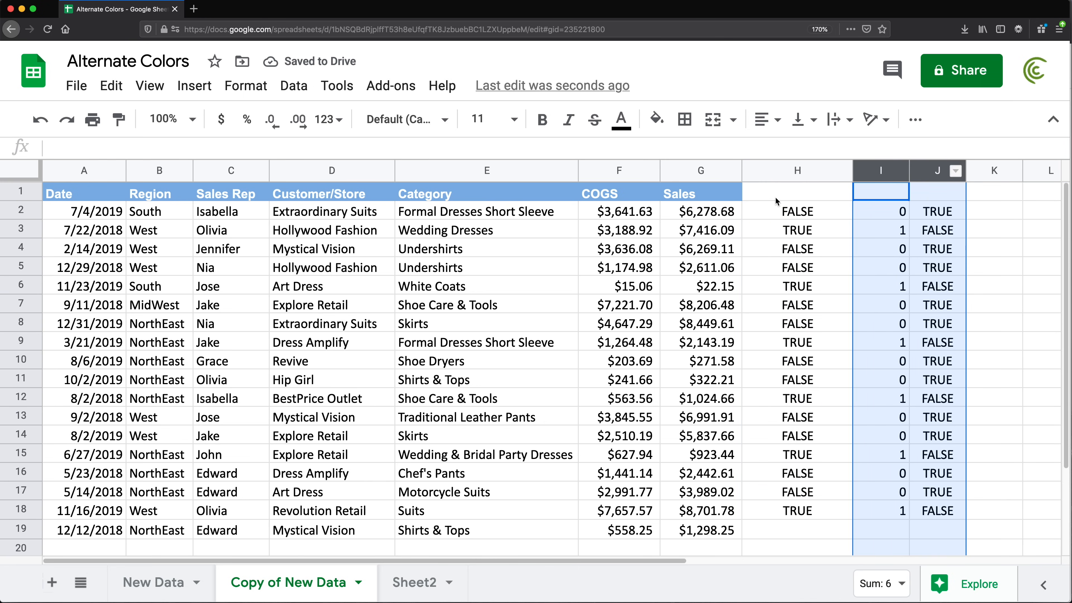
key(Delete)
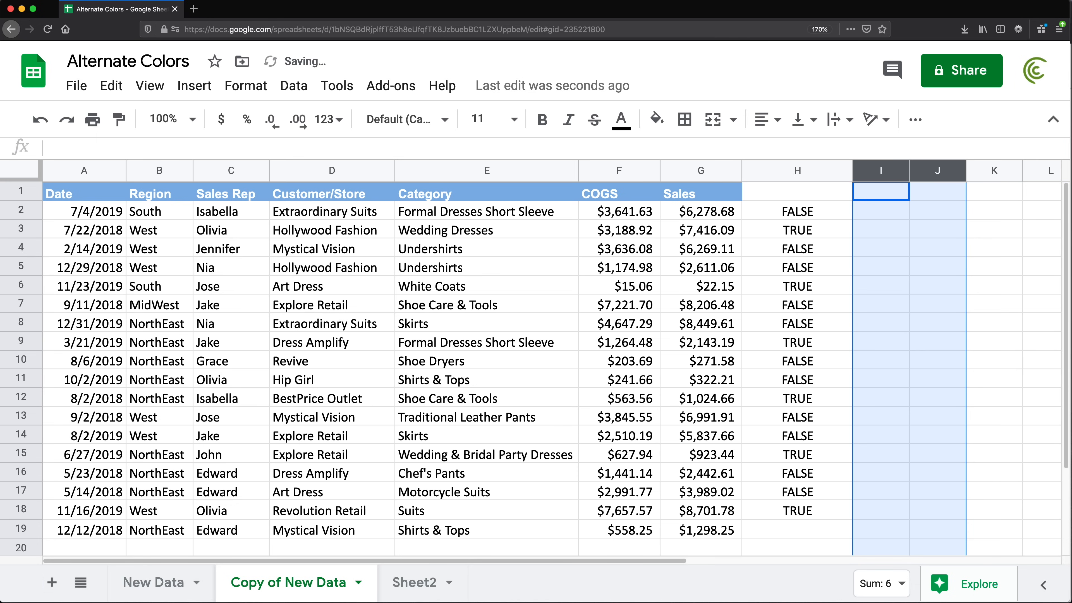
click(806, 233)
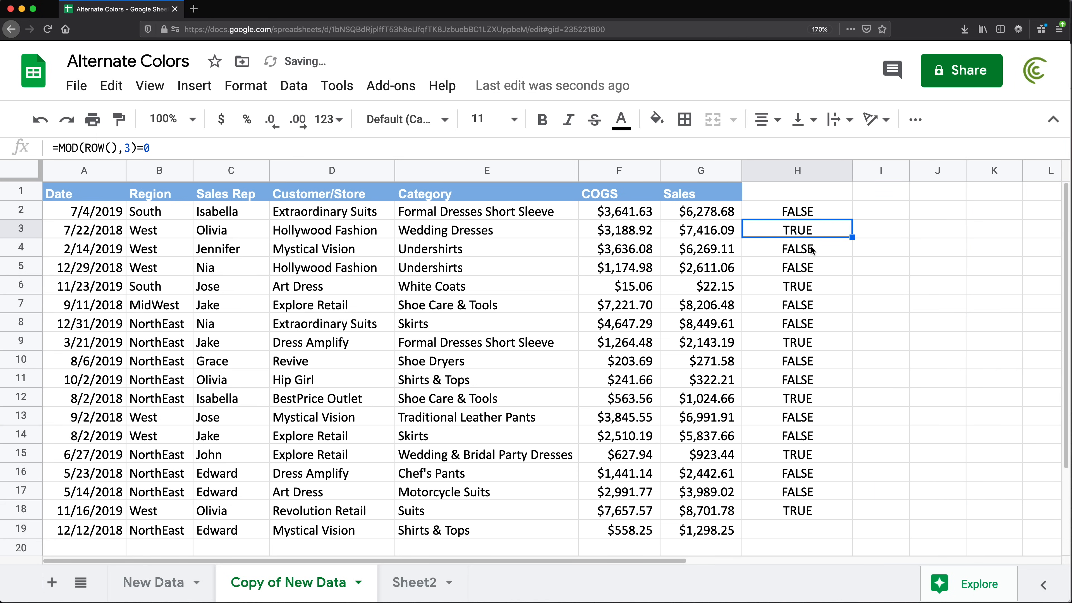
drag(812, 250, 809, 270)
click(806, 286)
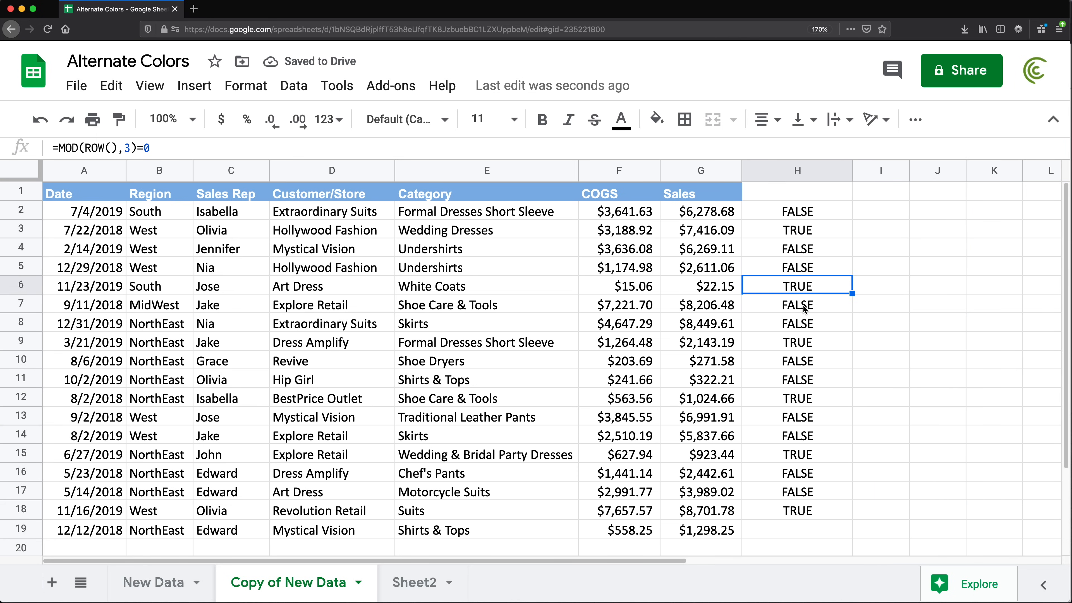
drag(804, 310, 804, 380)
click(801, 345)
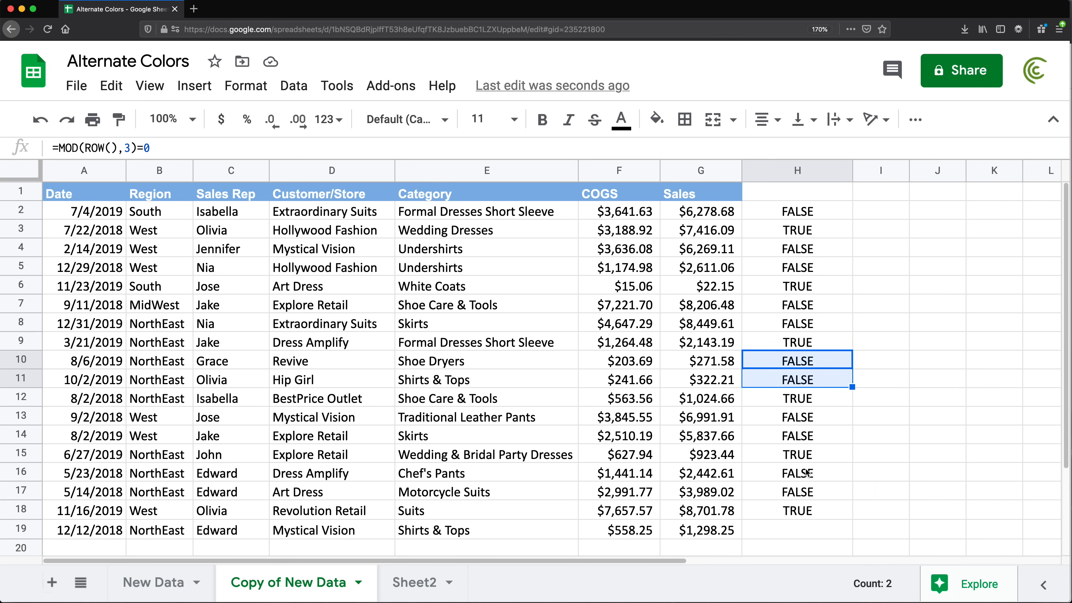
- Copy the full formula text from H2, leaving the cell unchanged
double_click(805, 210)
triple_click(806, 210)
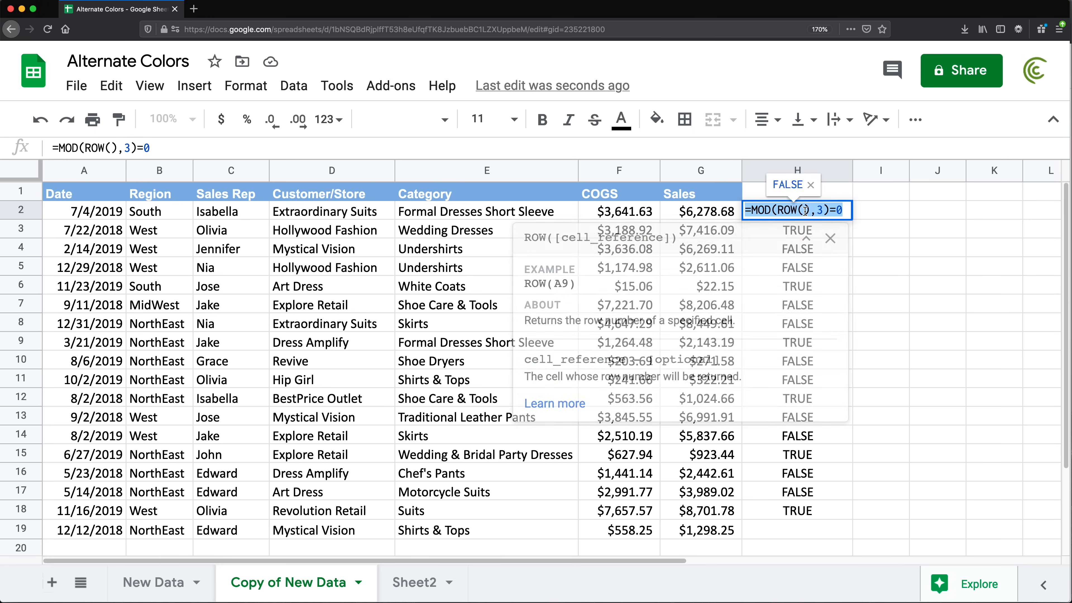
key(Escape)
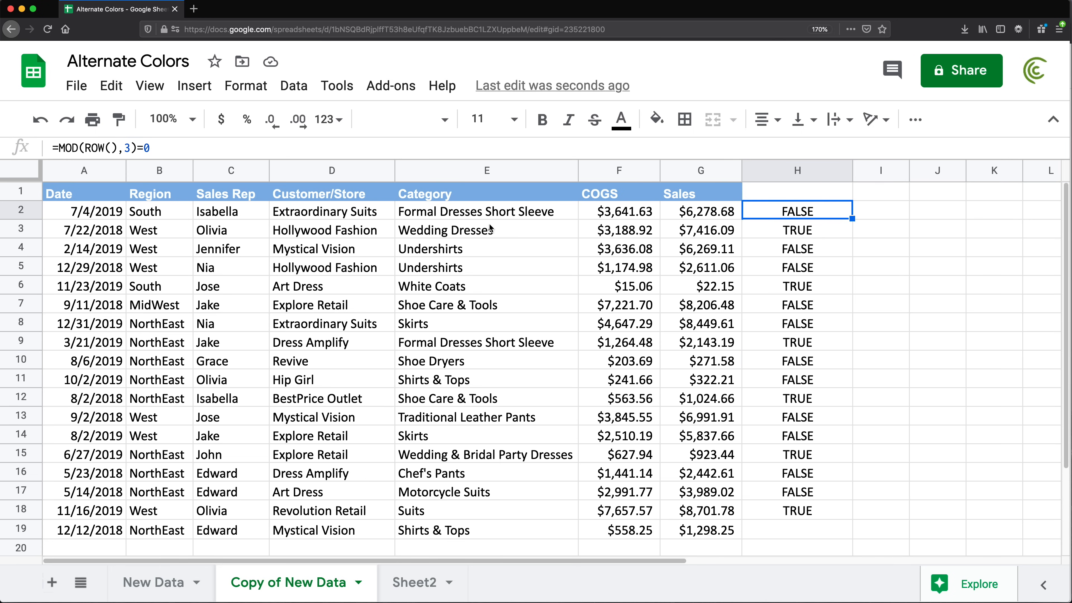
- Add a conditional formatting rule to A2:G19 with the custom formula =MOD(ROW(),3)=0
drag(90, 213, 692, 532)
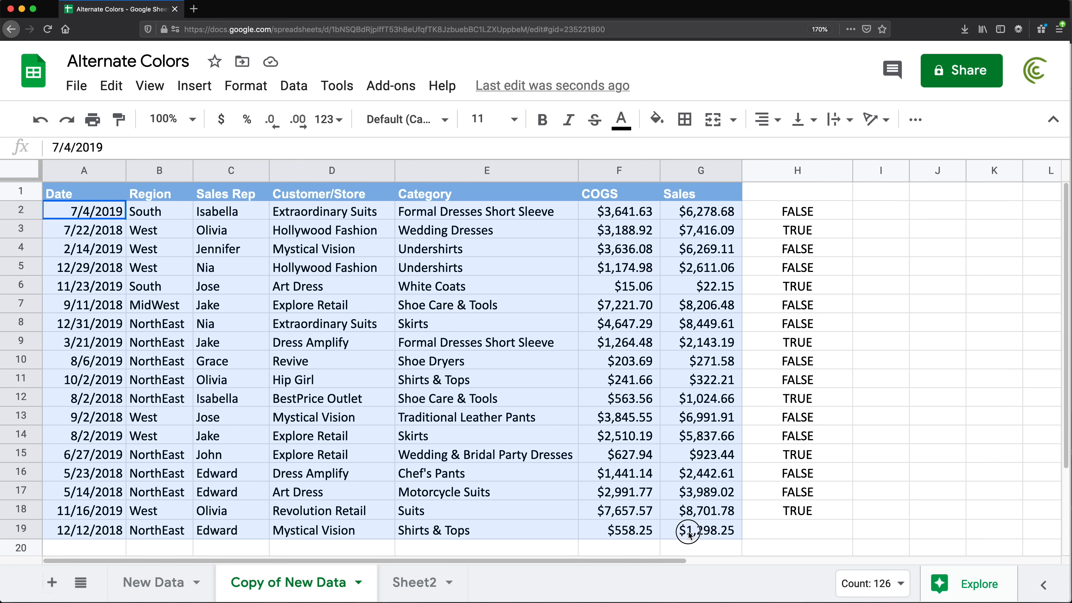
click(249, 93)
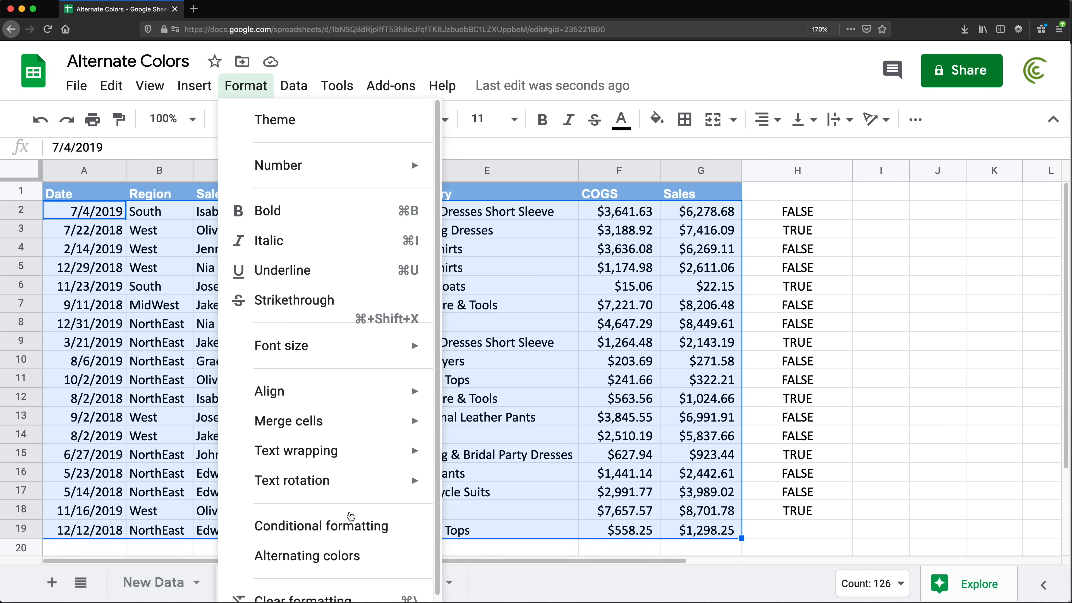
click(352, 525)
click(840, 382)
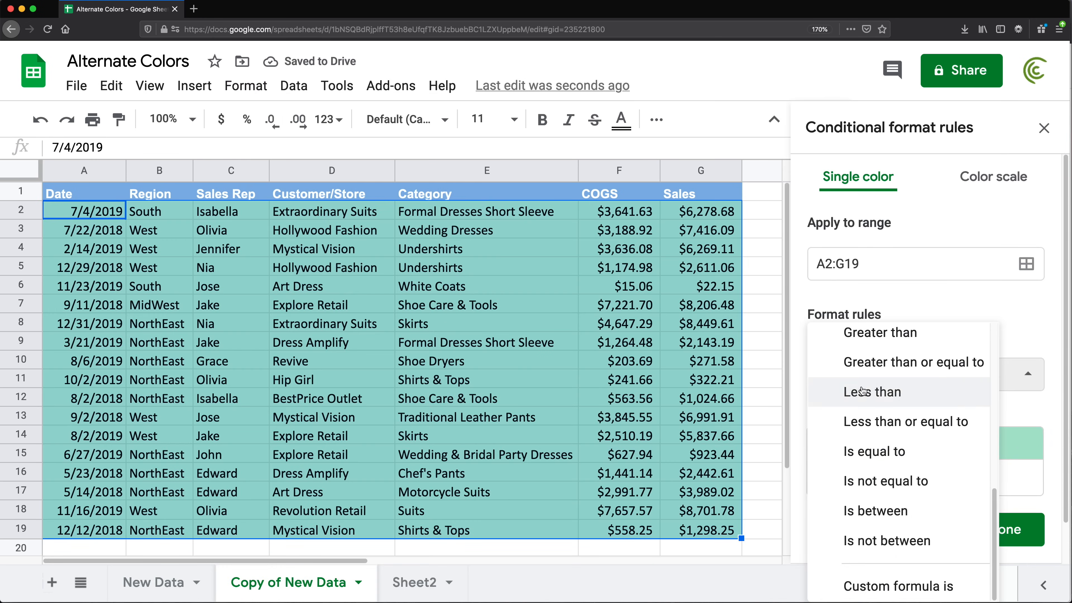
click(885, 585)
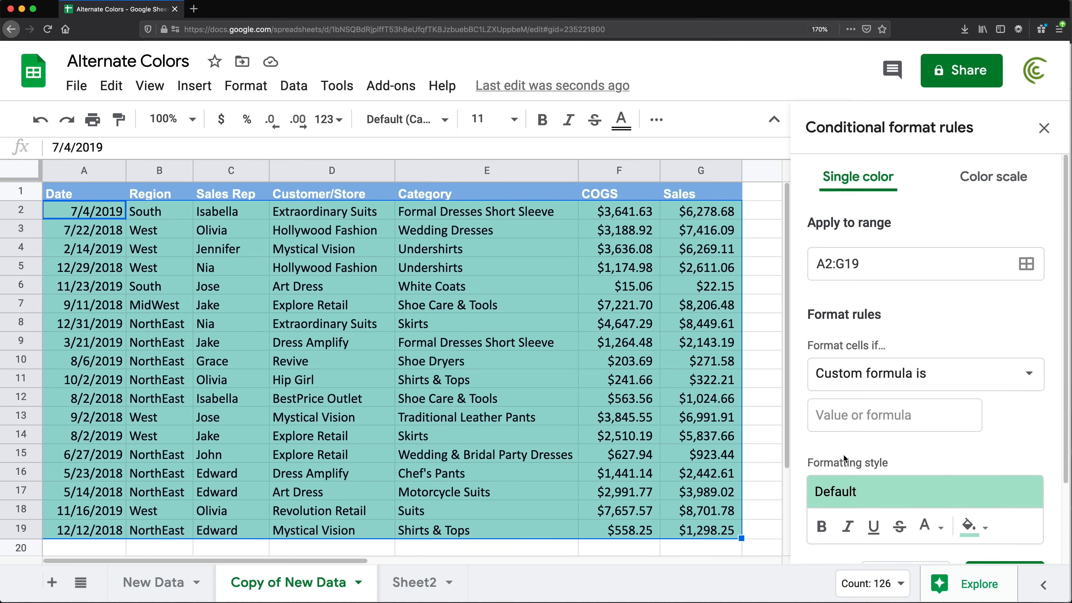
click(829, 416)
text(=MOD(ROW(),3)=0)
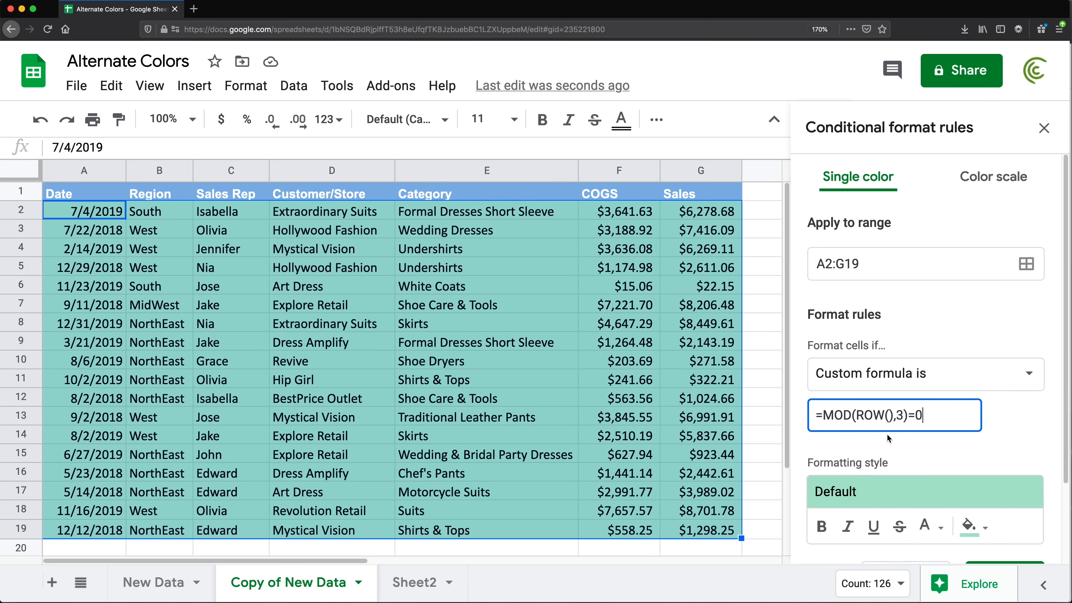
- Set the rule's fill color to light purple, save the rule and close the conditional formatting settings
scroll(891, 436, down, 1)
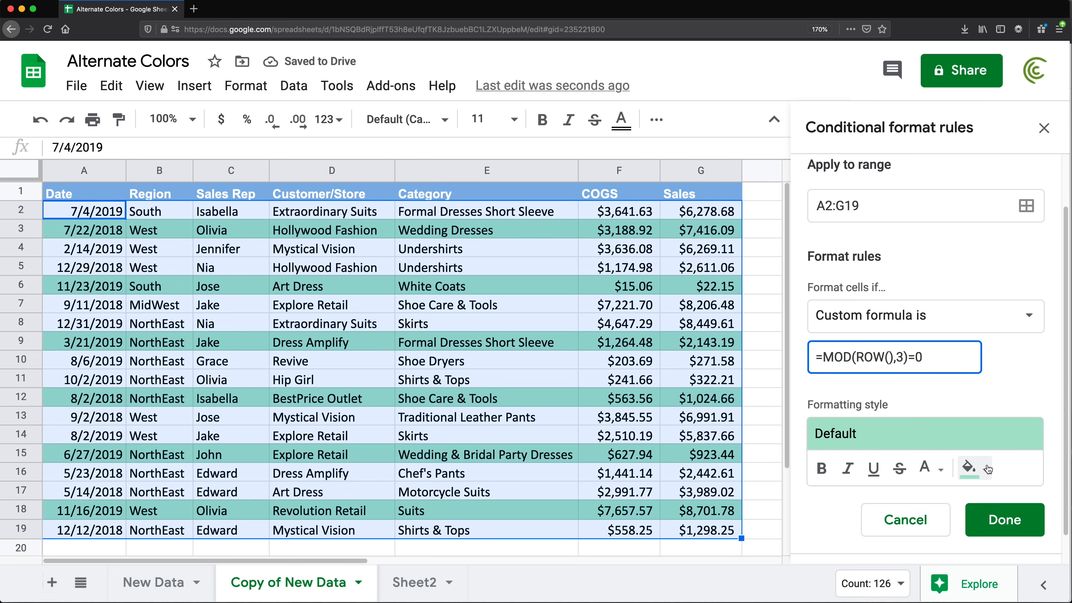
click(969, 467)
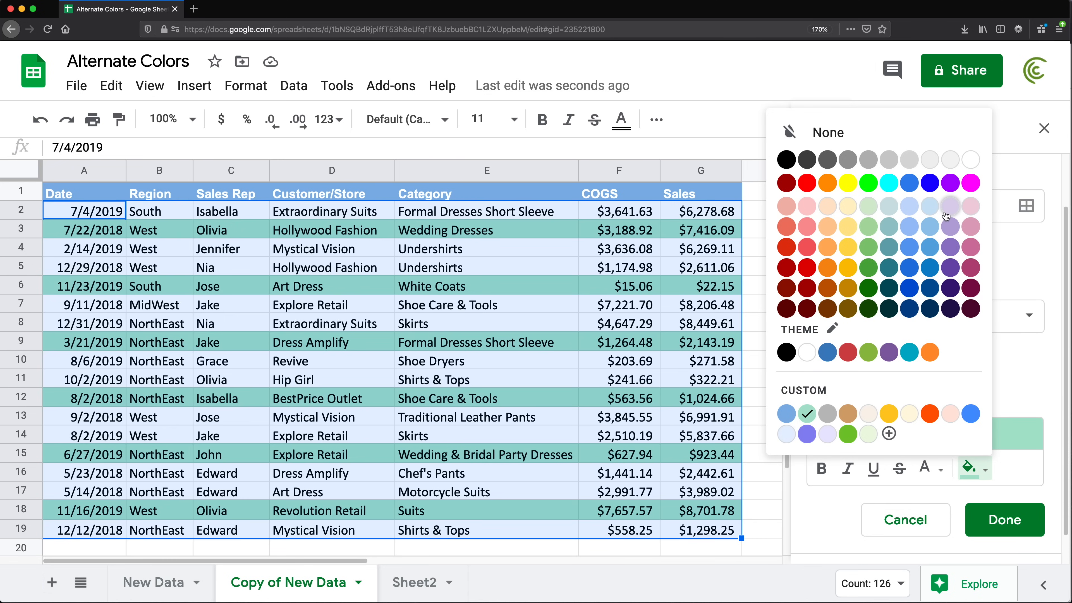
click(948, 211)
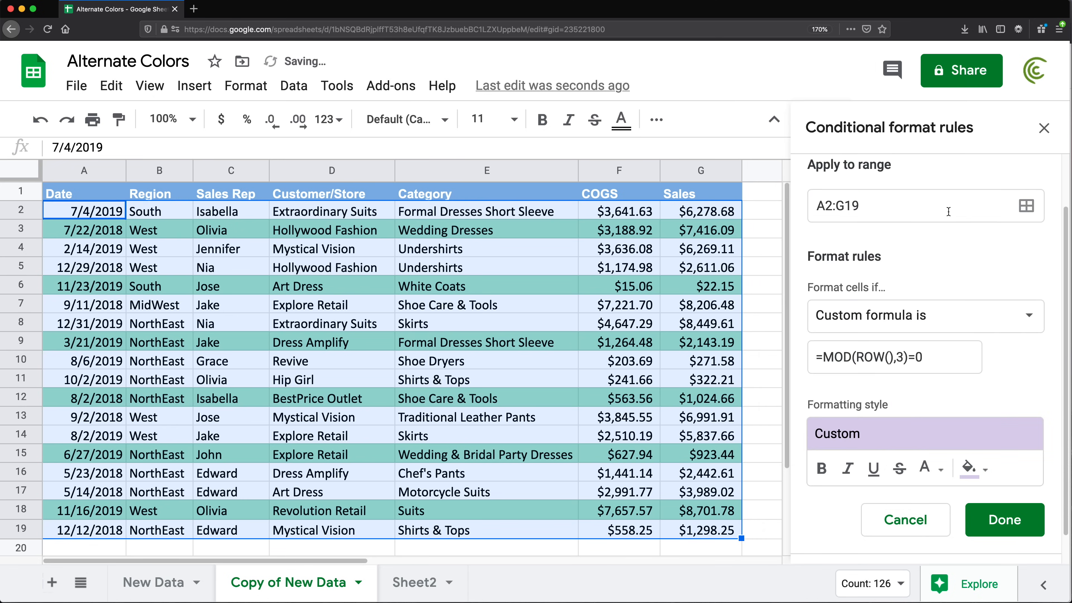
click(1019, 520)
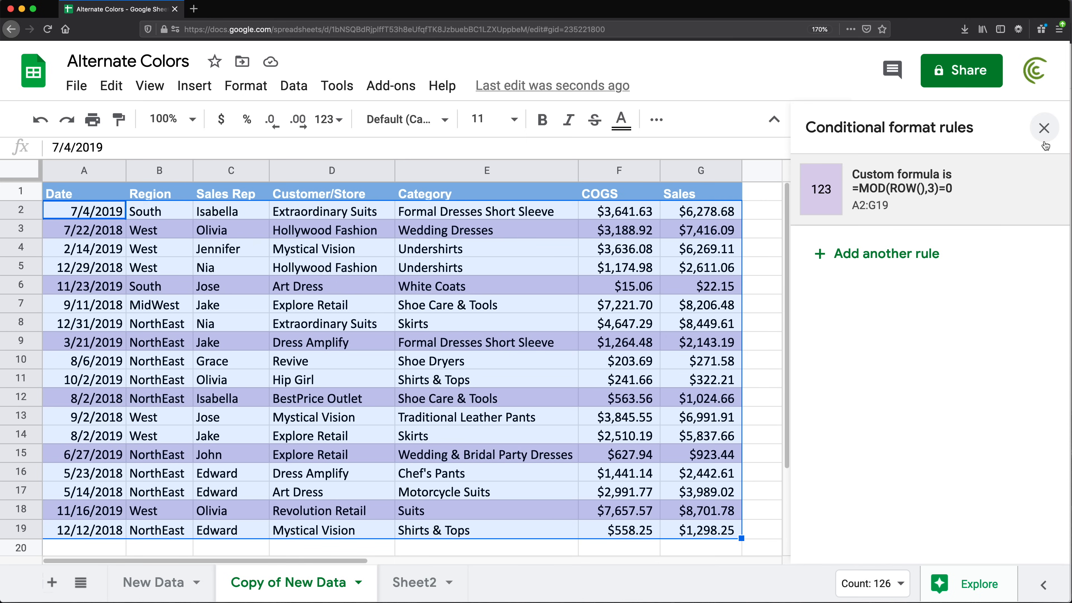
click(1044, 127)
- Copy the =MOD(ROW(),3) part of the formula in H2 into I2 and fill it down to I18
double_click(835, 213)
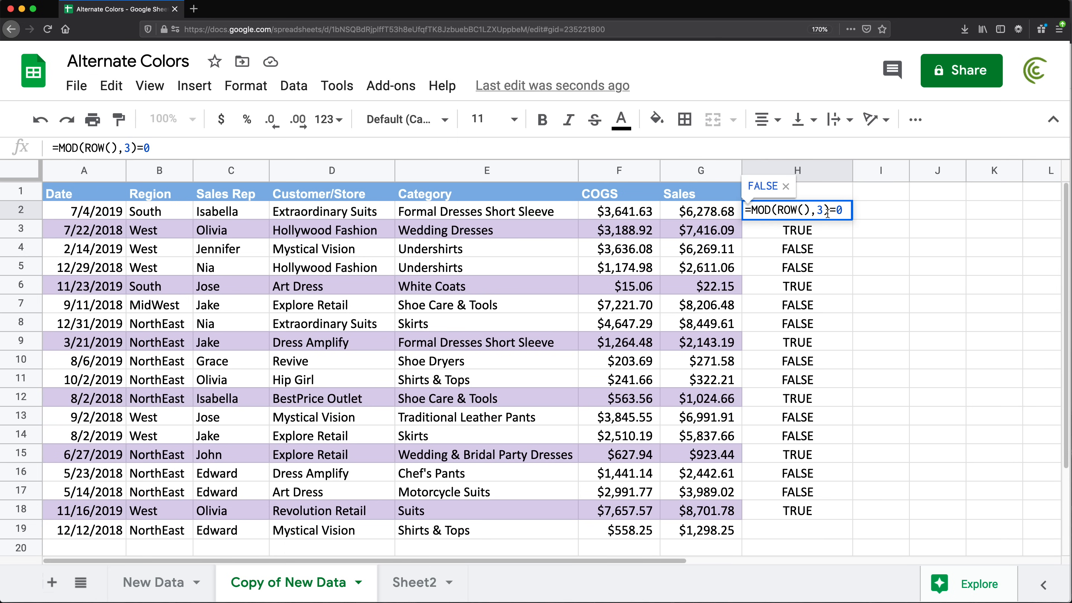
drag(829, 211, 733, 216)
key(super+c)
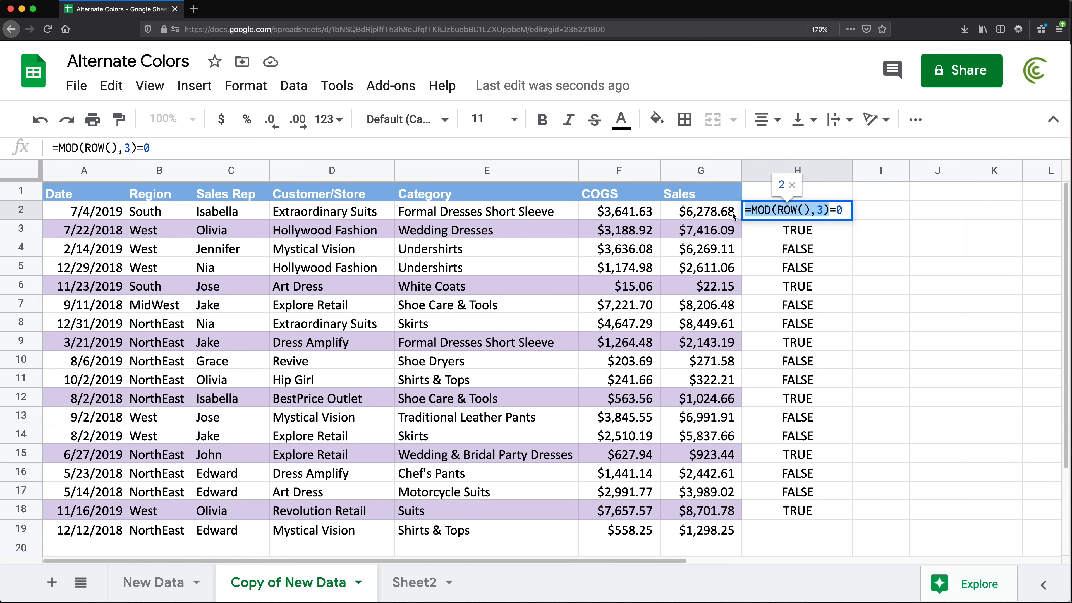
key(Escape)
double_click(862, 213)
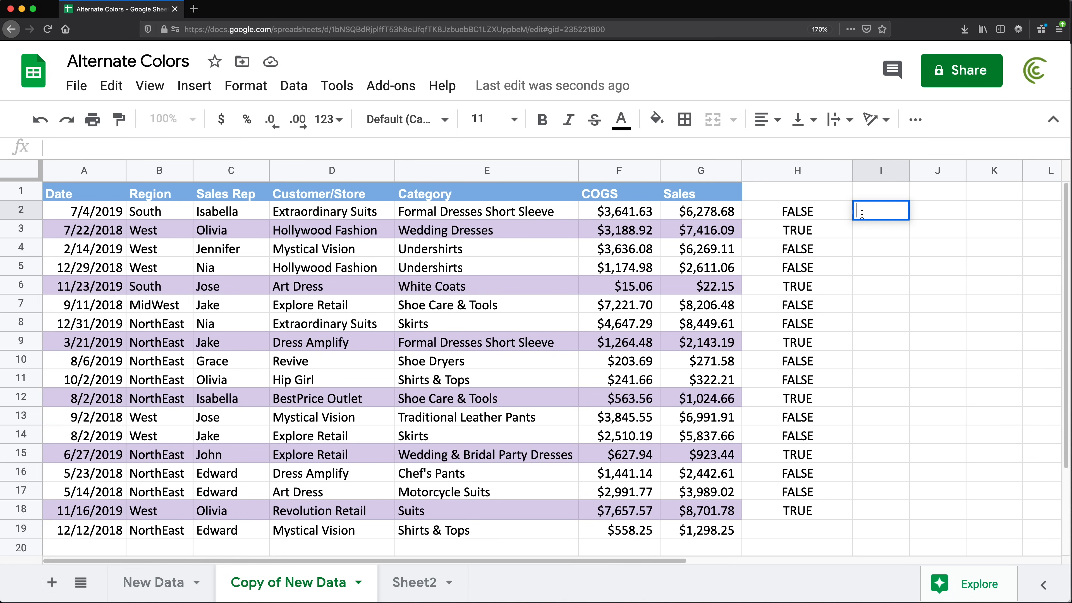
key(super+v)
key(Return)
key(Up)
double_click(908, 218)
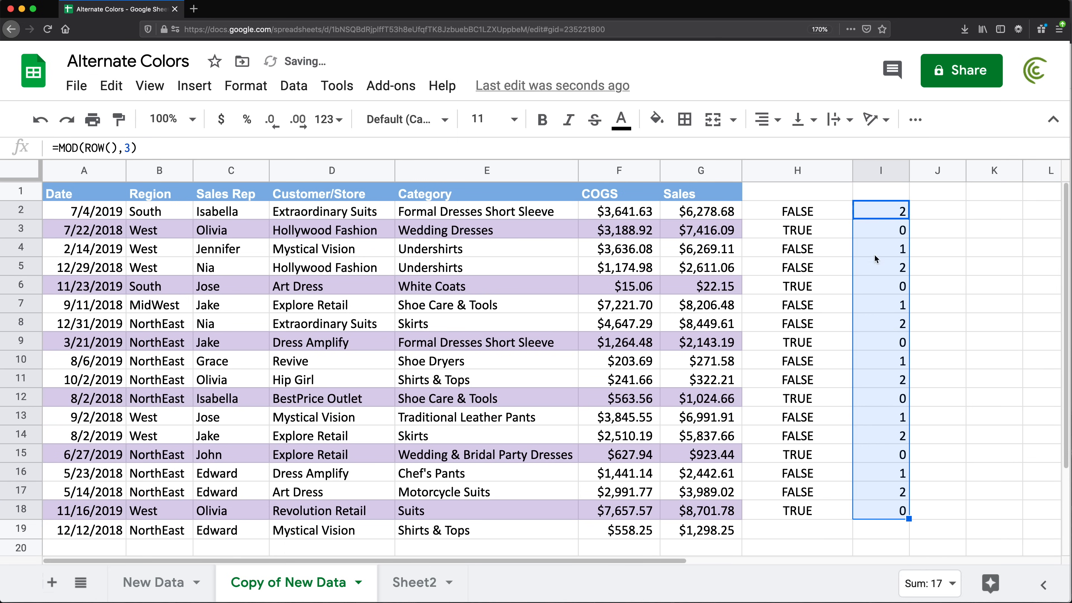
- Compare the remainders in I3:I6 with the colored and uncolored table rows beside them
click(704, 236)
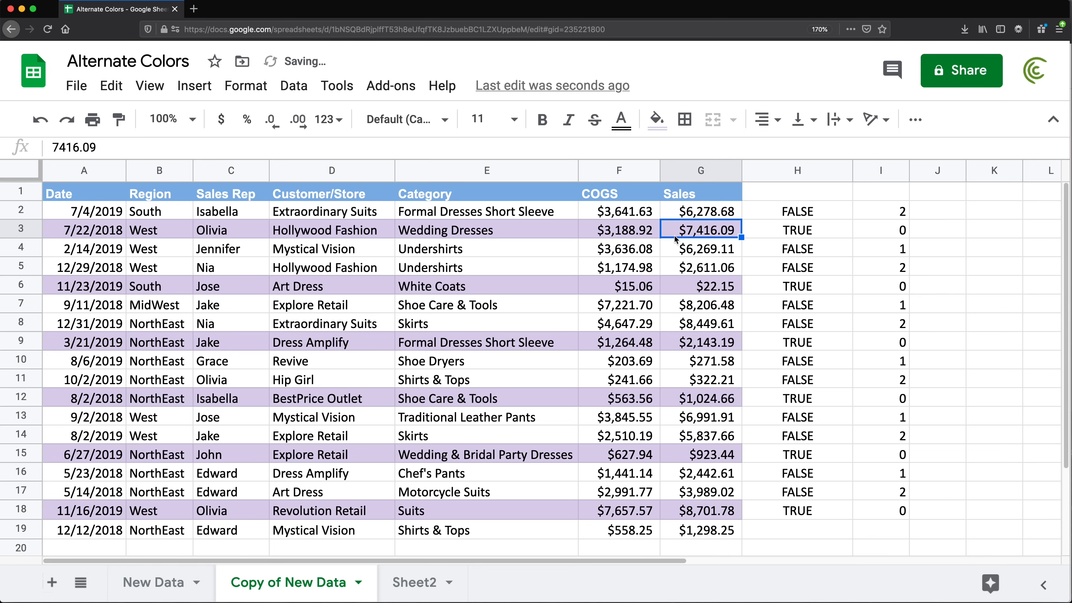
click(891, 230)
click(899, 289)
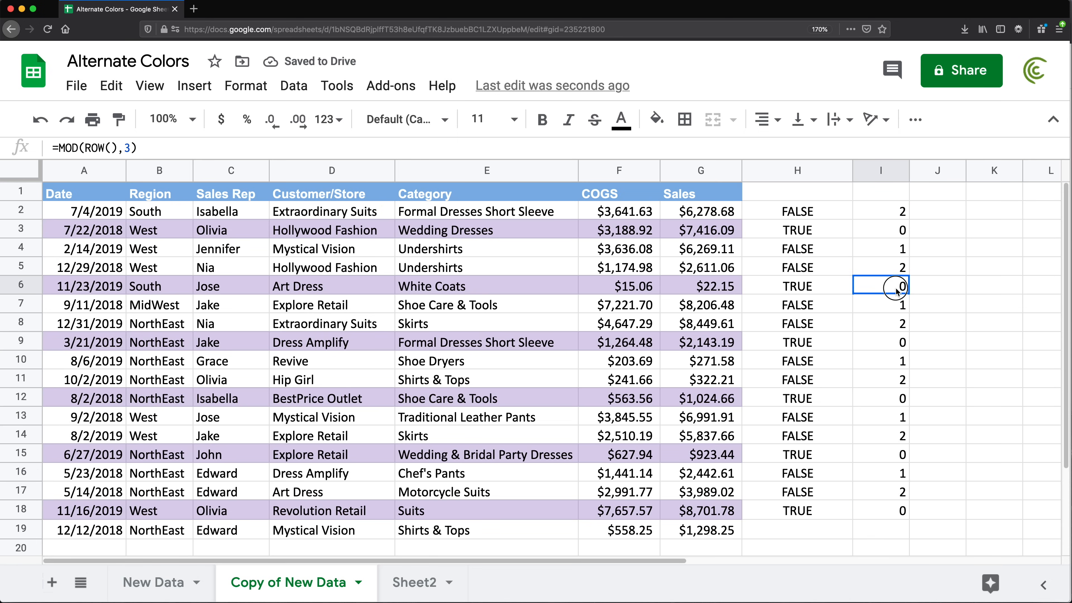
click(710, 250)
click(874, 245)
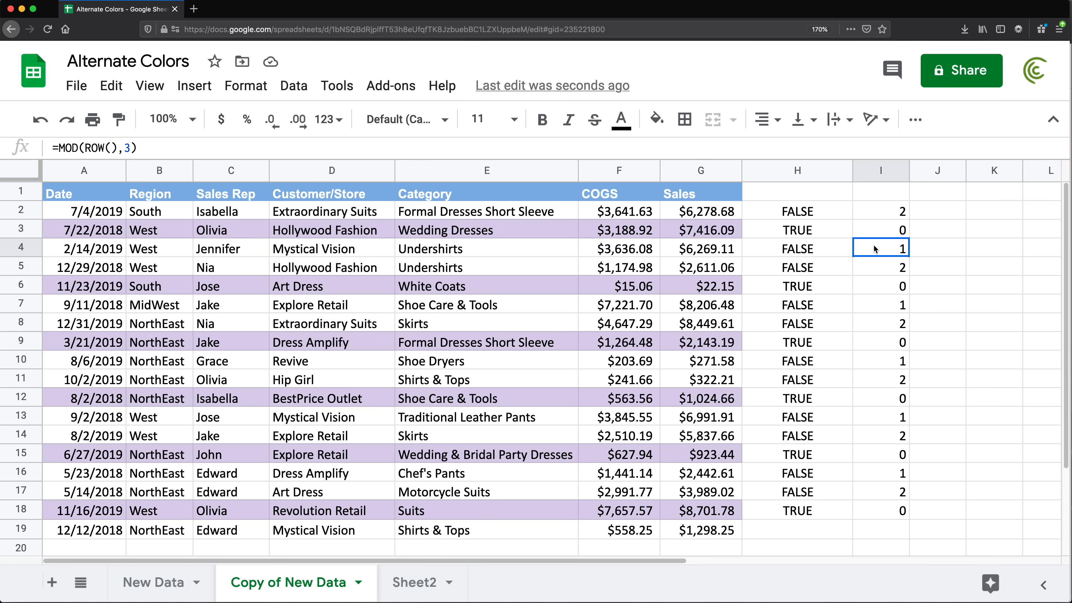
click(695, 270)
click(868, 262)
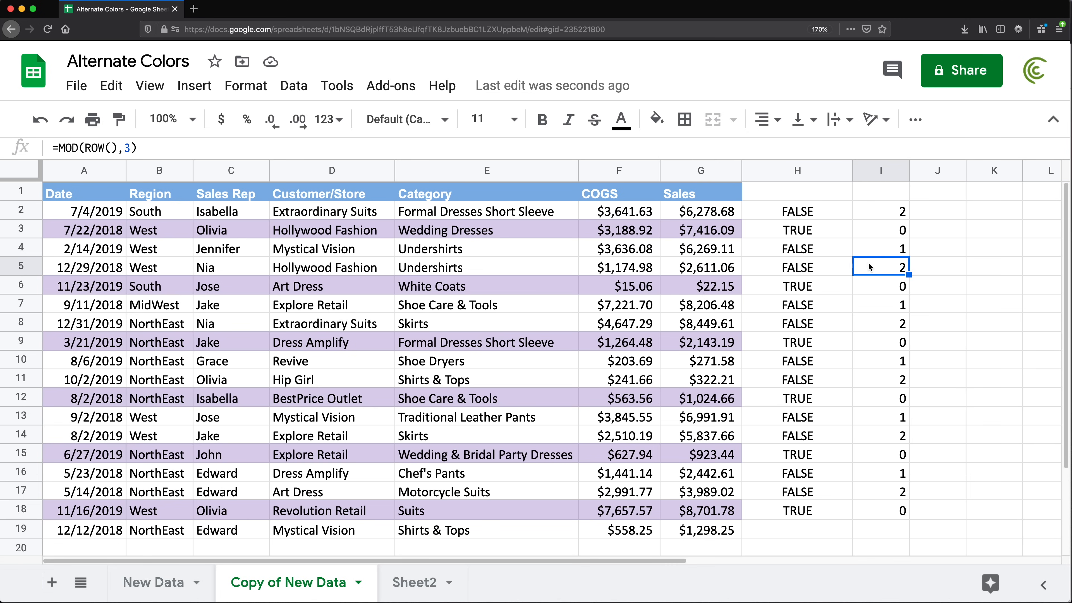
drag(94, 249, 712, 248)
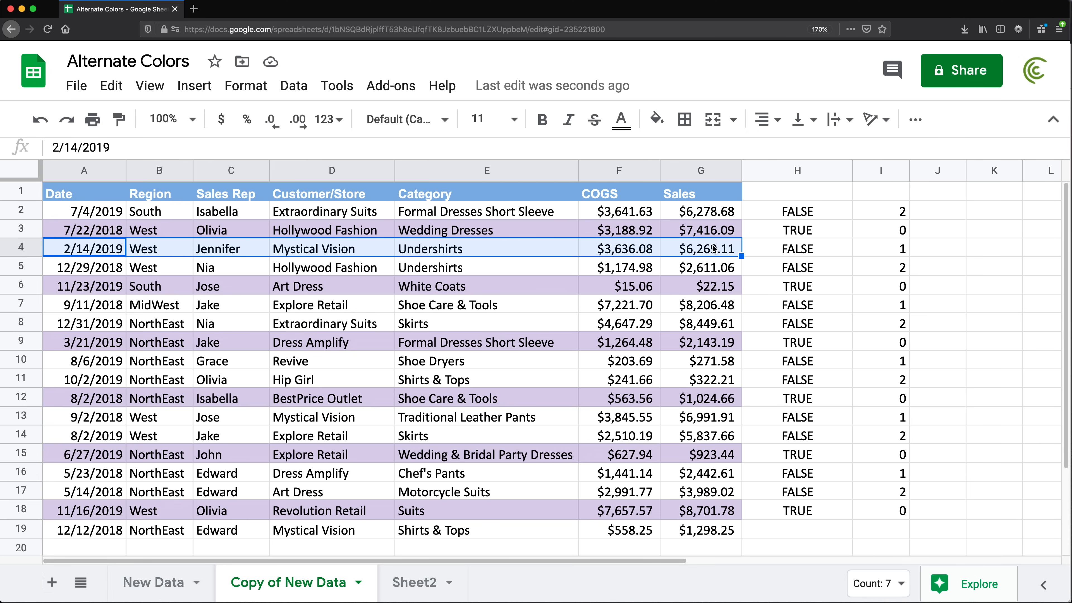
click(890, 251)
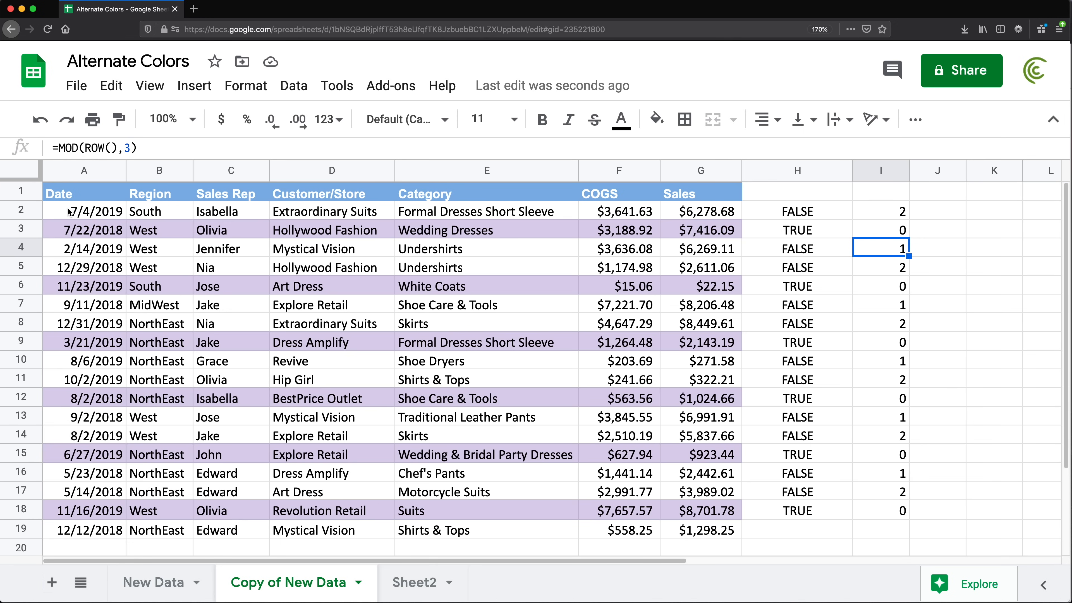
- Review the custom formula of the existing conditional formatting rule for A2:G19 and close it without changes
drag(67, 212, 676, 534)
click(246, 86)
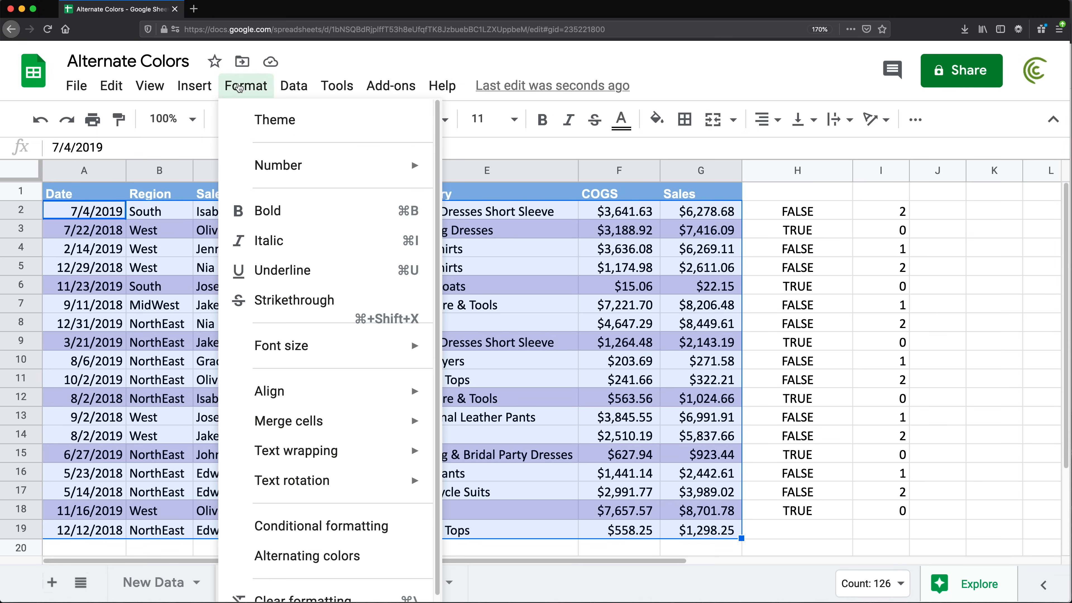
click(340, 525)
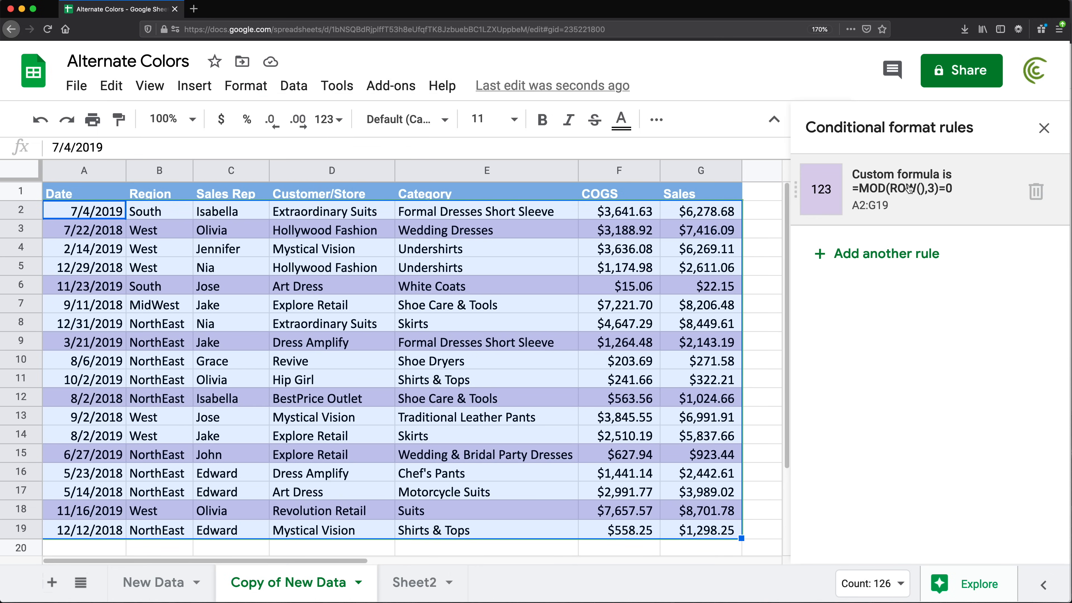
click(891, 189)
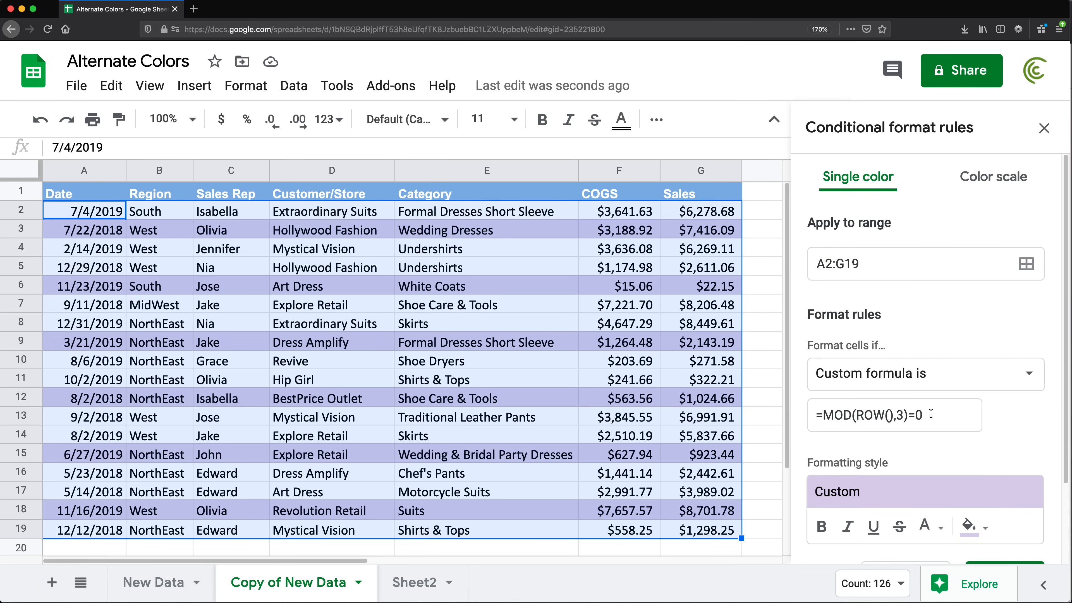
click(931, 414)
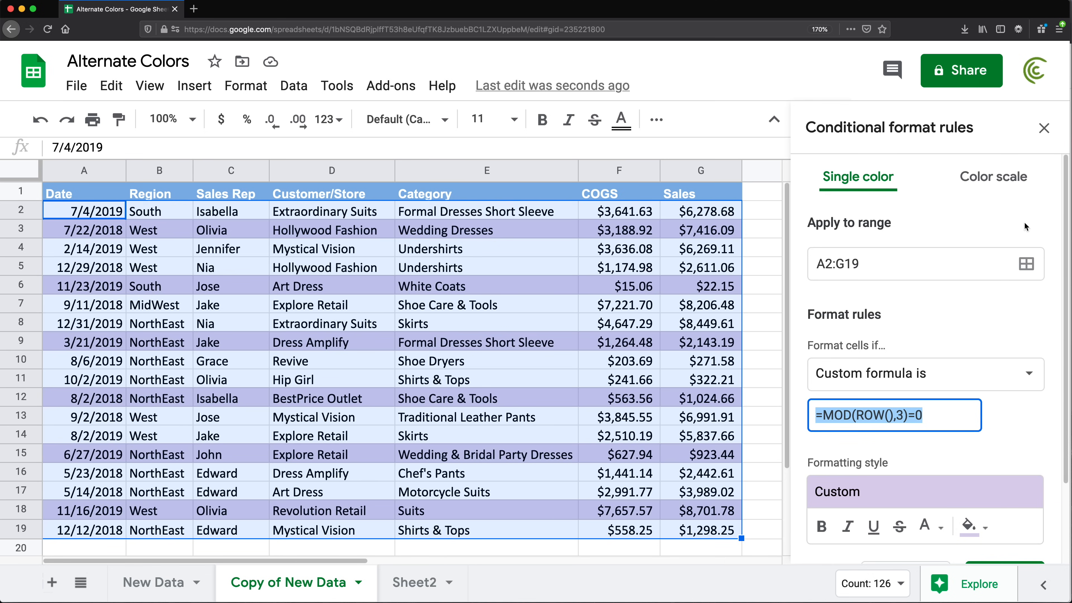
click(1043, 128)
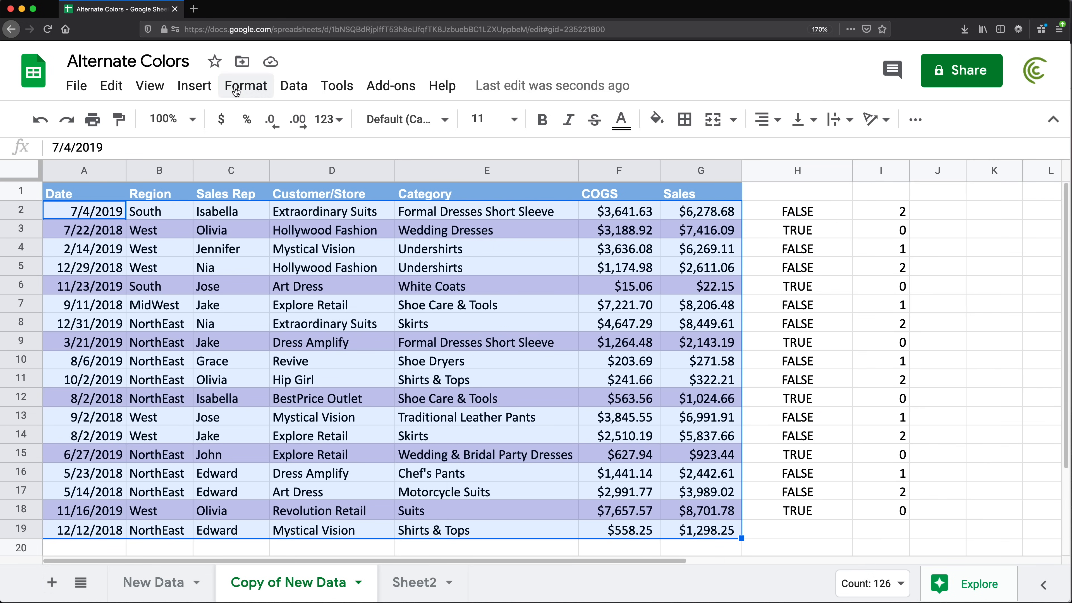
- Add a second conditional formatting rule for A2:G19 with the custom formula =MOD(ROW(),3)=1
click(246, 86)
click(306, 525)
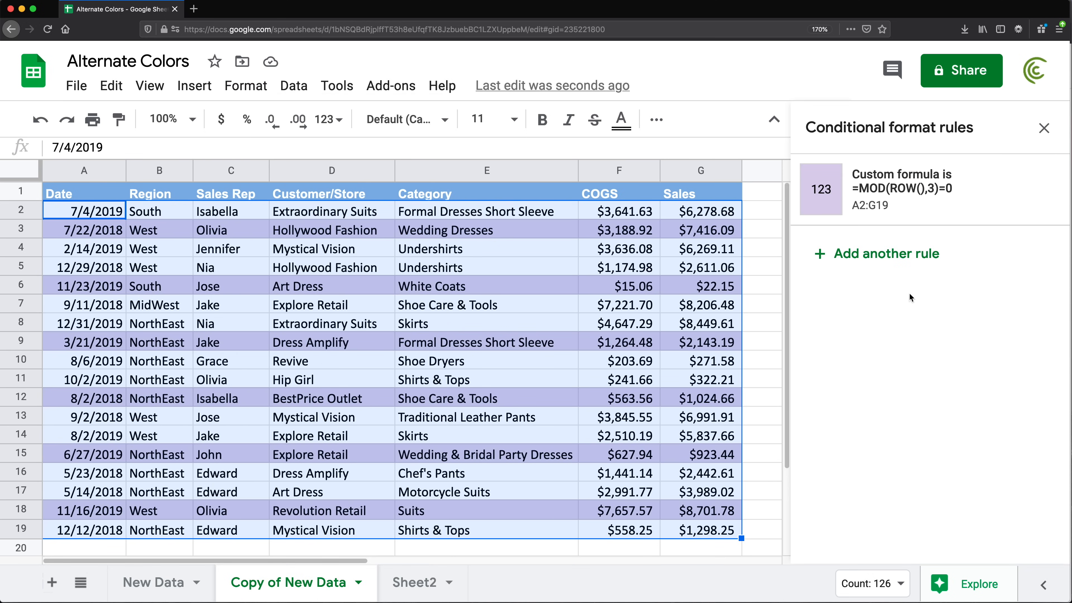
click(876, 255)
click(883, 373)
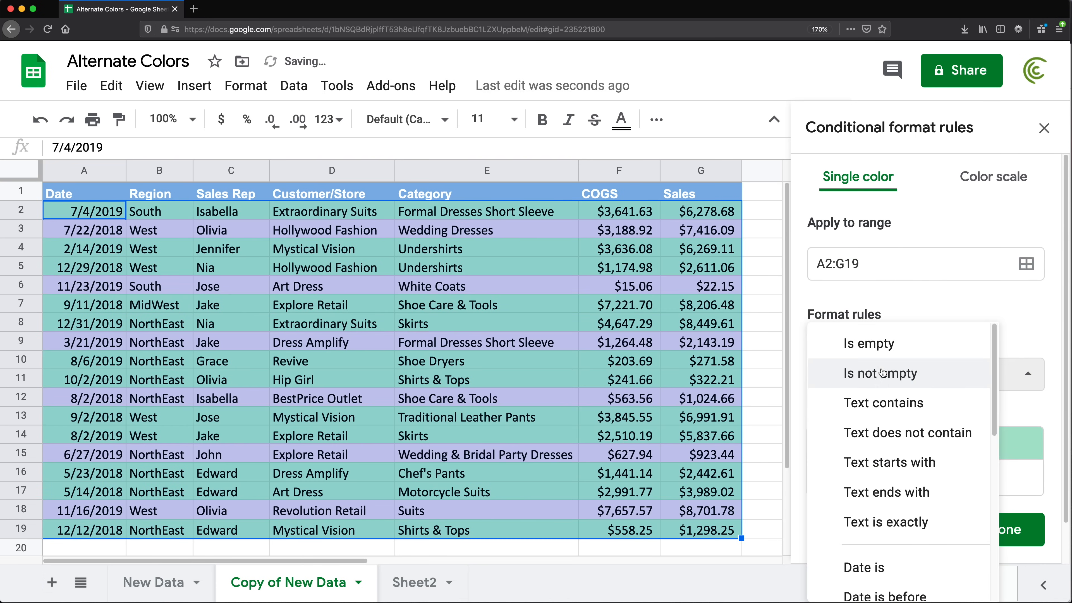
scroll(899, 439, down, 8)
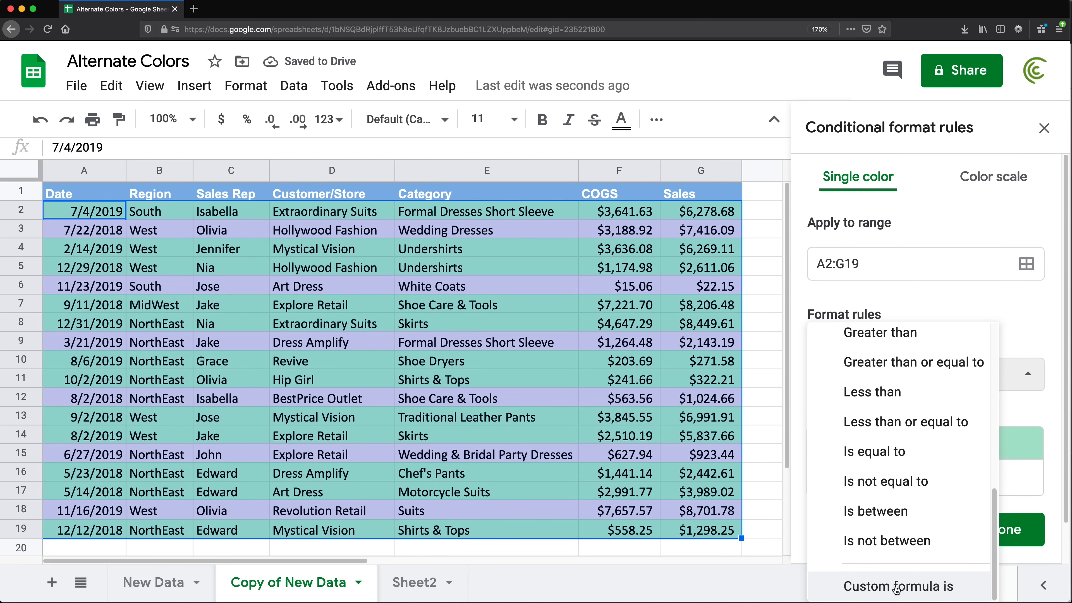
click(897, 587)
click(842, 423)
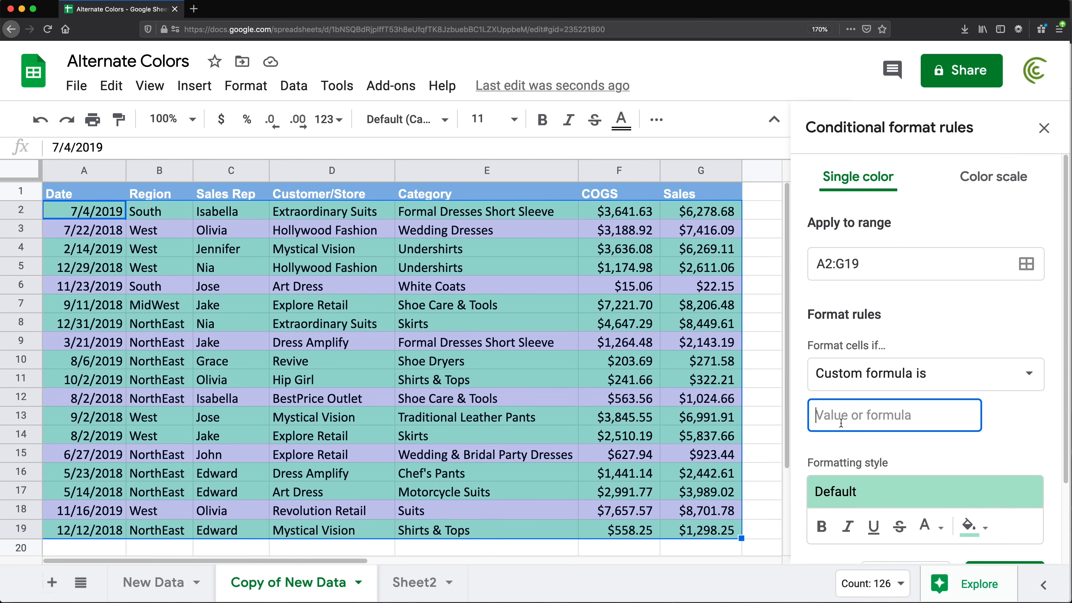
text(=MOD(ROW(),3)=0)
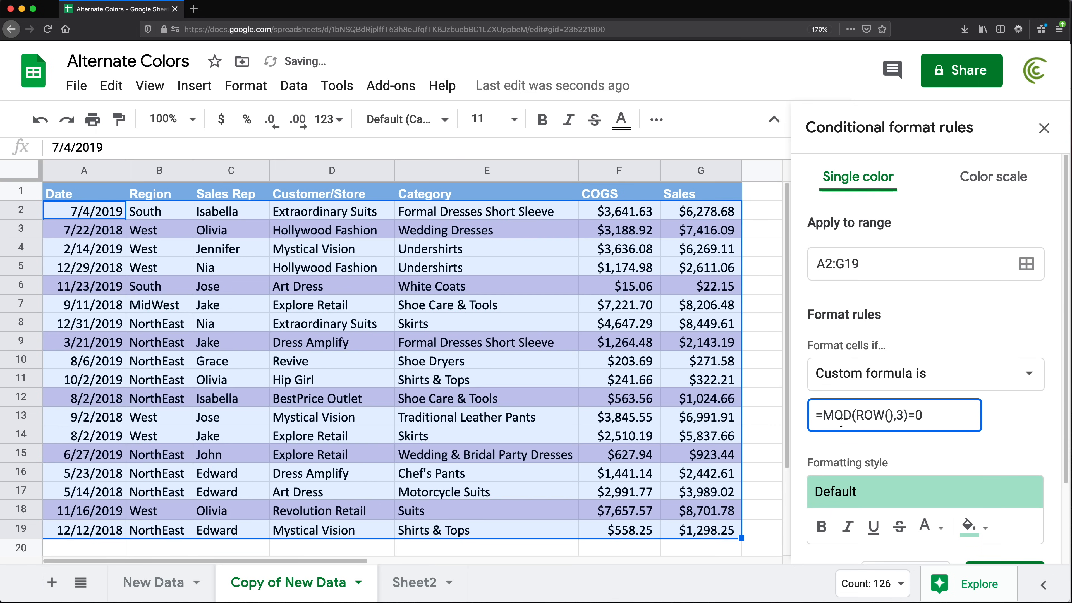
double_click(920, 415)
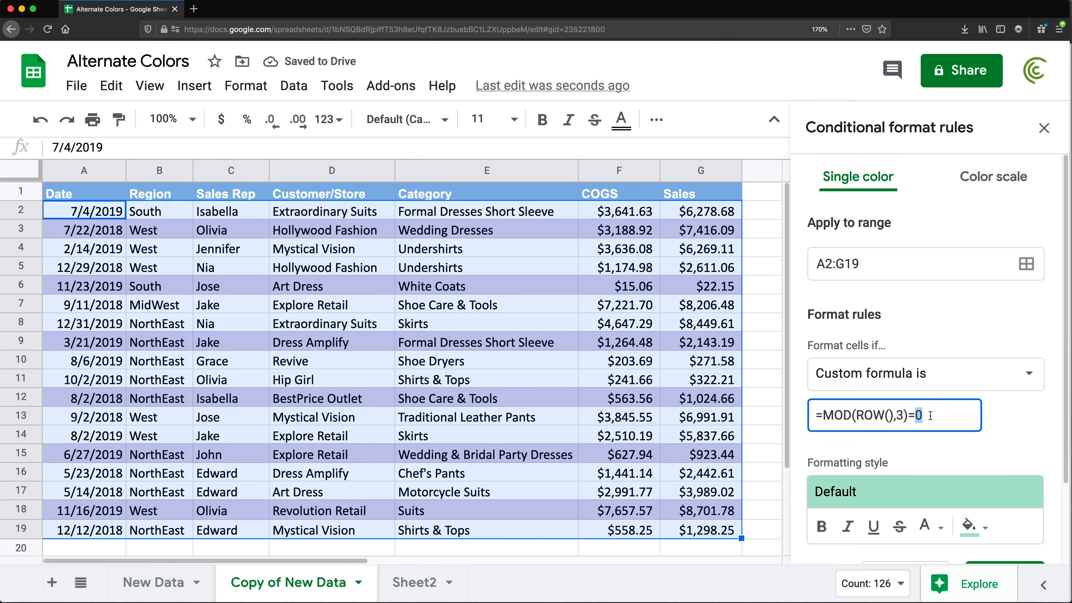
text(1)
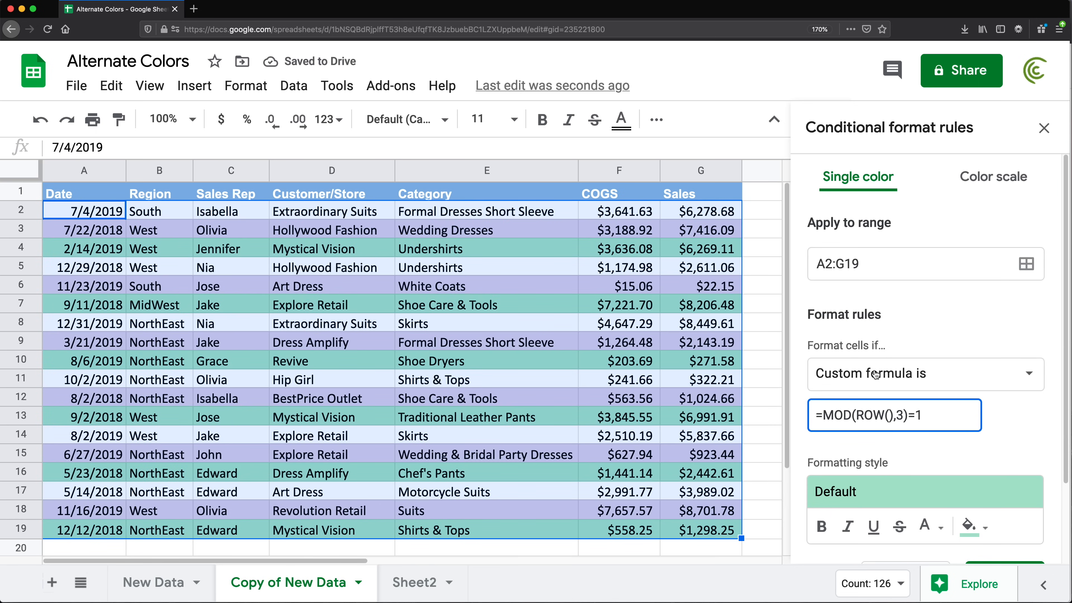
- Set the fill color of the =MOD(ROW(),3)=1 rule to light yellow and save the rule
click(971, 526)
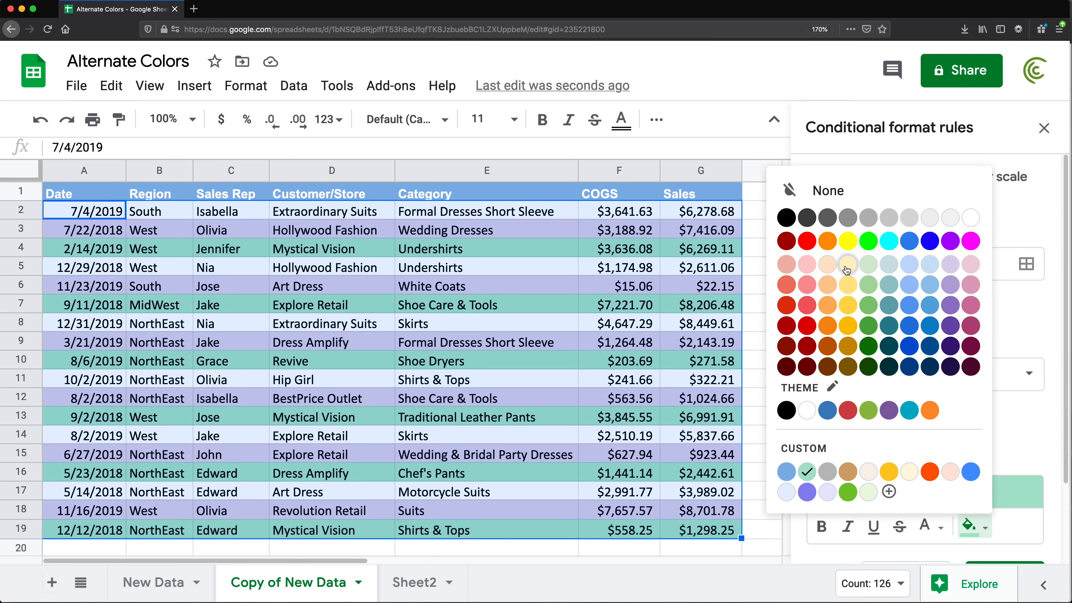
click(847, 265)
scroll(998, 507, down, 3)
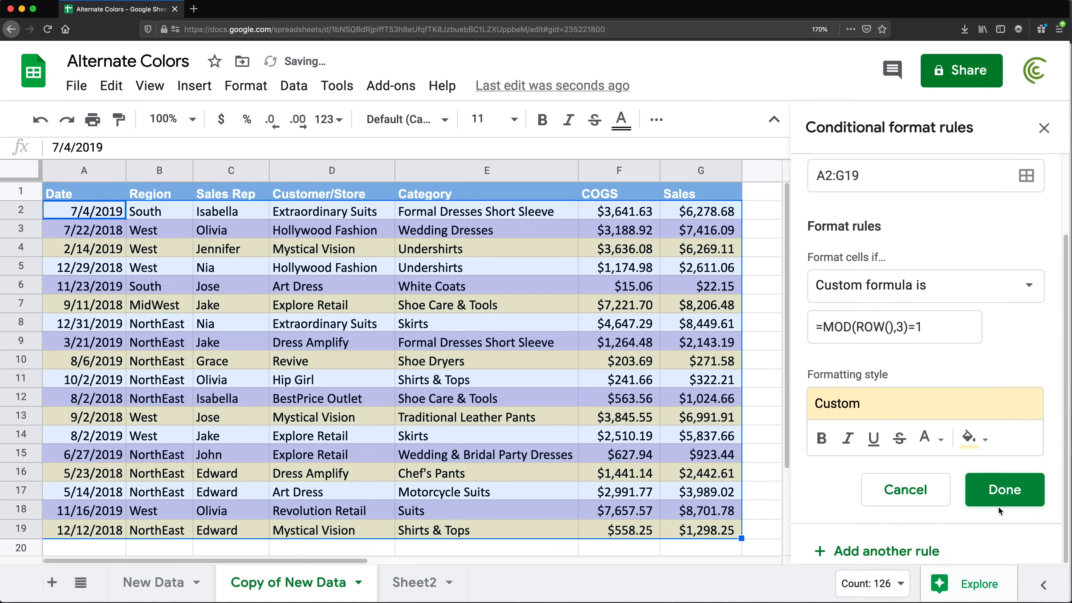
click(1019, 493)
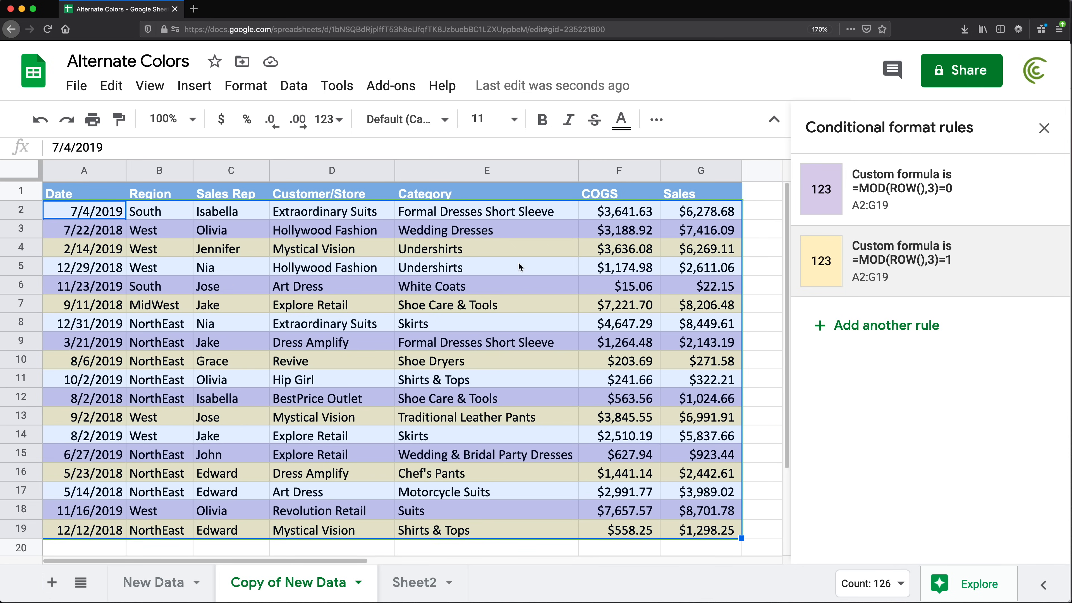
- Add a third conditional formatting rule for A2:G19 with the custom formula =MOD(ROW(),3)=2
click(885, 332)
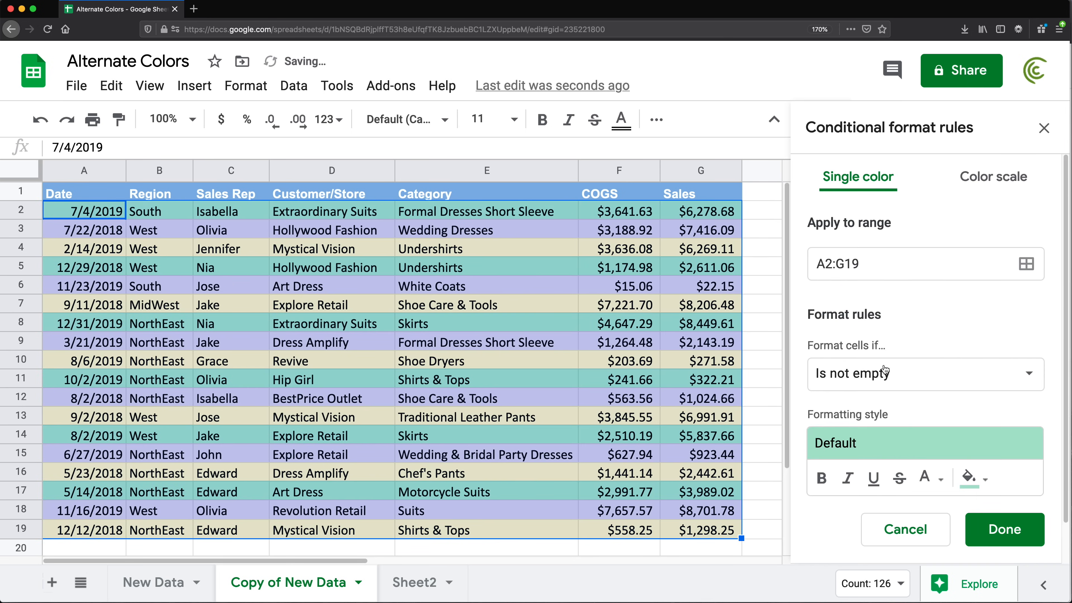
click(888, 385)
scroll(890, 388, down, 5)
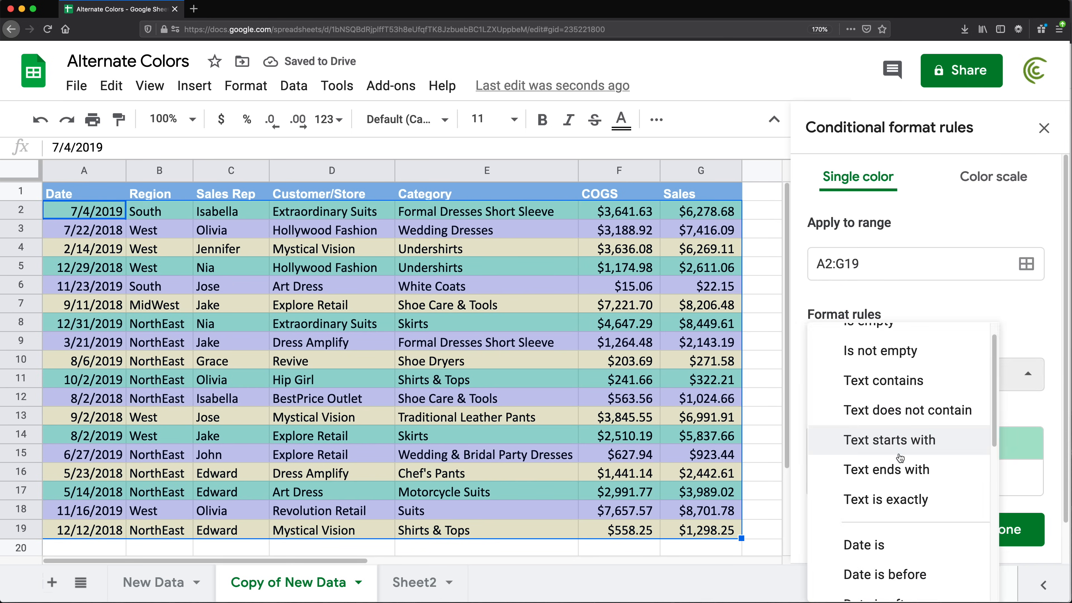
click(908, 586)
click(847, 418)
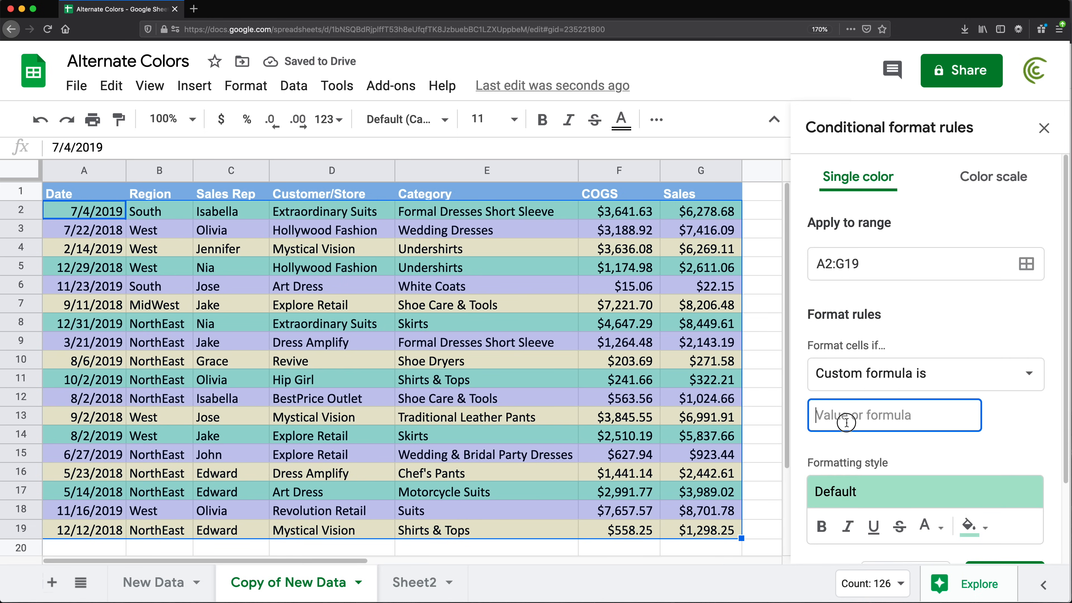
text(=MOD(ROW(),3)=0)
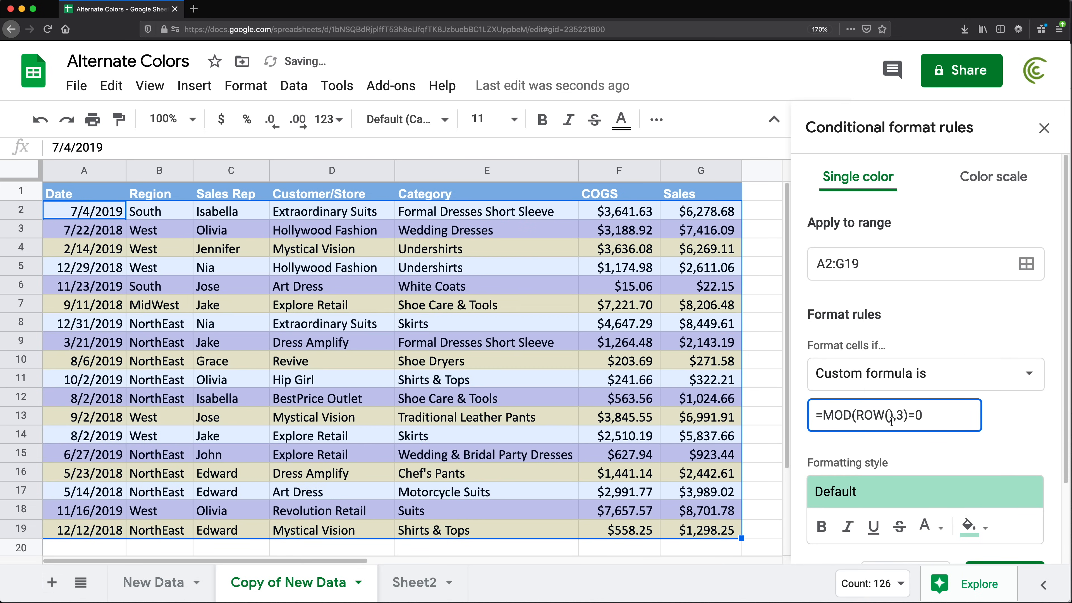
key(BackSpace)
text(2)
- Set the fill color of the =MOD(ROW(),3)=2 rule to light green, save it and check the table's row colors
scroll(941, 421, down, 3)
click(968, 439)
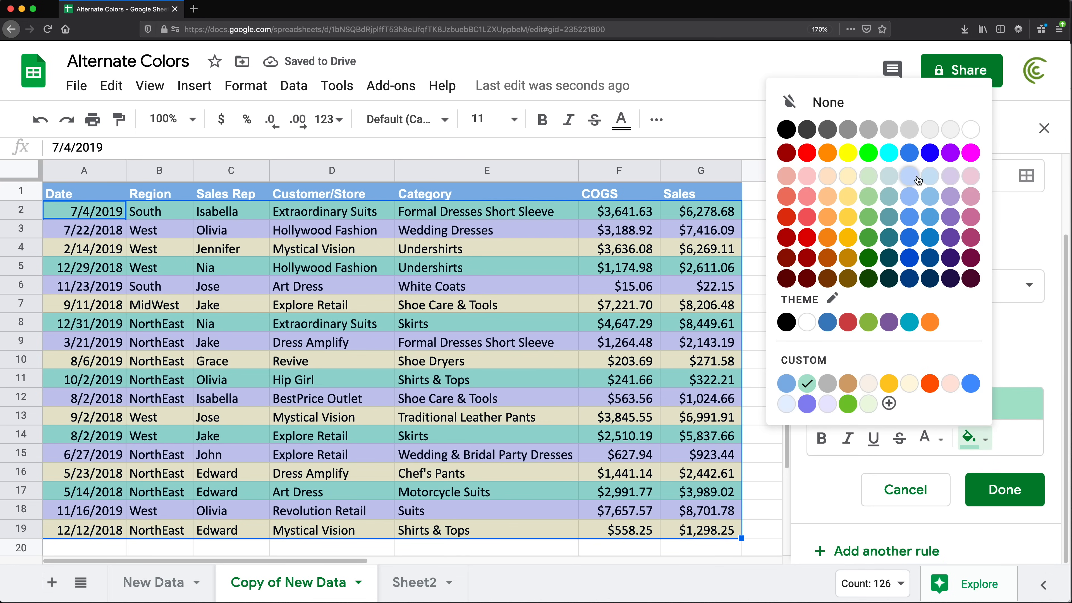
click(868, 176)
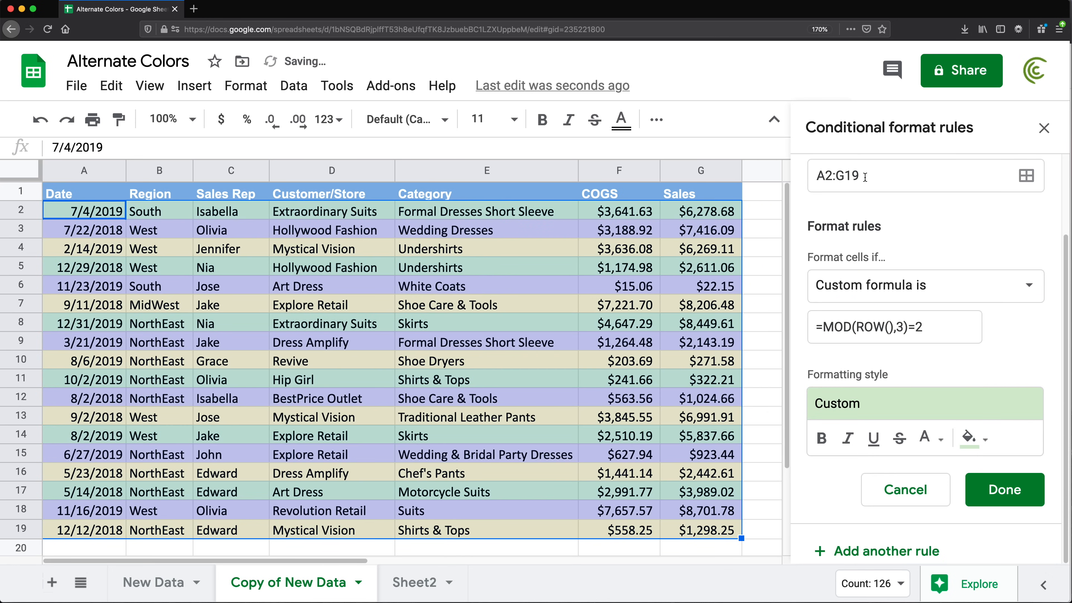
click(1005, 490)
scroll(319, 253, down, 1)
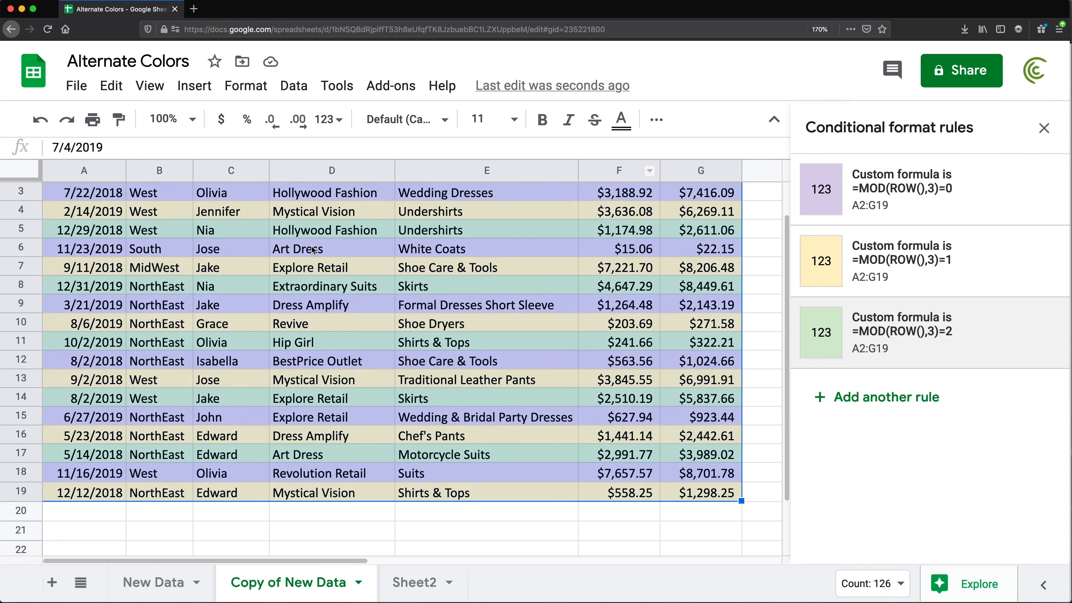
scroll(319, 252, up, 1)
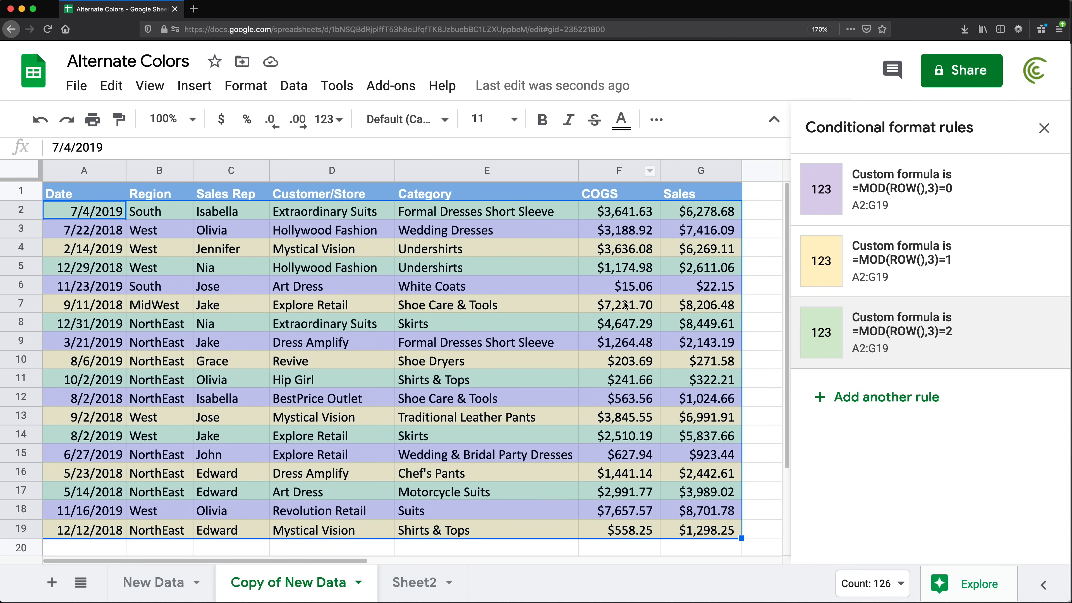
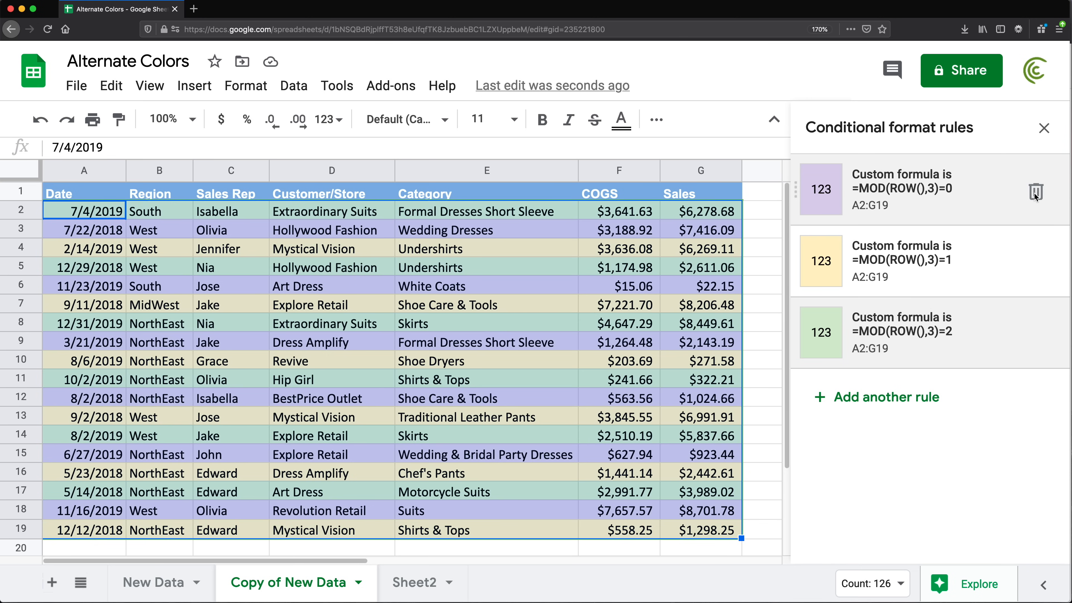
- Delete all three MOD(ROW(),3) conditional format rules applied to A2:G19 and close the rules pane
click(1034, 192)
click(1034, 192)
click(1034, 192)
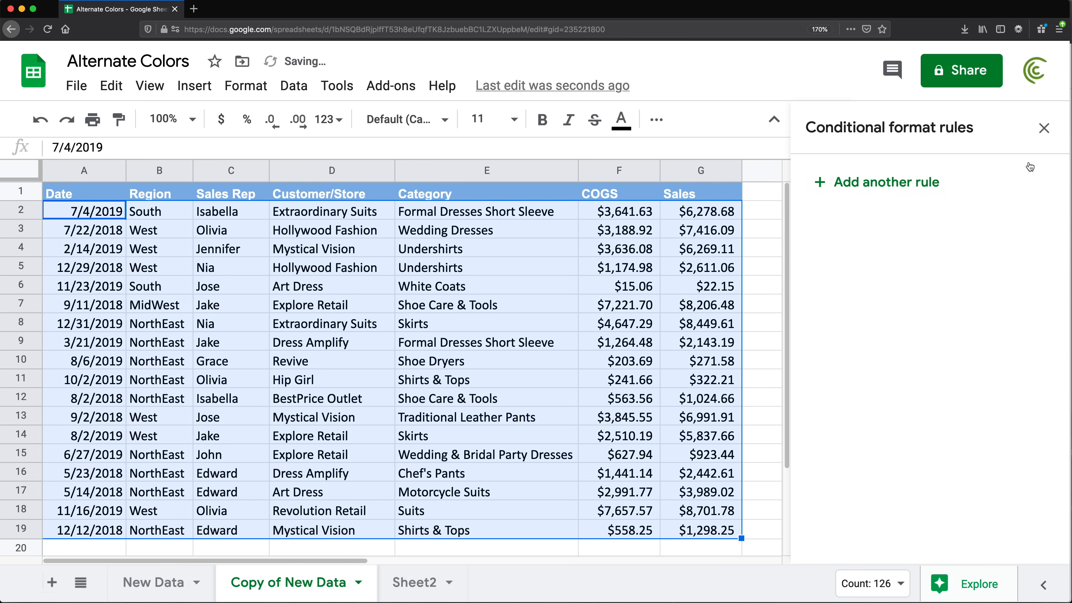
click(1044, 127)
- Clear the helper values from columns H and I
click(798, 170)
shift+click(881, 170)
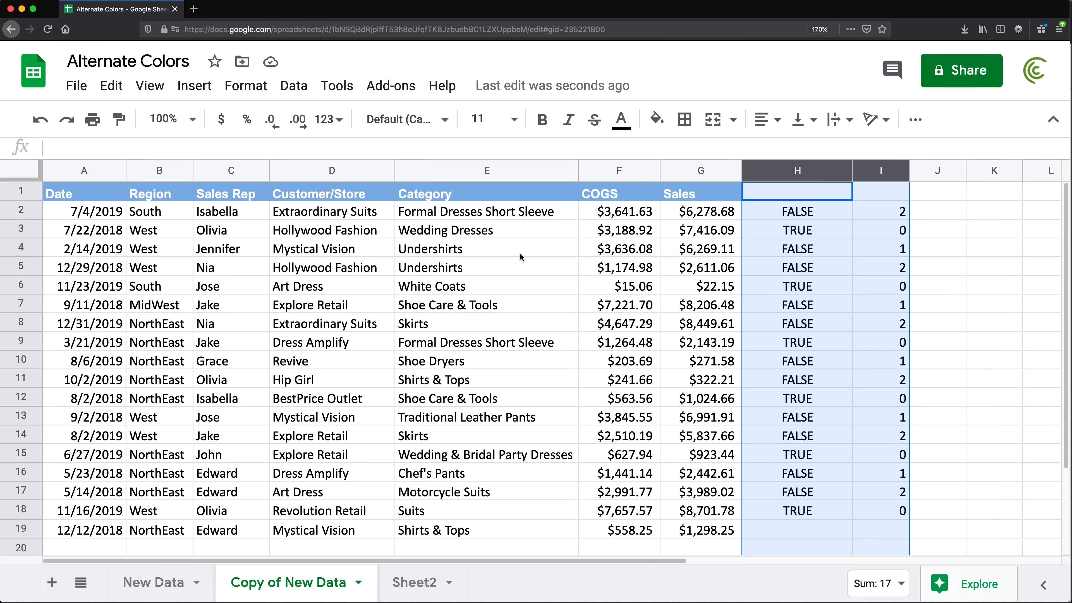
key(Delete)
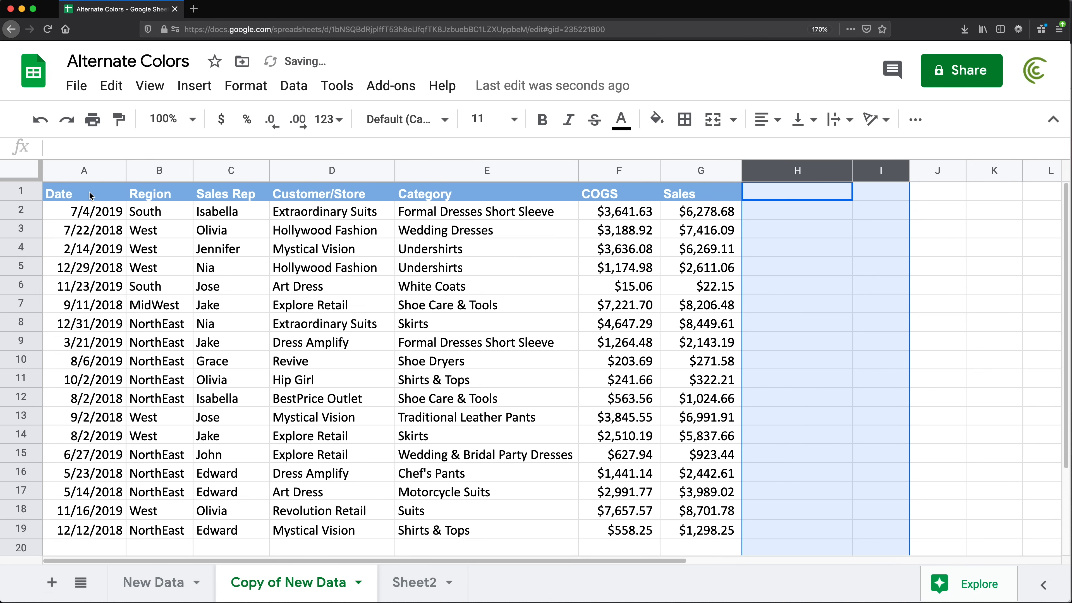
drag(88, 194, 89, 436)
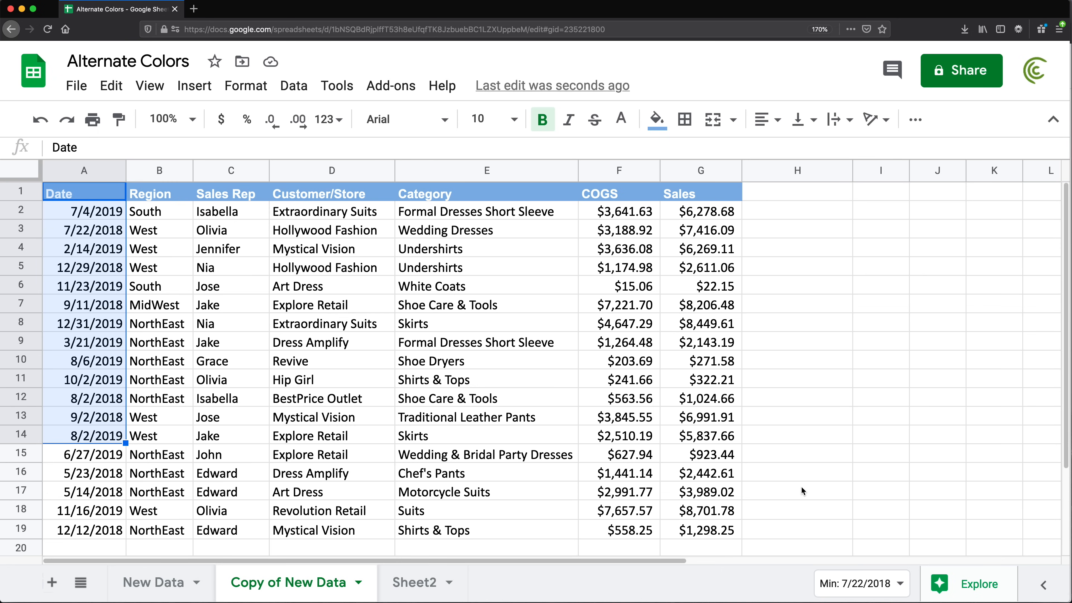
drag(74, 195, 87, 528)
drag(159, 213, 163, 510)
drag(236, 231, 238, 436)
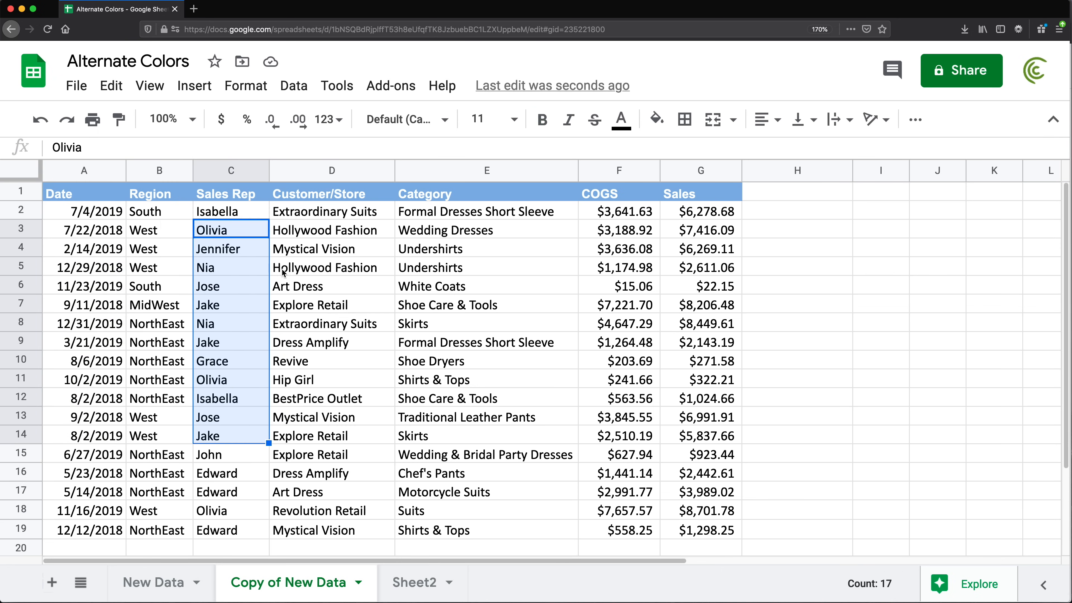
drag(298, 232, 297, 418)
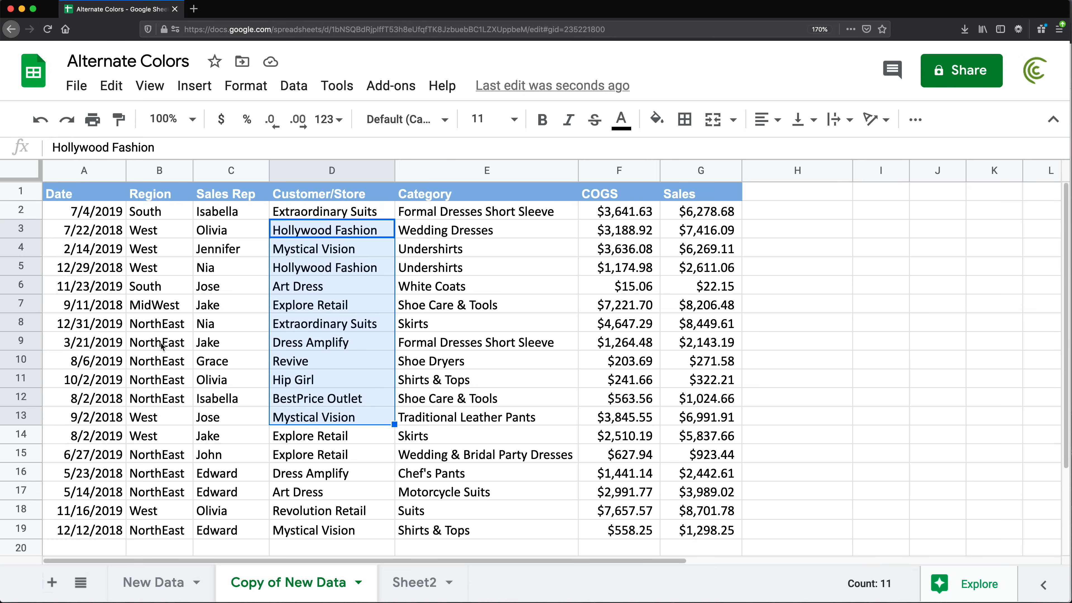
- Enter the formula =COLUMN() in cell A21 below the sales data
scroll(208, 399, down, 2)
scroll(208, 401, down, 1)
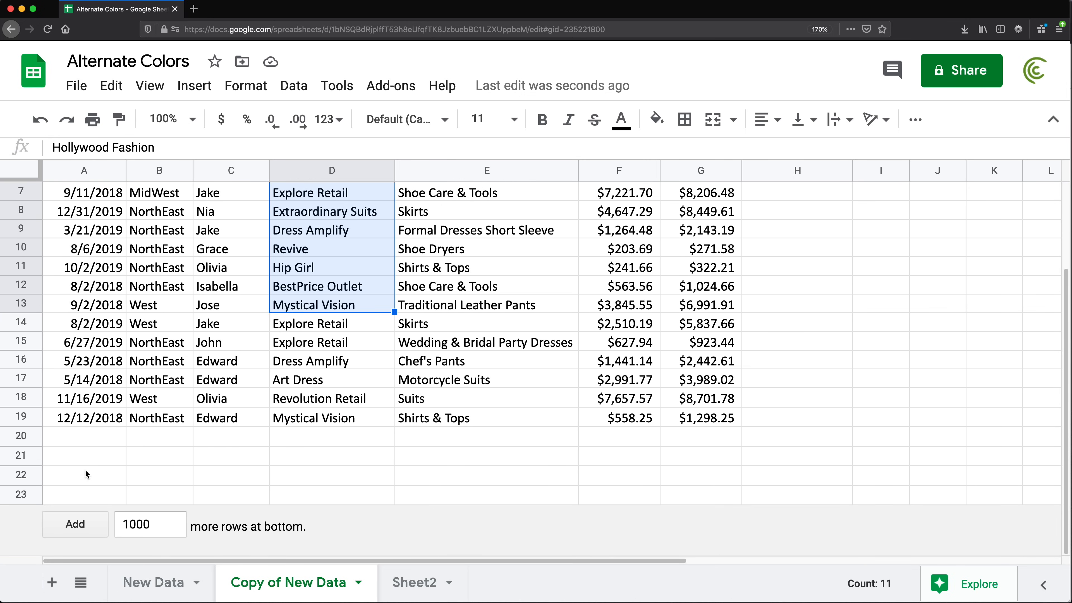
click(101, 462)
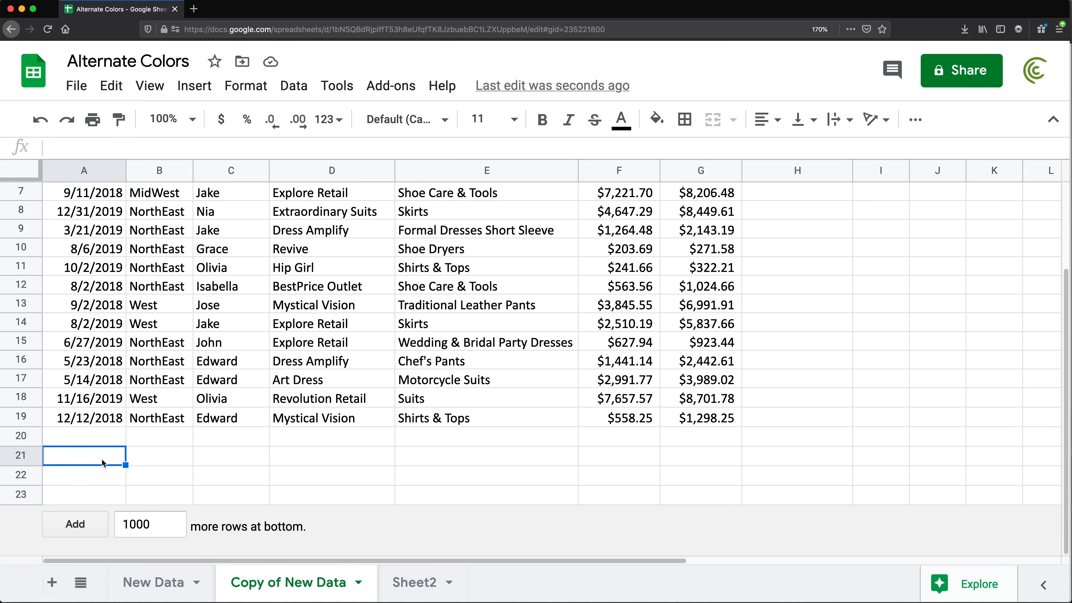
text(=)
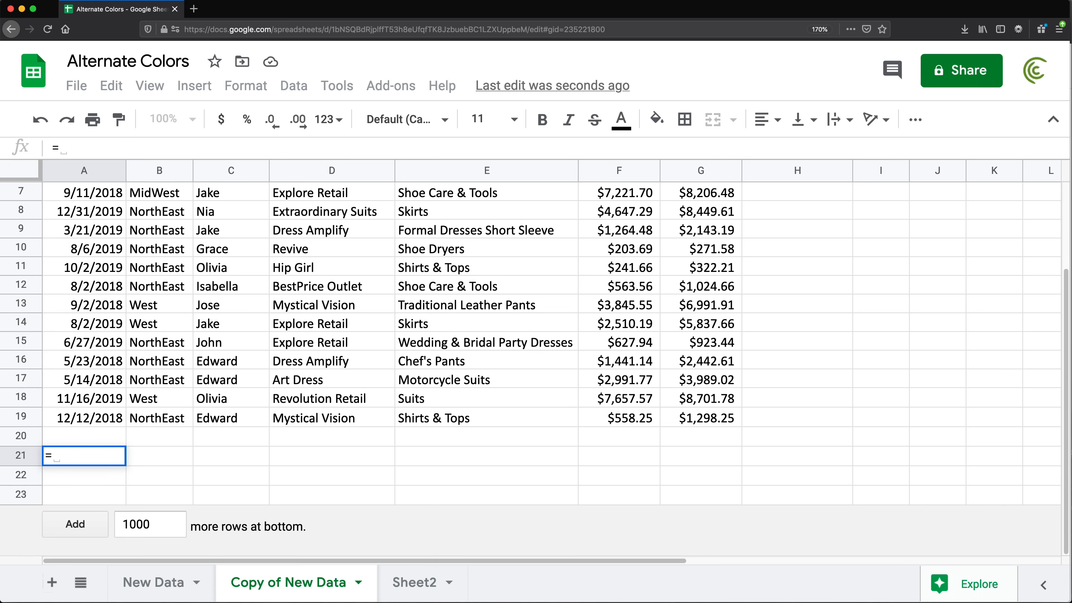
text(Col)
key(Tab)
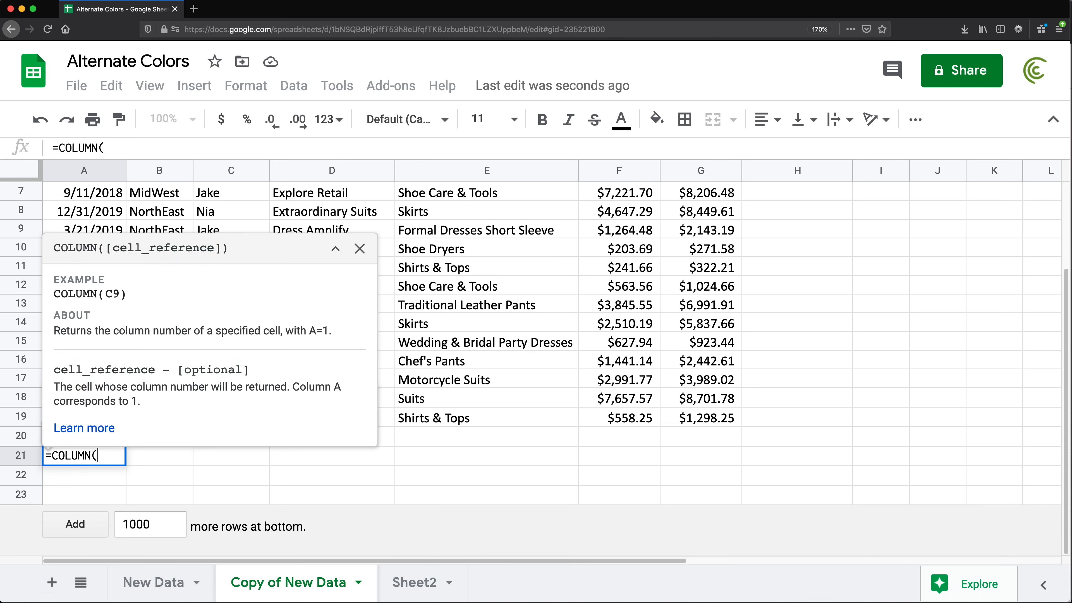
text())
key(Return)
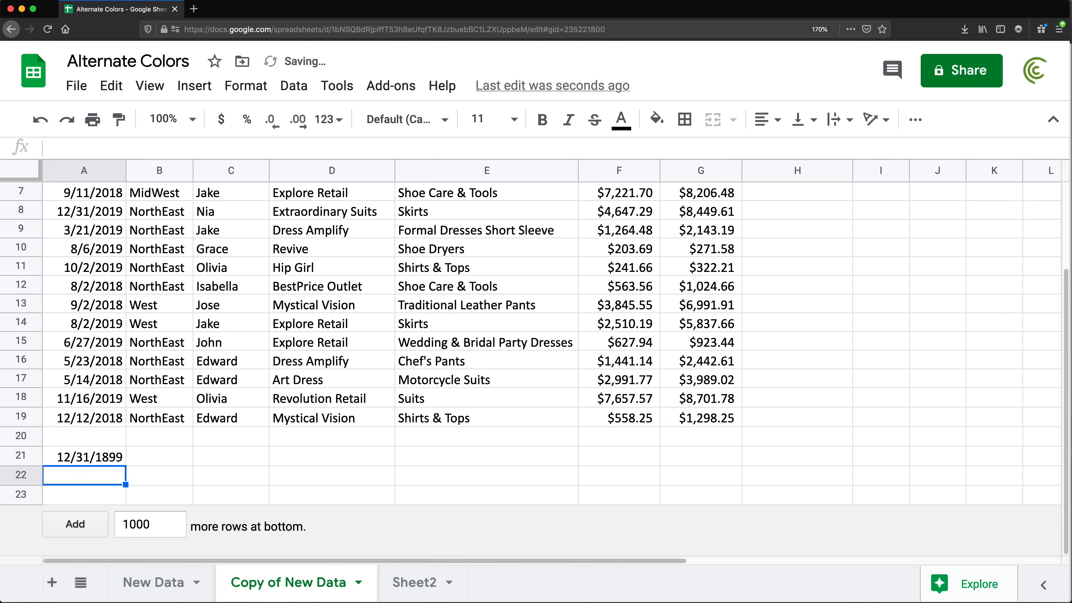
- Change cell A21 to the plain text number format and fill its formula across to G21
click(101, 462)
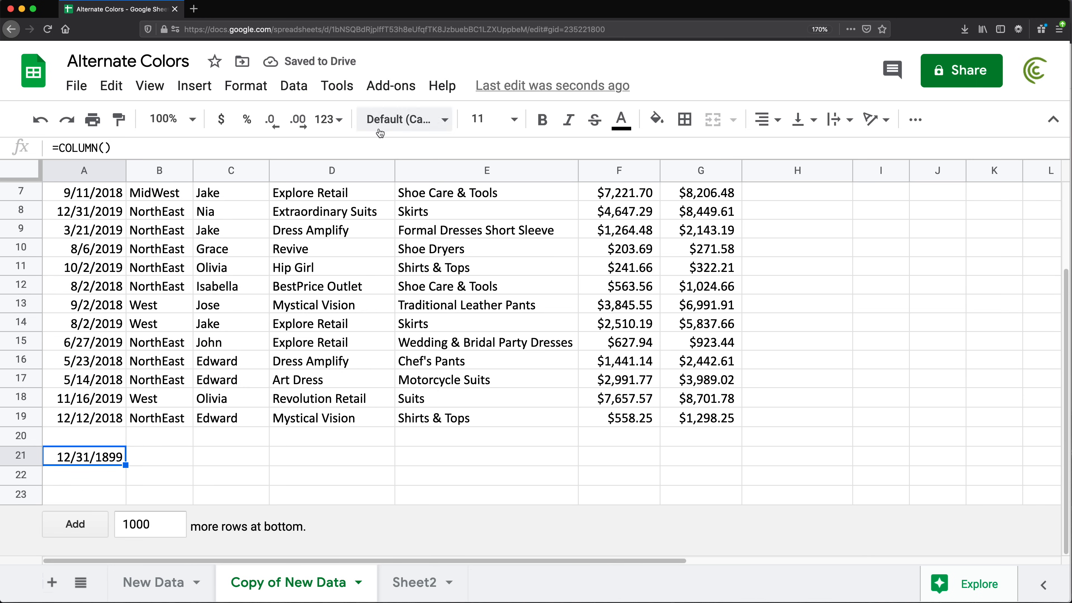
click(338, 123)
click(381, 182)
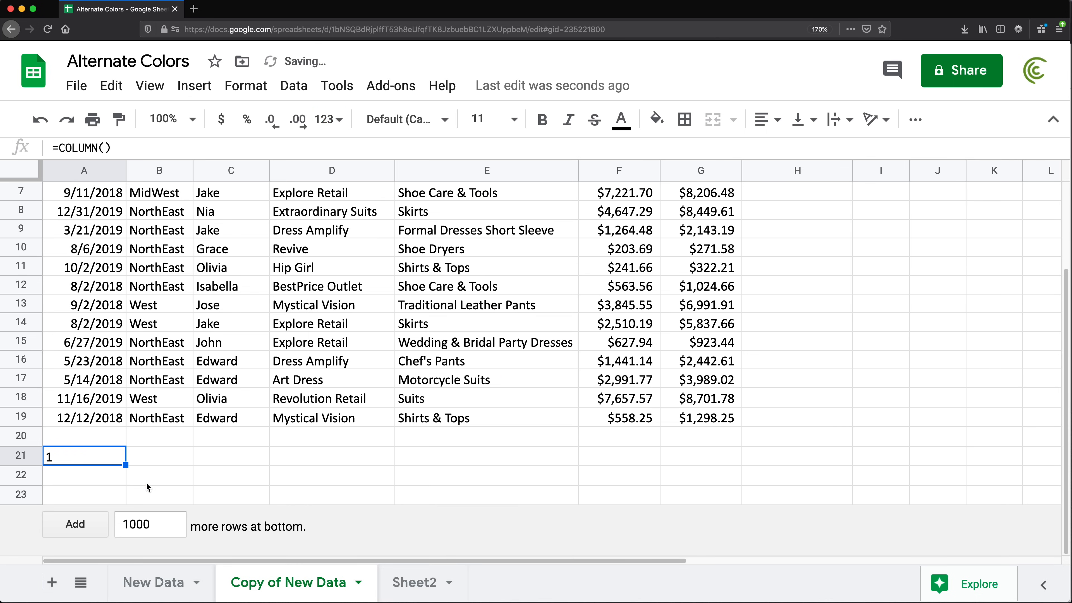
drag(126, 465, 675, 476)
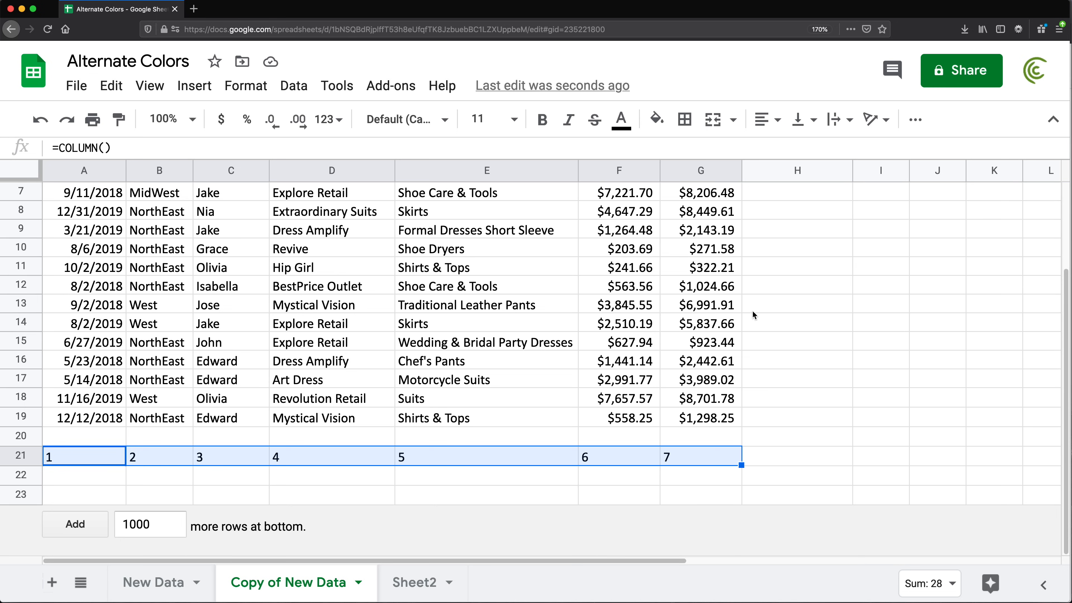
- Change the formula in A21 to =ISEVEN(COLUMN()) and fill it across to G21
double_click(75, 457)
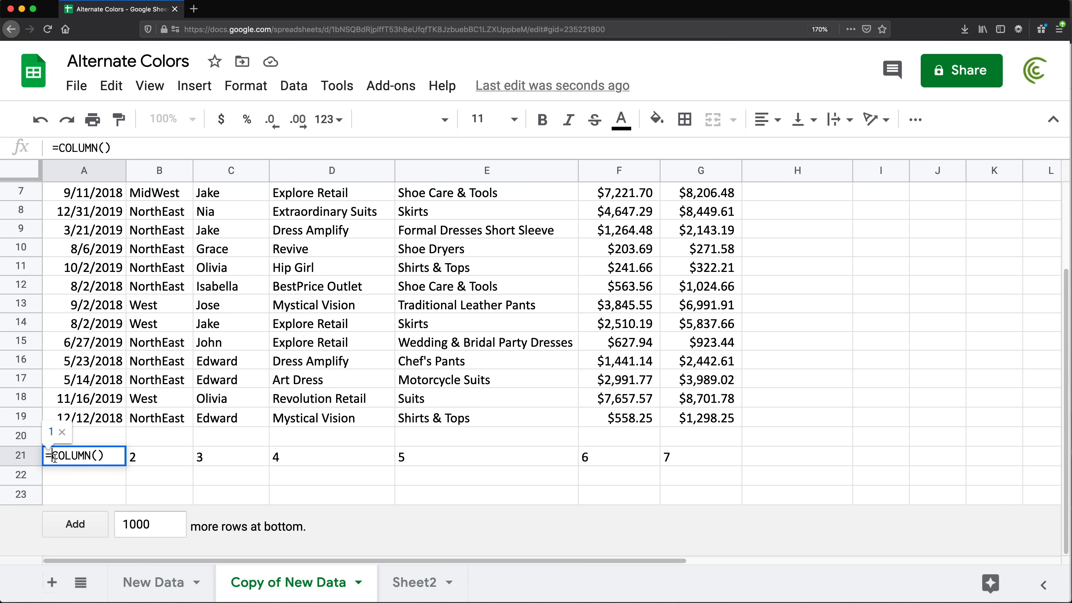
text(ISEVEN)
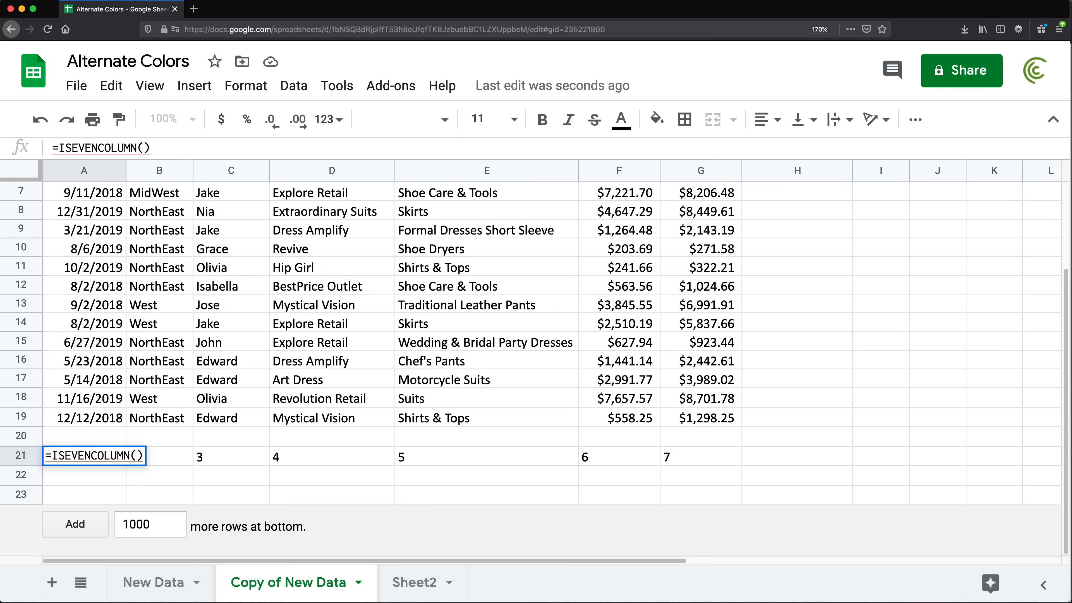
text(()
key(Right)
key(Right)
key(Right)
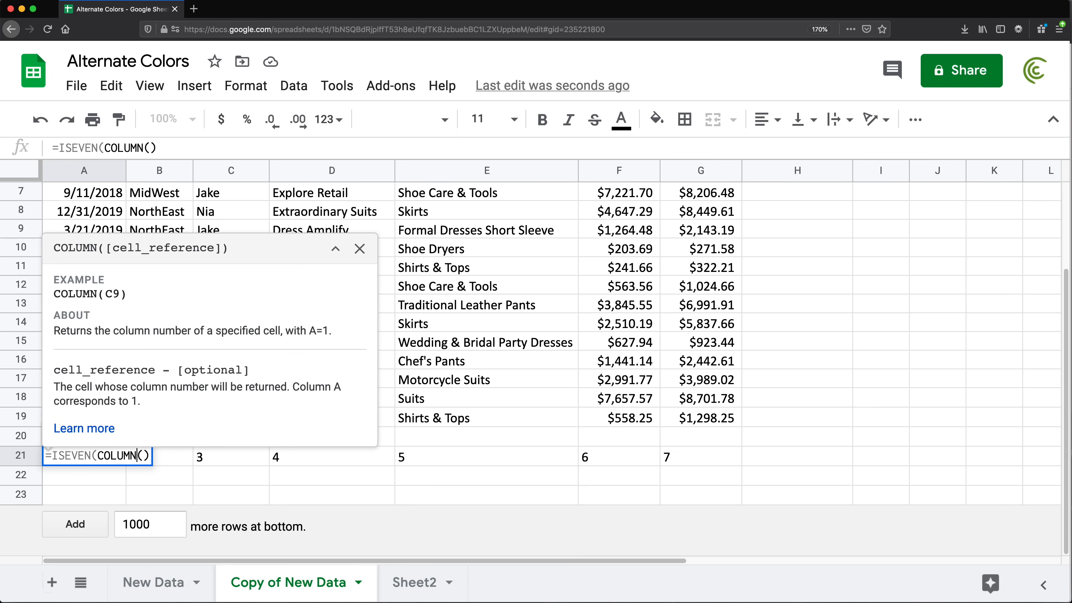
key(Right)
key(Right)
text())
key(Return)
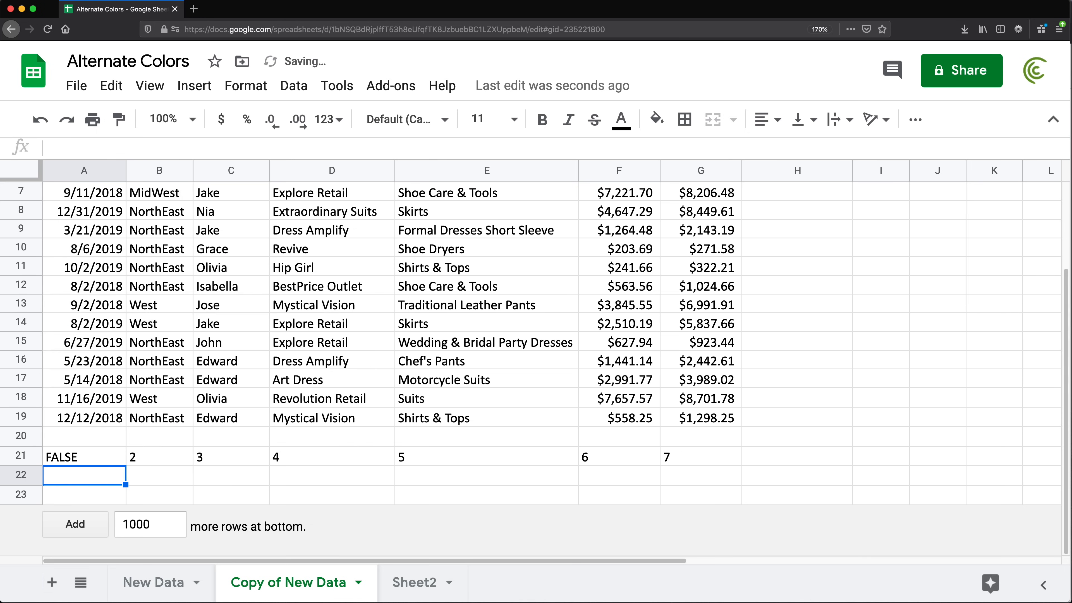
click(62, 460)
drag(126, 466, 709, 464)
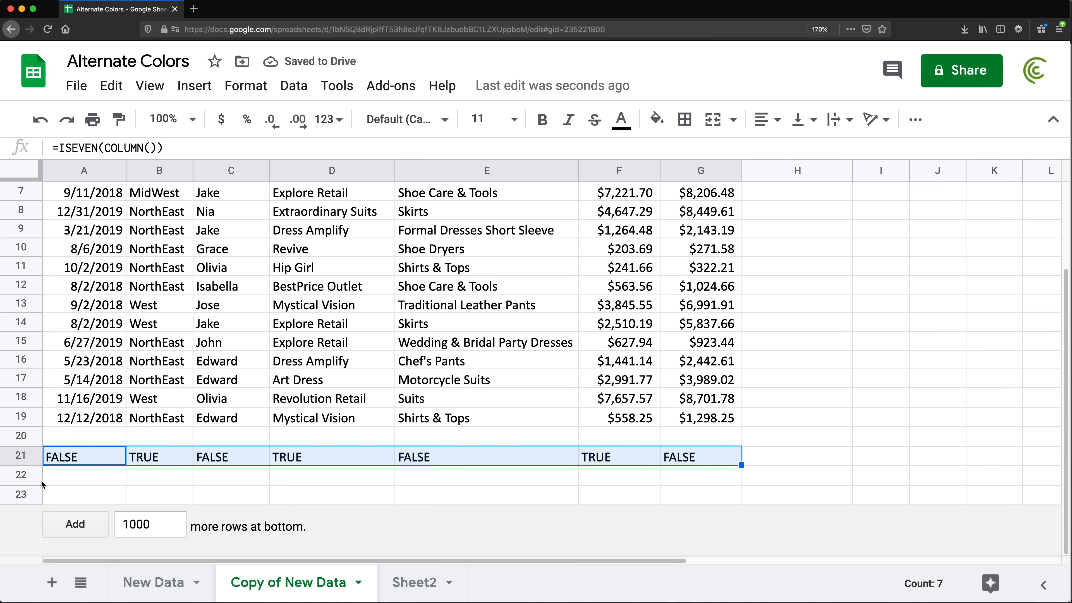
- Copy the formula text =ISEVEN(COLUMN()) from cell A21 and return to the start of the data
click(69, 462)
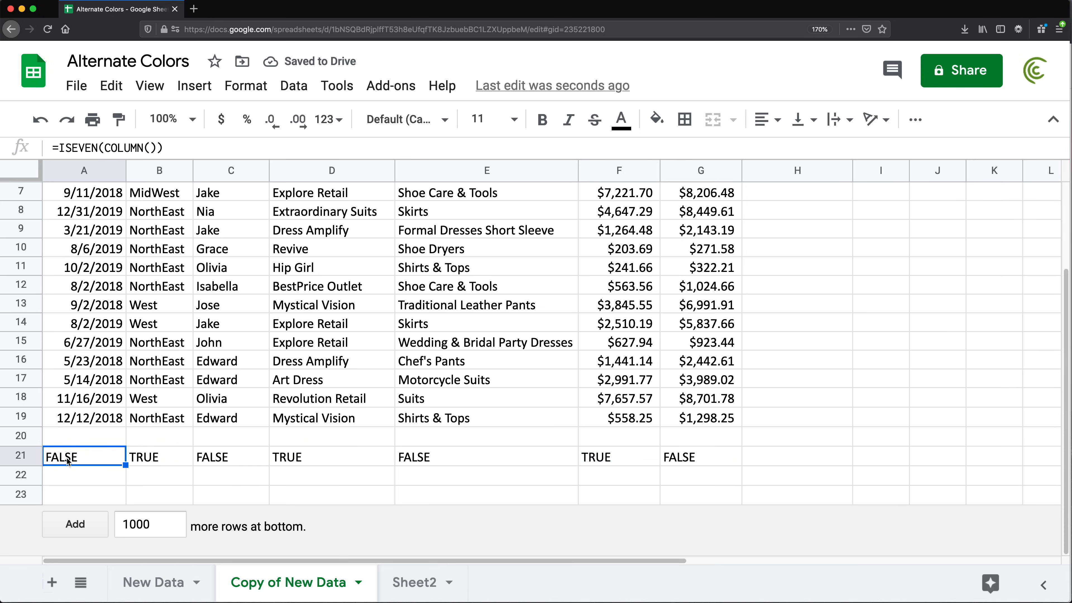
double_click(82, 462)
triple_click(88, 459)
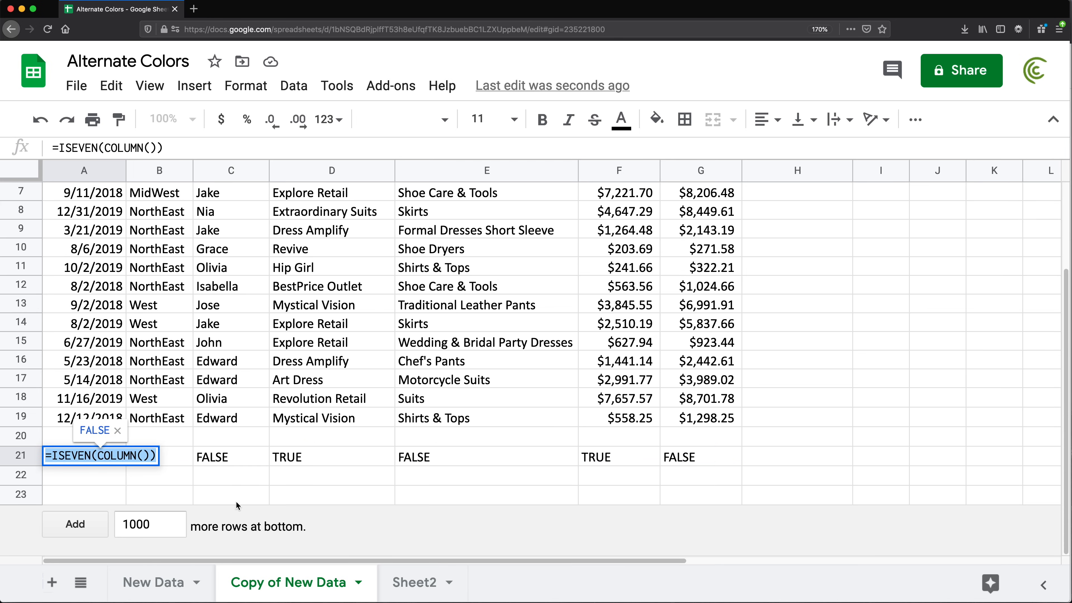
key(Escape)
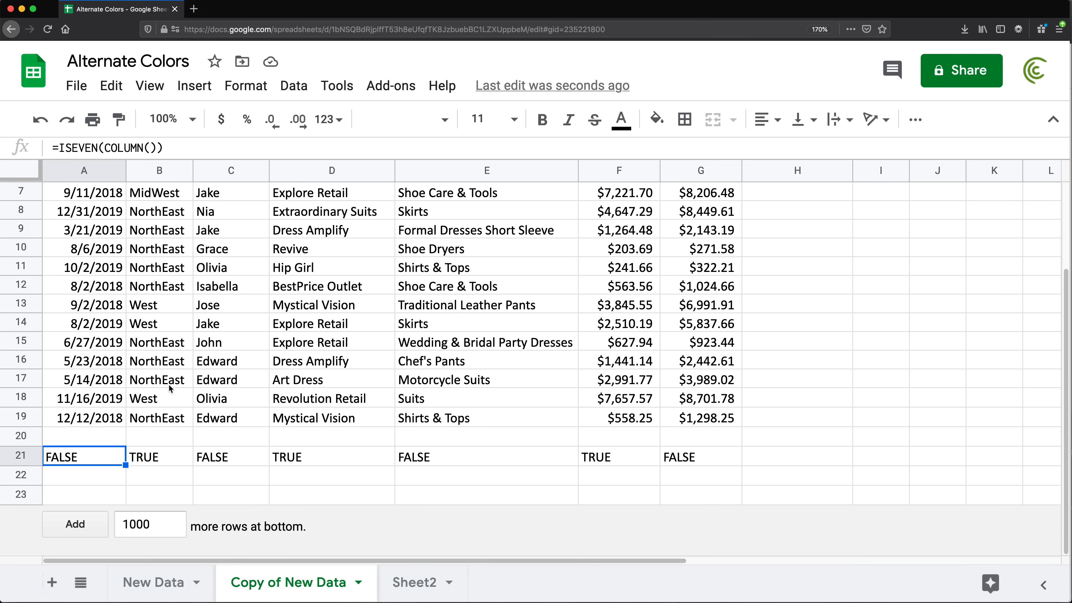
scroll(168, 397, up, 5)
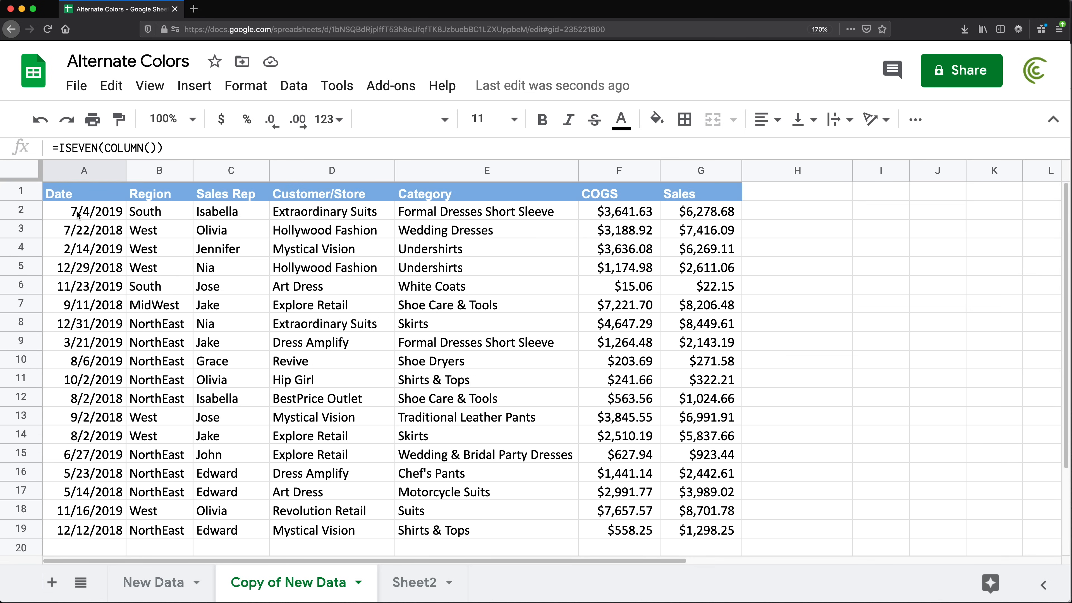
scroll(104, 510, down, 5)
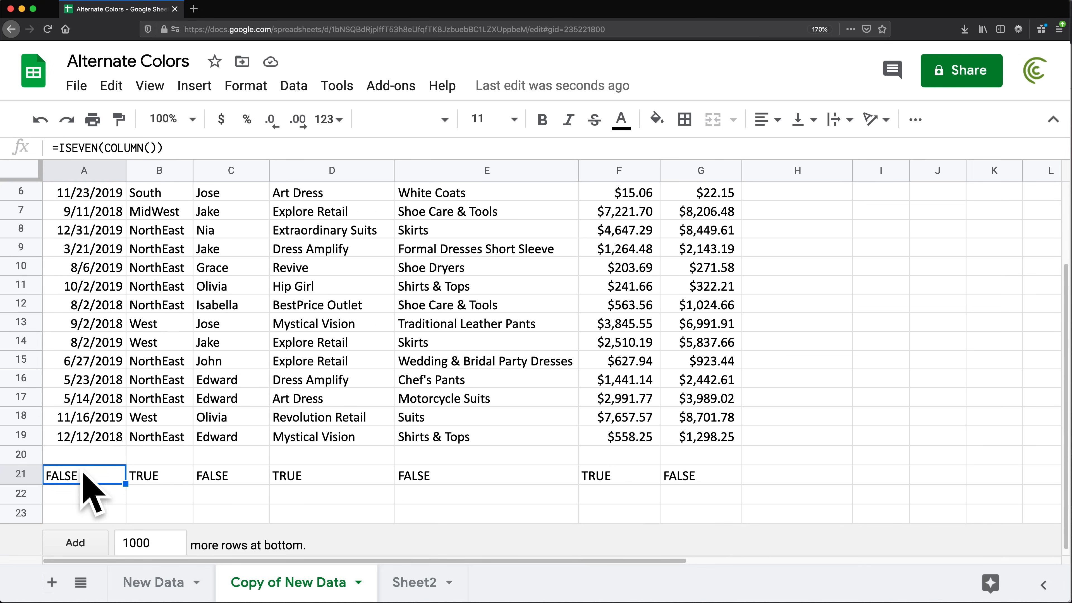
scroll(101, 342, up, 5)
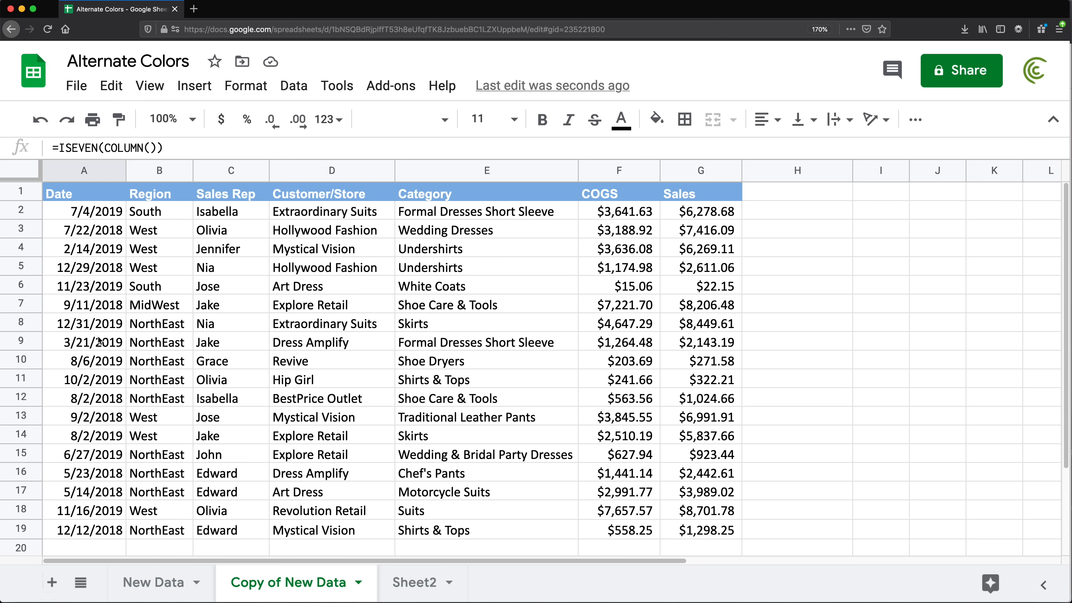
- Create a conditional format rule for A2:G19 using the custom formula =ISEVEN(COLUMN())
drag(76, 217, 722, 531)
click(249, 86)
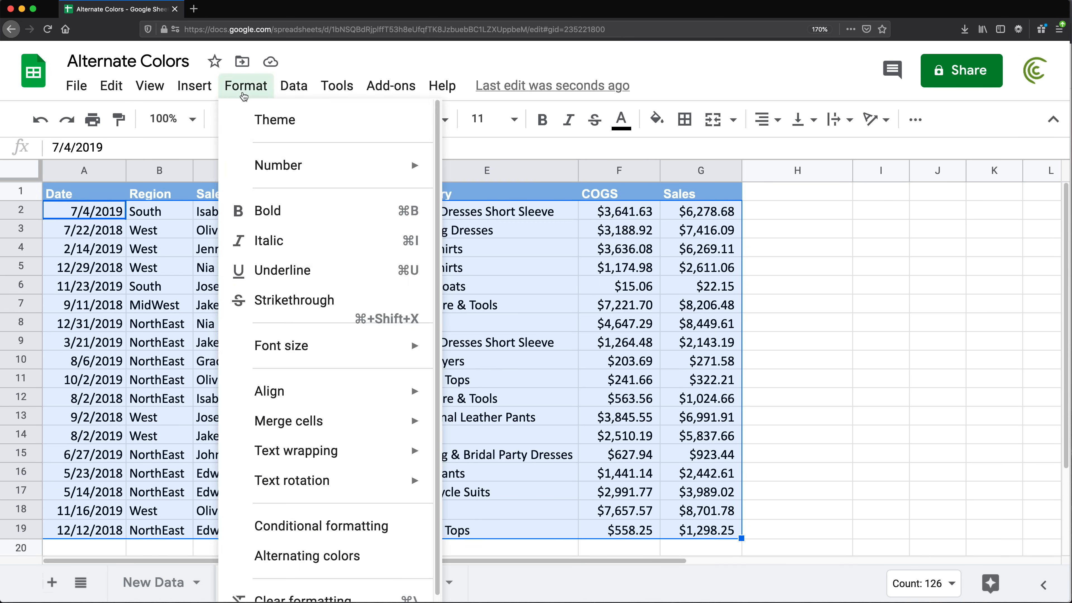
click(343, 528)
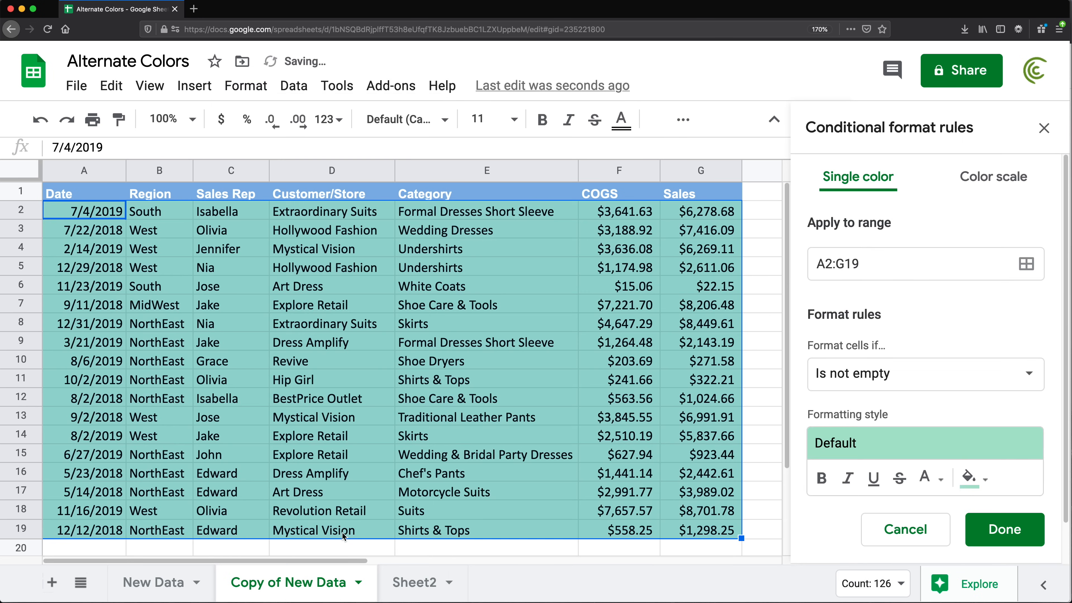
click(861, 385)
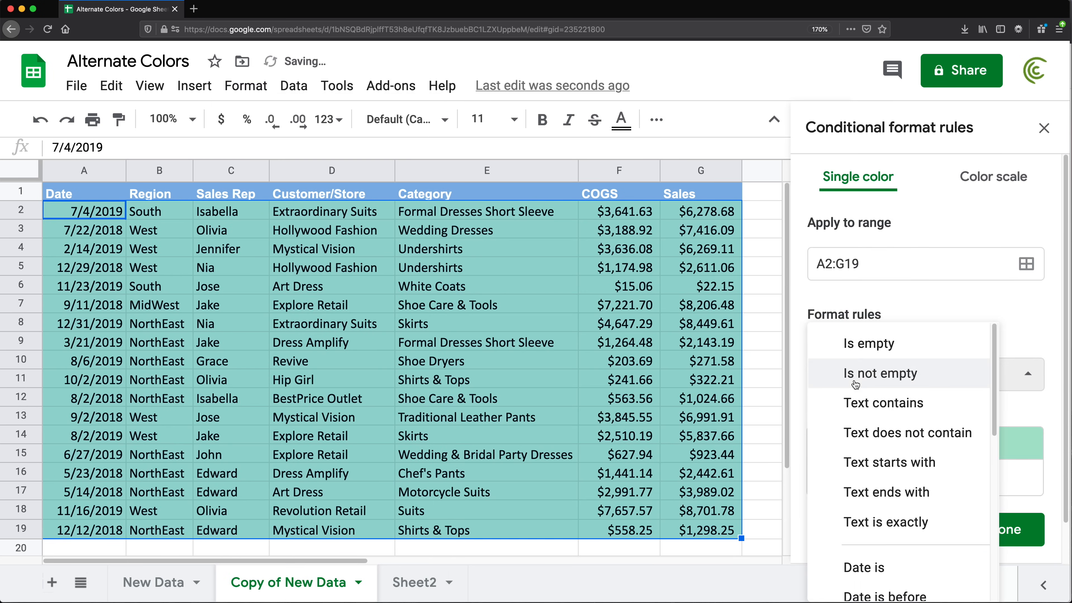
scroll(899, 528, down, 5)
click(901, 588)
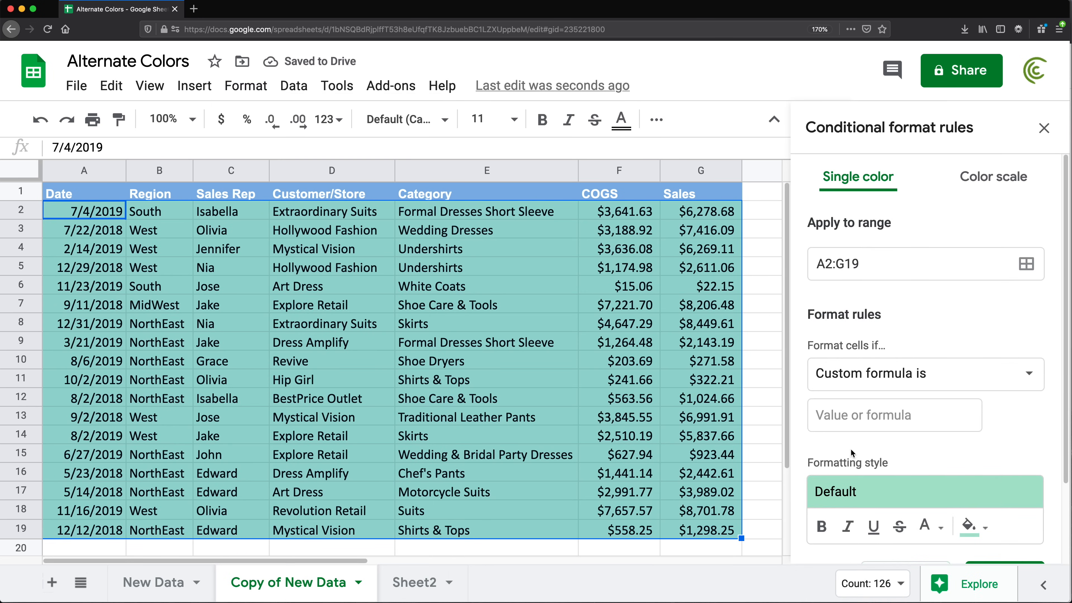
click(846, 420)
text(=ISEVEN(COLUMN()))
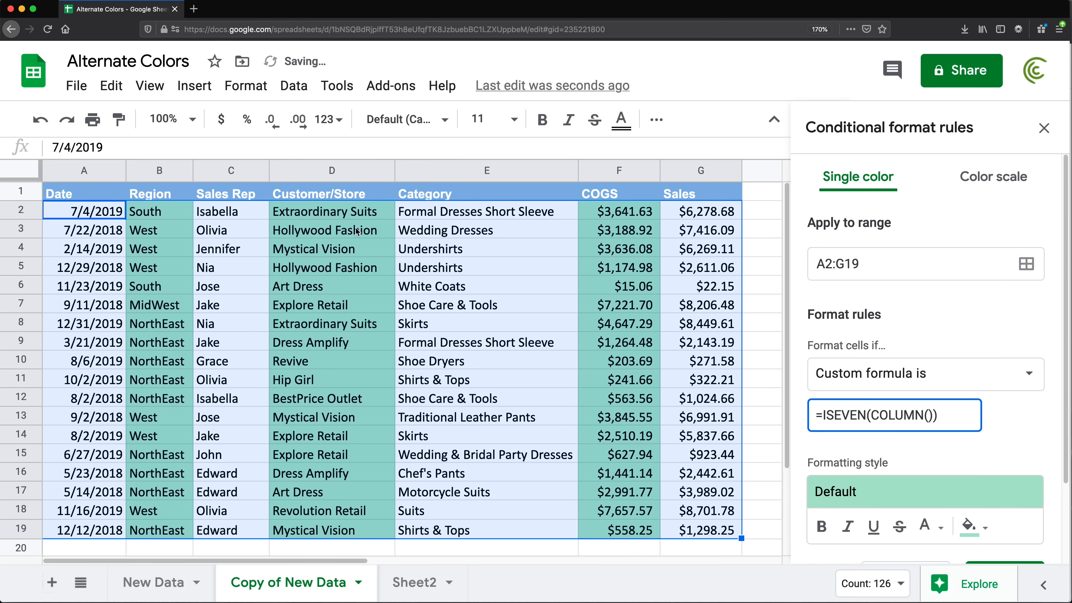
- Set the even-column rule's fill color to light purple and save the rule
scroll(1021, 435, down, 3)
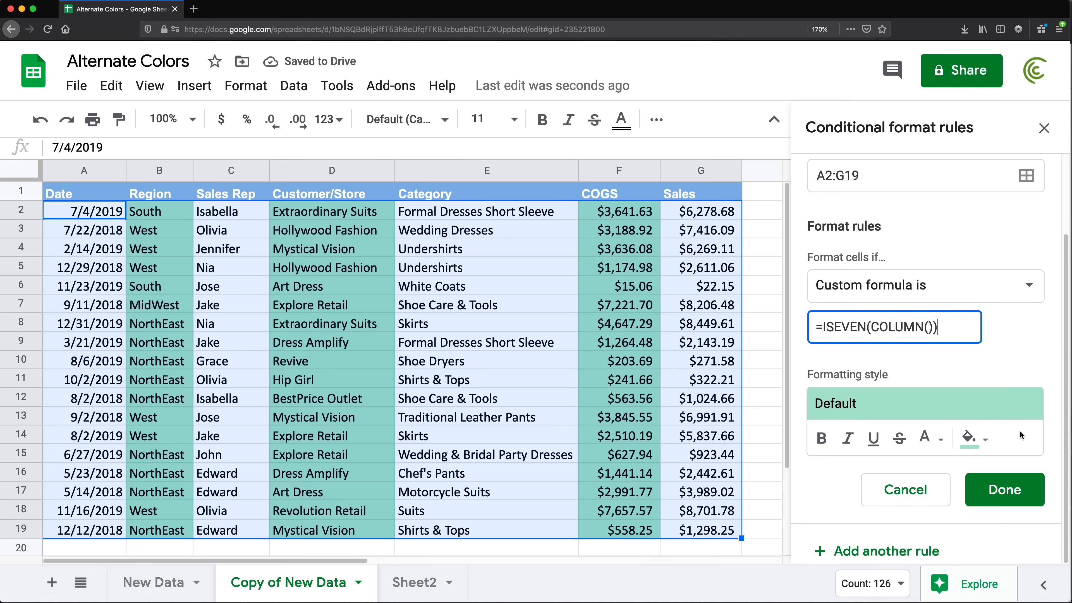
click(975, 439)
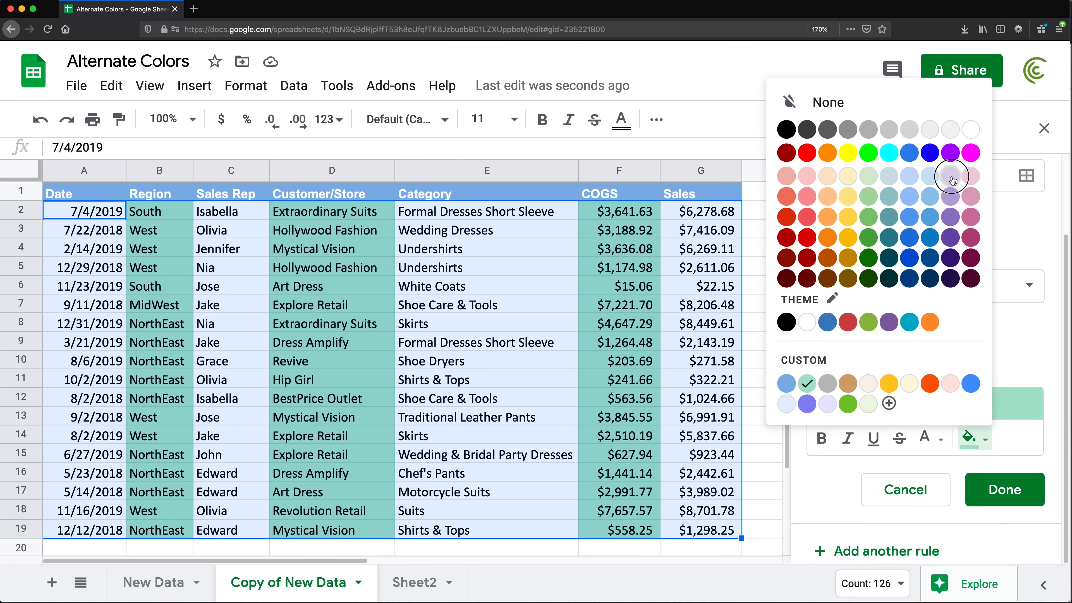
click(952, 180)
click(988, 497)
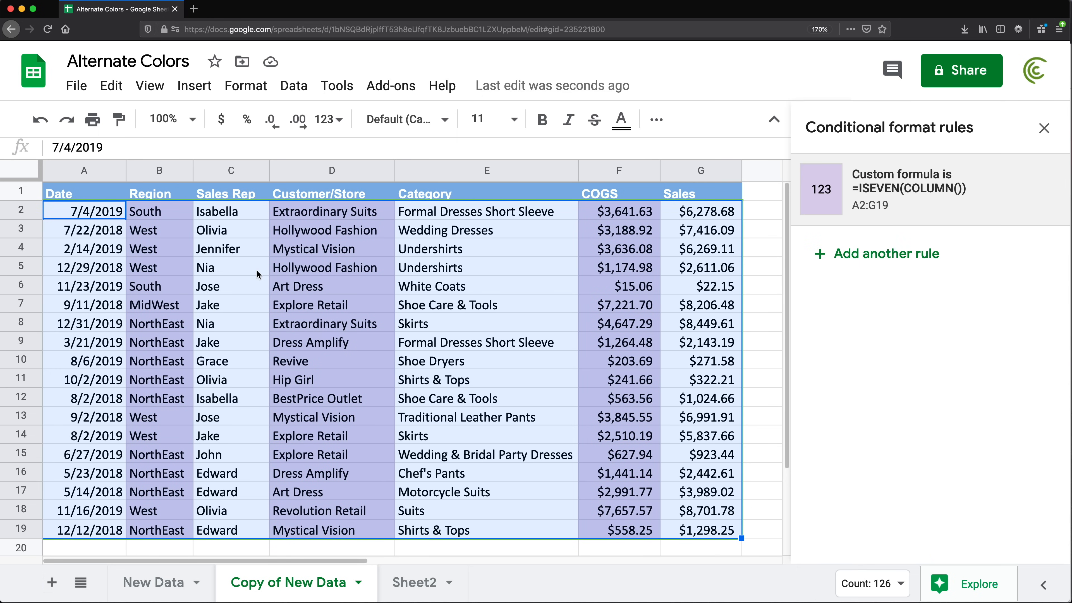
- Add a second conditional format rule for A2:G19 using the custom formula =ISODD(COLUMN())
scroll(259, 275, down, 3)
scroll(258, 274, up, 3)
mouse_move(943, 199)
click(870, 259)
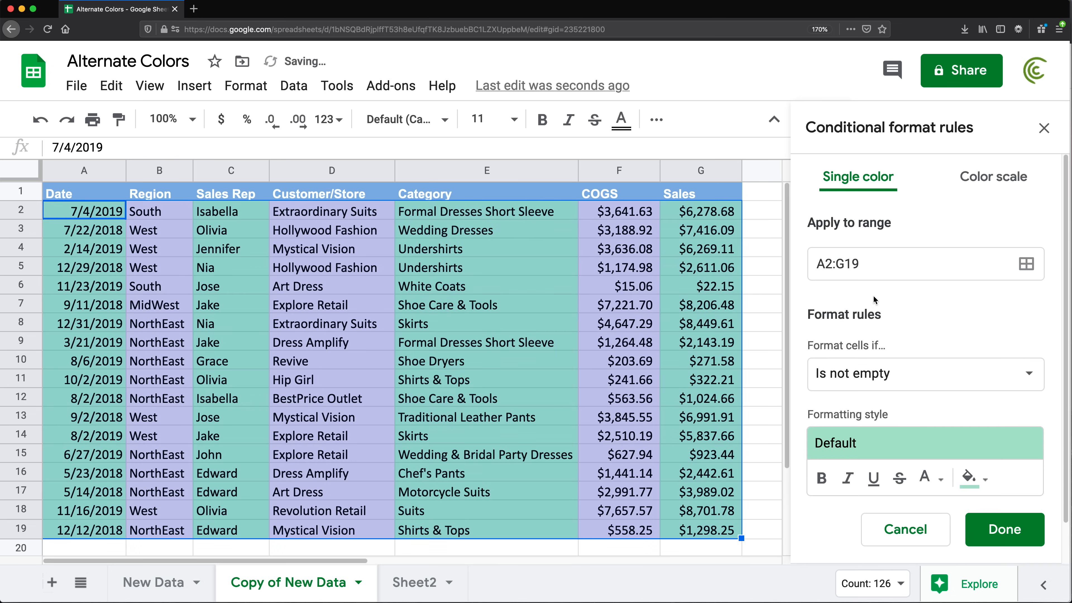
click(877, 265)
click(899, 373)
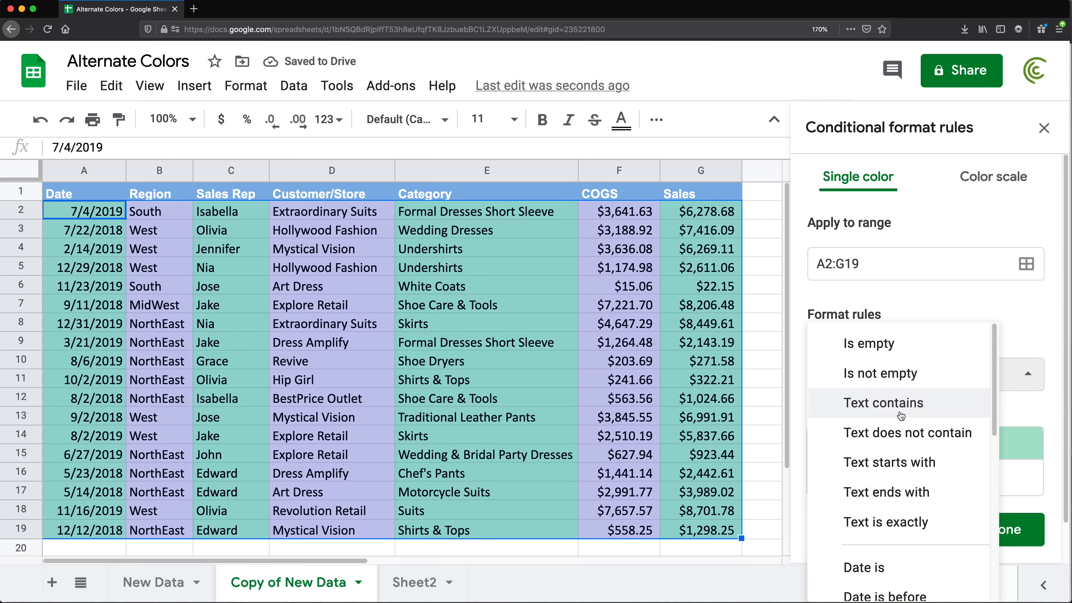
scroll(899, 482, down, 5)
click(894, 596)
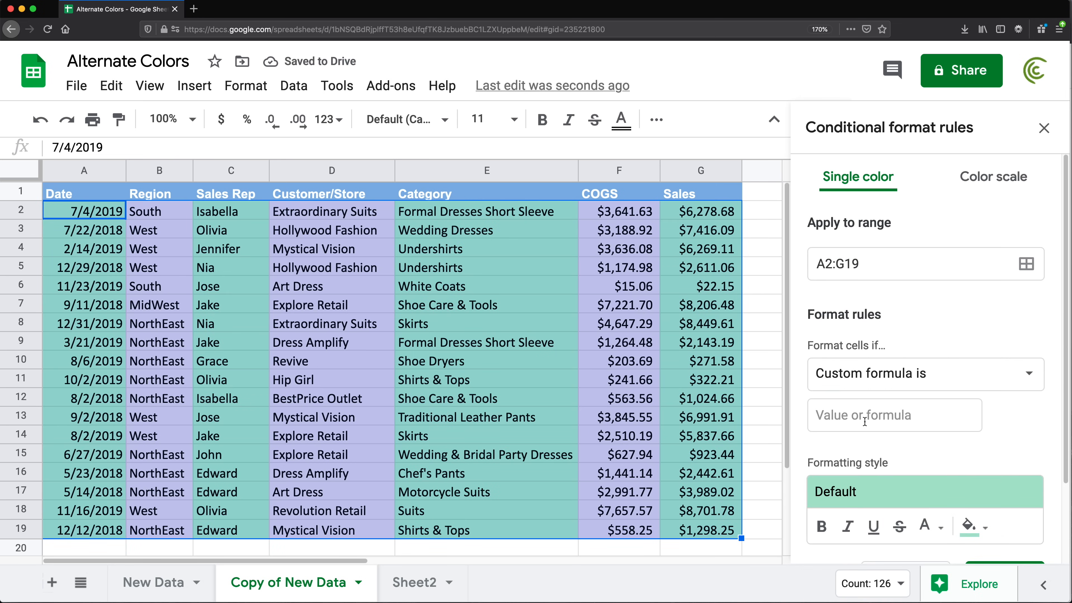
click(865, 421)
text(=ISEVEN(COLUMN()))
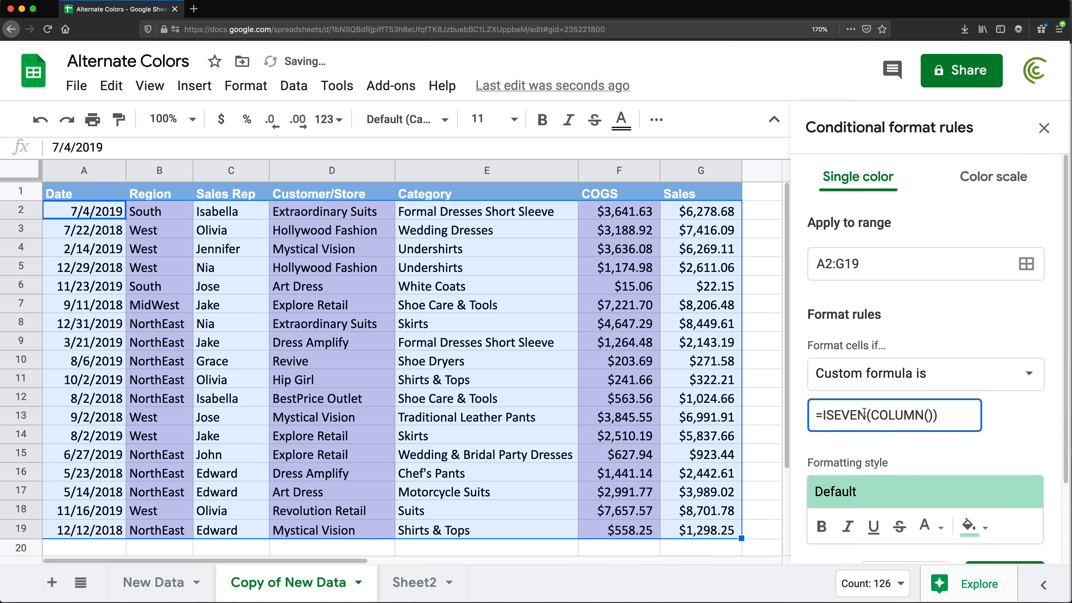
drag(866, 416, 832, 417)
text(ODD)
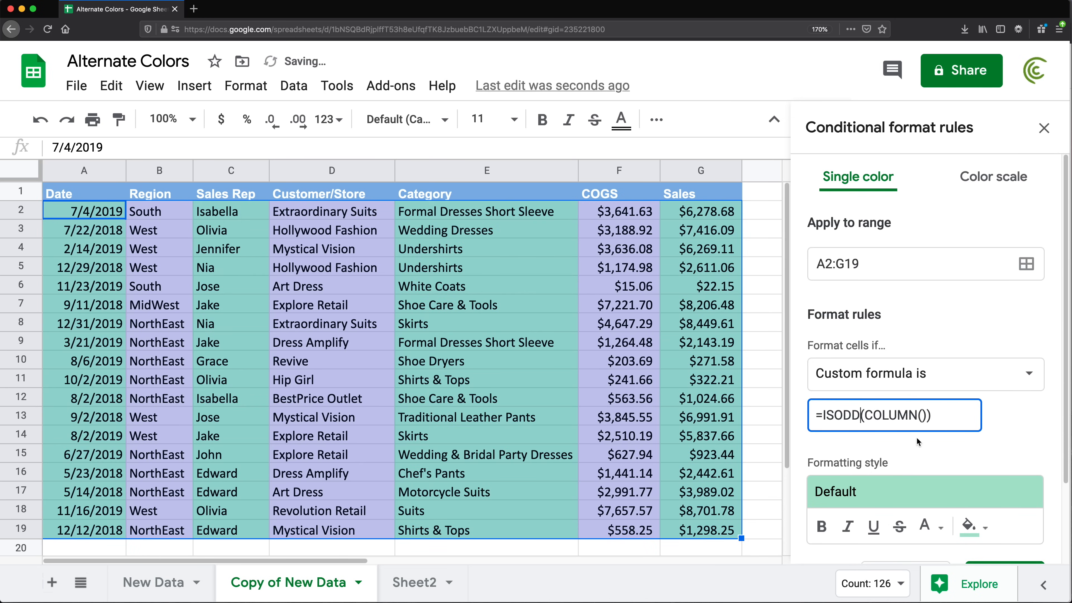
- Set the odd-column rule's fill color to light yellow and save the rule
scroll(918, 442, down, 3)
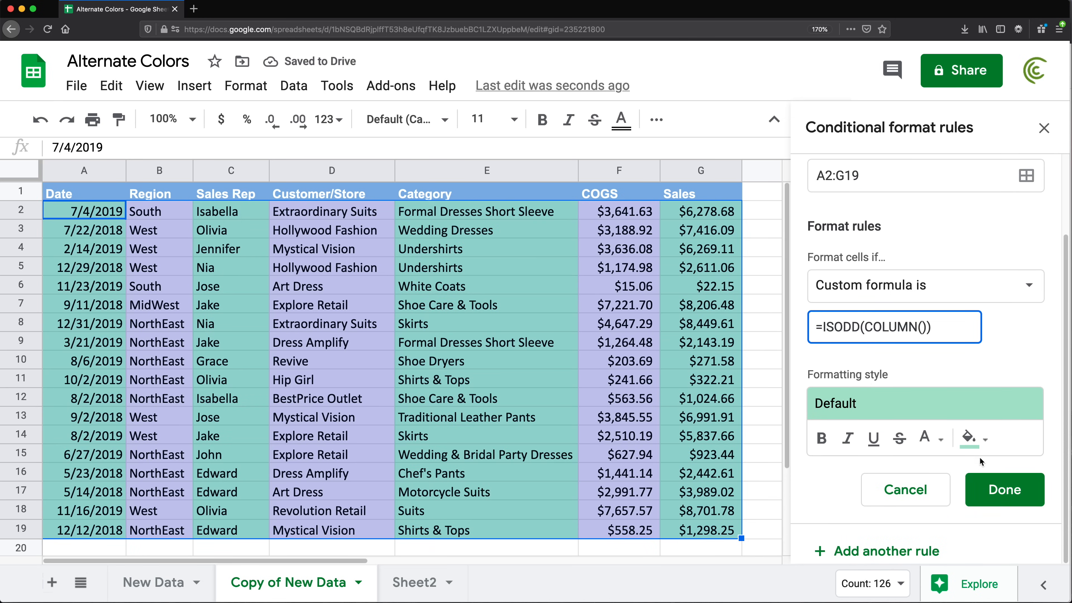
click(980, 442)
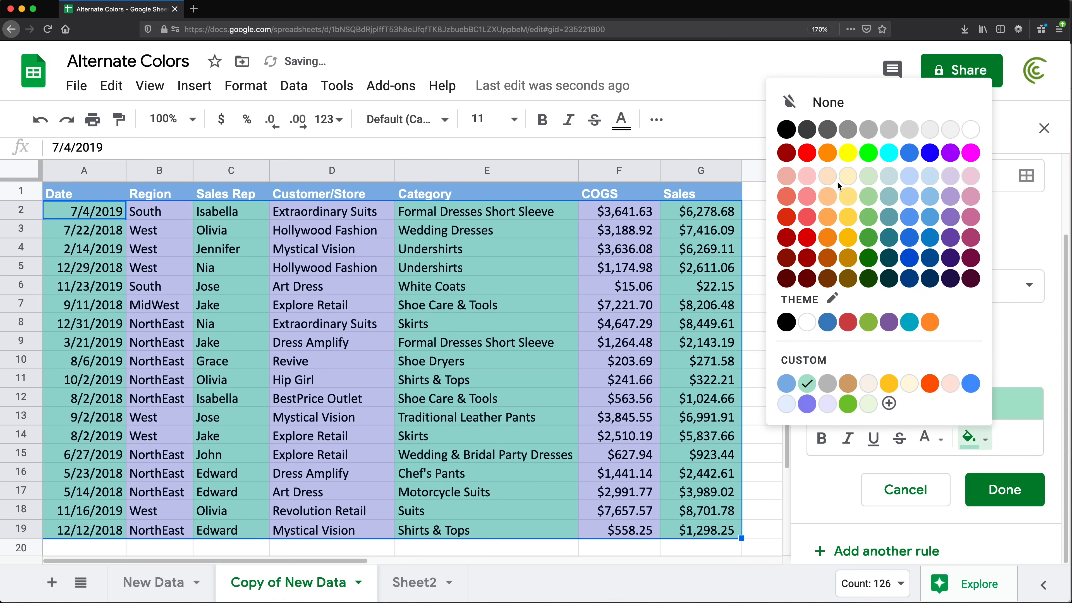
click(848, 176)
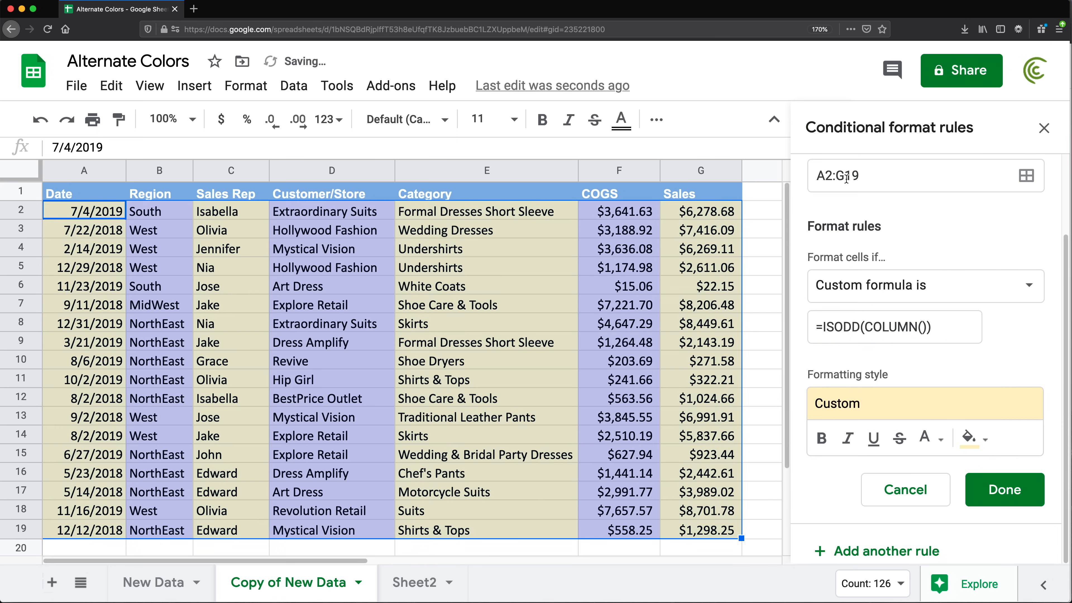
click(1014, 491)
- Clear the helper formulas from A21:G21 below the sales table
click(253, 288)
scroll(288, 313, down, 2)
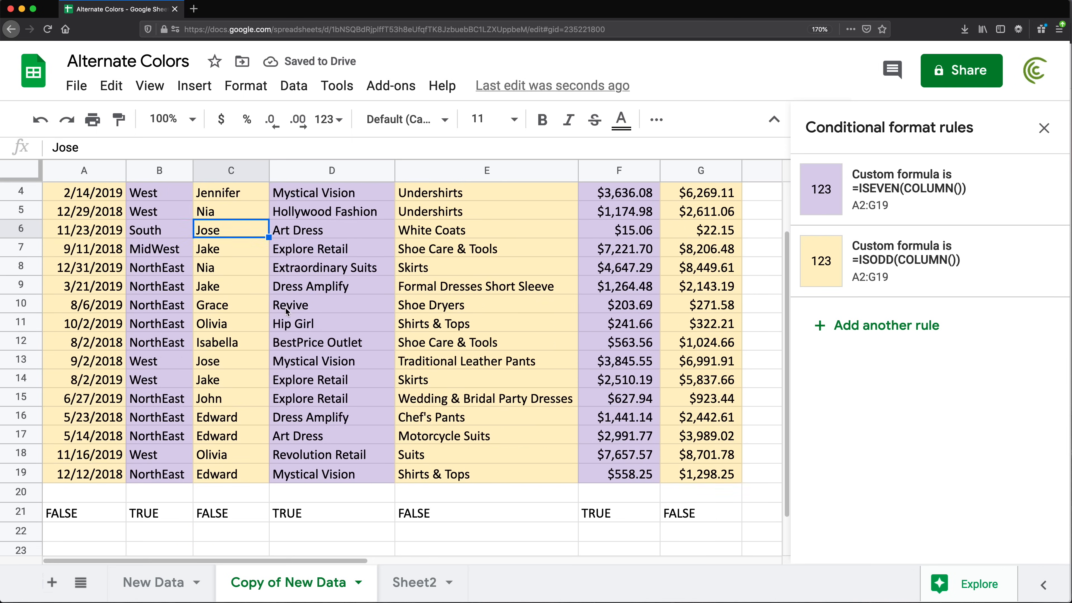
scroll(286, 312, down, 2)
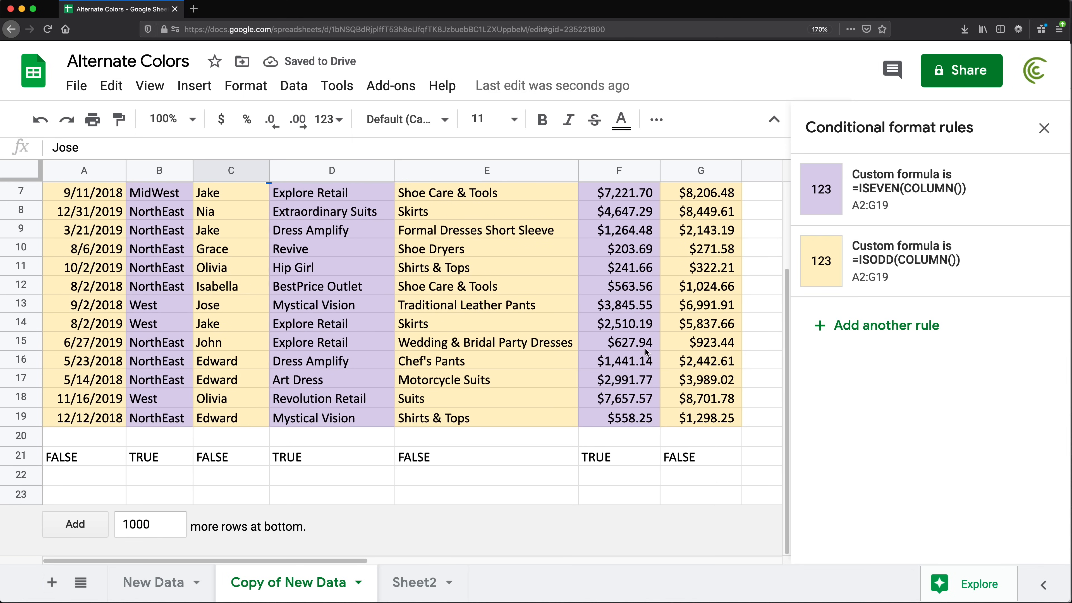
drag(71, 462, 720, 454)
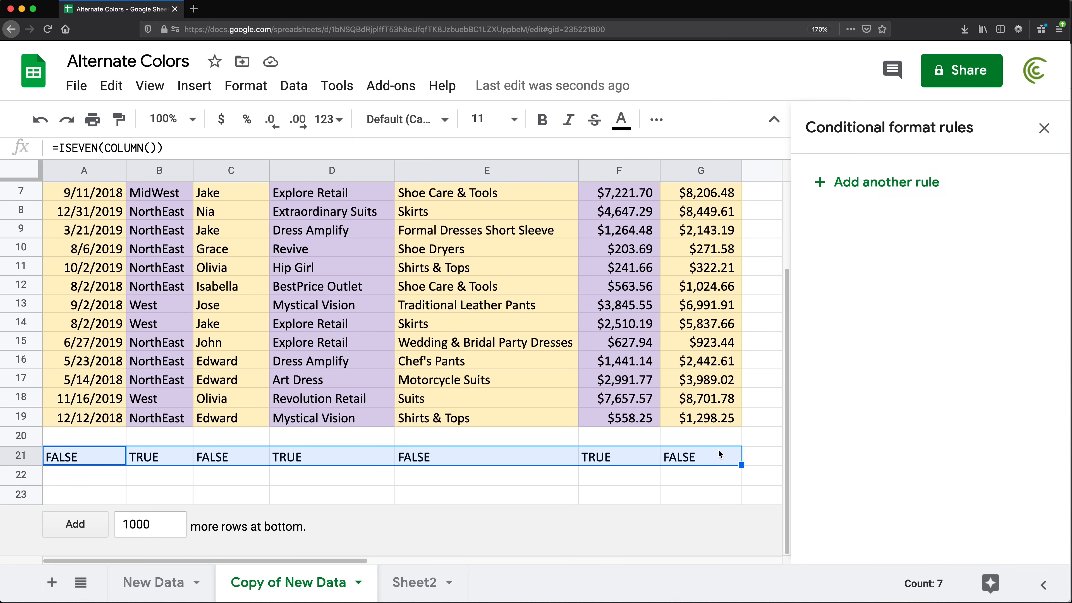
key(Delete)
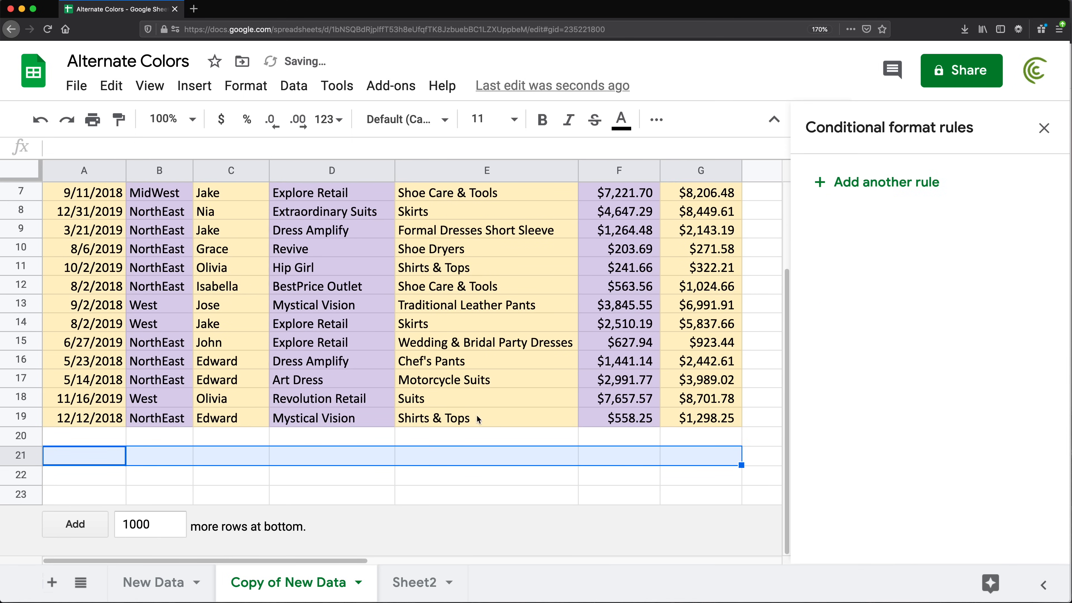
click(324, 421)
- Remove both the ISEVEN and ISODD conditional format rules from the sales table and close the rule settings
scroll(397, 424, up, 3)
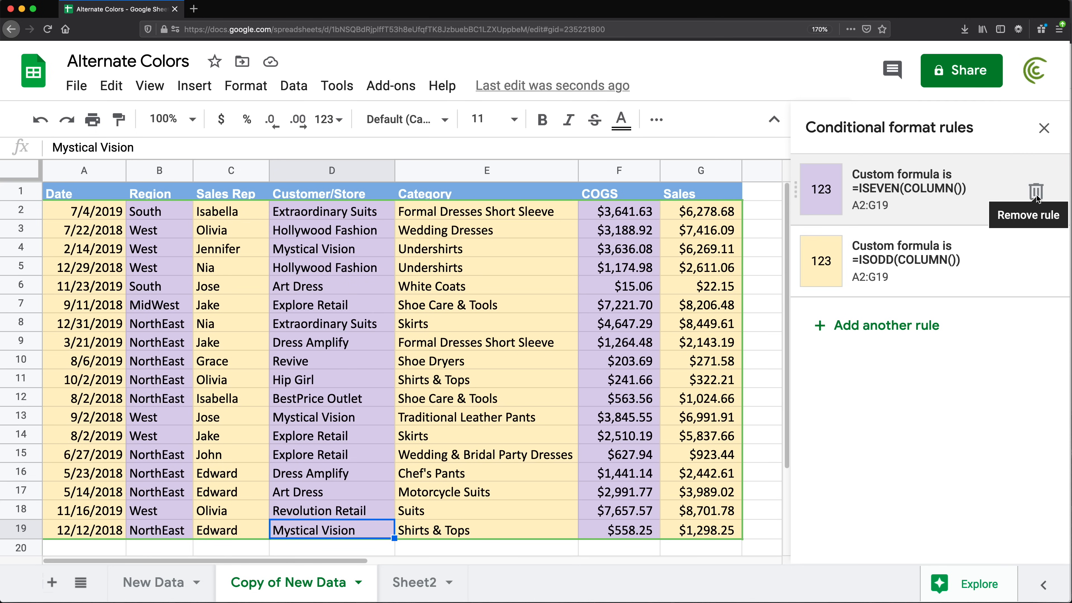
click(1038, 195)
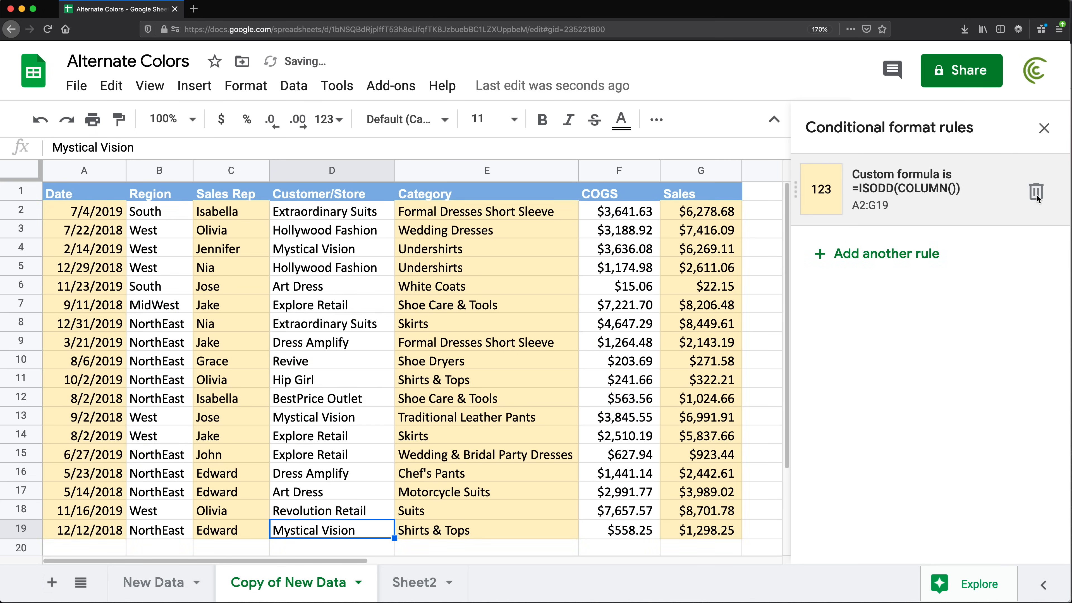
click(1037, 193)
click(1040, 129)
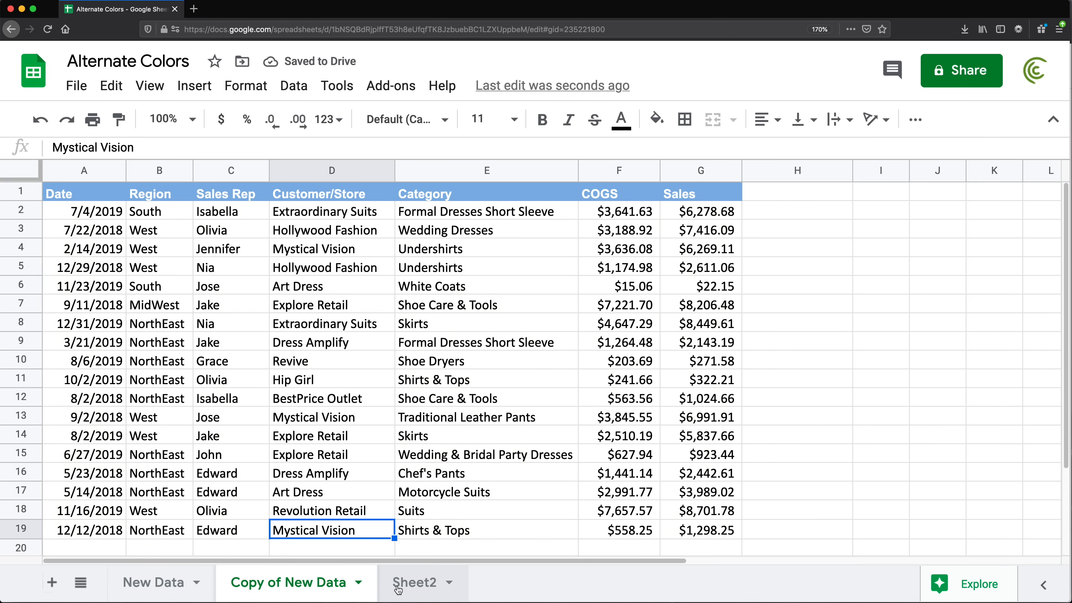
- Add a new sheet and enter the heading Jan in A1 with three first names in A2:C2
click(52, 583)
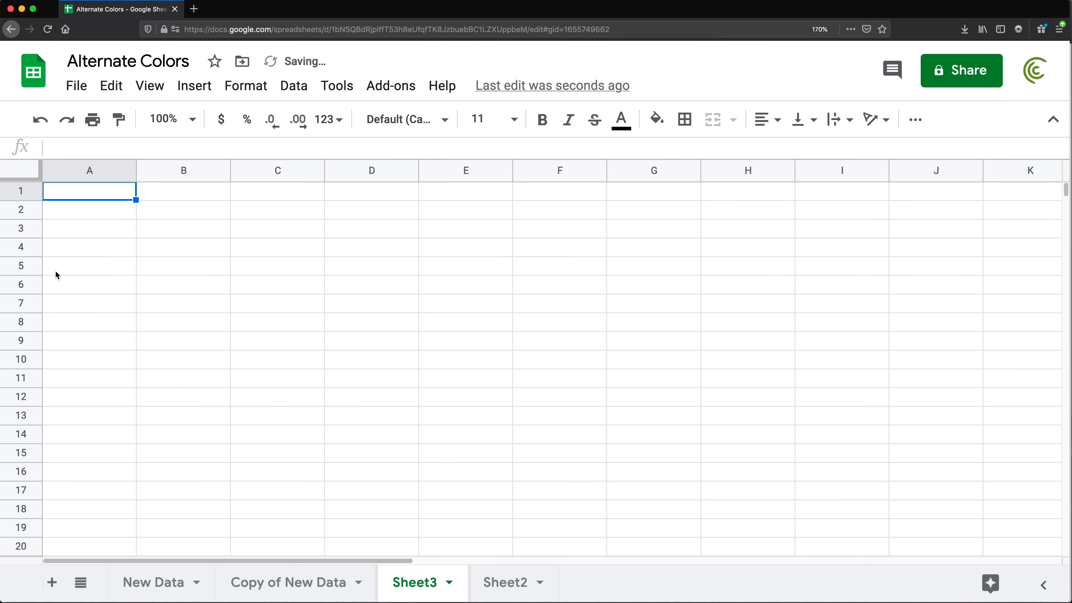
key(super+equal)
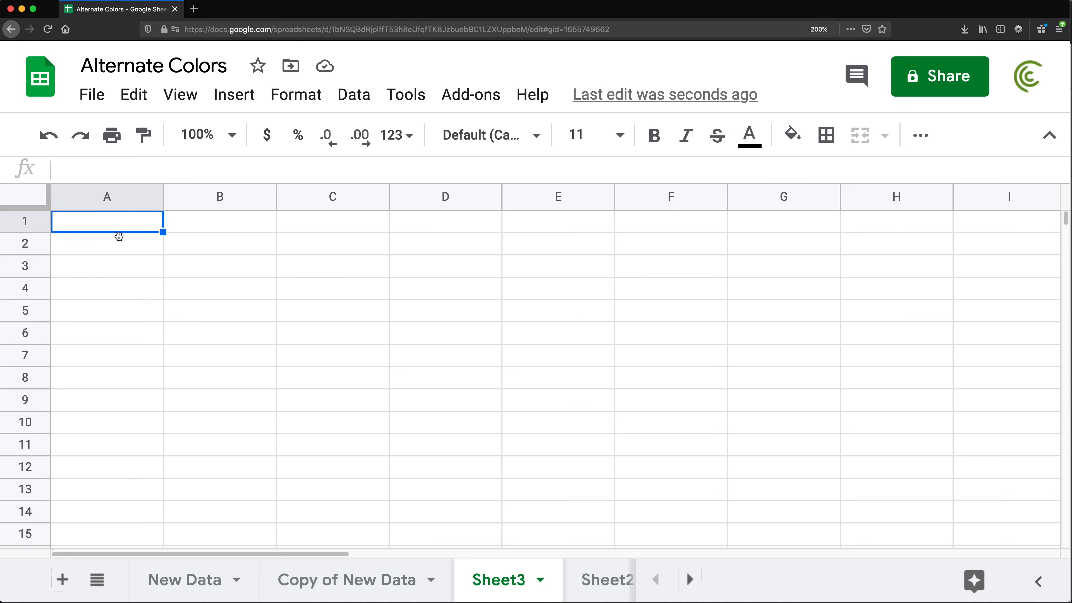
text(Jan)
key(Return)
text(Linda)
key(Tab)
text(Peter)
key(Tab)
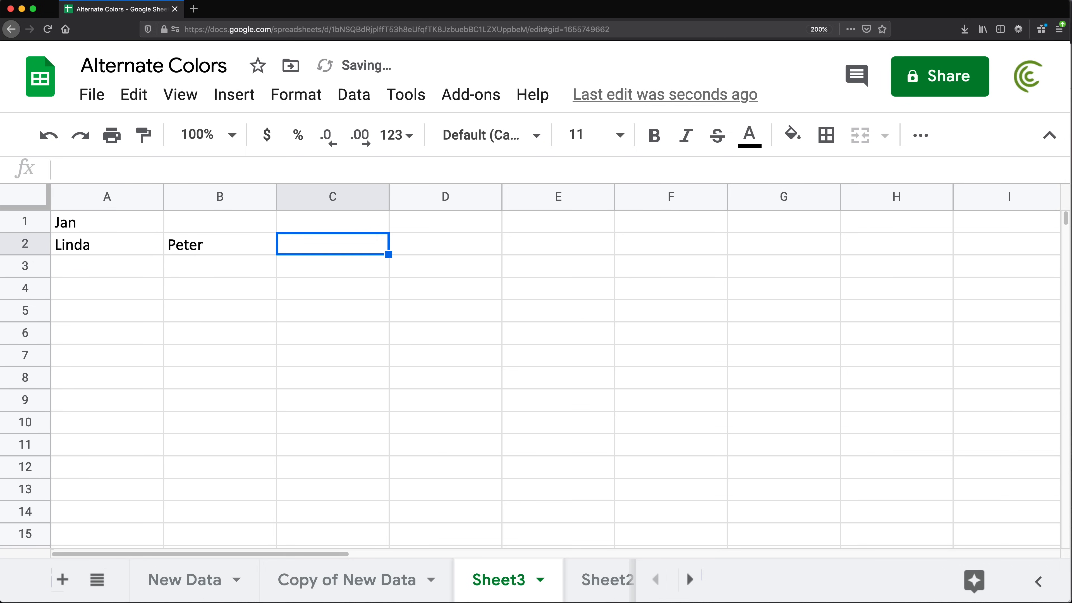
text(Jake)
key(Return)
- Enter the heading Feb in D1 with two first names below it in D2:E2
key(Up)
key(Up)
key(Right)
text(Feb)
key(Return)
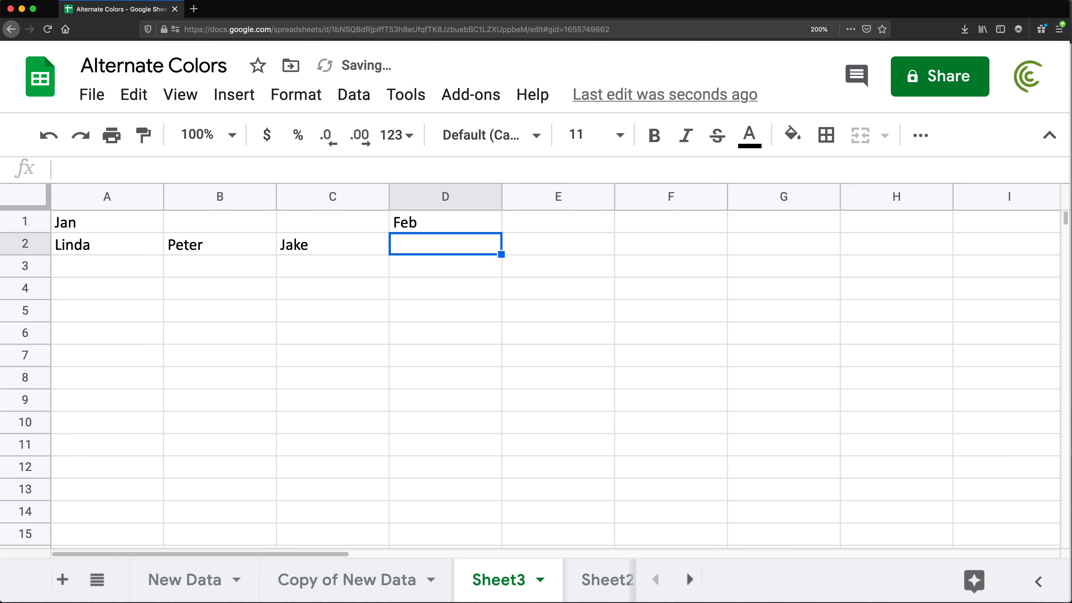
text(Amanda)
key(Tab)
text(Lisa)
key(Tab)
- Enter the heading Mar in F1 and continue the row of first names in F2 and G2
key(Up)
text(Mar)
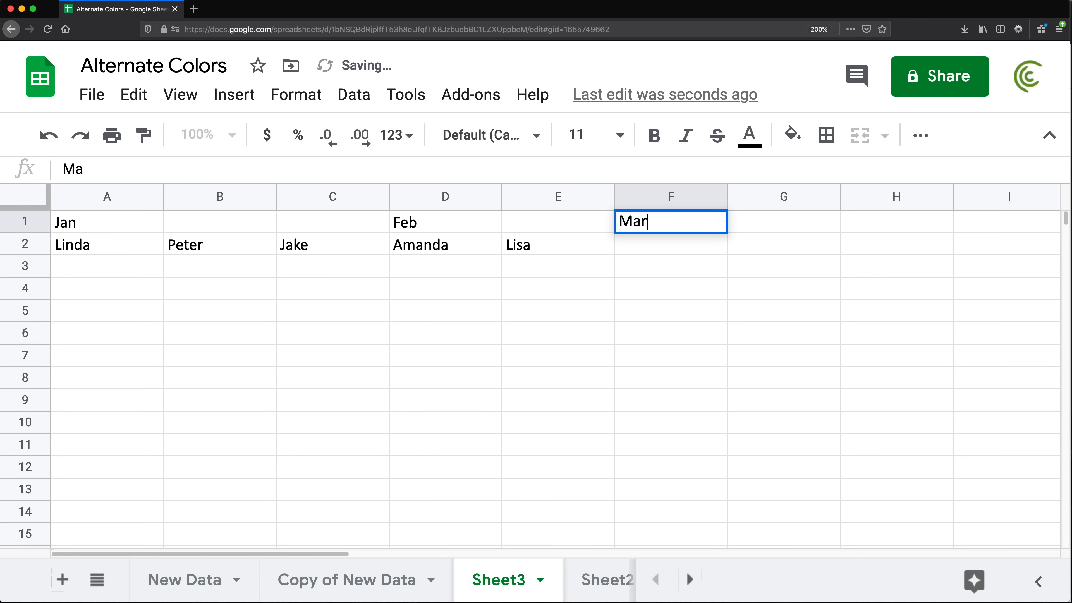
key(Return)
text(Jane)
key(Tab)
text(John)
key(Return)
key(ctrl+minus)
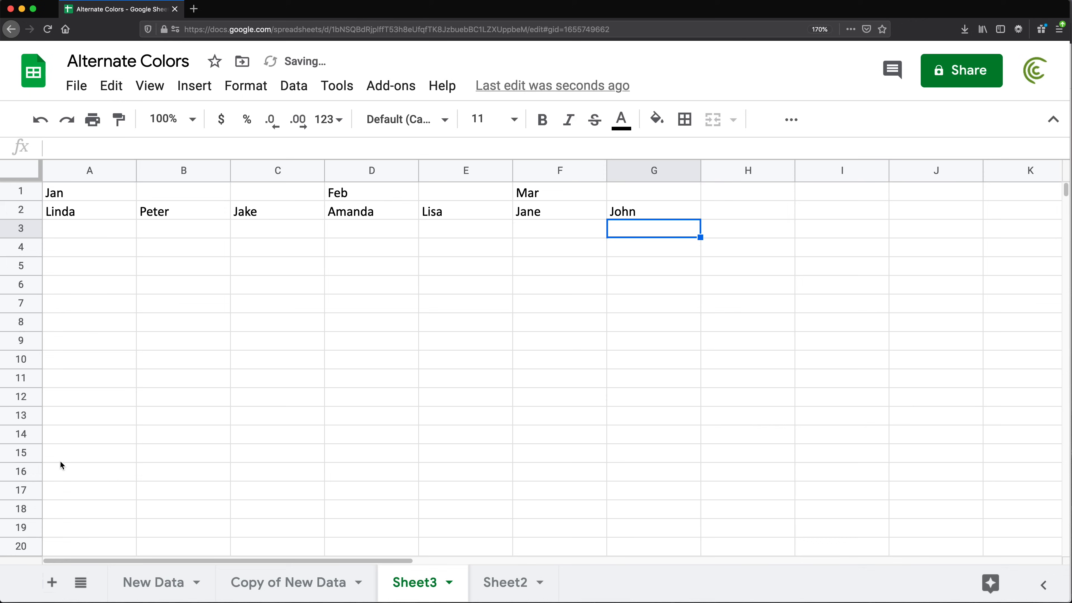
- Enter the heading Apr in G1 and add one more first name in H2
click(632, 218)
key(Up)
text(Apr)
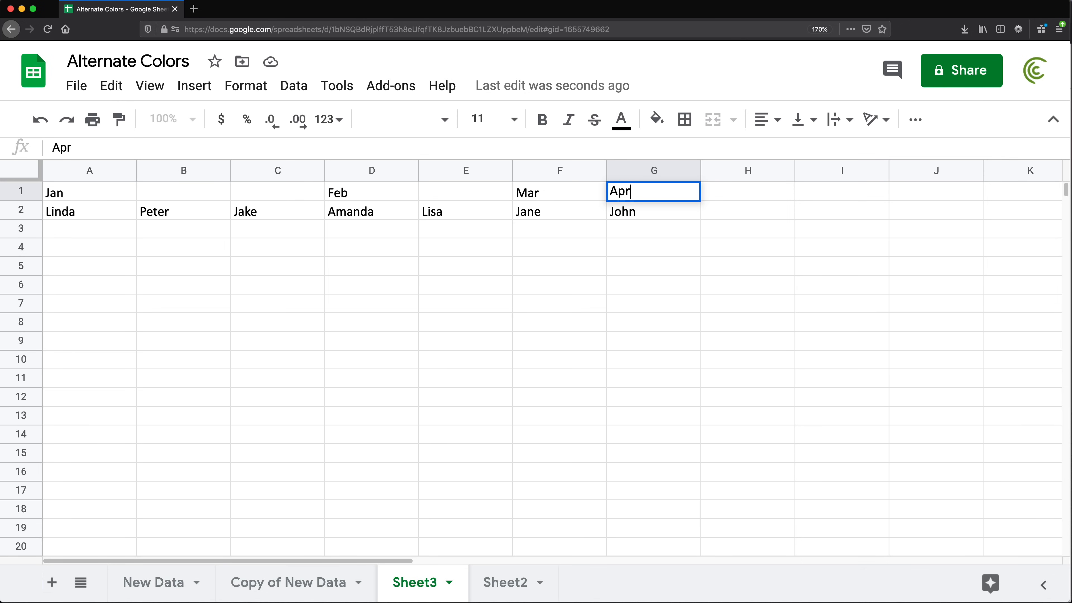
key(Return)
key(Down)
key(Right)
key(Up)
text(Olivia)
key(Return)
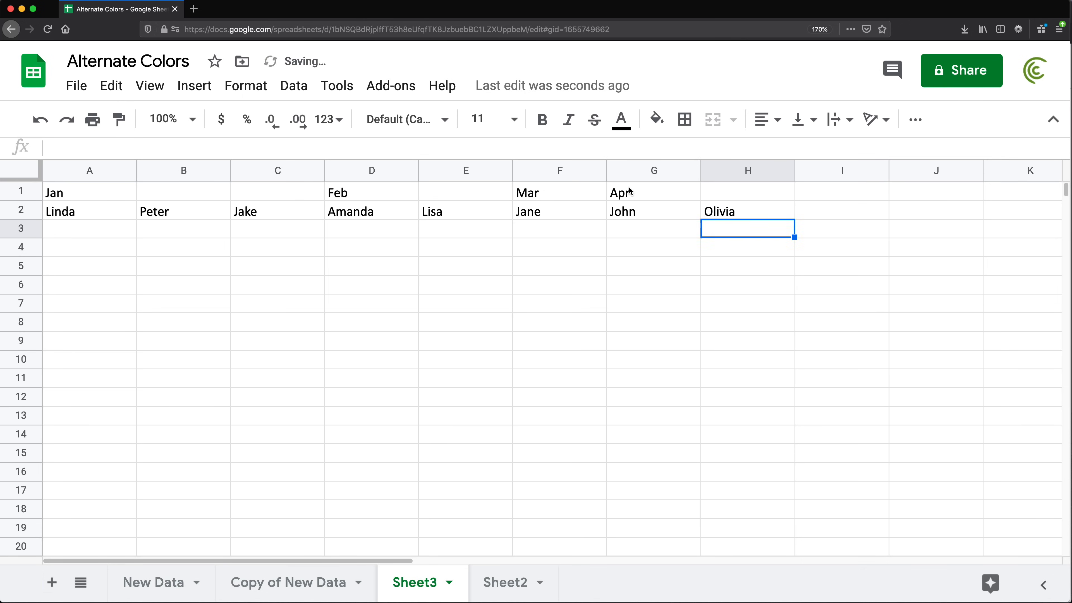
- Apply Checkbox data validation to the range A3:H12
click(97, 235)
drag(96, 236, 790, 399)
click(245, 86)
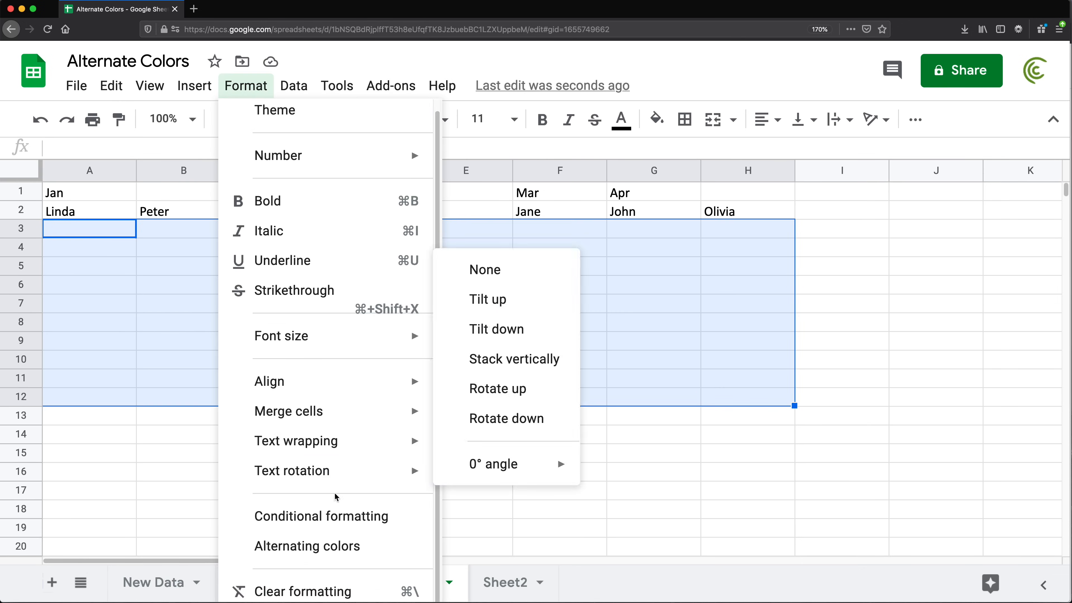
click(294, 86)
click(351, 479)
click(447, 269)
click(438, 445)
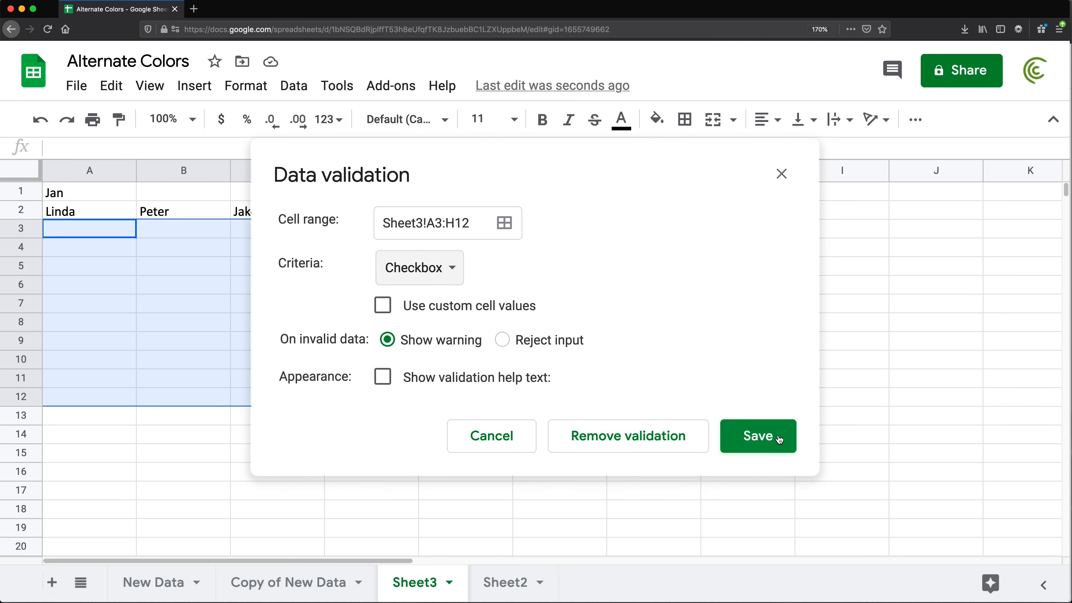
click(755, 437)
- Tick the checkboxes in A4, A9, B5, C3, C5, D5, D9, E6 and E10
click(90, 247)
click(183, 266)
click(89, 340)
click(278, 266)
click(372, 267)
click(371, 341)
click(465, 359)
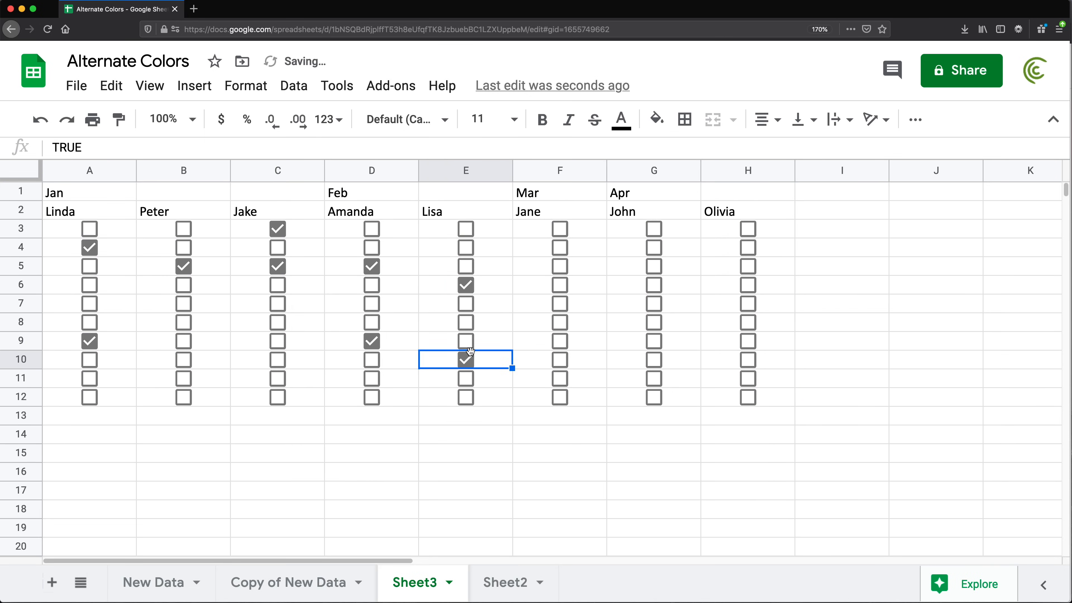
- Tick the checkboxes in F3, F9, G3, G6, H5 and H8, and select an empty cell below the grid
click(560, 229)
click(654, 229)
click(654, 285)
click(748, 322)
click(560, 340)
drag(560, 415, 560, 433)
click(455, 460)
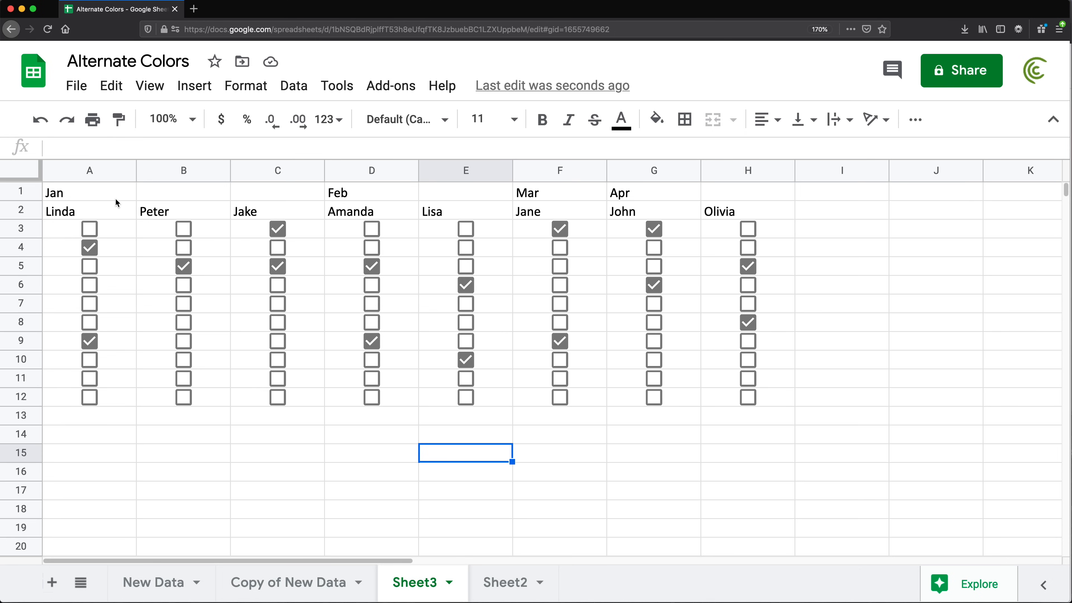
- Examine which first names in row 2 belong to each month heading in row 1
click(67, 195)
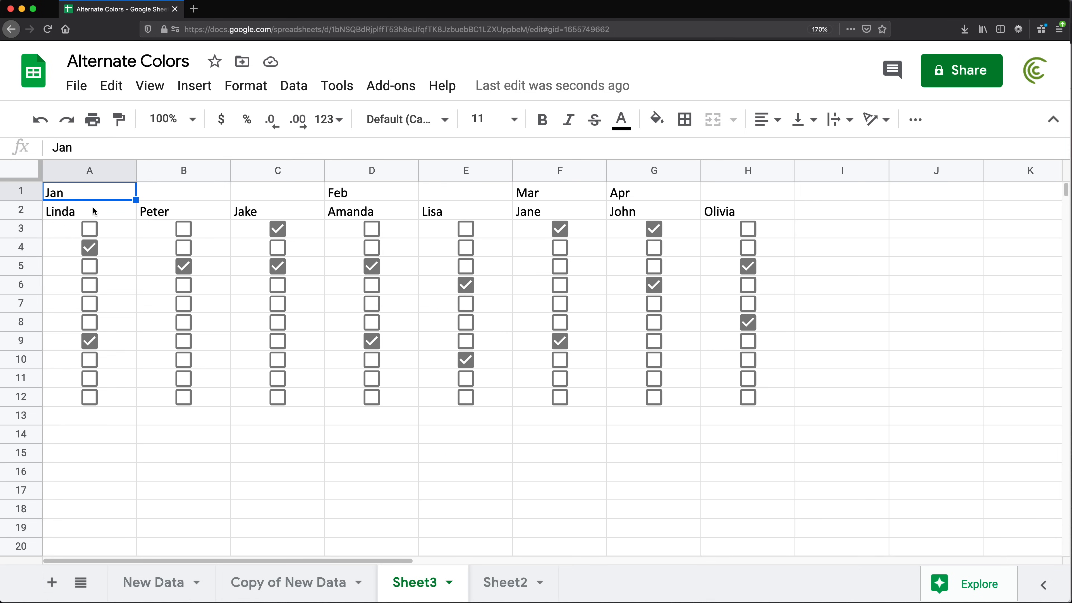
drag(71, 211, 241, 206)
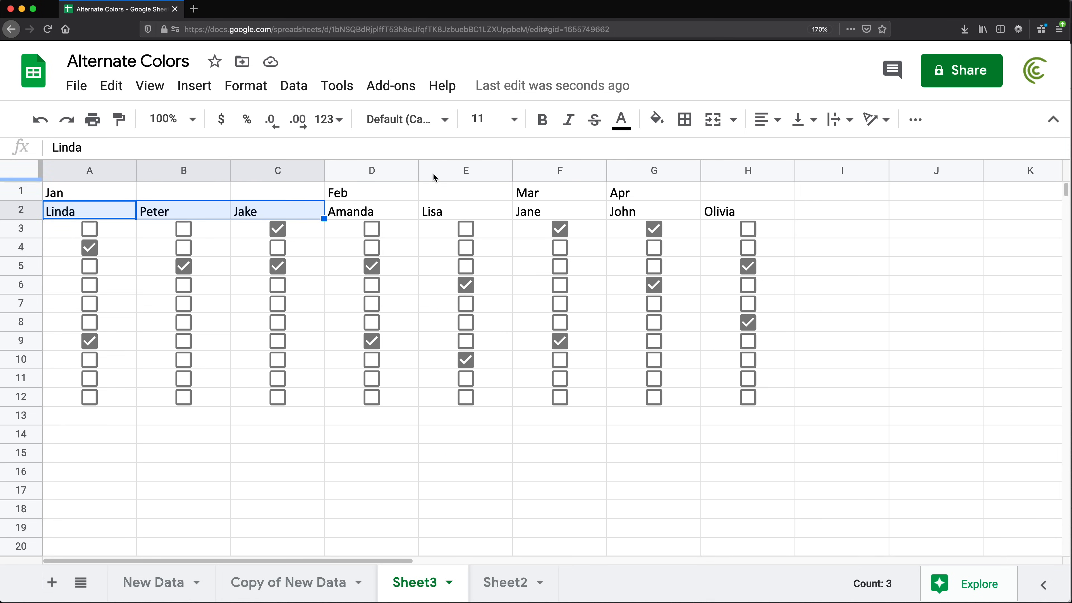
click(362, 195)
drag(364, 211, 454, 214)
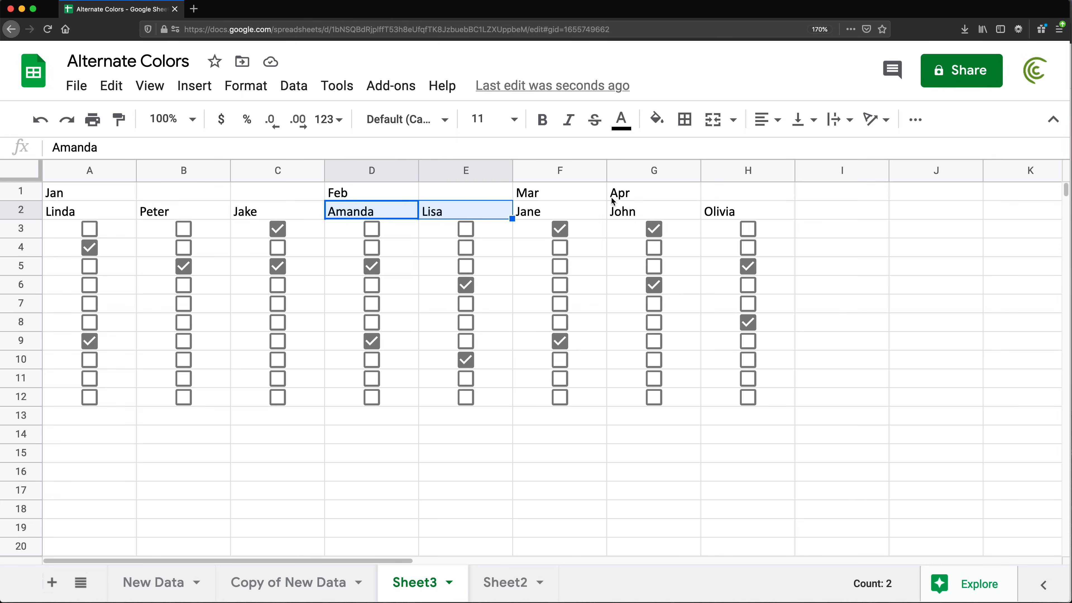
click(549, 198)
click(539, 213)
click(638, 194)
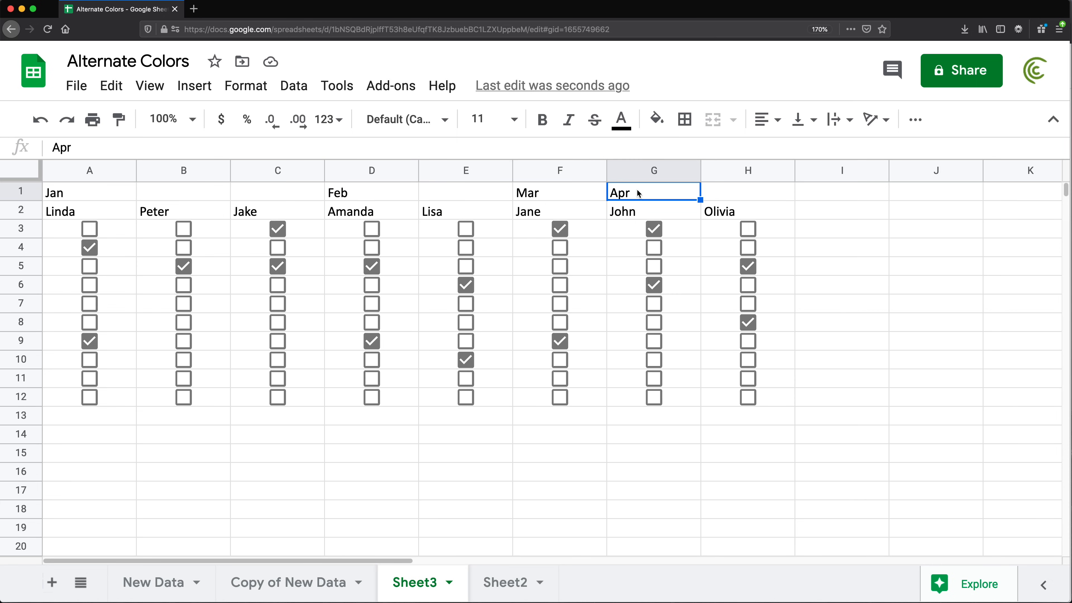
drag(636, 220, 706, 215)
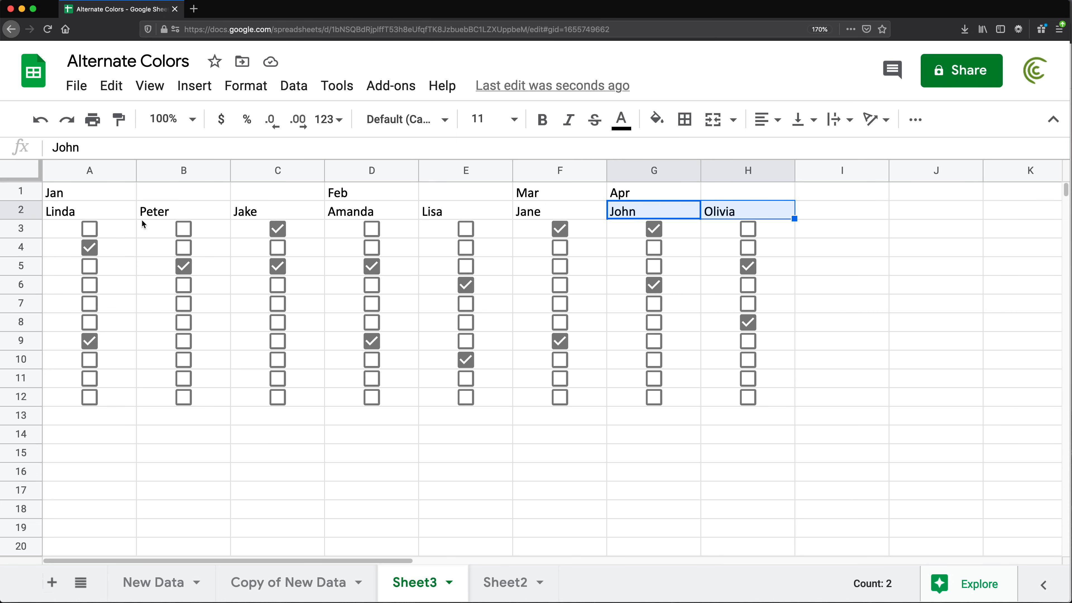
drag(68, 219, 262, 213)
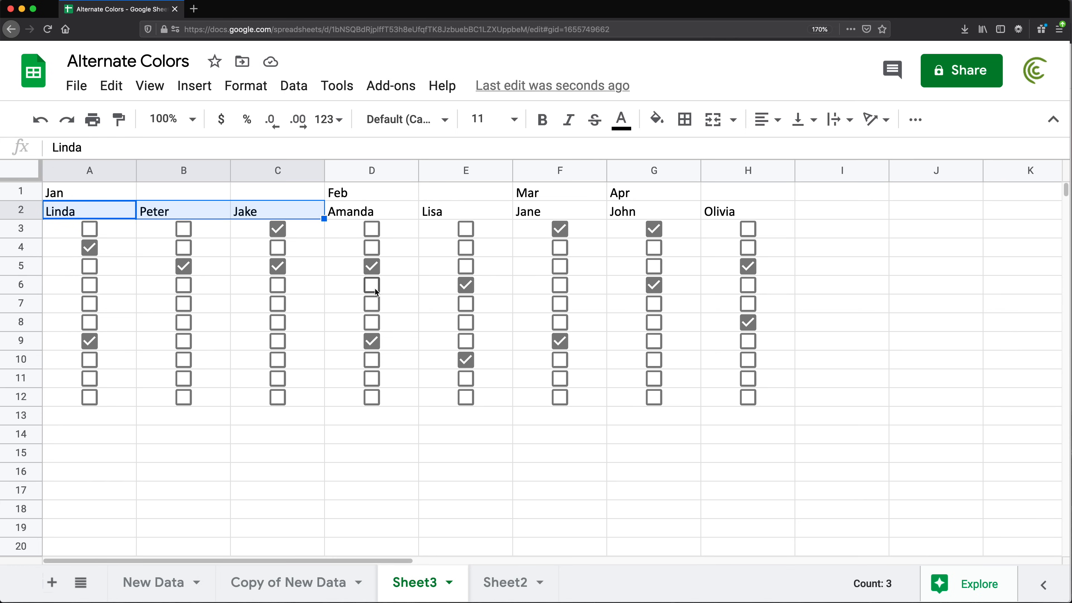
drag(69, 197, 273, 210)
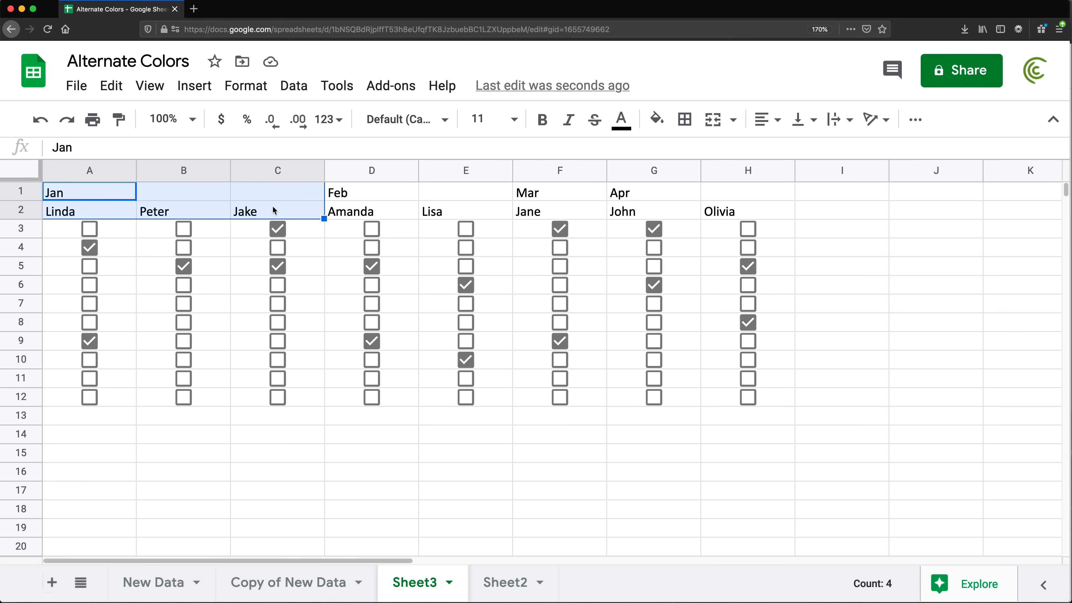
drag(386, 195, 459, 214)
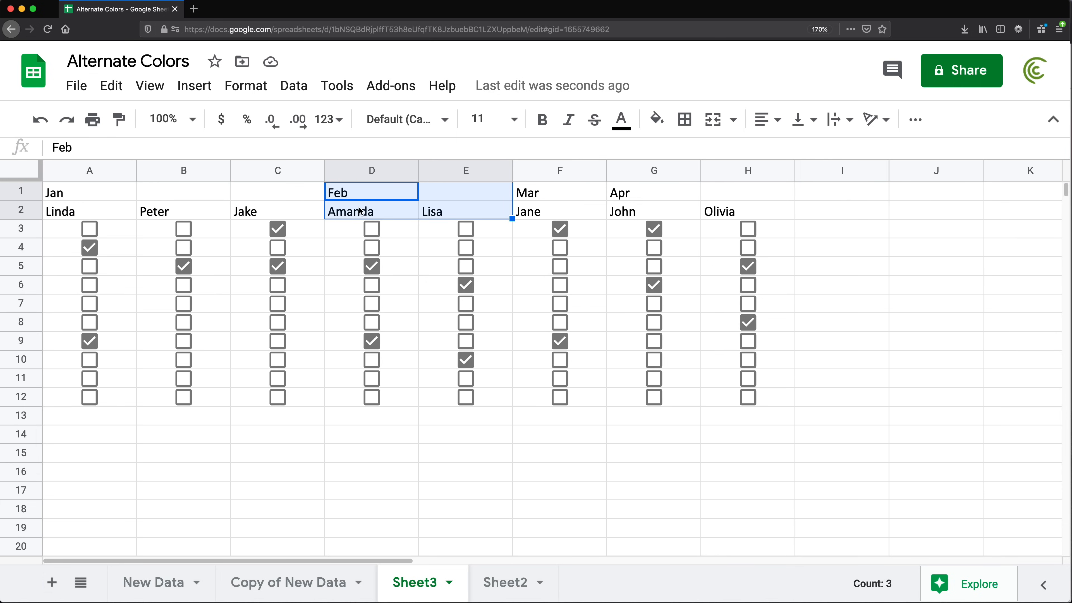
- Examine the block of columns under each month heading: A1:C12 for Jan, D1:E12 for Feb, F1:F12 for Mar and G1:H12 for Apr
click(577, 196)
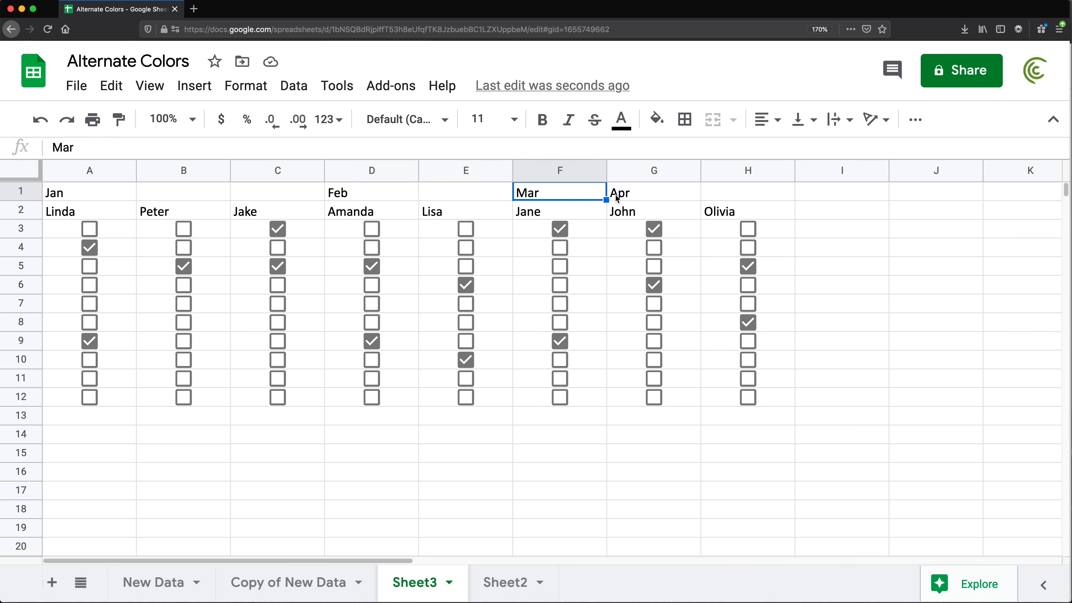
click(619, 199)
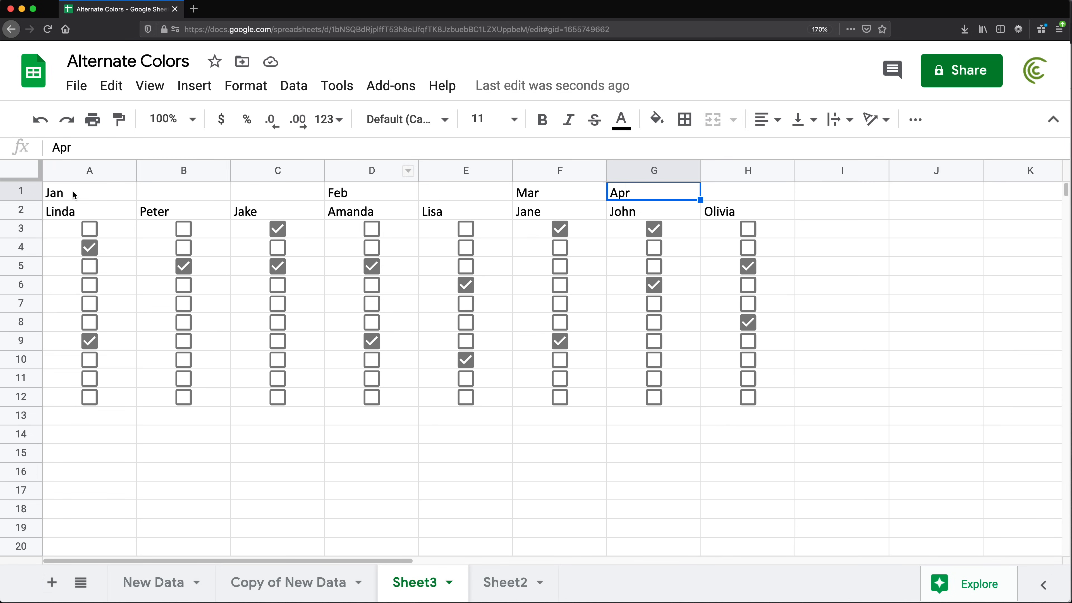
drag(72, 190, 291, 403)
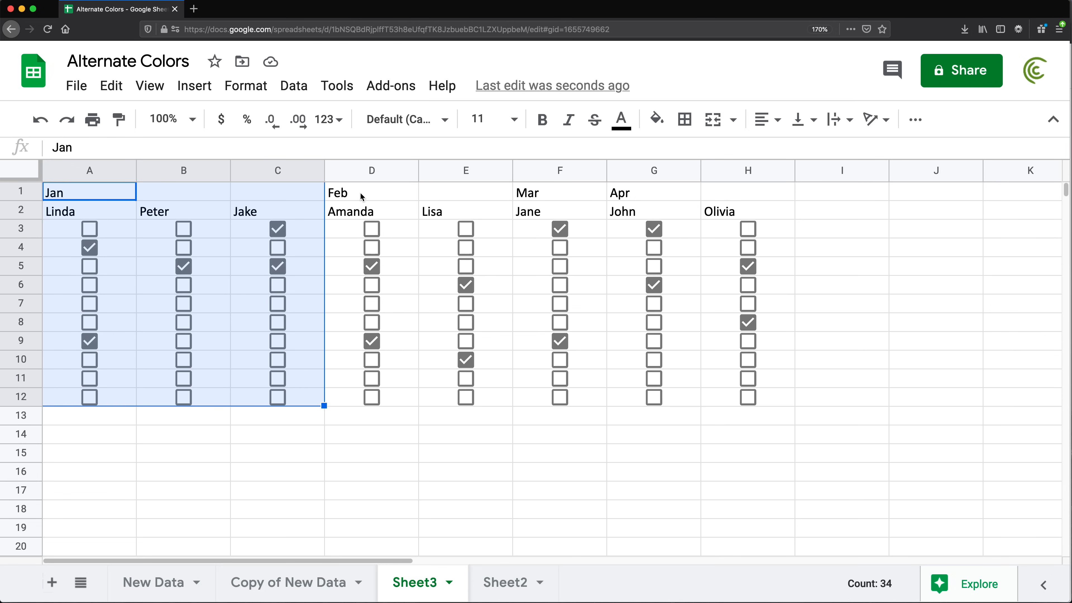
drag(363, 196, 485, 412)
drag(560, 198, 575, 416)
drag(639, 191, 743, 397)
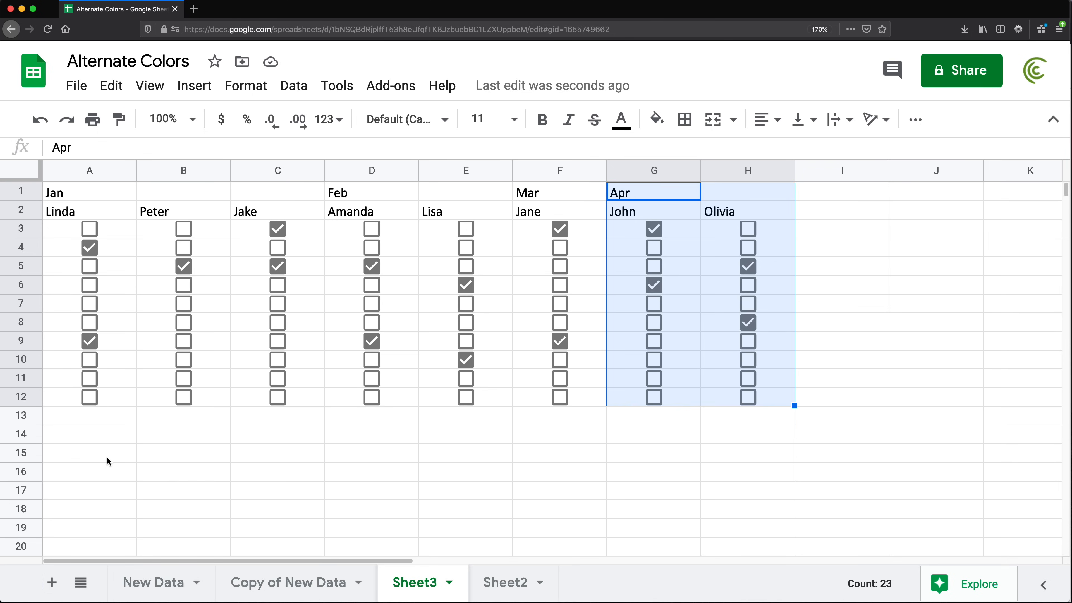
click(108, 461)
text(=)
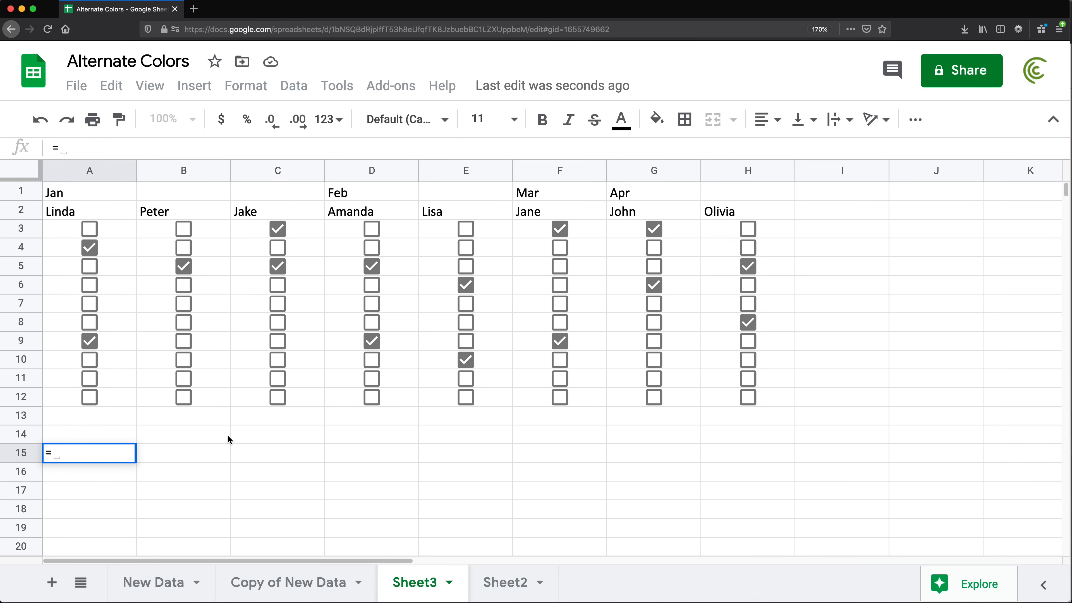
key(Escape)
- Enter the formula =ArrayFormula(A1:D1<>"") in cell D15 to test which month header cells are filled
click(357, 456)
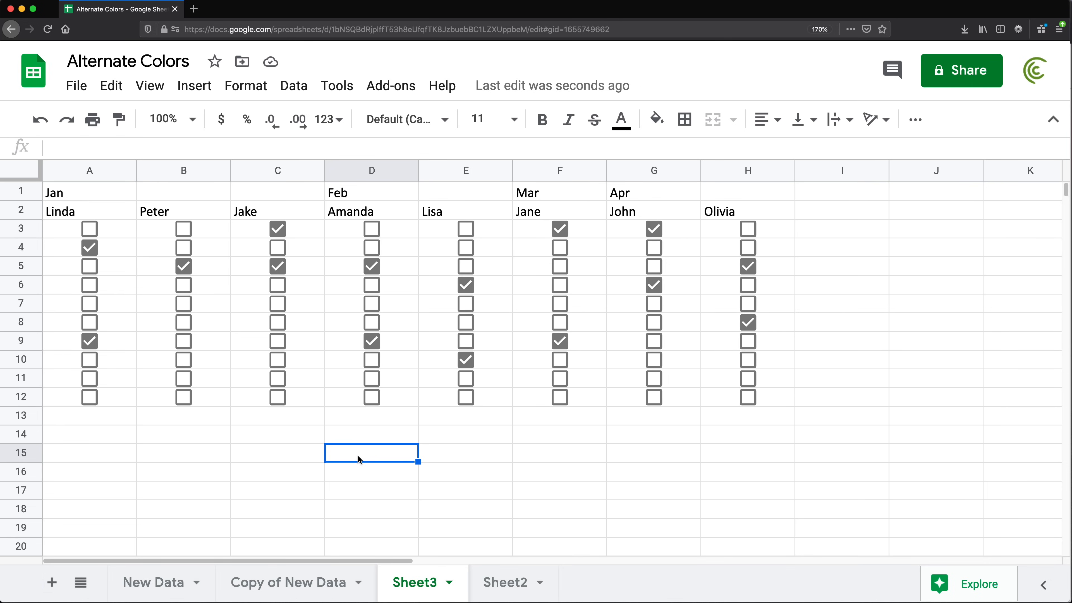
text(=)
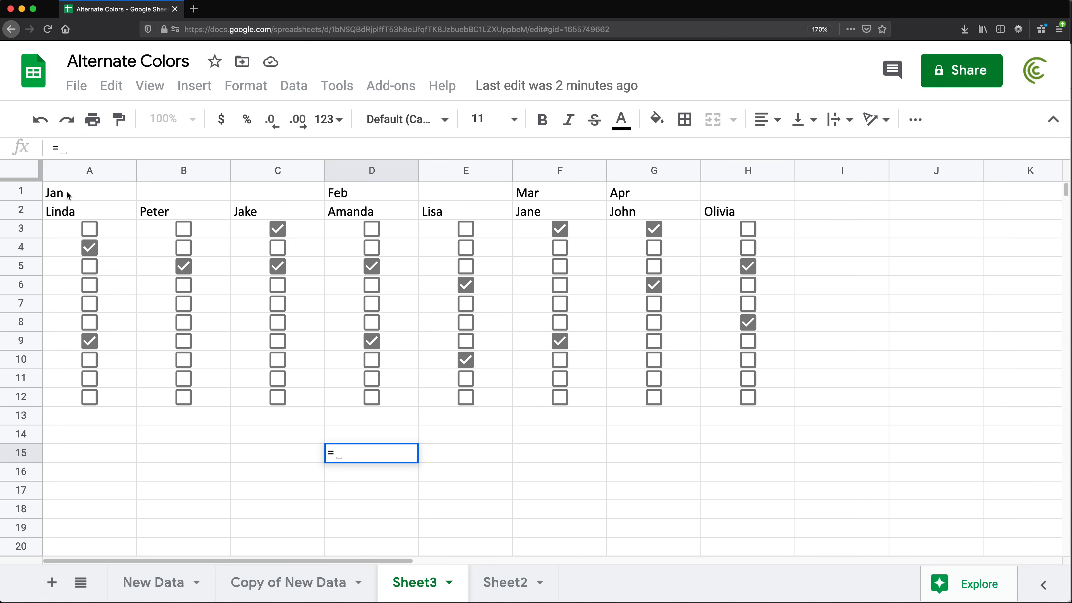
drag(67, 195, 359, 193)
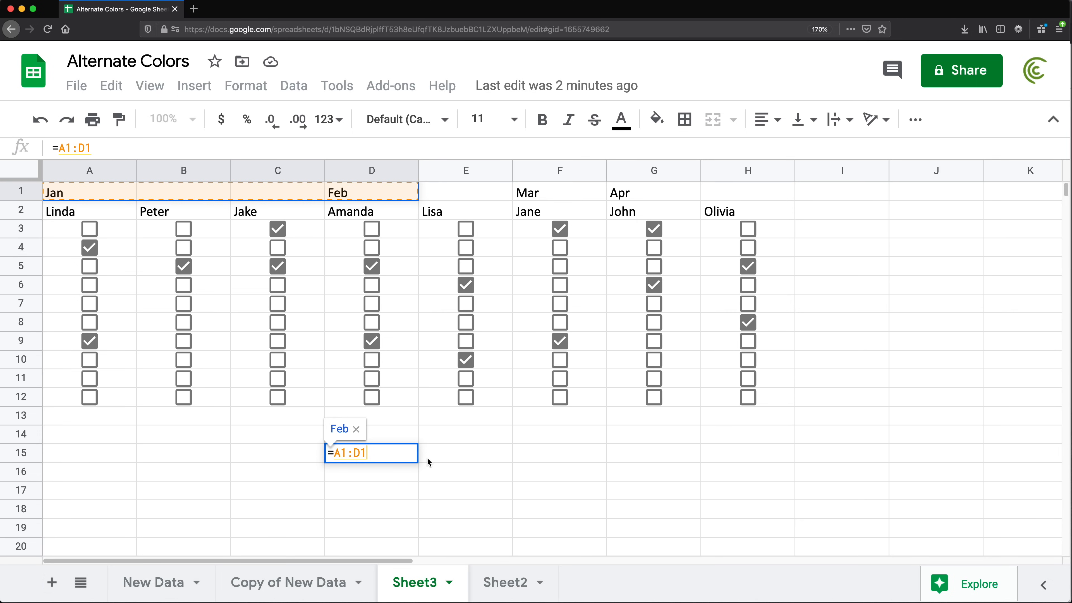
text(<> "")
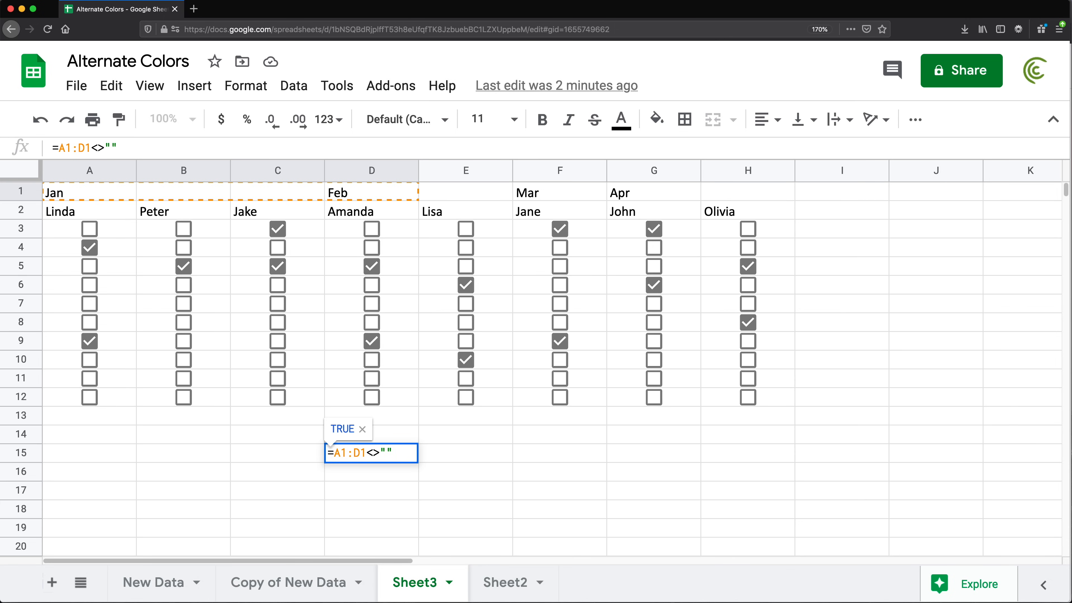
key(ctrl+shift+Return)
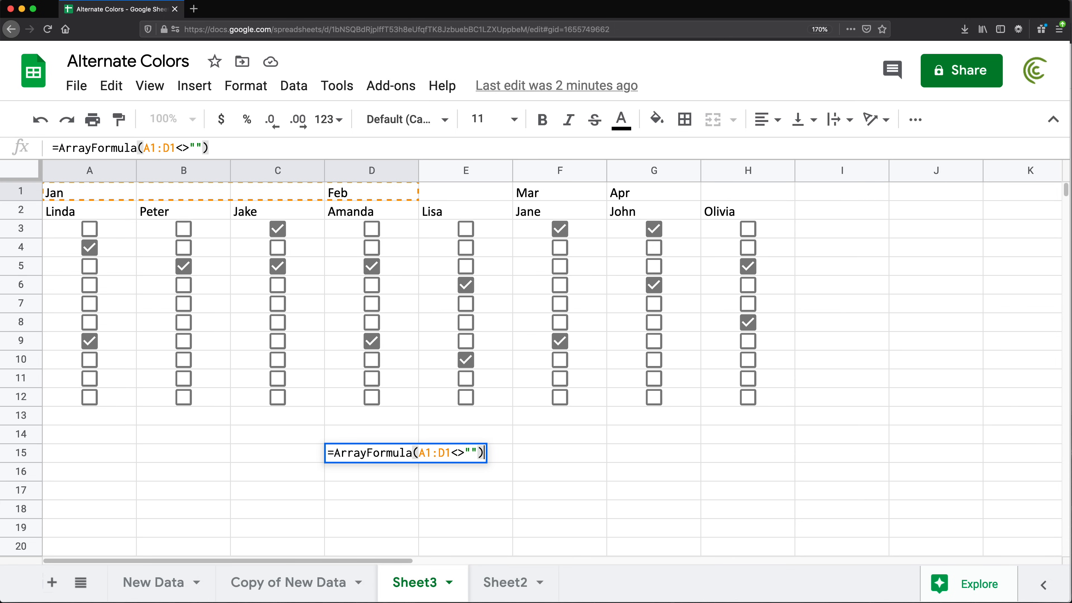
key(Return)
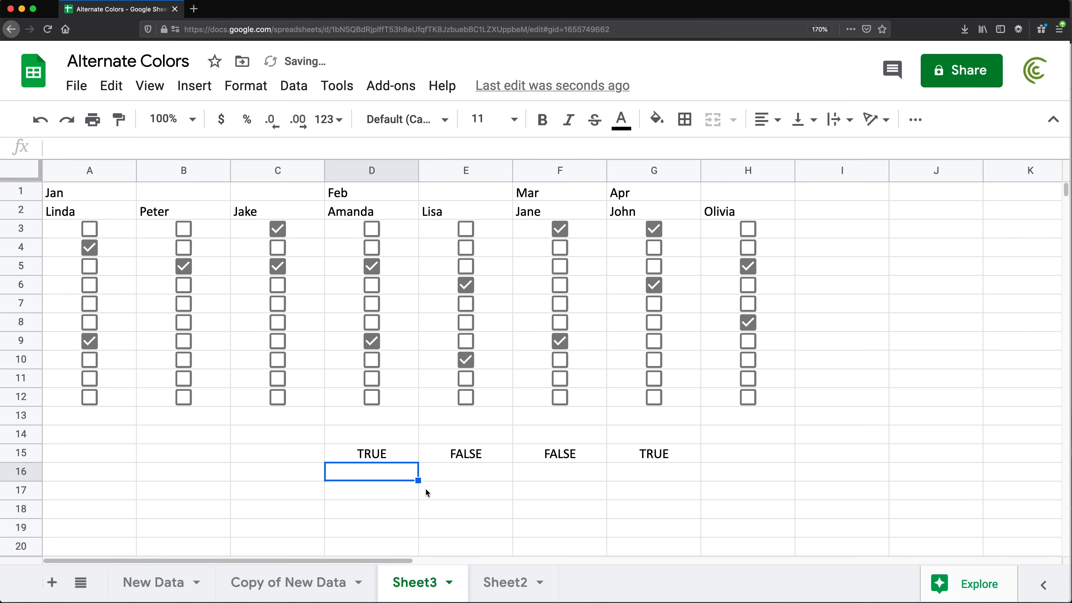
- Compare each array result in D15:G15 with the corresponding header cell in A1:D1, checking the range used by the formula
click(366, 459)
click(465, 459)
click(563, 464)
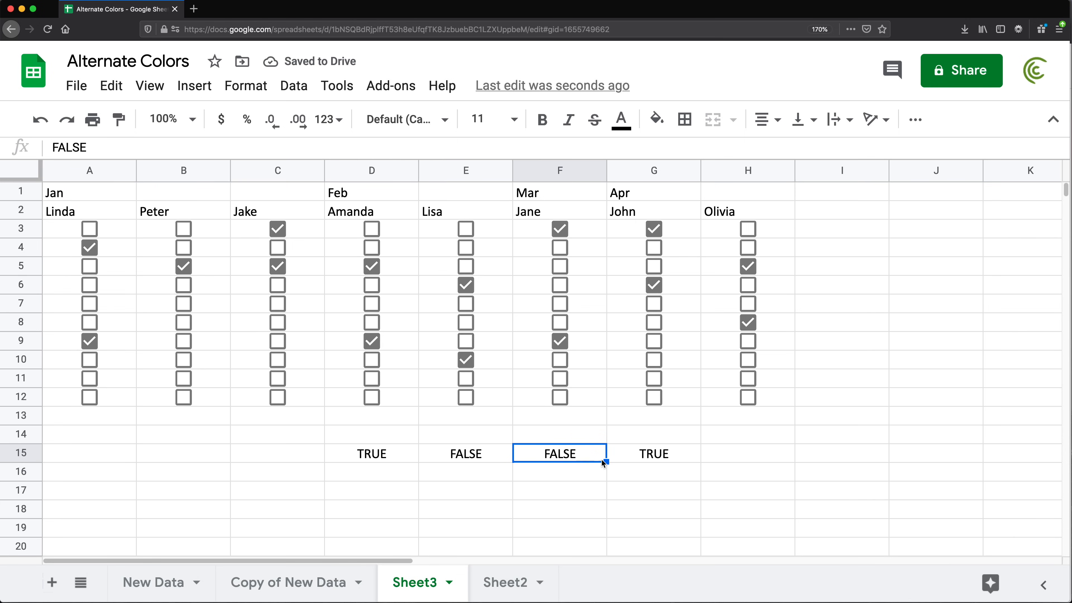
click(650, 455)
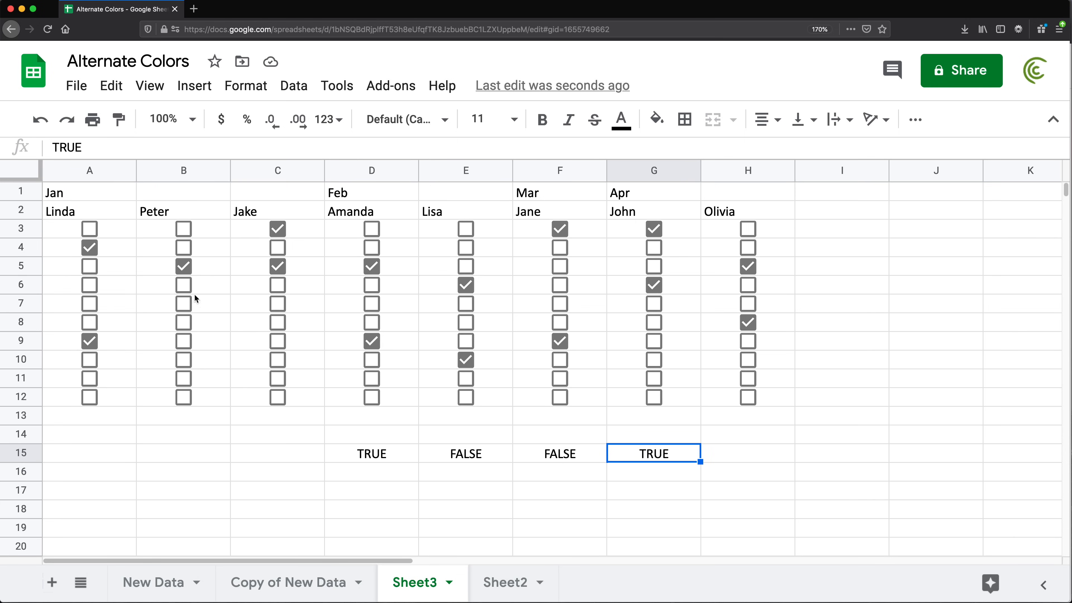
double_click(380, 452)
key(super+a)
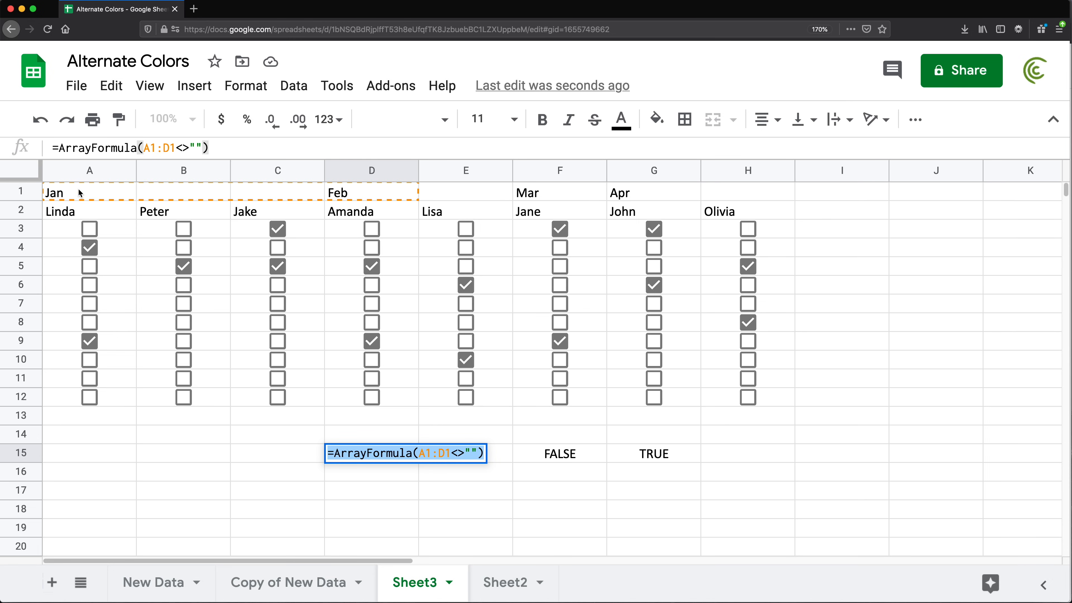
key(Escape)
drag(184, 190, 295, 190)
click(359, 198)
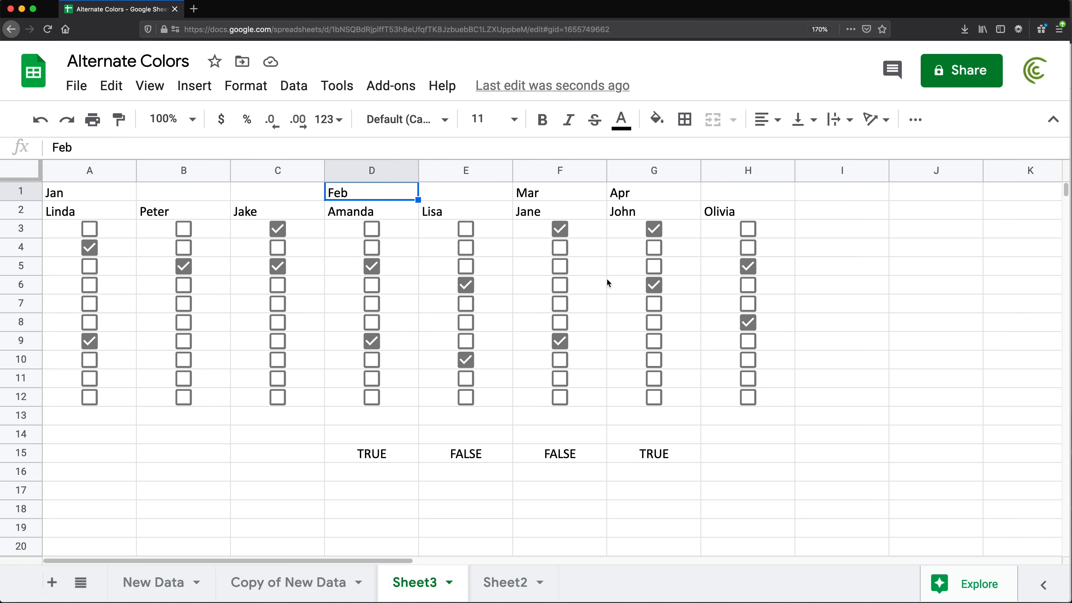
click(655, 458)
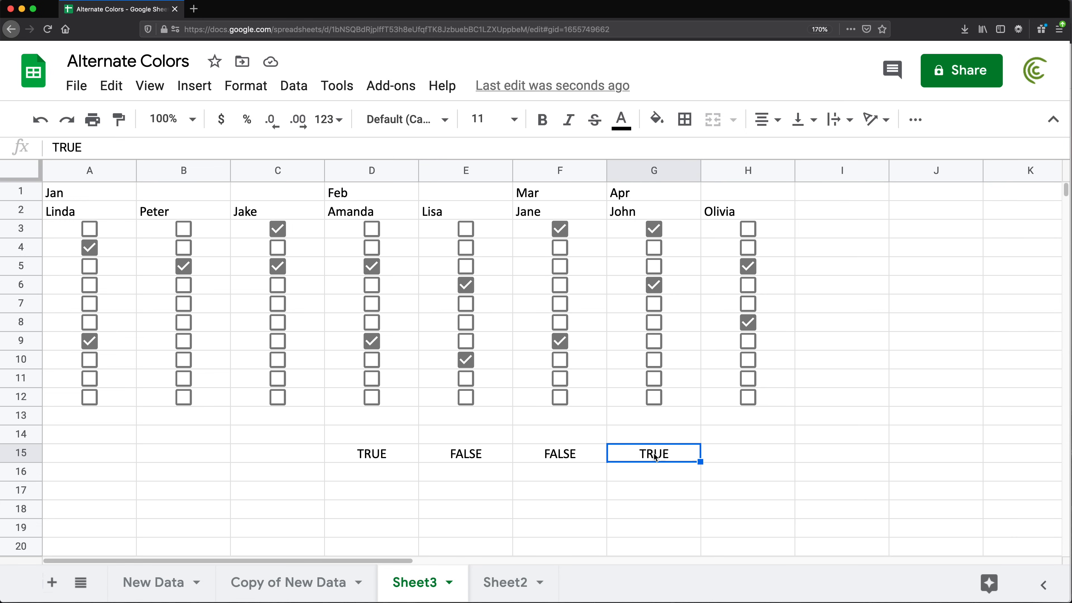
- Lock the range references in the D15 formula so that it reads =ArrayFormula($A$1:D$1<>"")
double_click(347, 453)
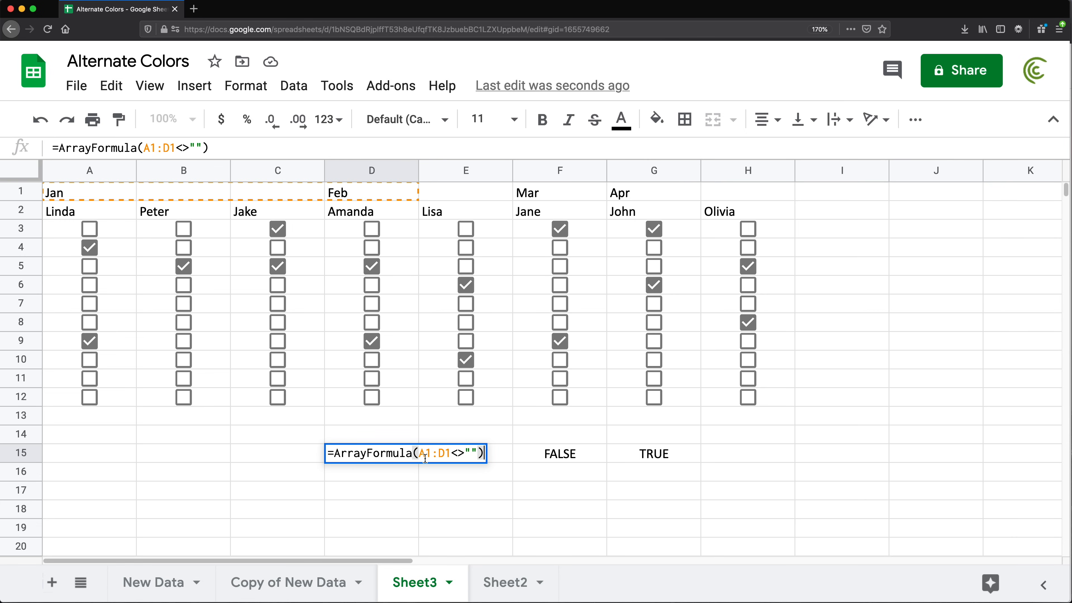
click(421, 455)
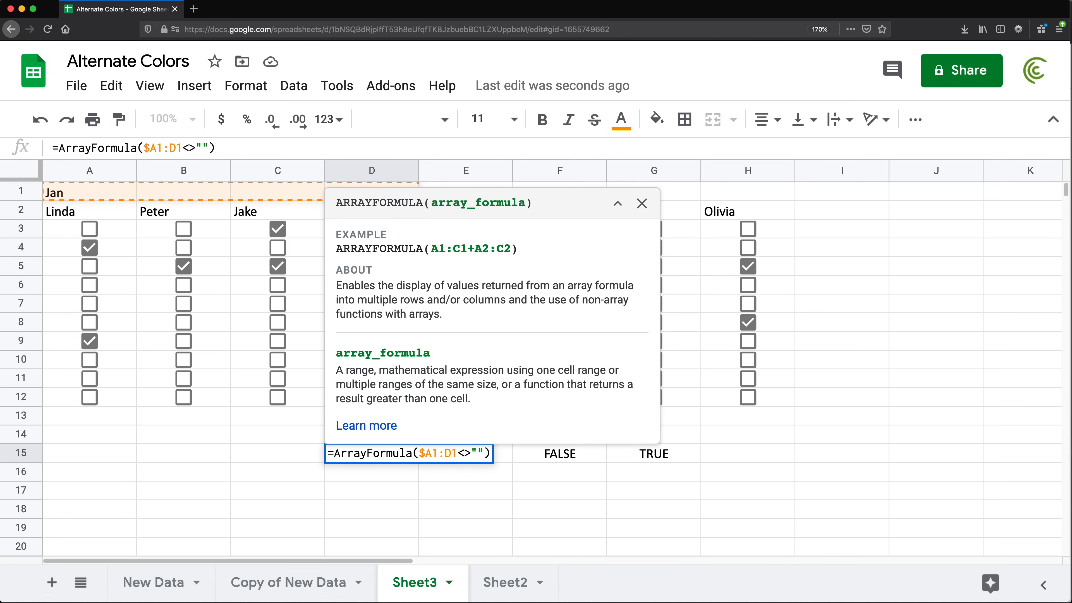
text($A)
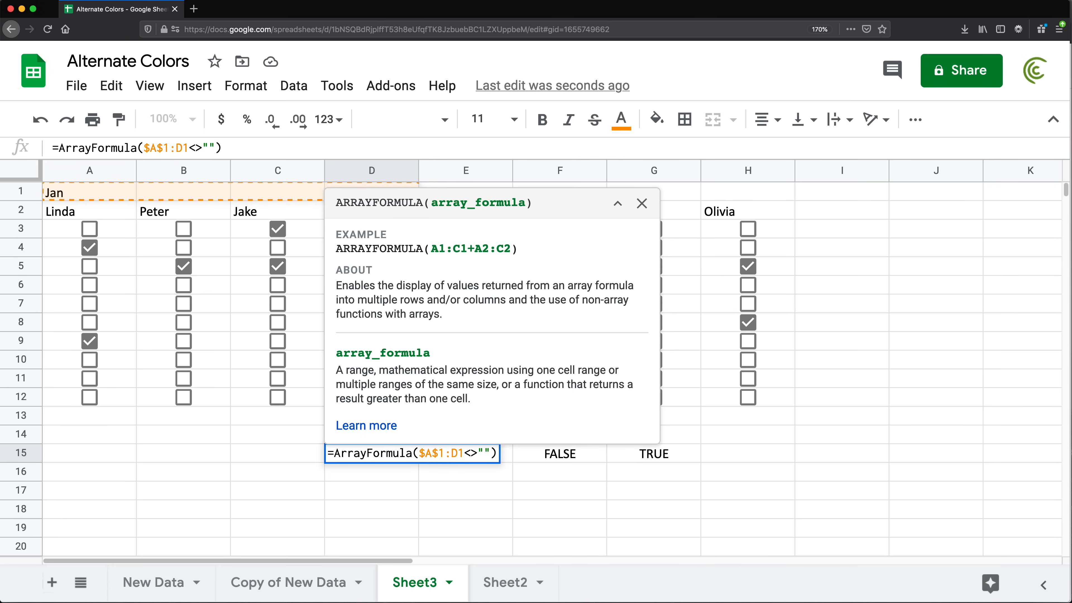
text($)
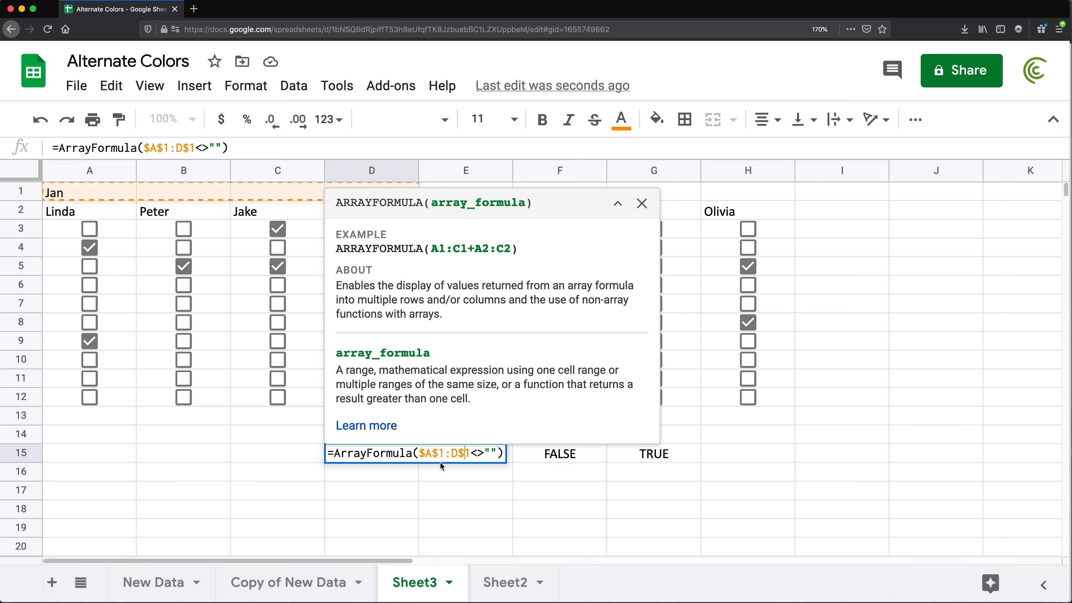
drag(452, 454, 458, 454)
click(502, 453)
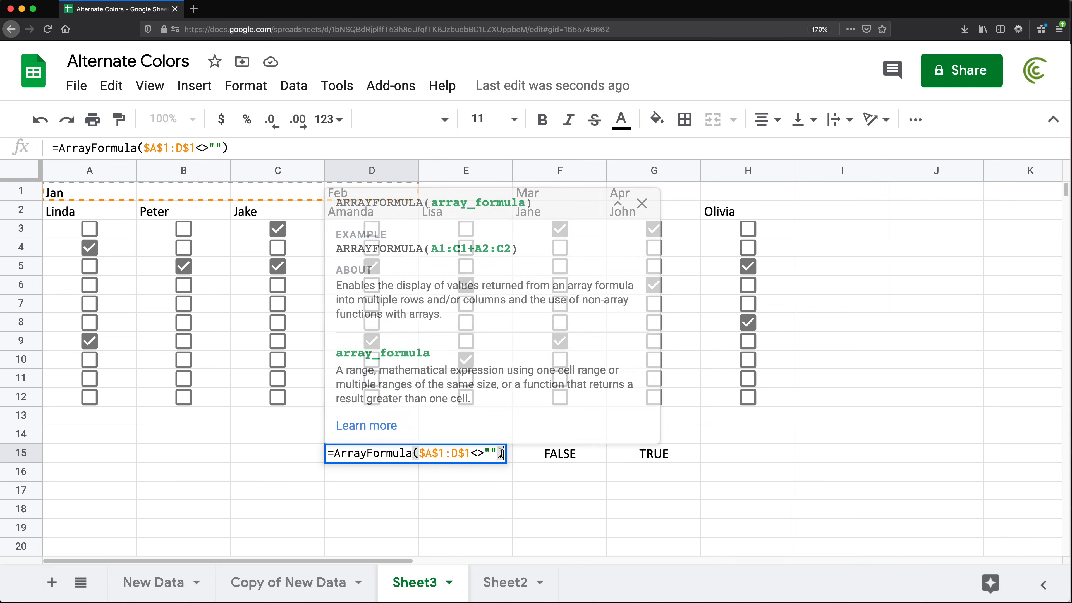
key(Return)
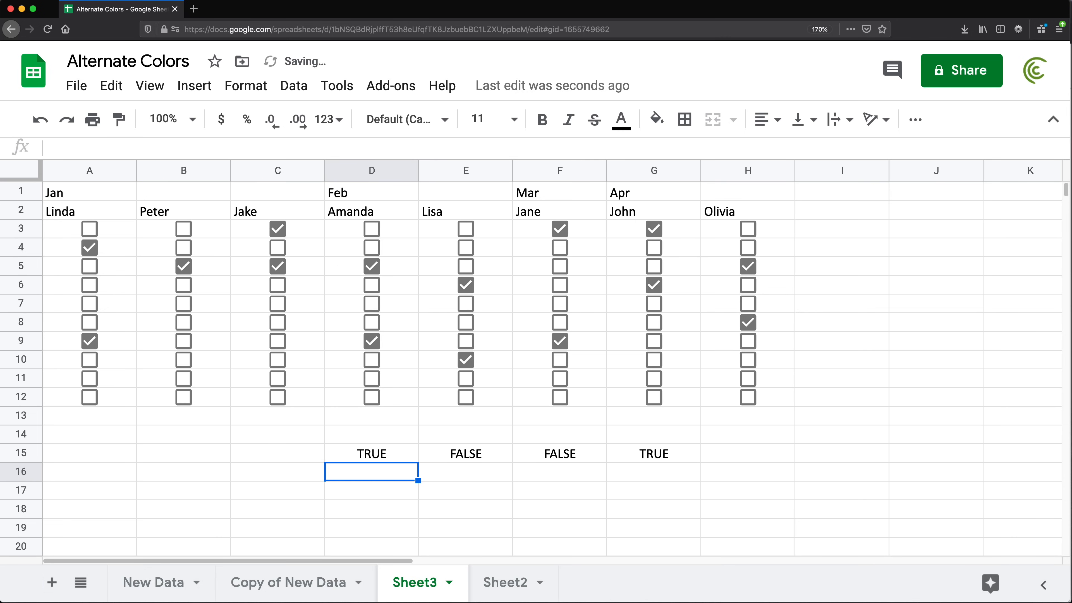
- Copy the D15 array formula into cell A17 and inspect the adjusted range reference
click(376, 455)
key(ctrl+c)
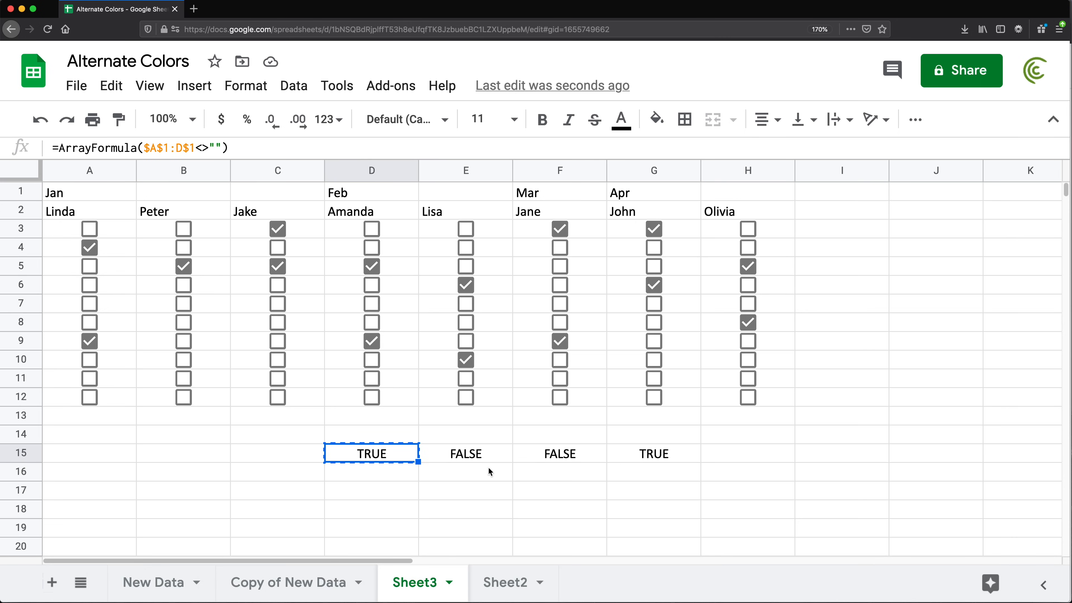
click(92, 476)
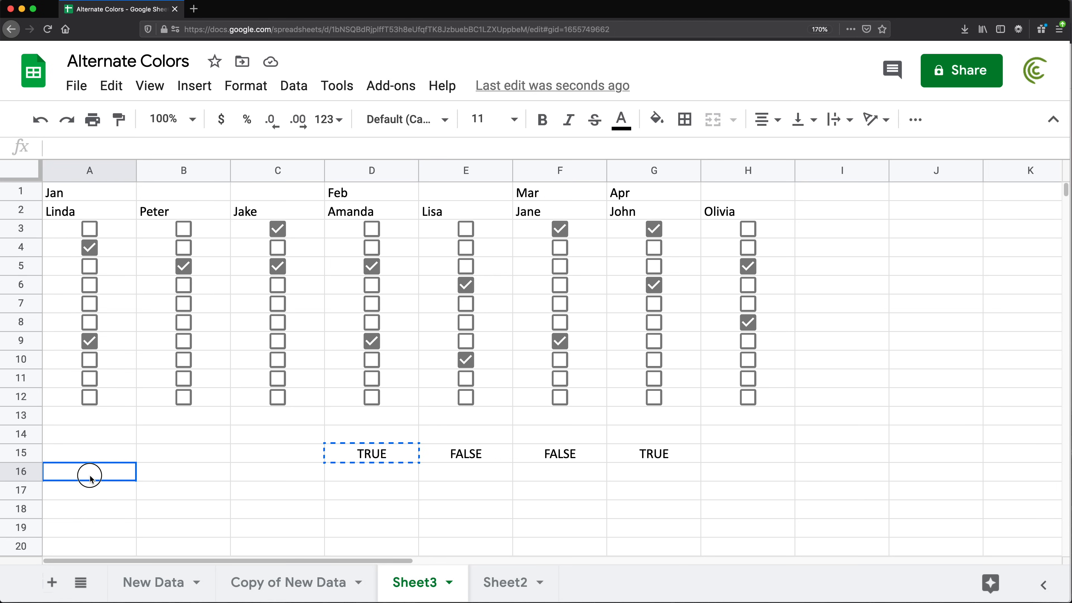
click(100, 499)
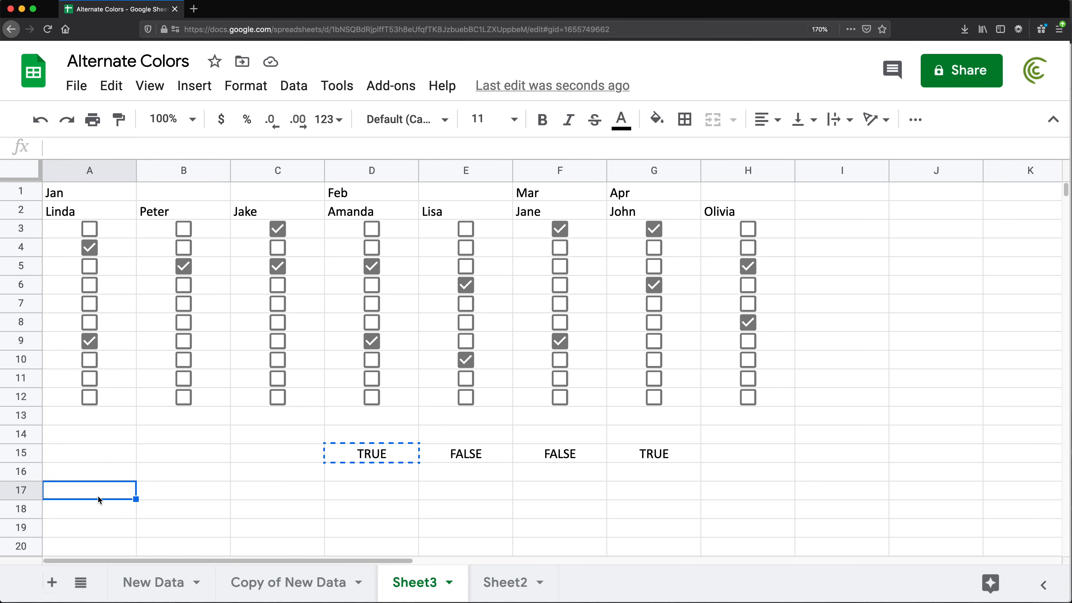
key(super+v)
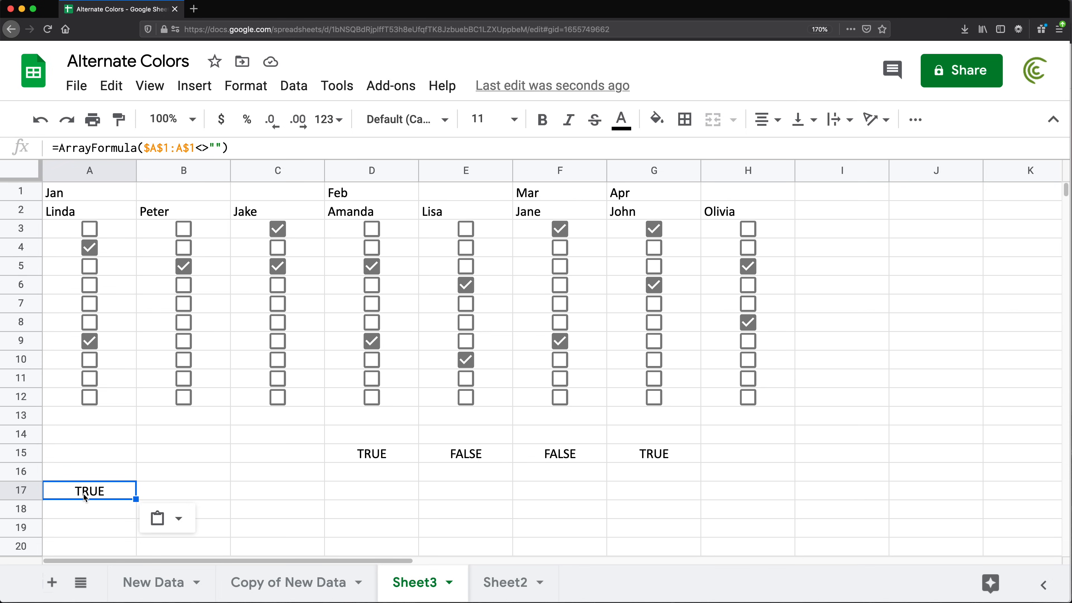
double_click(83, 493)
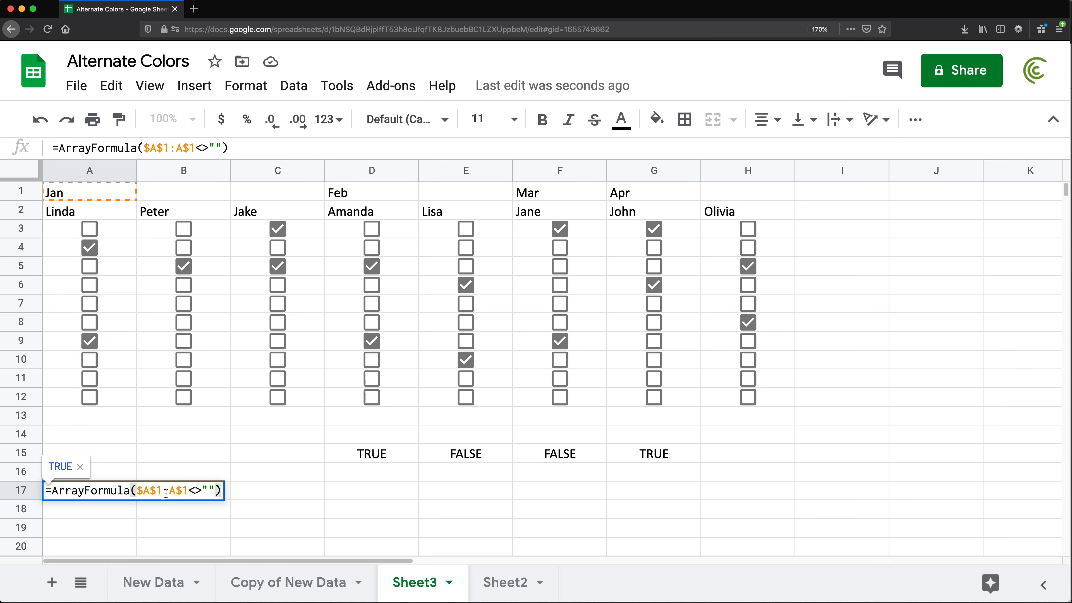
key(Return)
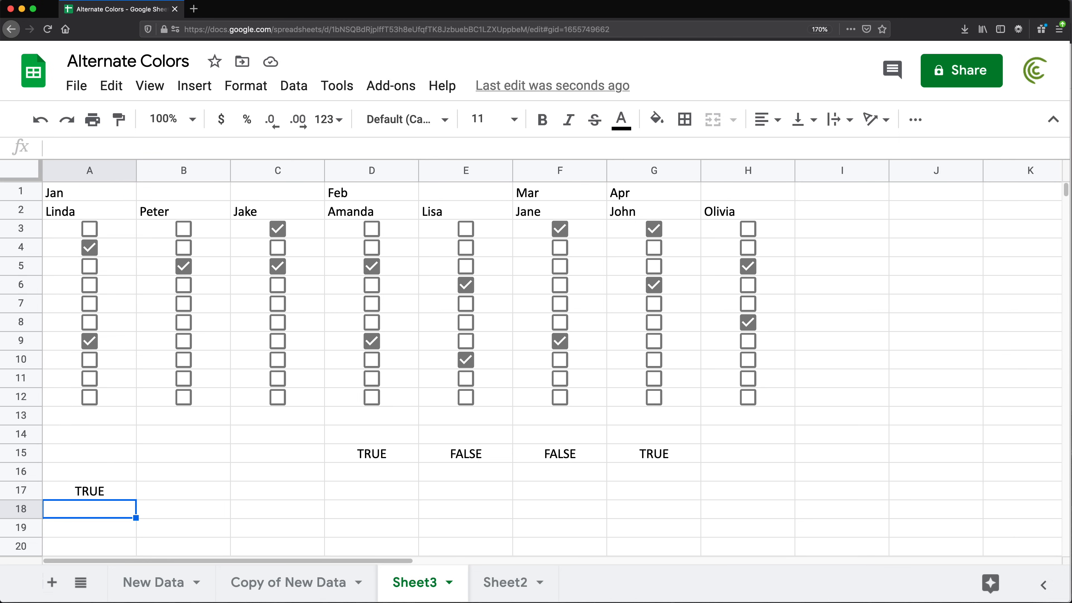
- Copy the A17 array formula into cell B18 and inspect its results and adjusted range
click(98, 492)
key(ctrl+c)
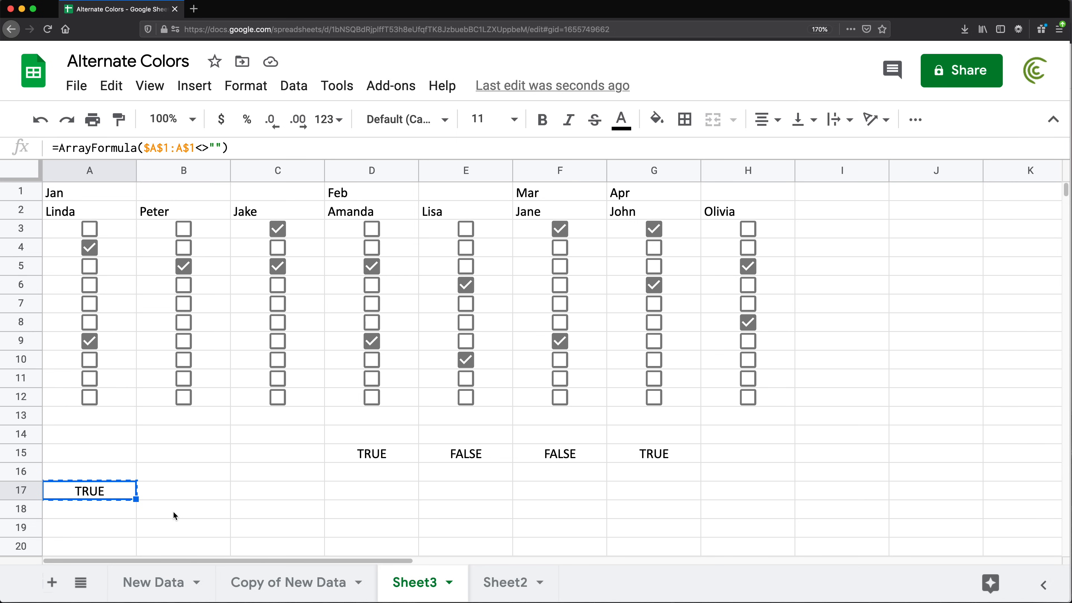
click(200, 516)
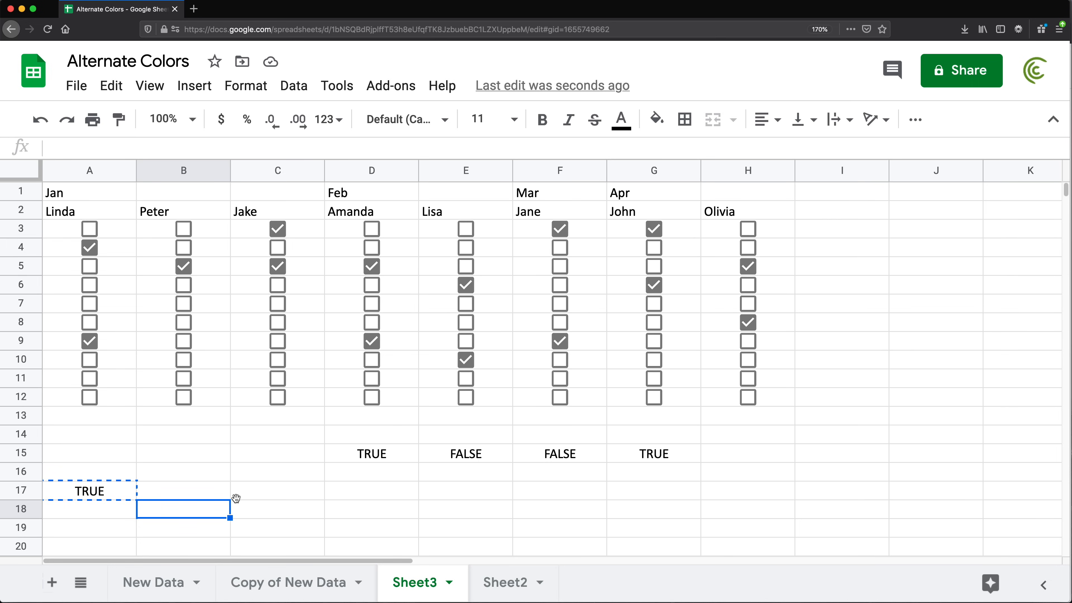
key(super+v)
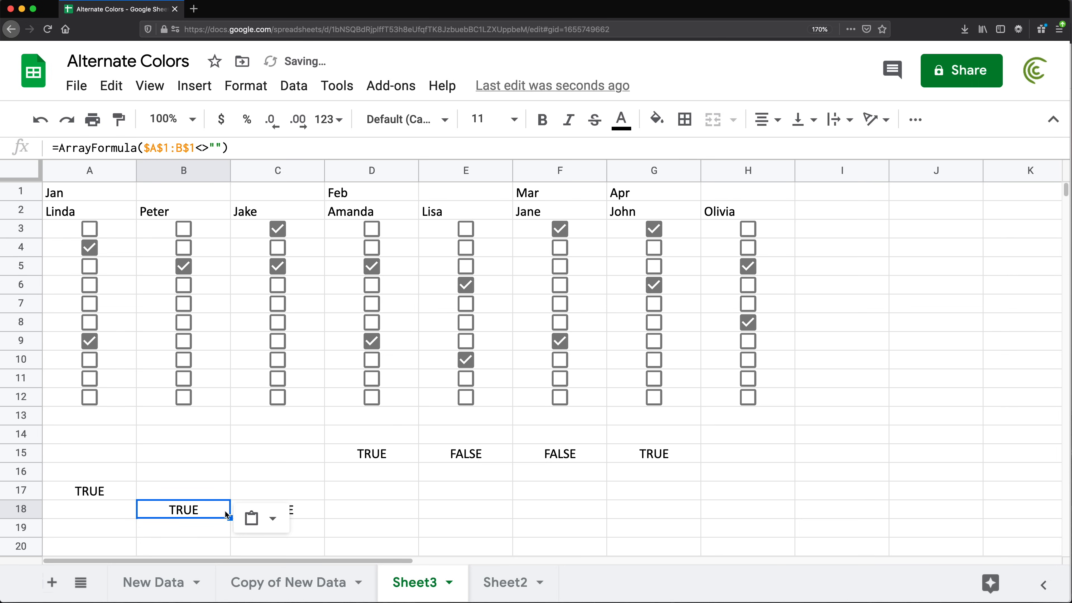
click(308, 514)
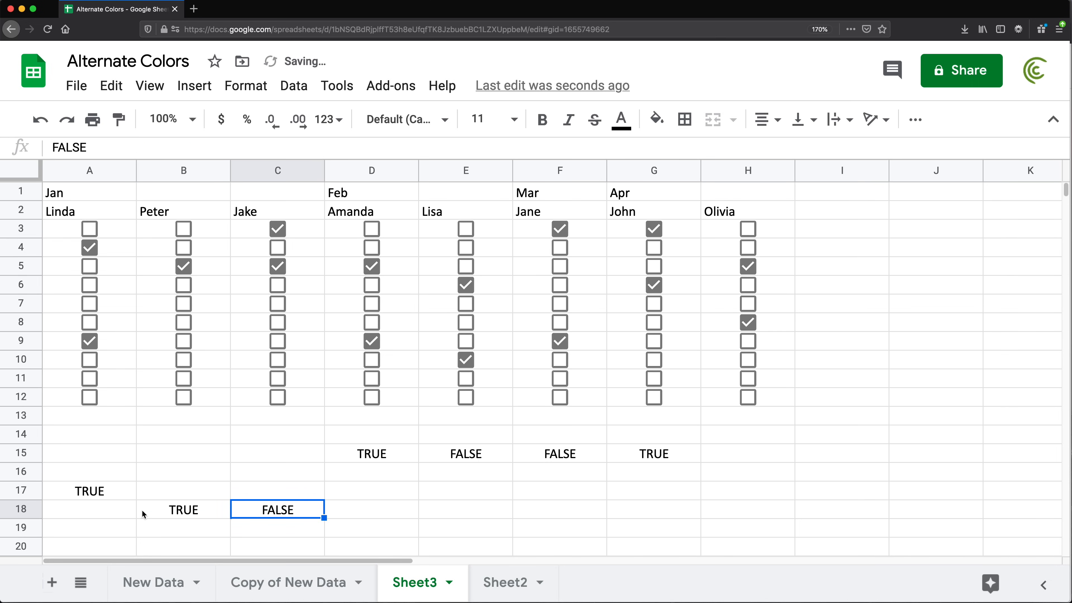
click(187, 512)
double_click(191, 509)
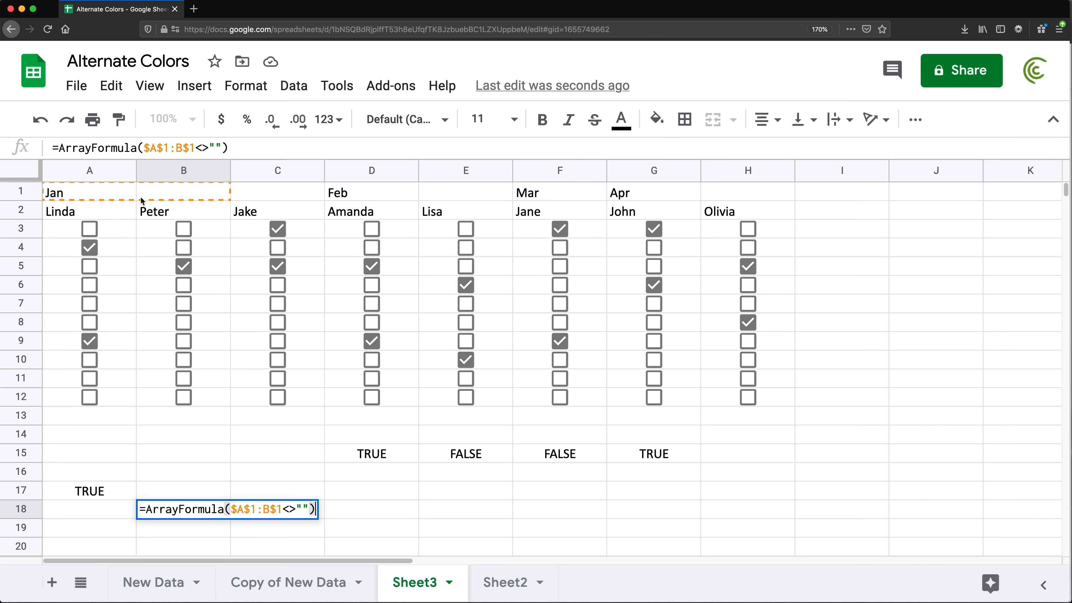
key(Escape)
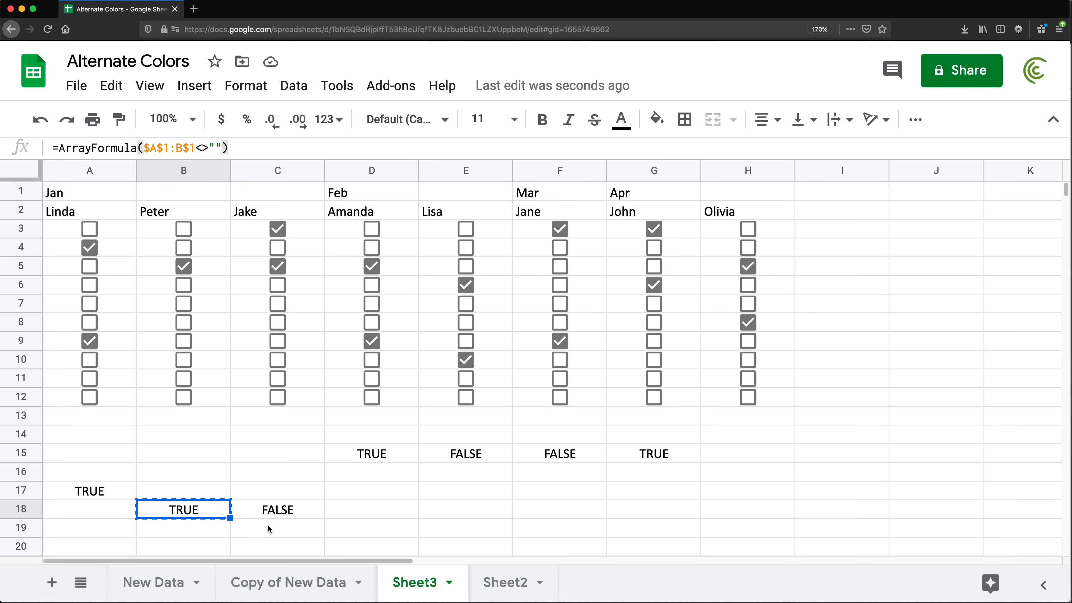
- Paste the array formula from B18 into cell C19, giving =ArrayFormula($A$1:C$1<>"")
click(258, 531)
text(=ArrayFormula($A$1:C$1<>""))
scroll(290, 517, down, 1)
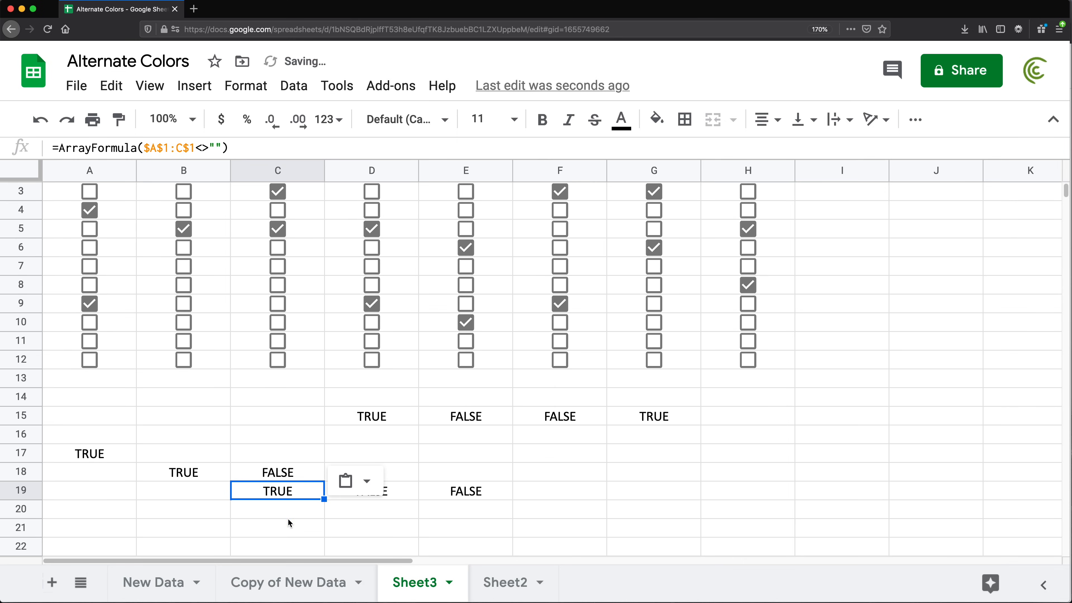
- Compare the TRUE and FALSE results in row 15 with the month headers and blank cells in row 1
click(380, 442)
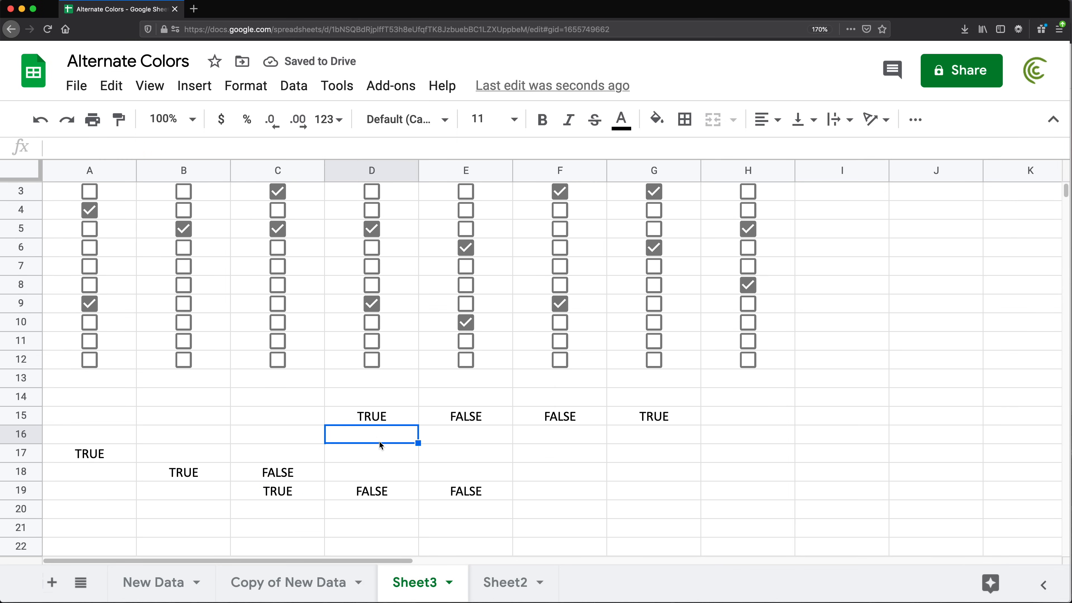
click(290, 492)
click(490, 489)
scroll(117, 216, up, 1)
drag(114, 192, 263, 187)
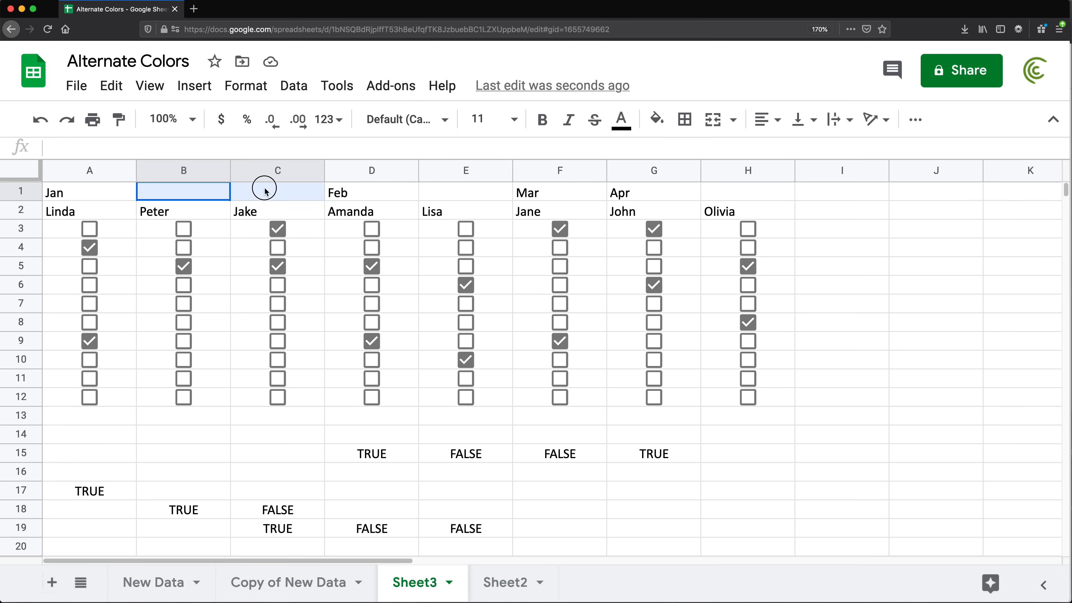
click(373, 454)
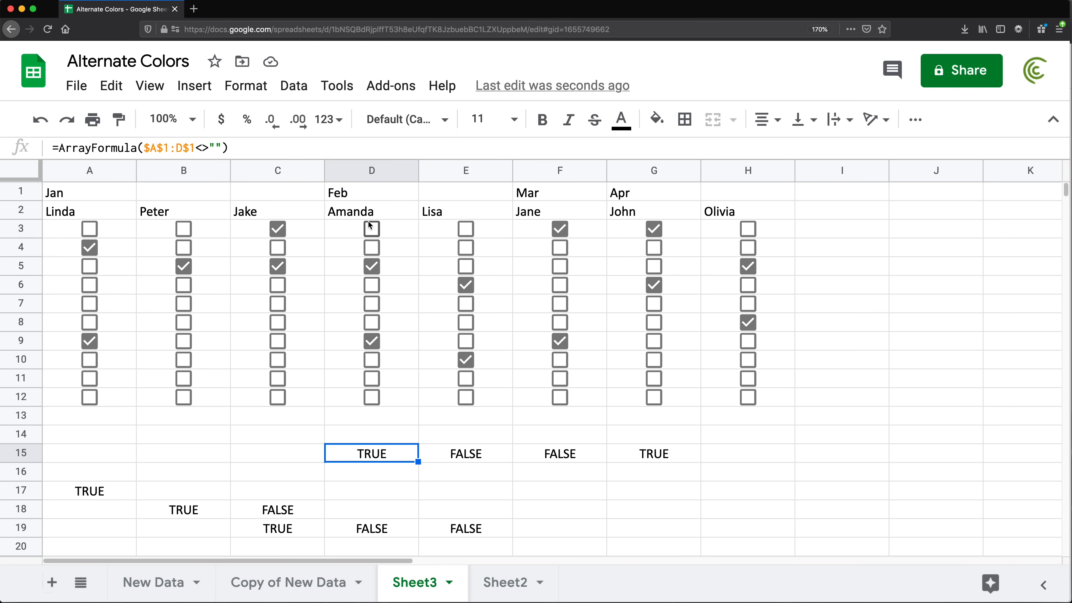
click(365, 193)
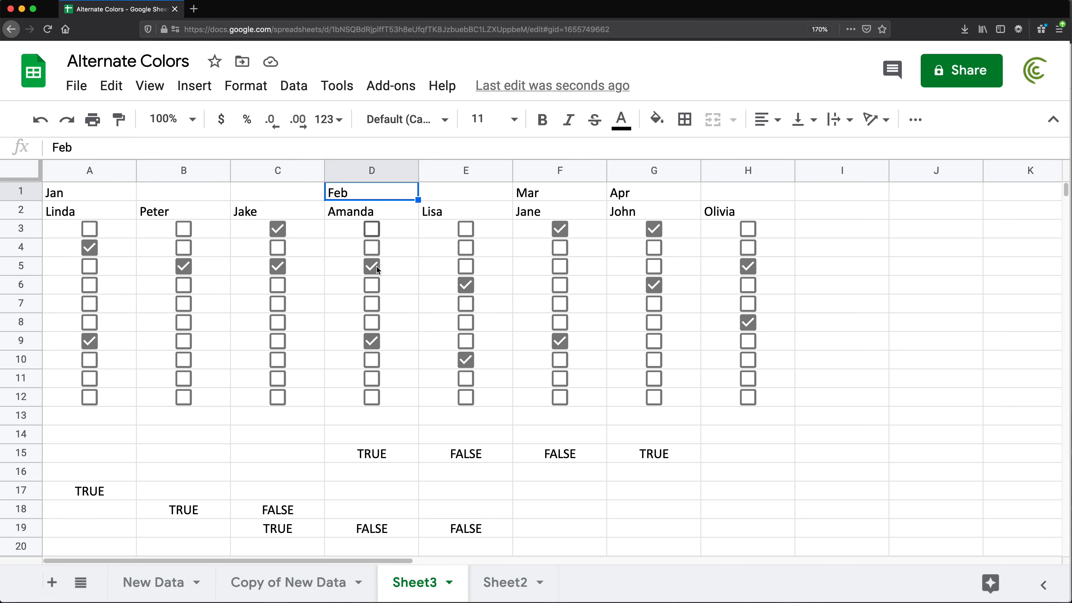
double_click(376, 455)
key(Escape)
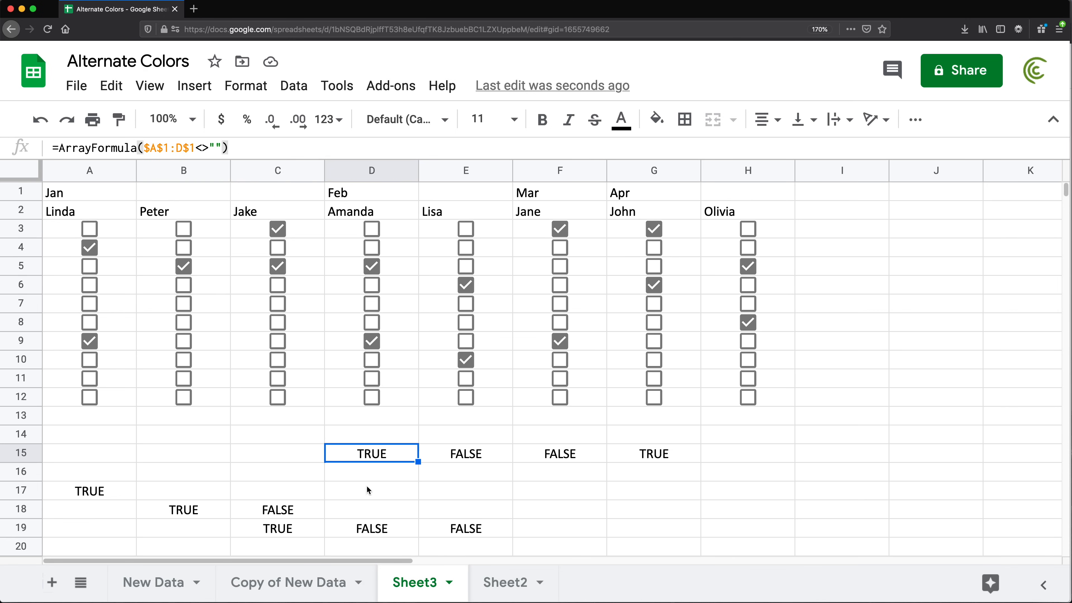
click(645, 453)
click(349, 196)
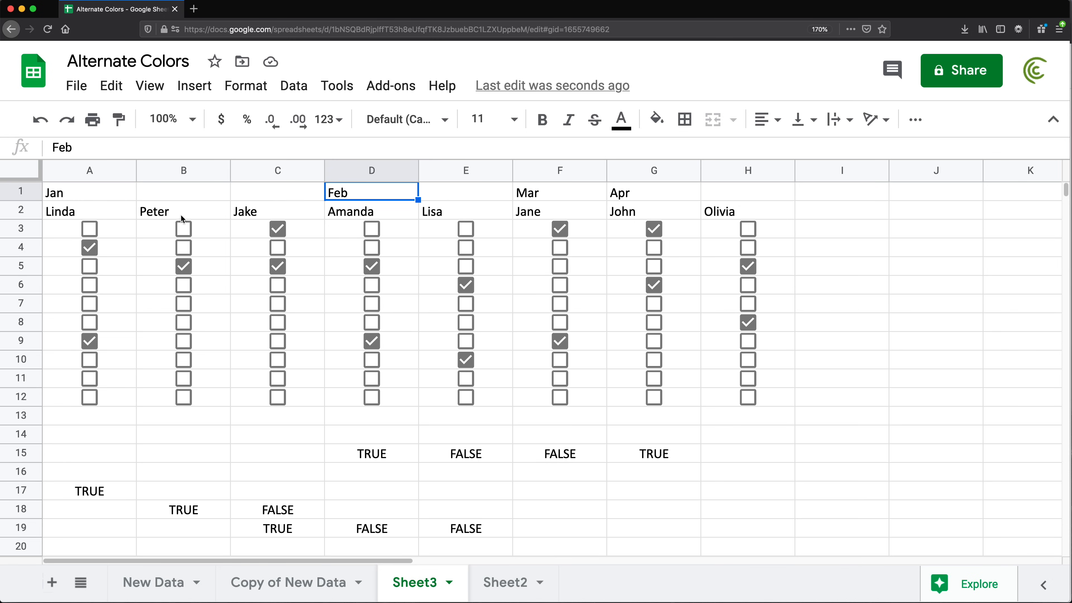
- Examine the filled and empty header cells in row 1 and the ranges referenced by the formulas in A17 and B18
click(61, 196)
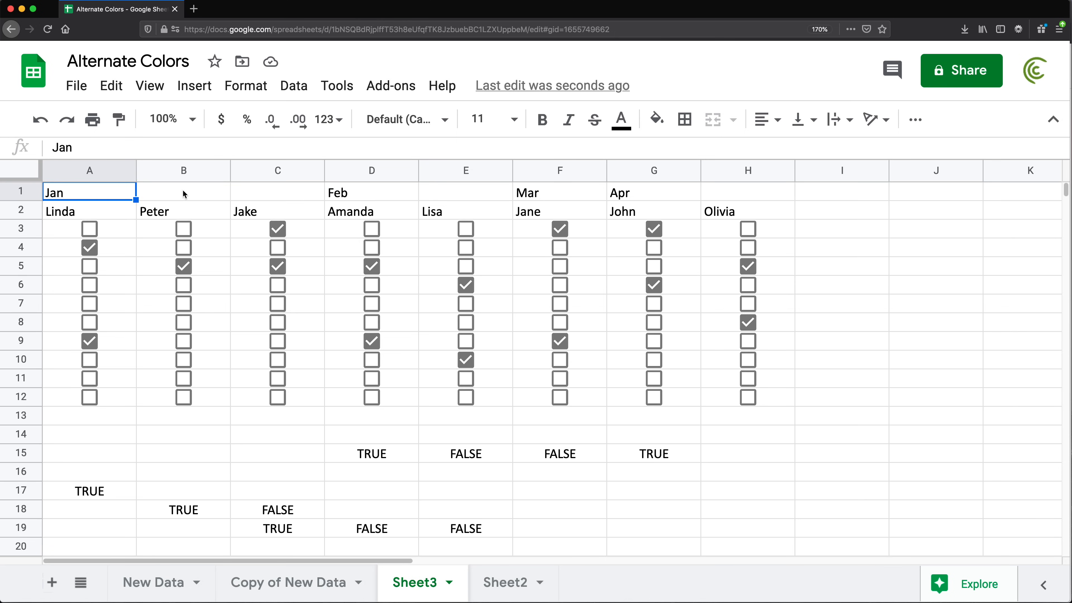
drag(182, 192, 241, 192)
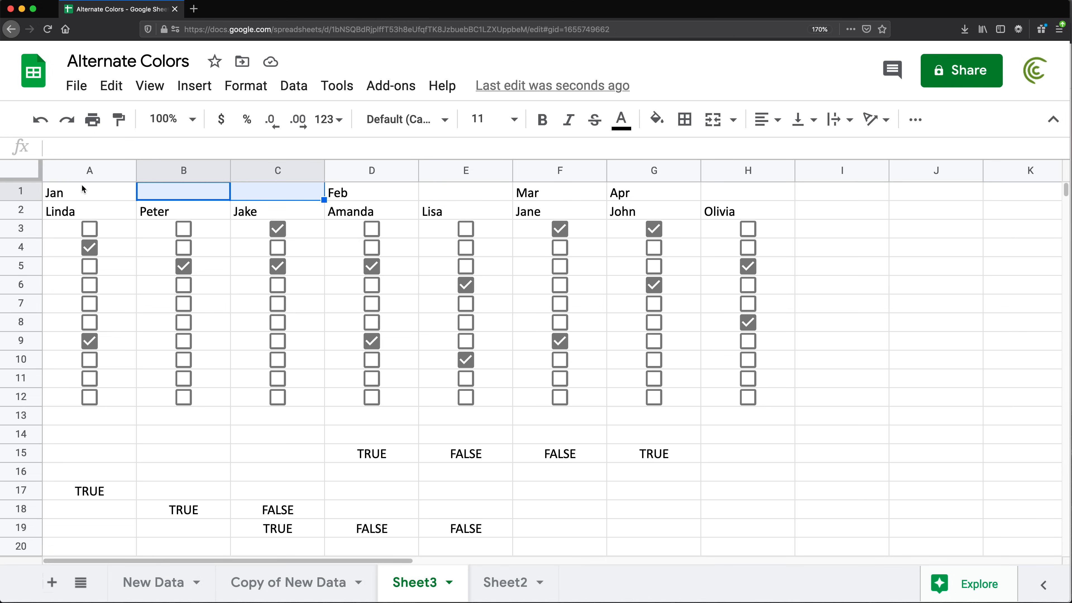
click(61, 192)
drag(61, 192, 530, 194)
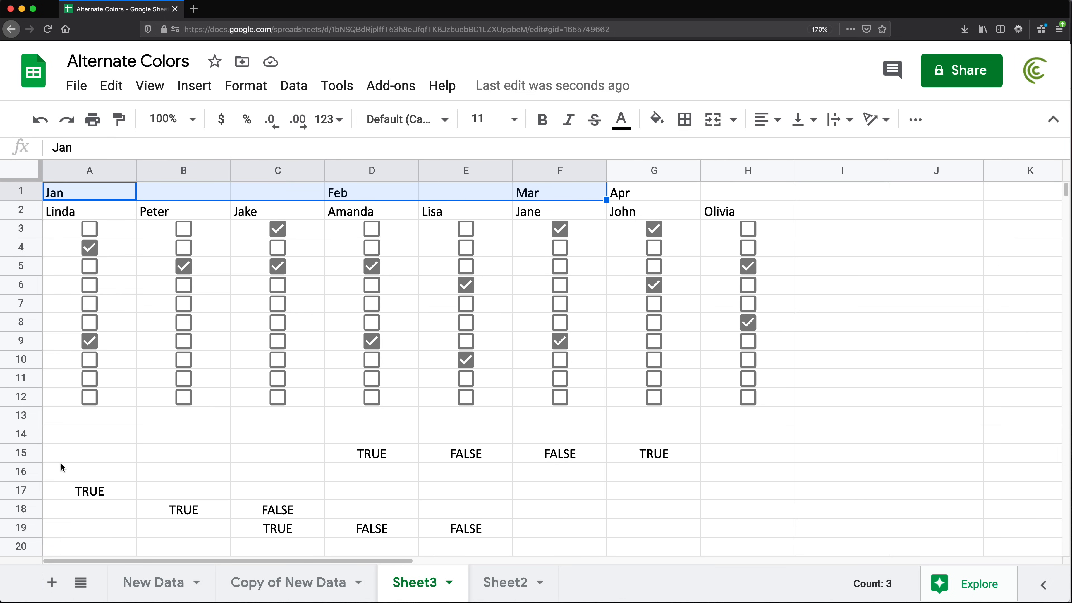
double_click(92, 494)
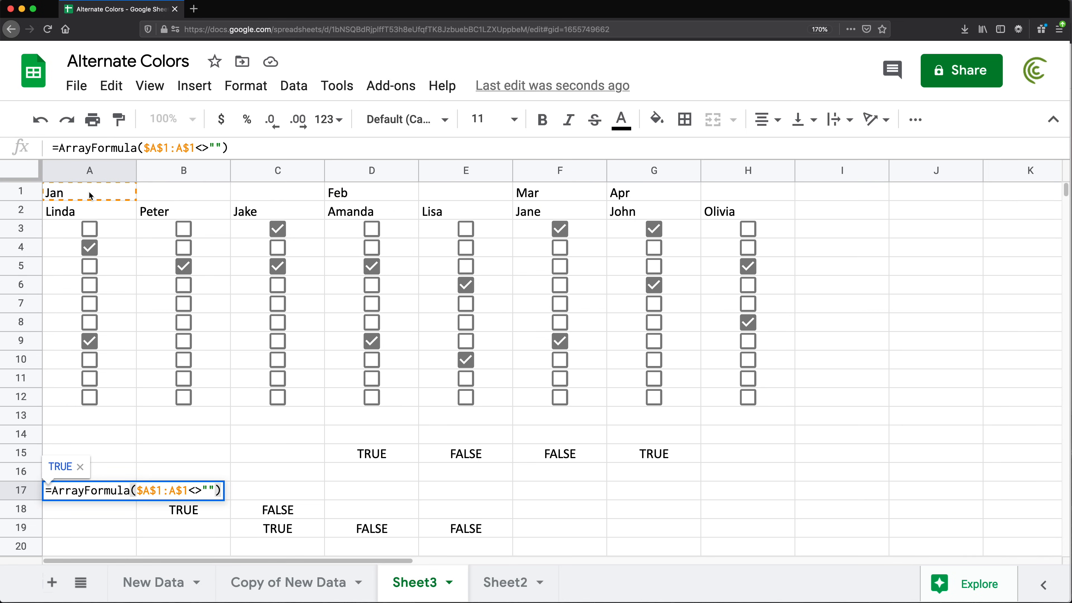
key(Escape)
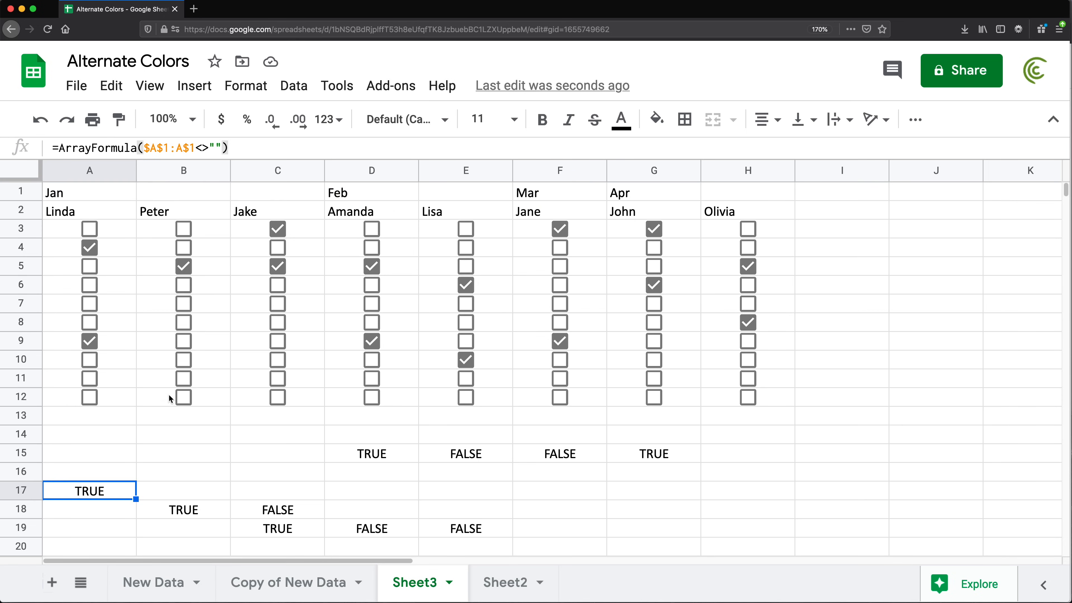
double_click(183, 512)
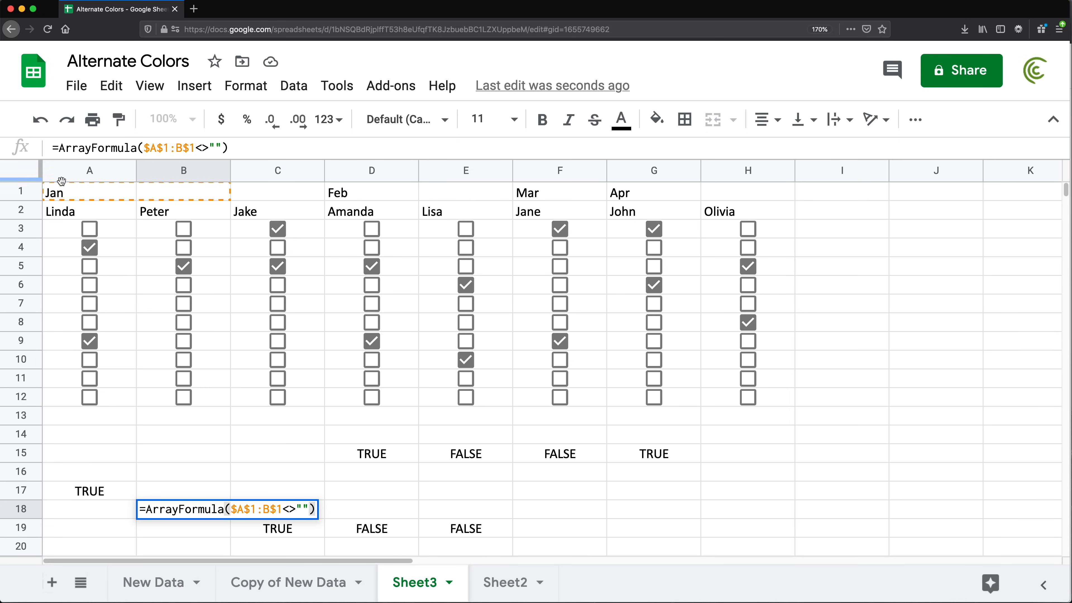
key(Escape)
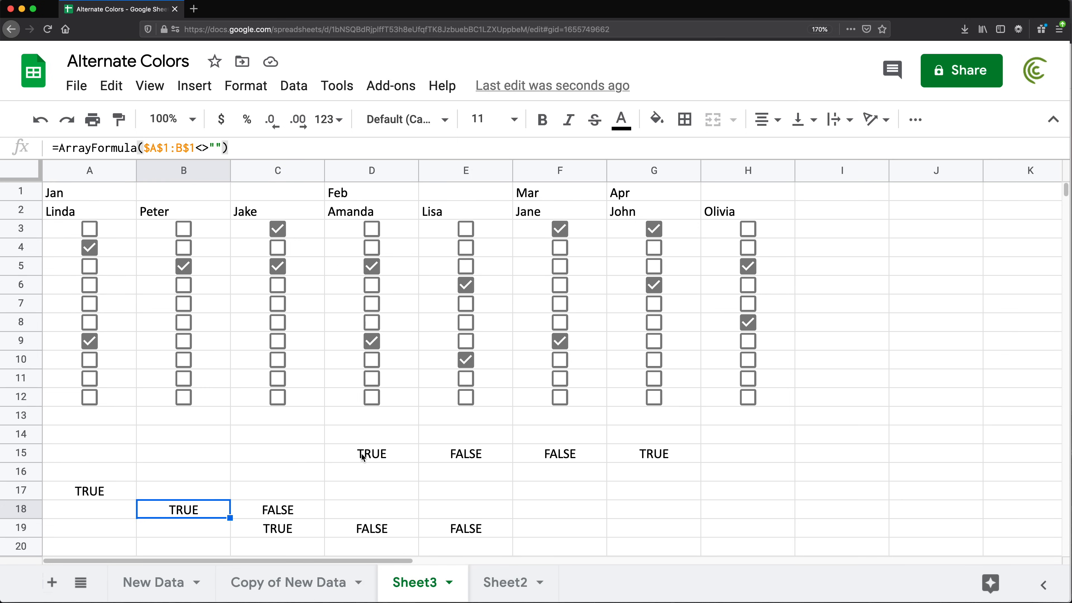
- Nest SUMPRODUCT inside the D15 array formula so that it reads =ArrayFormula(SUMPRODUCT($A$1:D$1<>""))
click(375, 457)
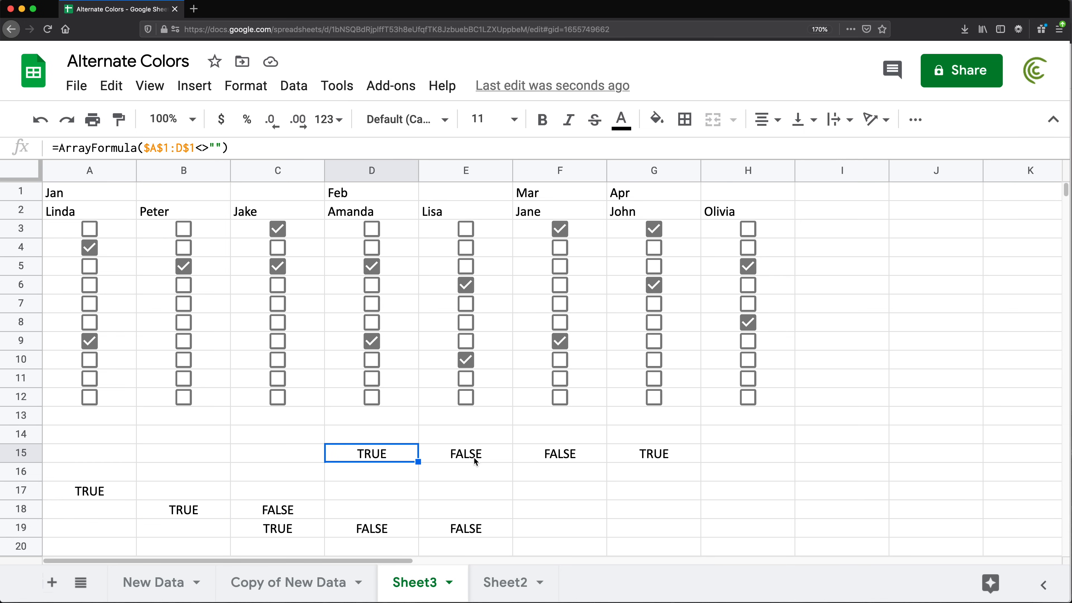
double_click(355, 457)
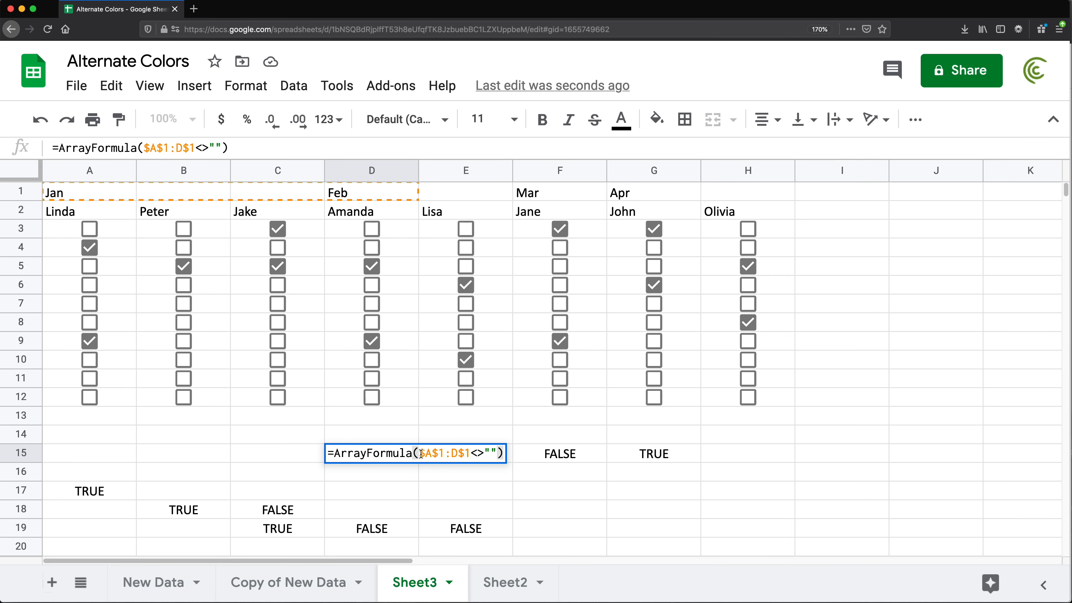
text(SUMPRODUCT()
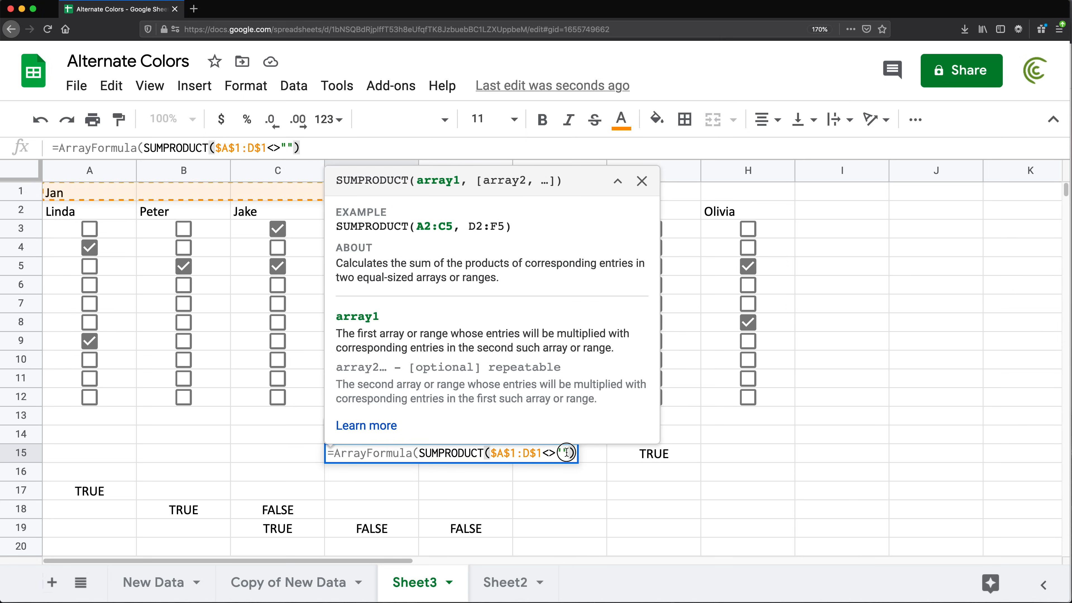
key(Return)
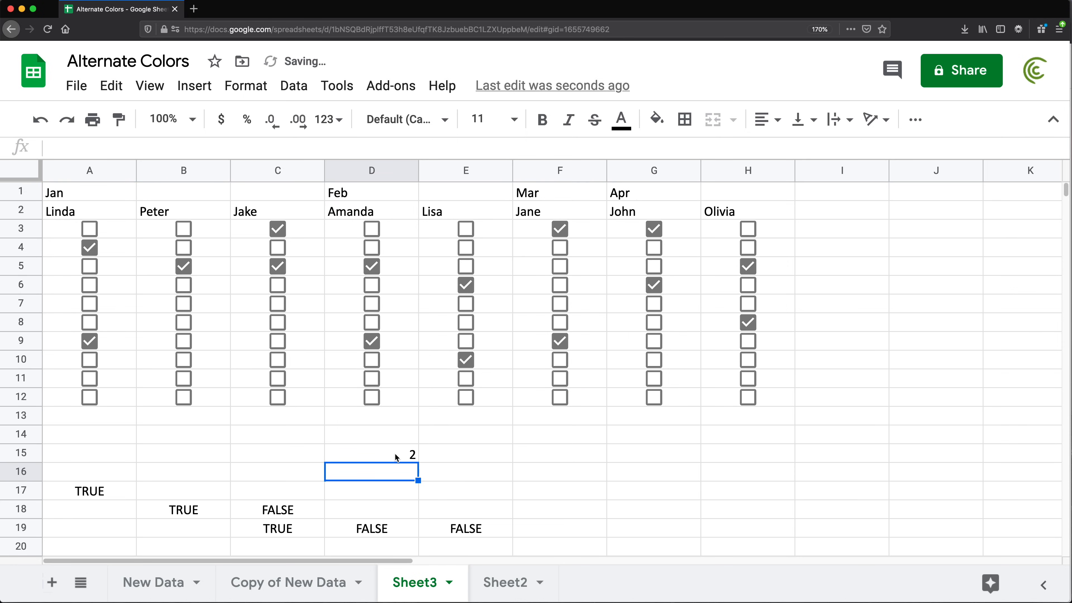
- Fill the D15 formula across A15:H15 and clear the old test formulas from A17:E19
click(395, 453)
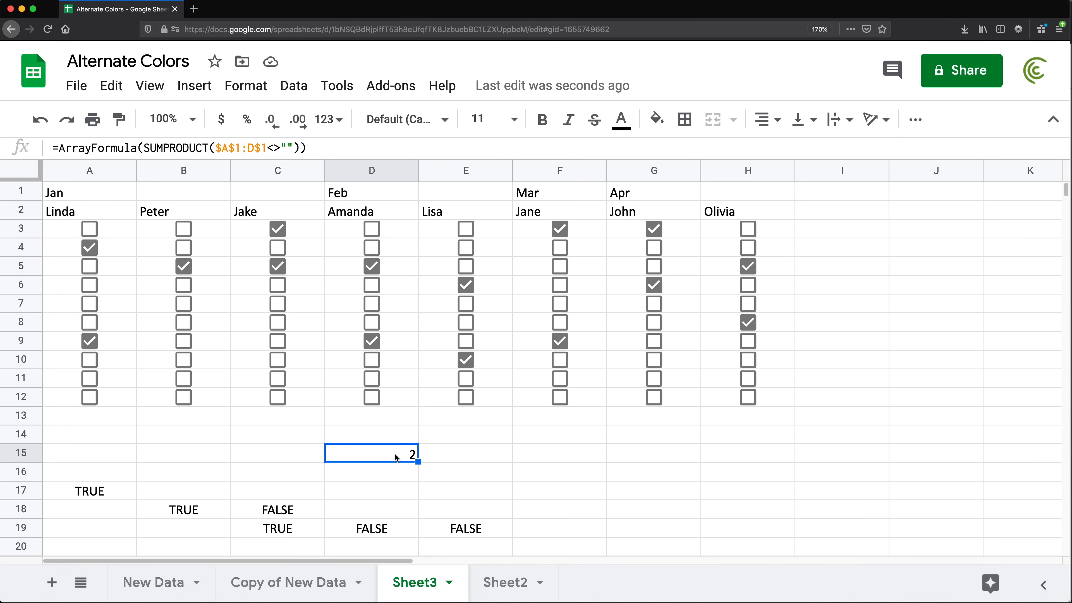
click(383, 450)
drag(418, 462, 84, 460)
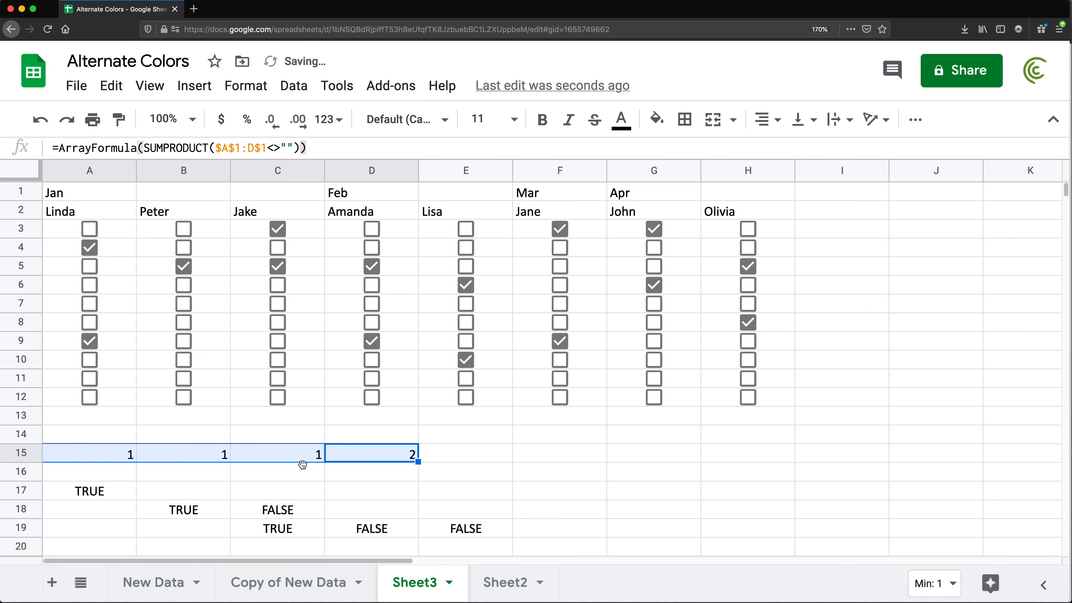
click(383, 460)
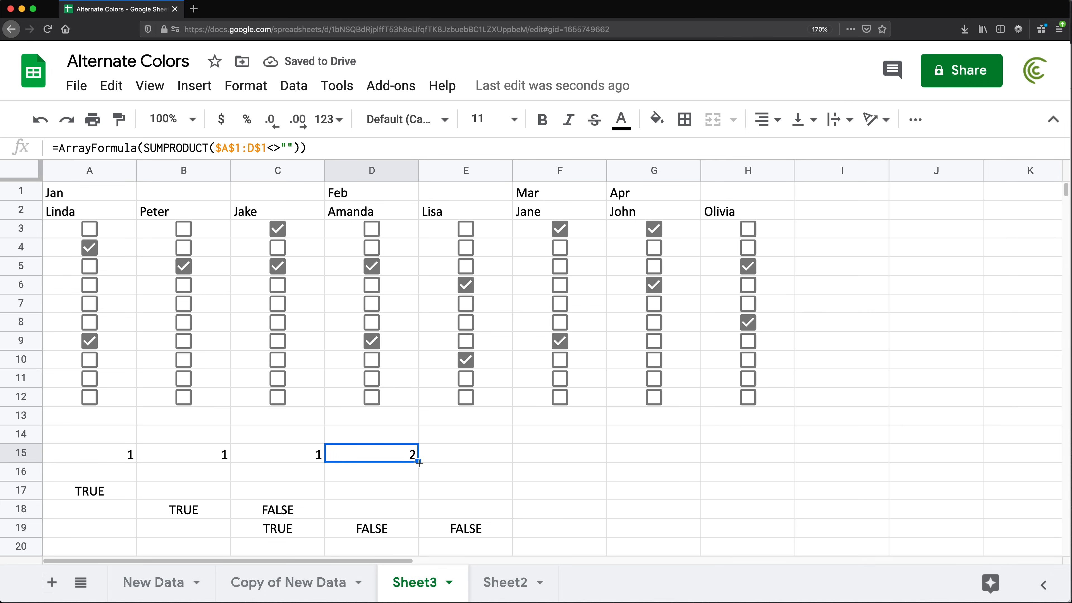
drag(417, 461, 713, 464)
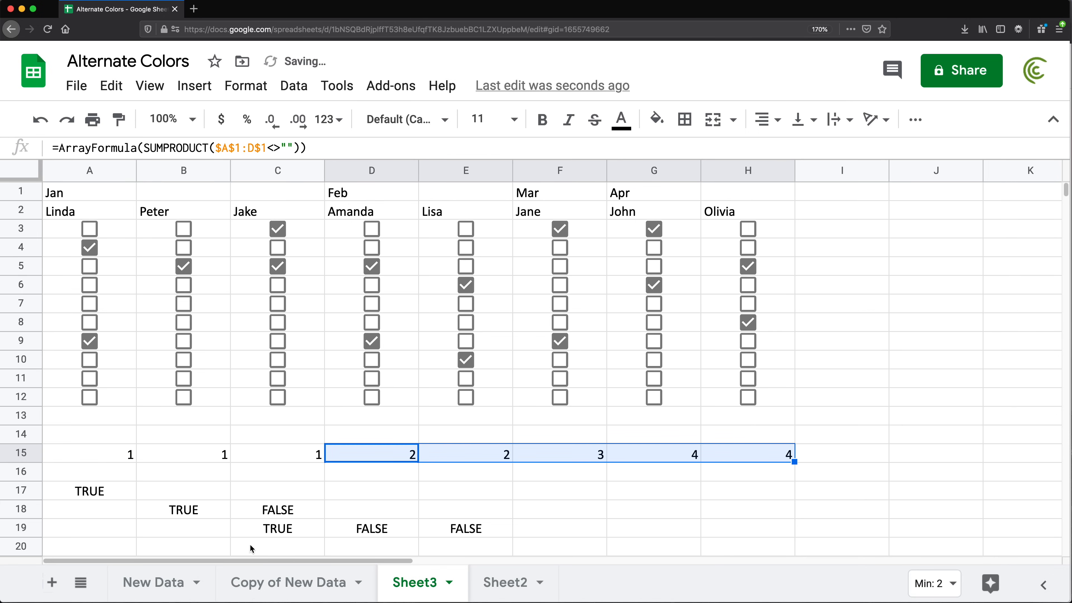
drag(117, 492, 491, 536)
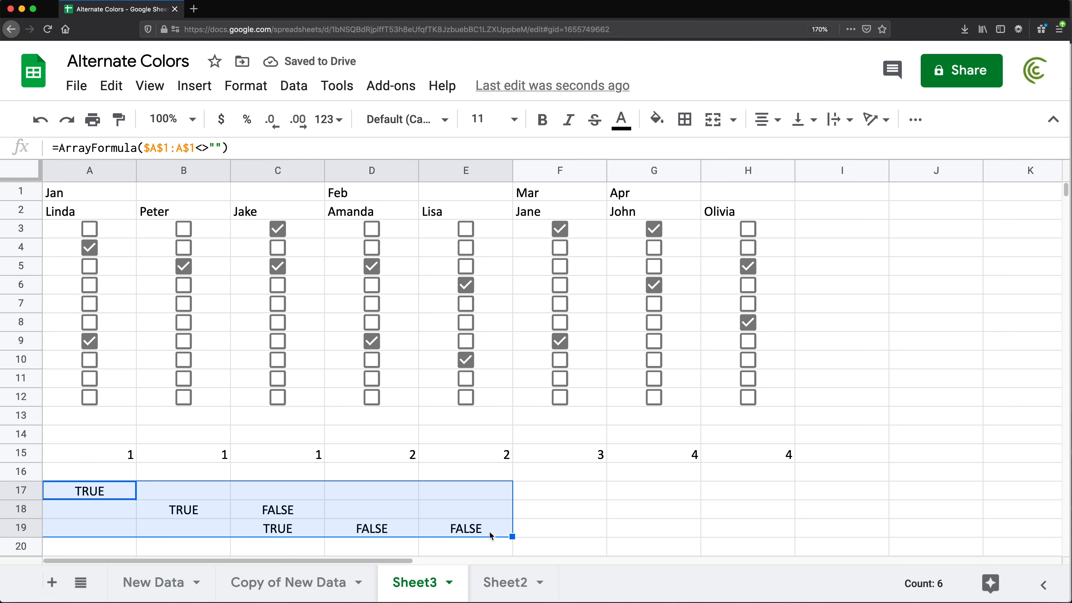
key(Delete)
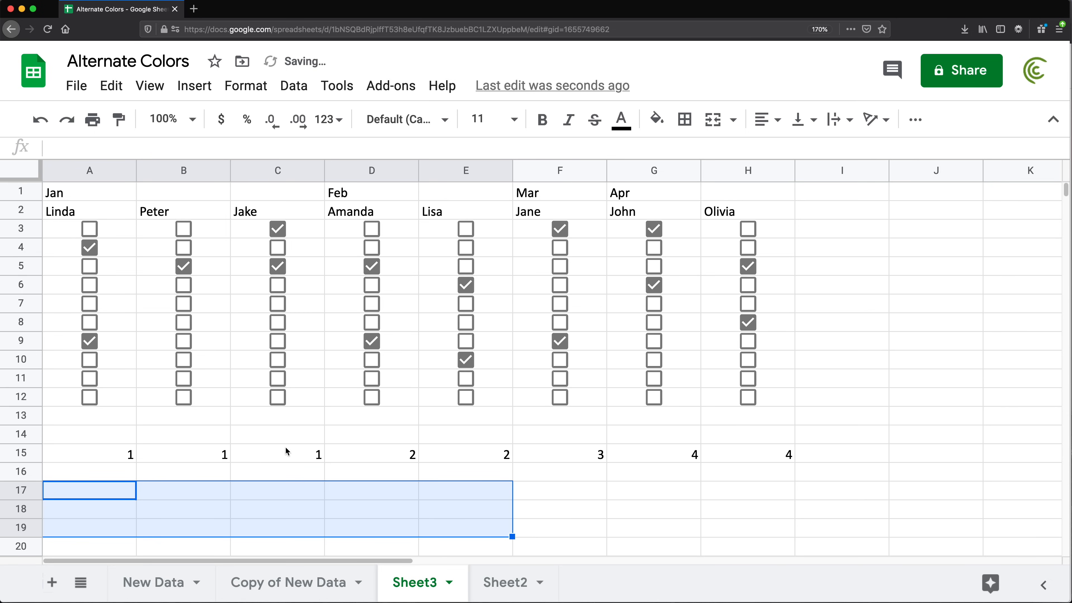
- Inspect the A15 formula and compare the numbers in row 15 with the month groups in row 1
click(118, 462)
key(Return)
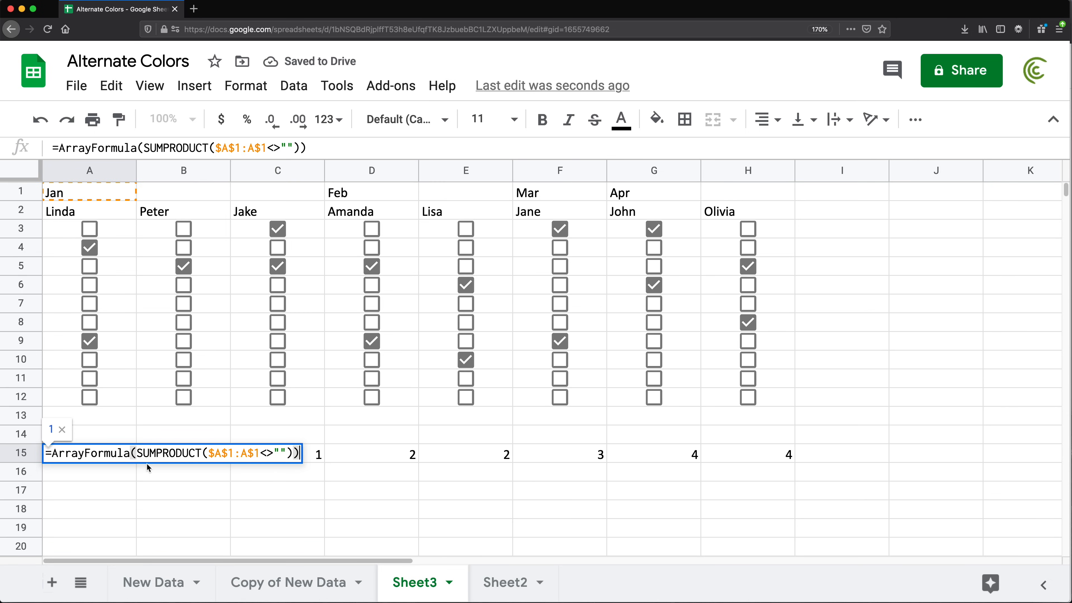
key(Escape)
drag(280, 459, 89, 450)
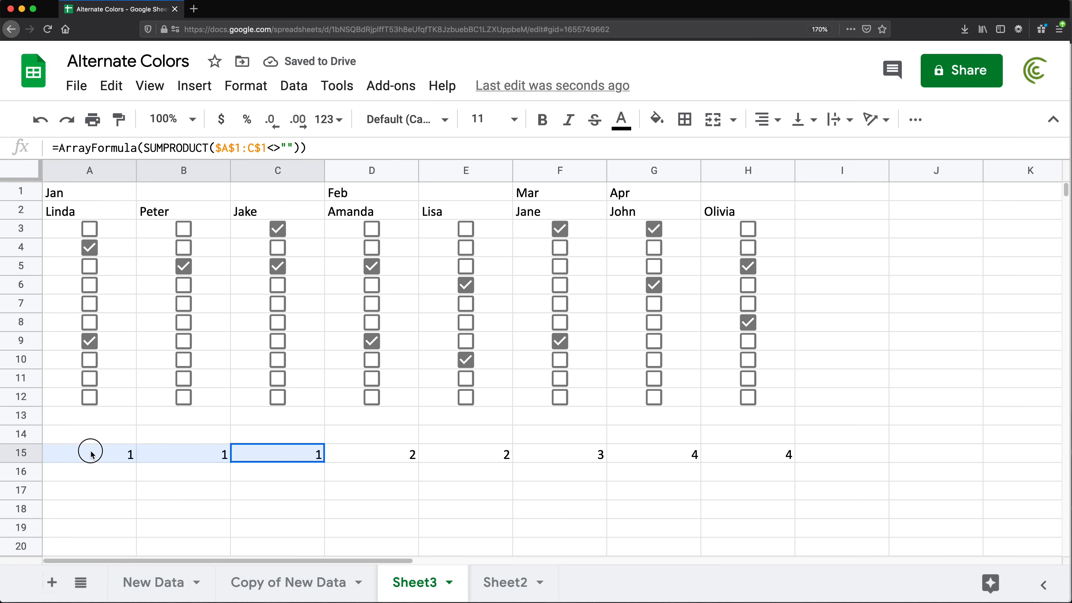
click(110, 190)
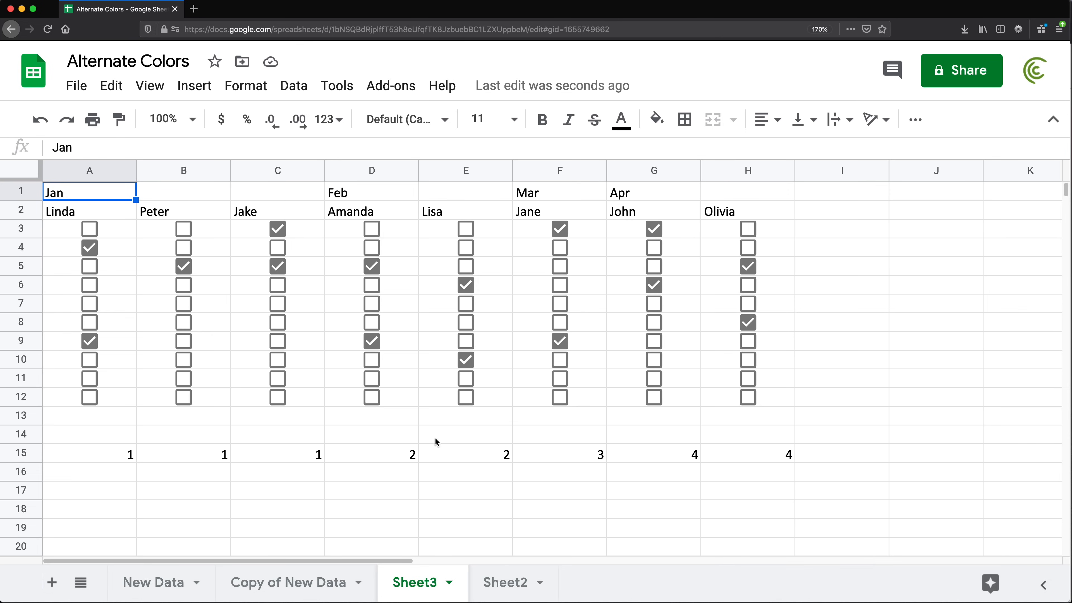
click(424, 455)
shift+click(383, 450)
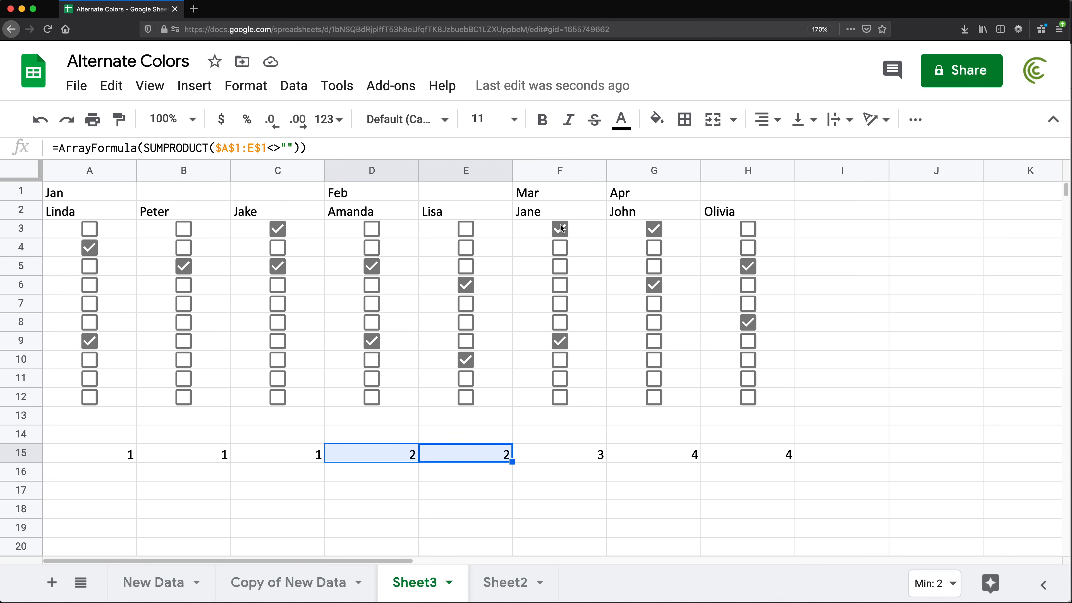
click(554, 191)
click(586, 451)
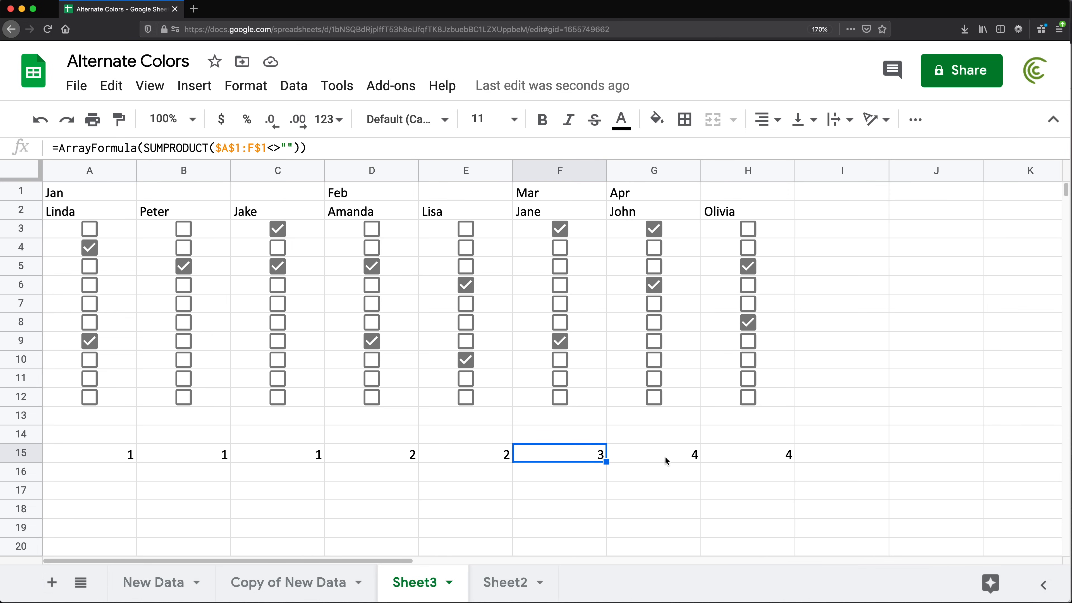
click(672, 455)
shift+click(750, 461)
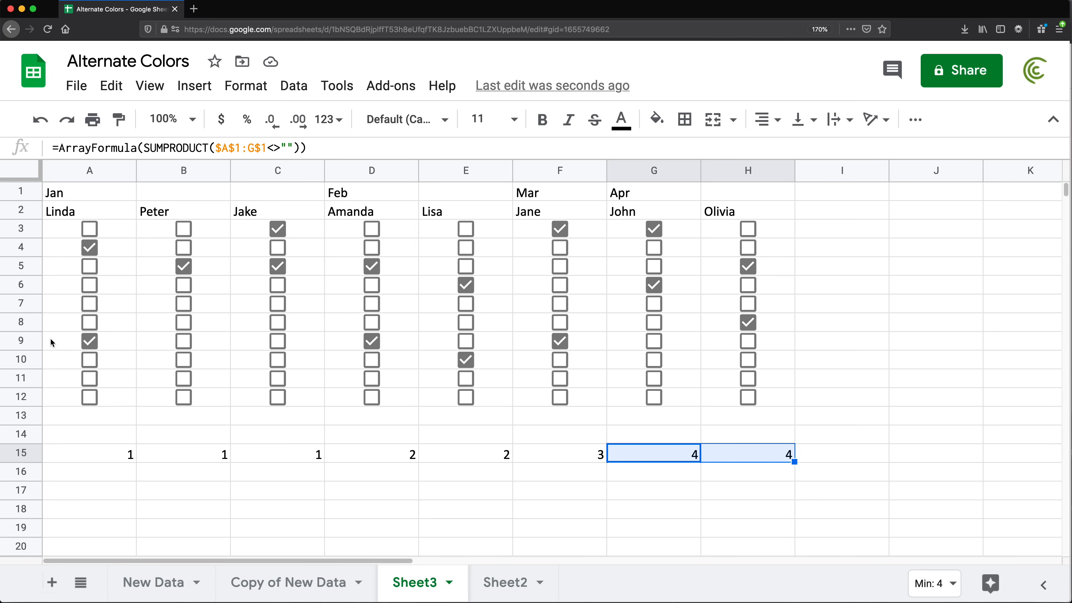
- Remove the ArrayFormula wrapper from A15, leaving =SUMPRODUCT($A$1:A$1<>""), and fill that formula across through H15
double_click(102, 453)
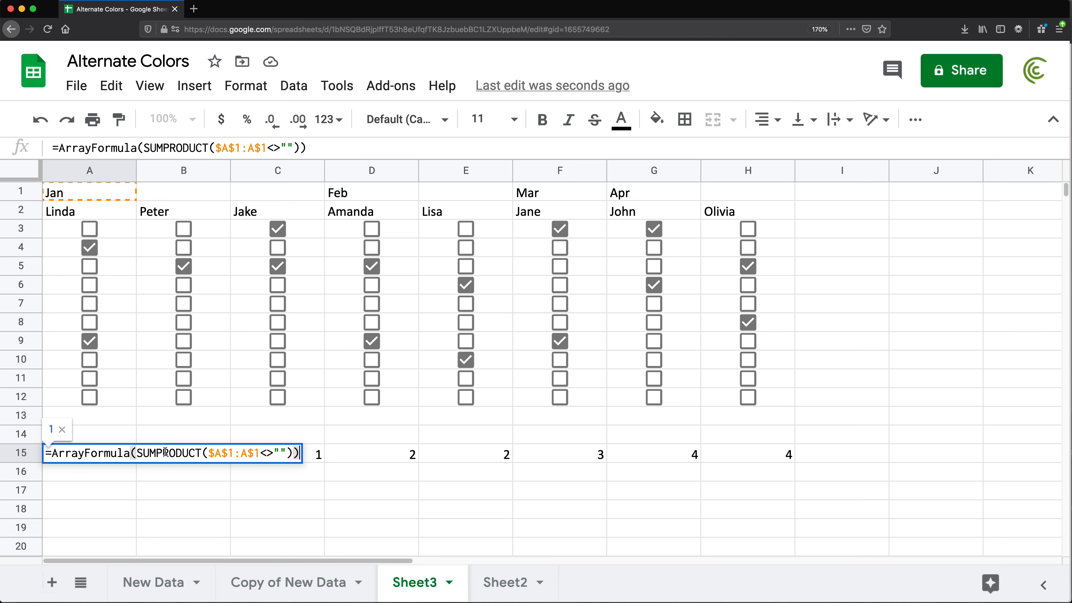
click(135, 453)
drag(136, 453, 51, 453)
key(BackSpace)
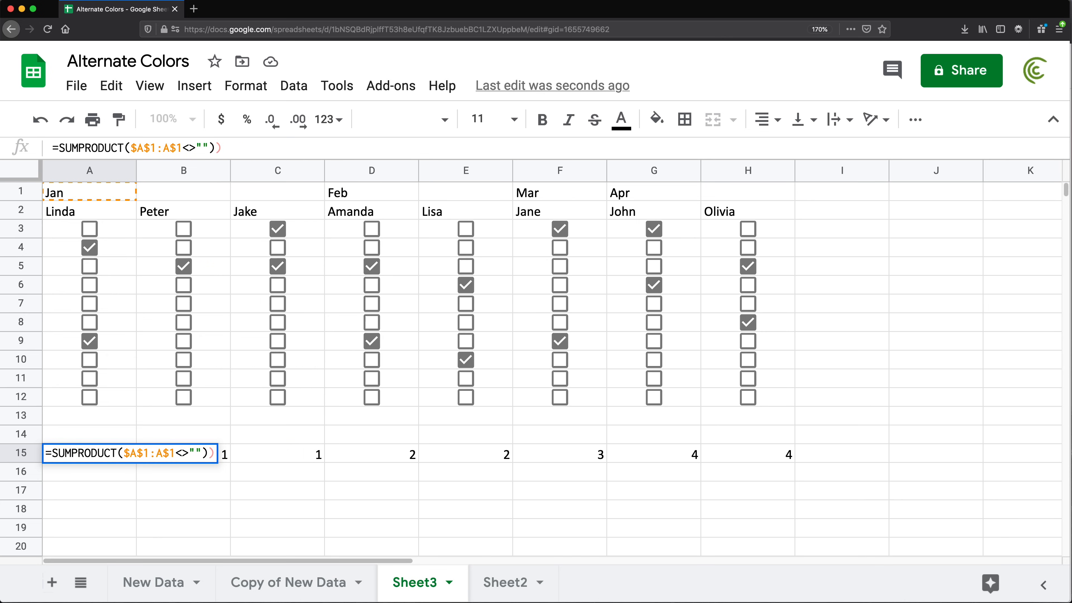
click(209, 454)
key(BackSpace)
key(Return)
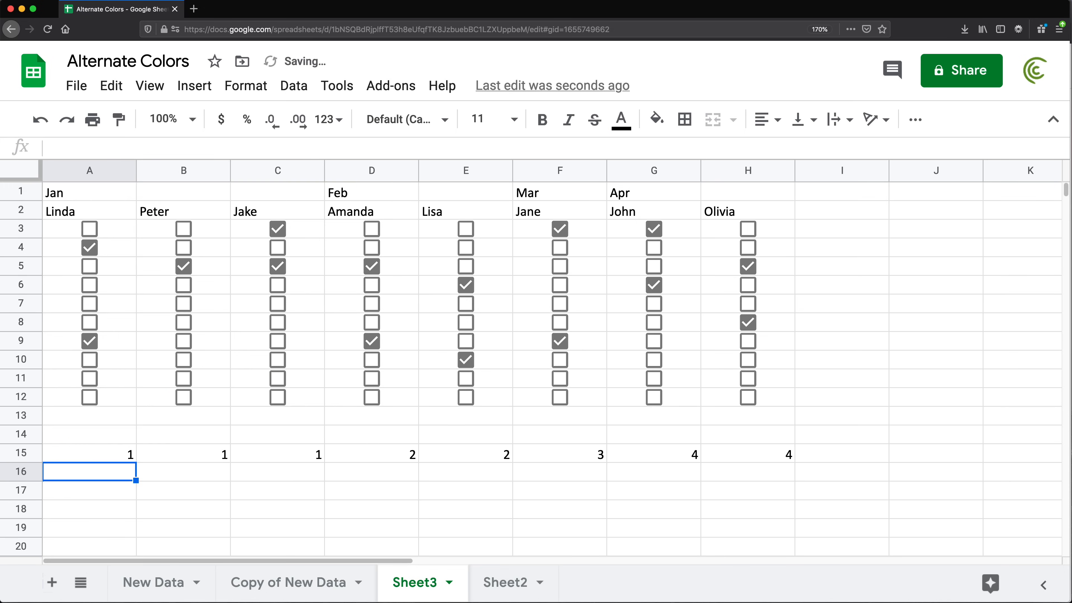
click(116, 459)
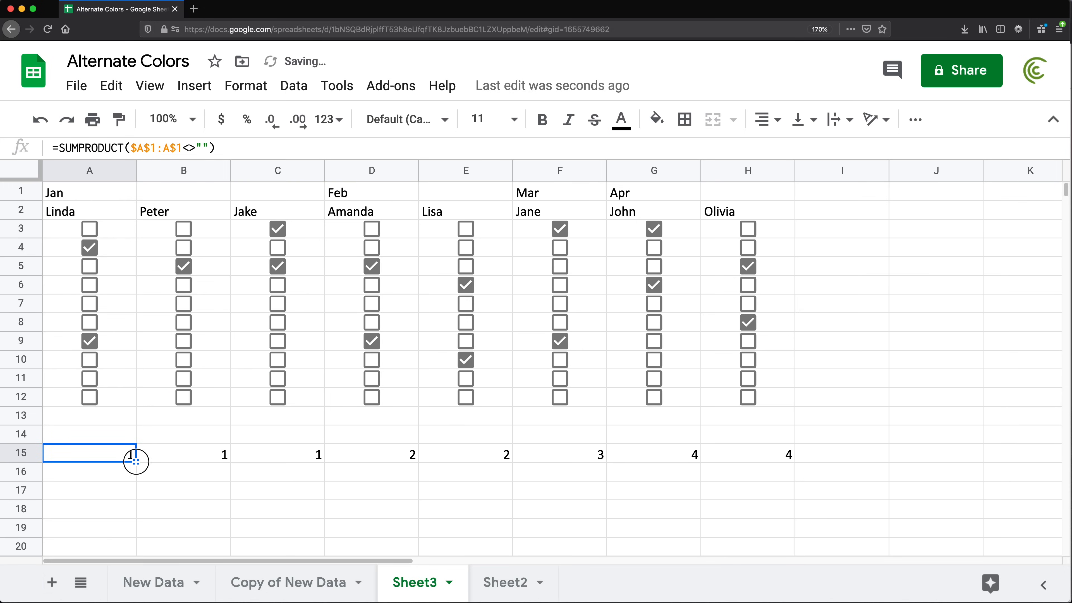
drag(135, 460, 781, 456)
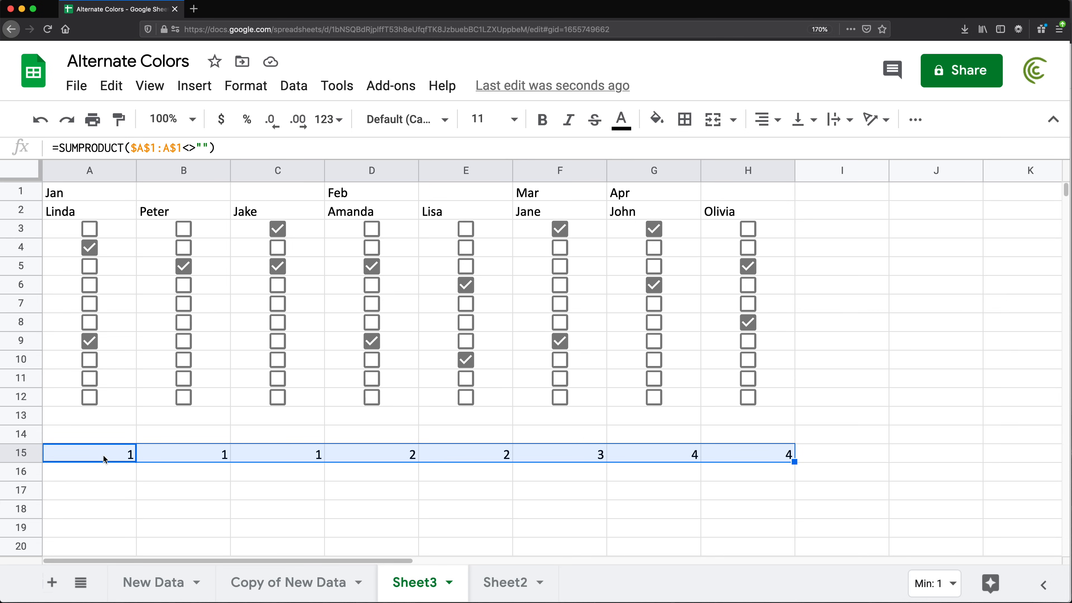
- Wrap the A15 formula in ISEVEN so it reads =ISEVEN(SUMPRODUCT($A$1:A$1<>"")), and fill it across through H15
double_click(104, 460)
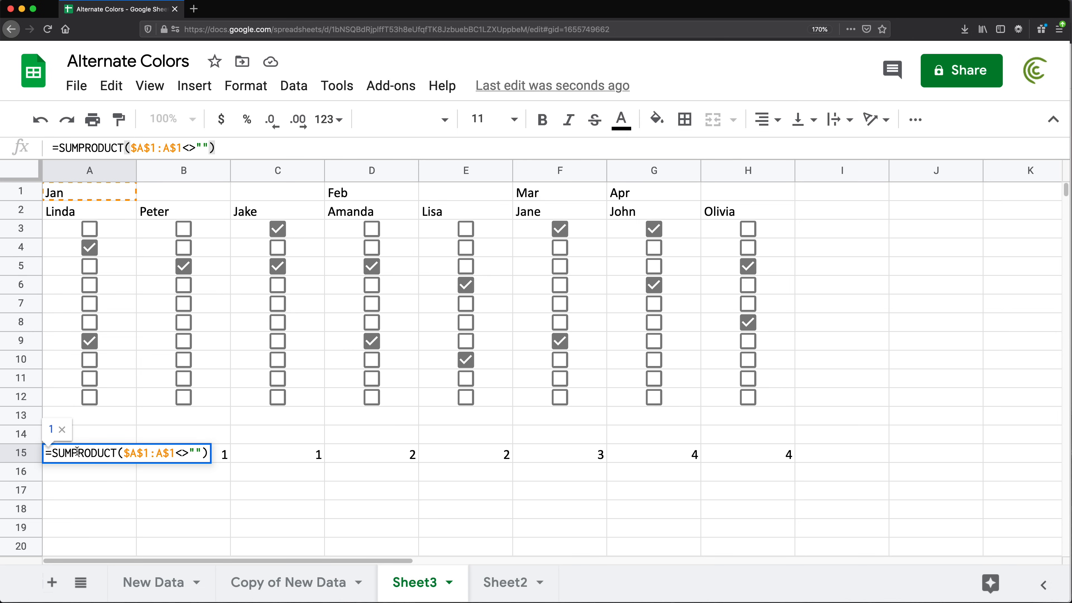
text(ISEVEN()
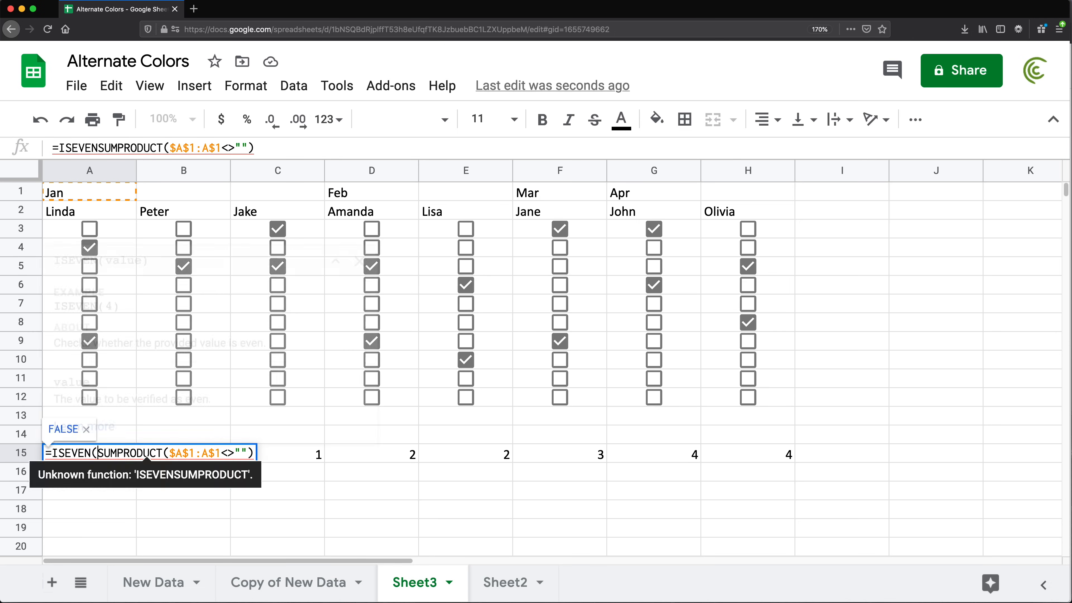
click(249, 454)
text())
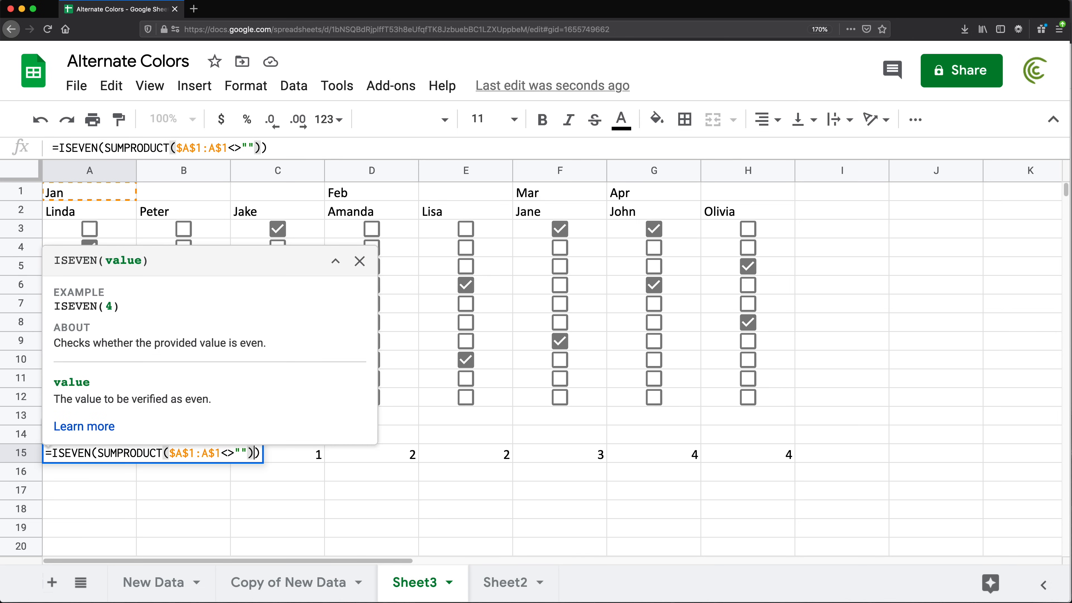
key(Return)
click(109, 458)
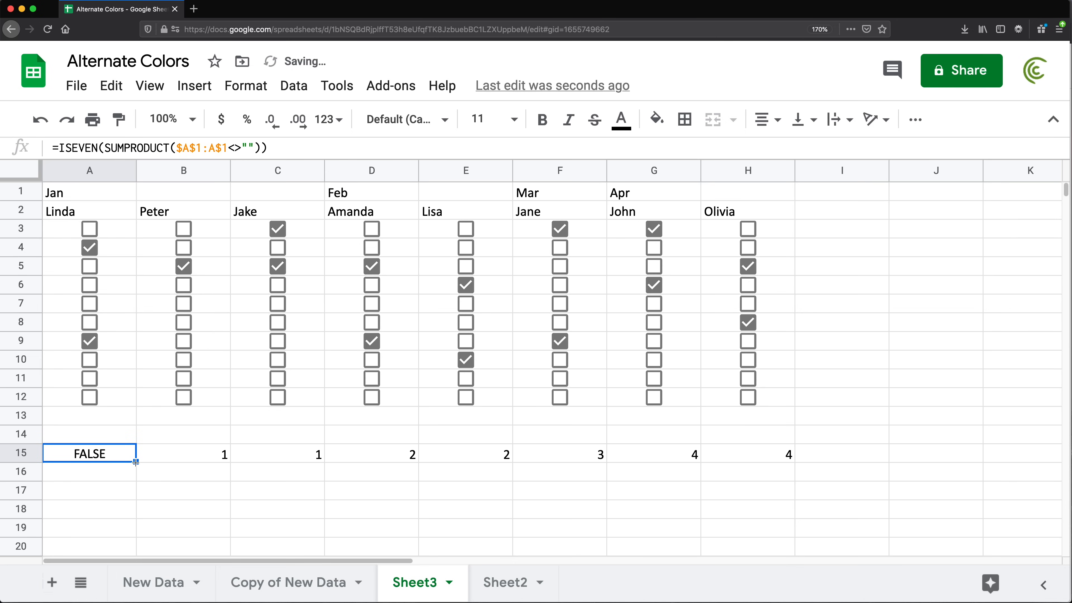
drag(136, 462, 759, 454)
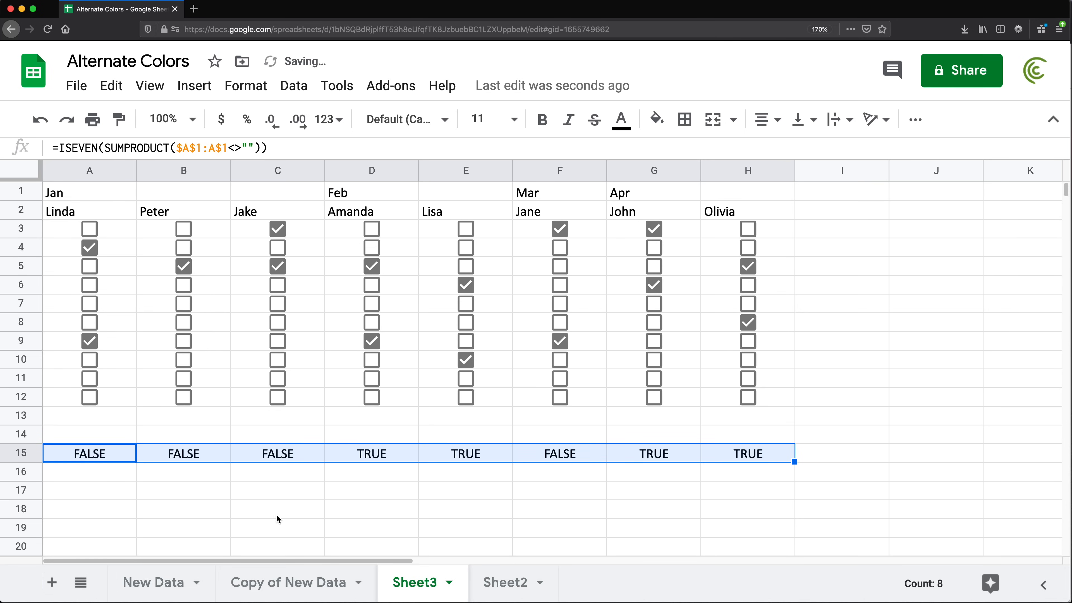
- Compare the row 15 results with the Jan, Feb, Mar and Apr column groups
drag(101, 455, 266, 464)
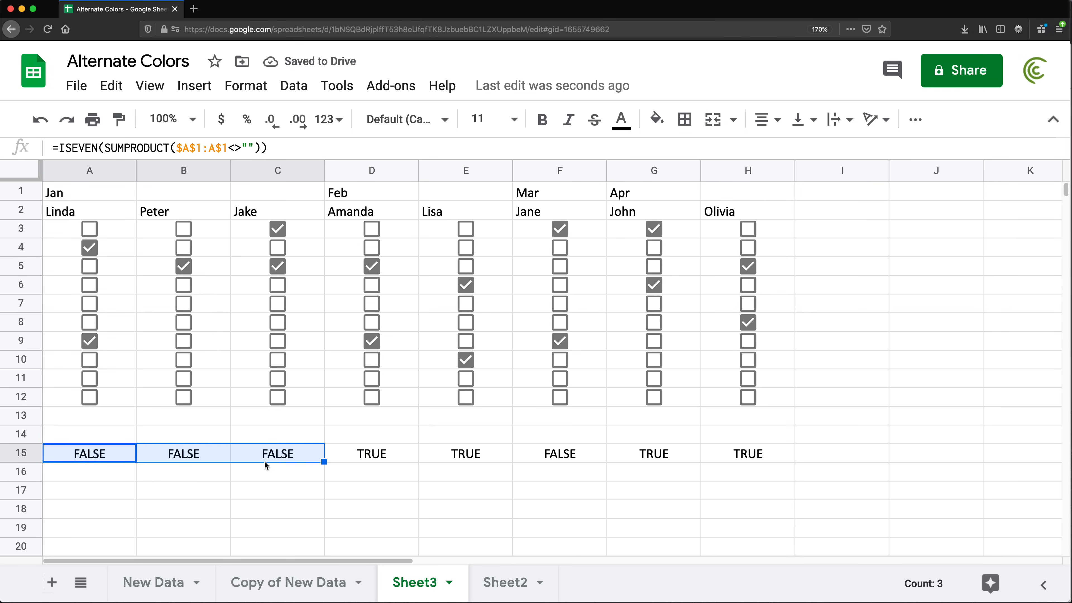
drag(349, 457, 472, 459)
click(581, 460)
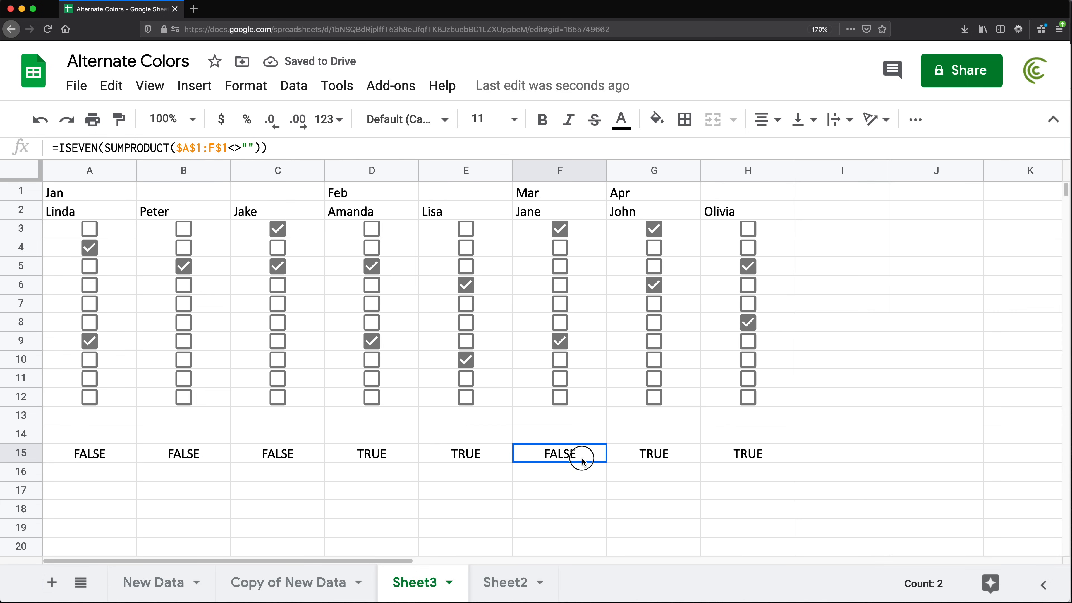
drag(654, 456, 747, 455)
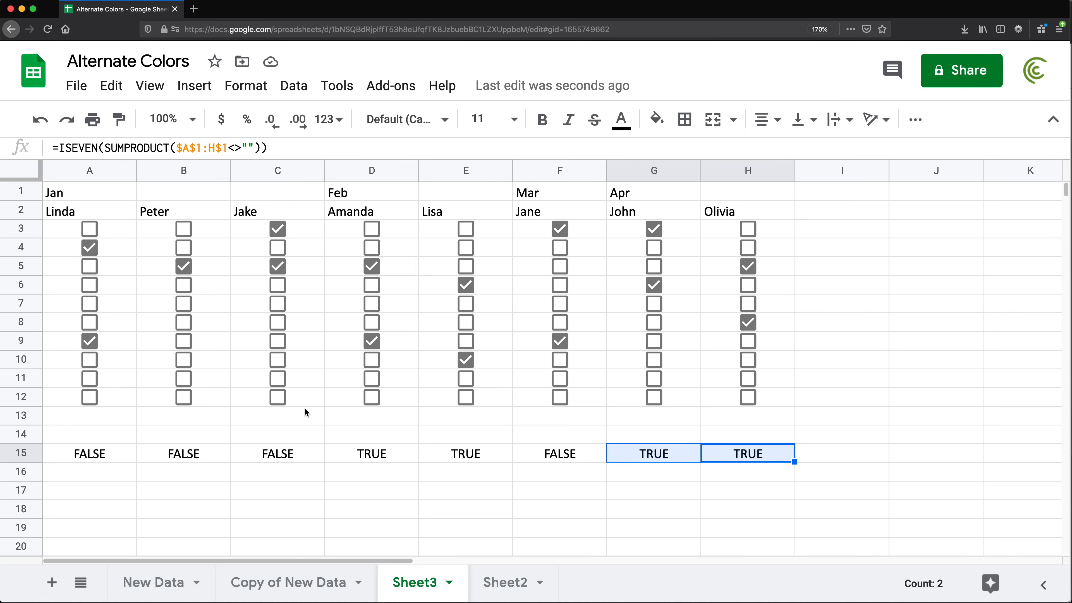
- Copy the full ISEVEN formula text from A15, leaving the cell unchanged
click(87, 457)
double_click(87, 454)
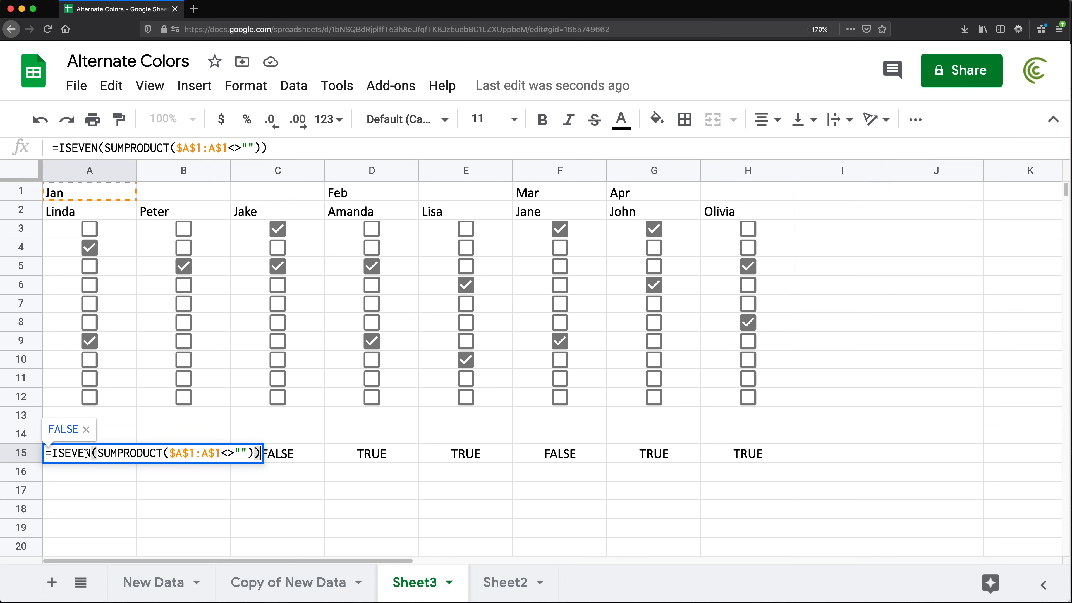
triple_click(86, 454)
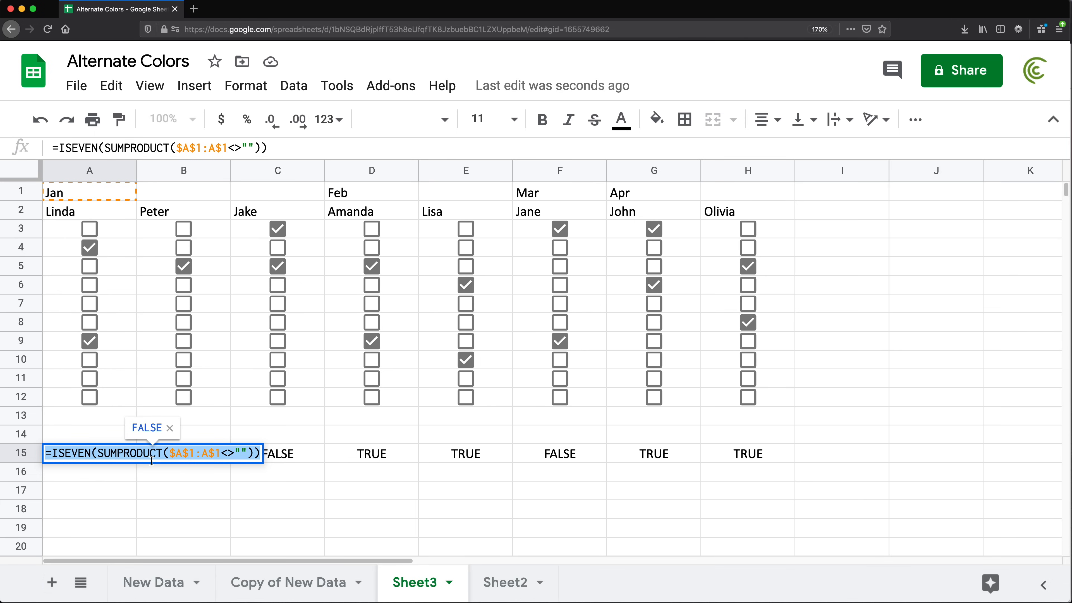
click(206, 457)
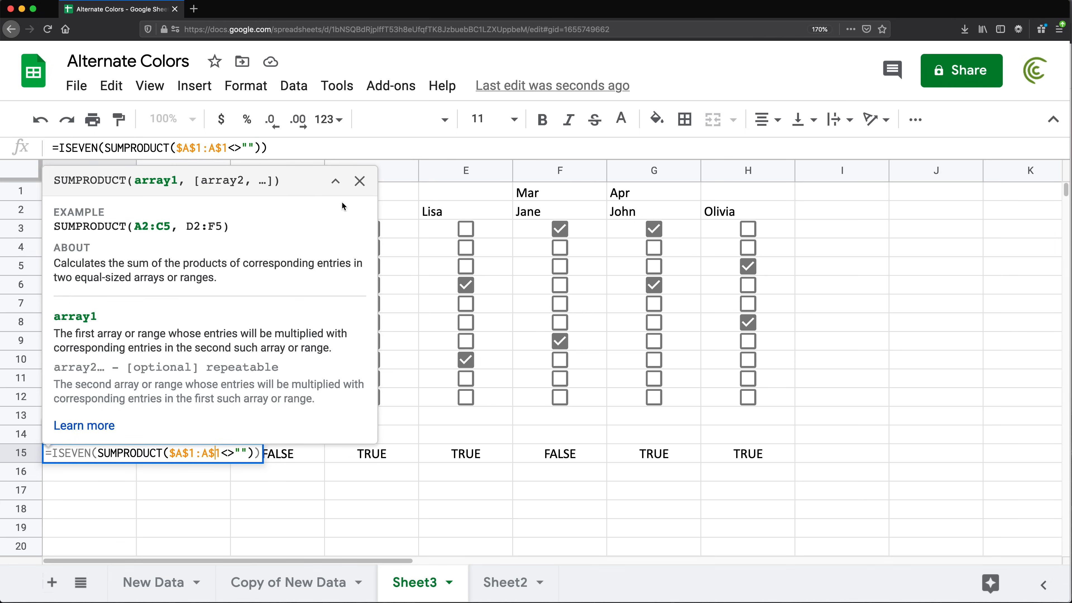
click(339, 186)
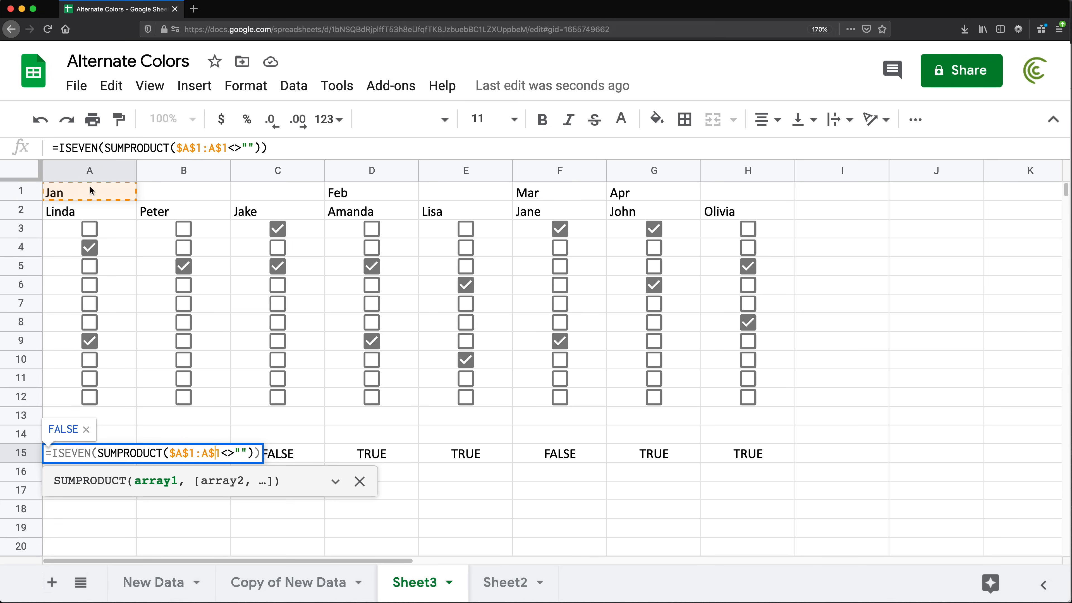
triple_click(212, 454)
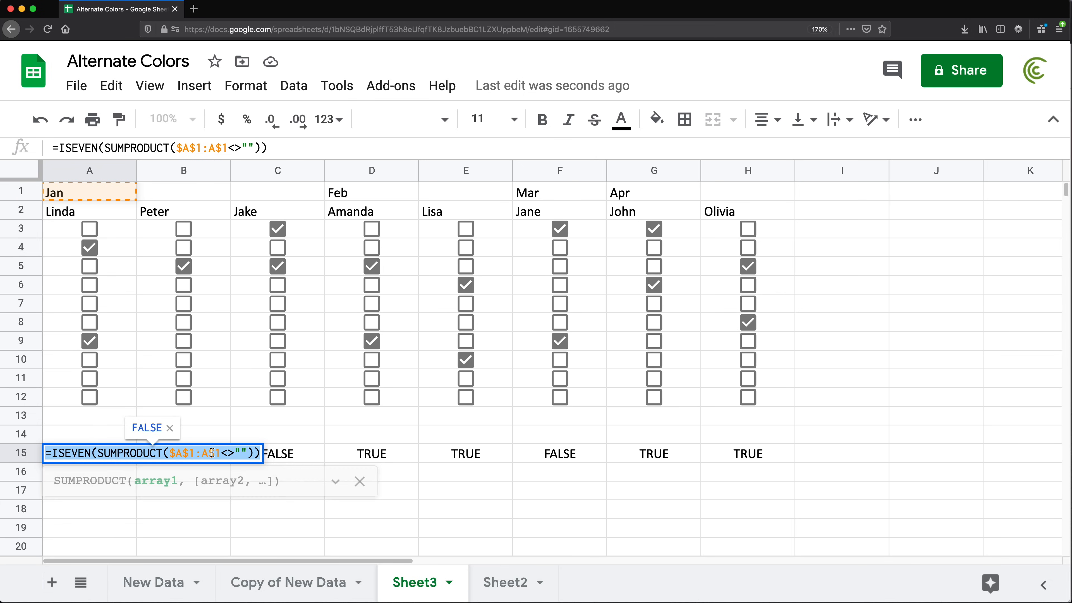
key(Escape)
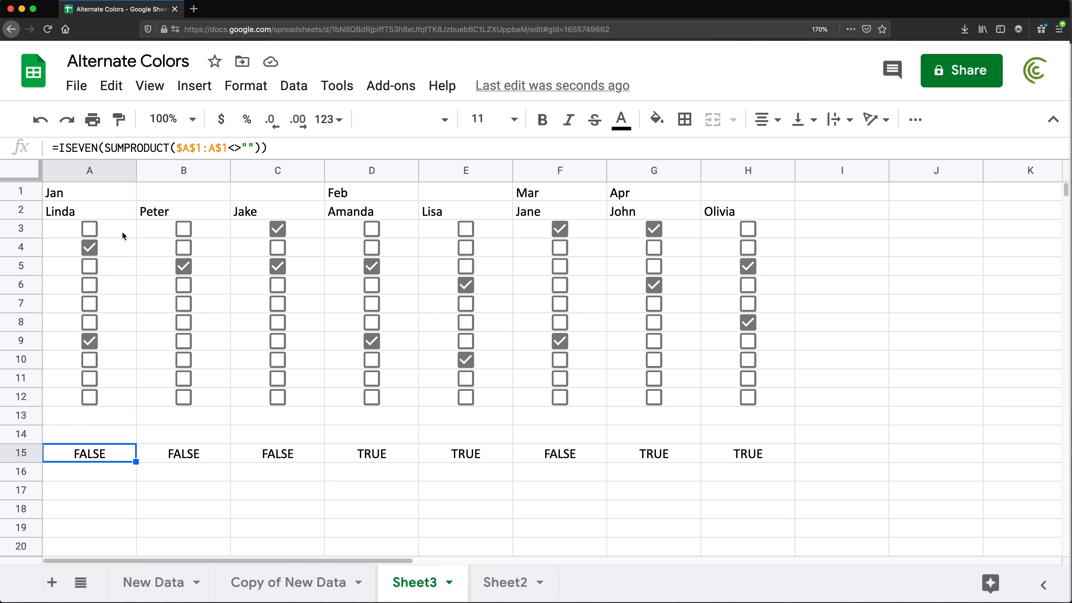
- Create a conditional formatting rule for A1:H12 with the custom formula =ISEVEN(SUMPRODUCT($A$1:A$1<>""))
mouse_move(105, 192)
mouse_down()
mouse_move(737, 254)
mouse_move(762, 399)
mouse_up()
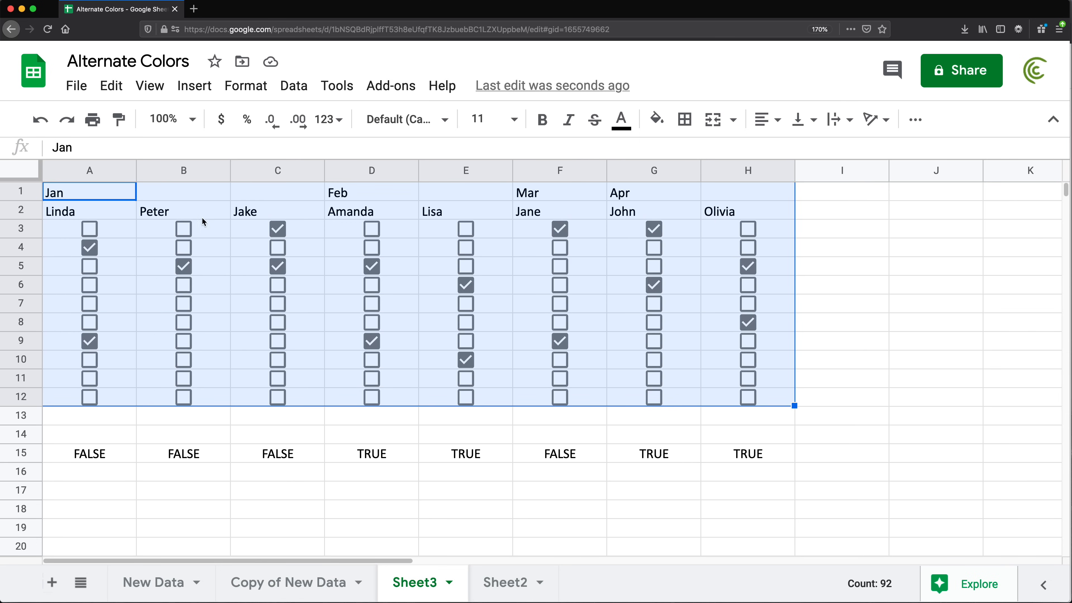
click(244, 90)
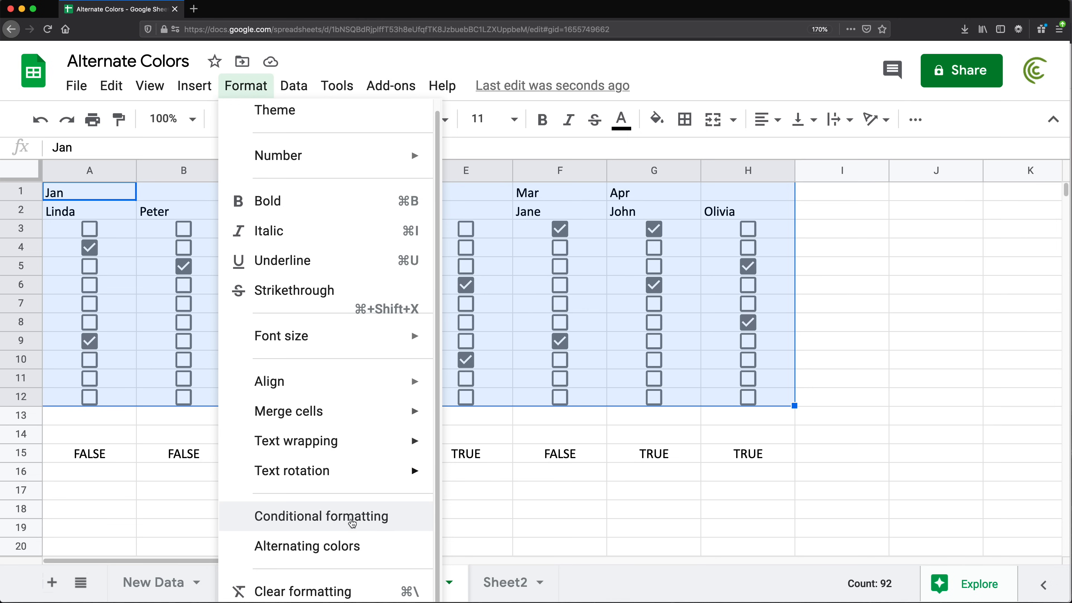
click(352, 523)
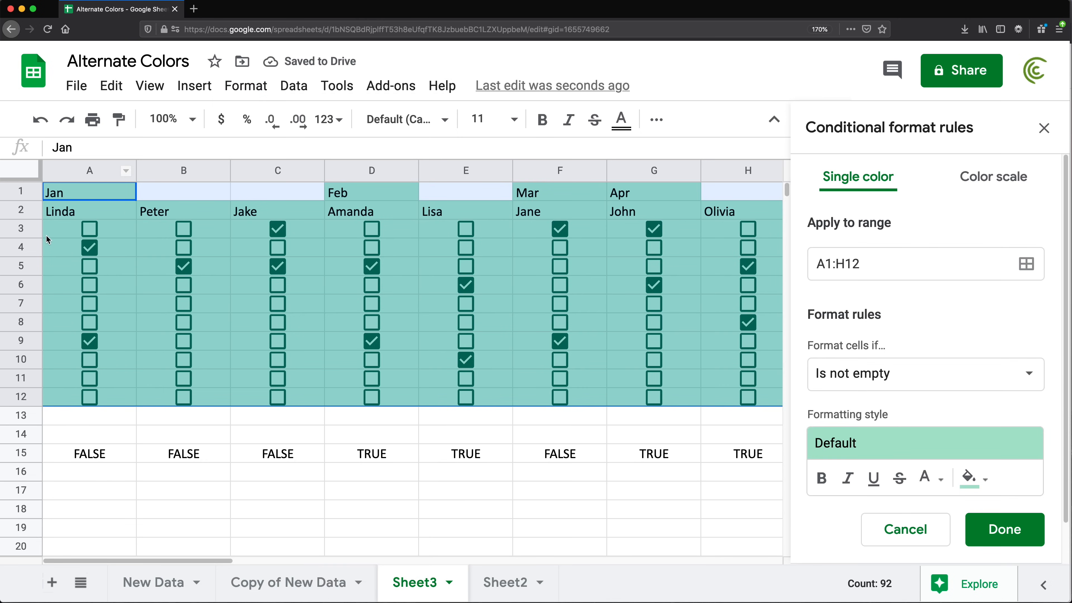
click(876, 383)
scroll(907, 423, down, 5)
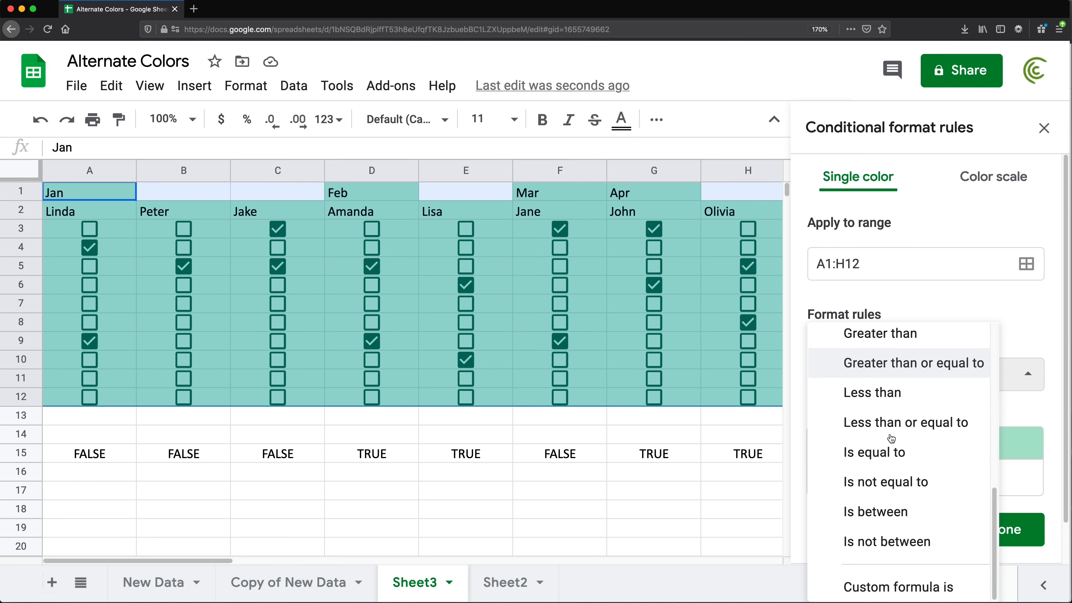
click(908, 585)
click(854, 411)
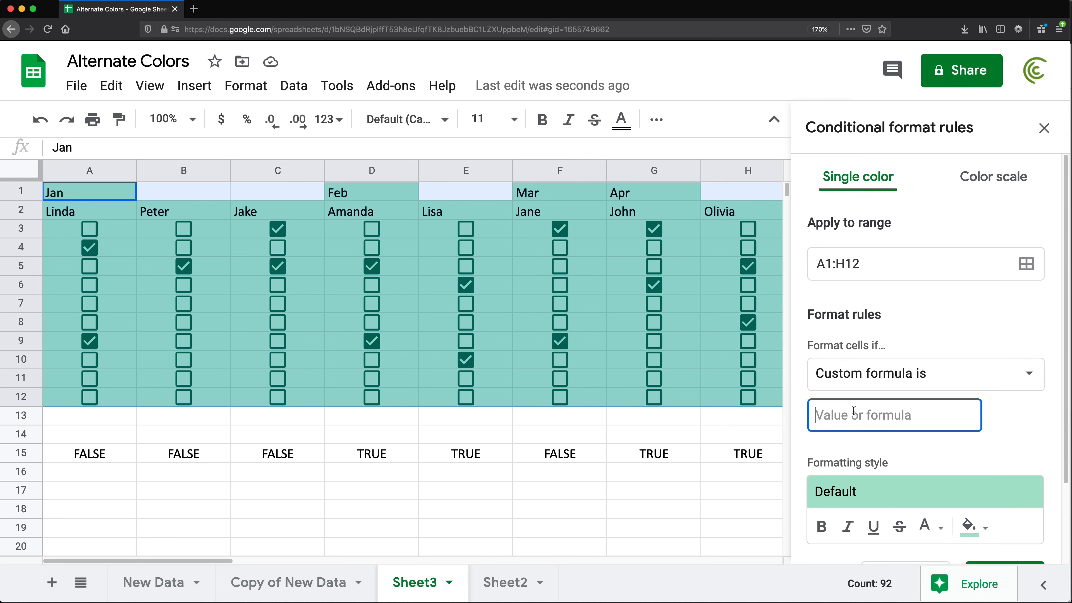
key(ctrl+v)
- Give the ISEVEN rule a light purple fill and save the rule
scroll(978, 437, down, 2)
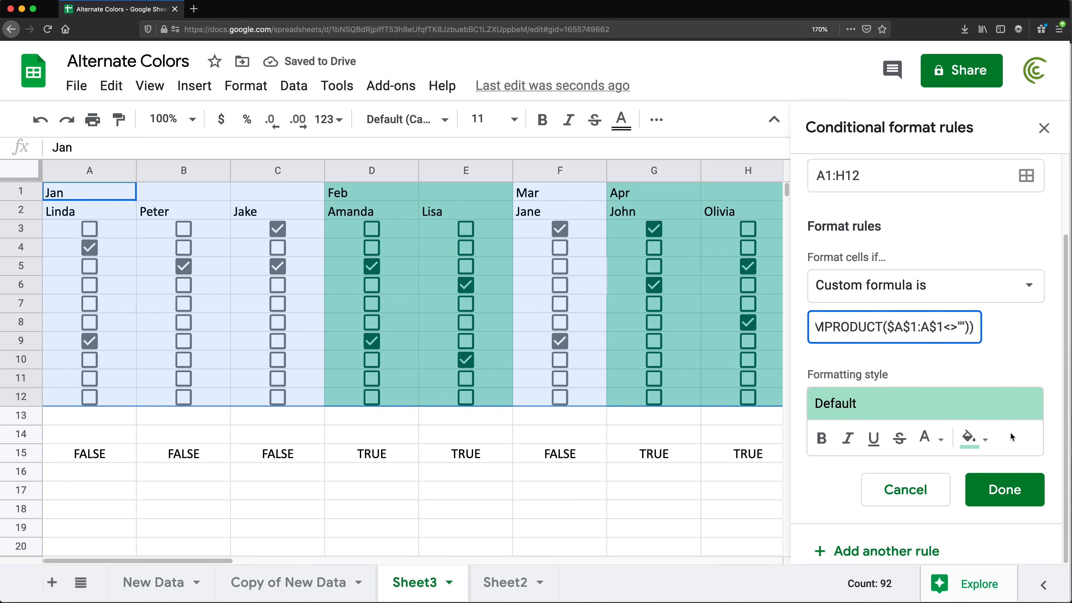
click(979, 439)
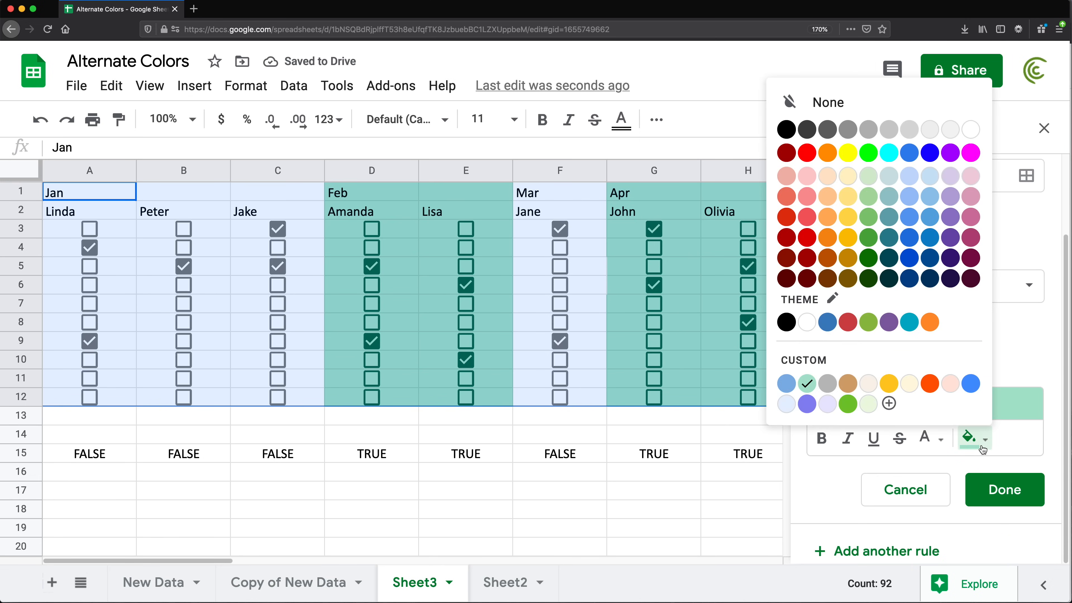
click(952, 176)
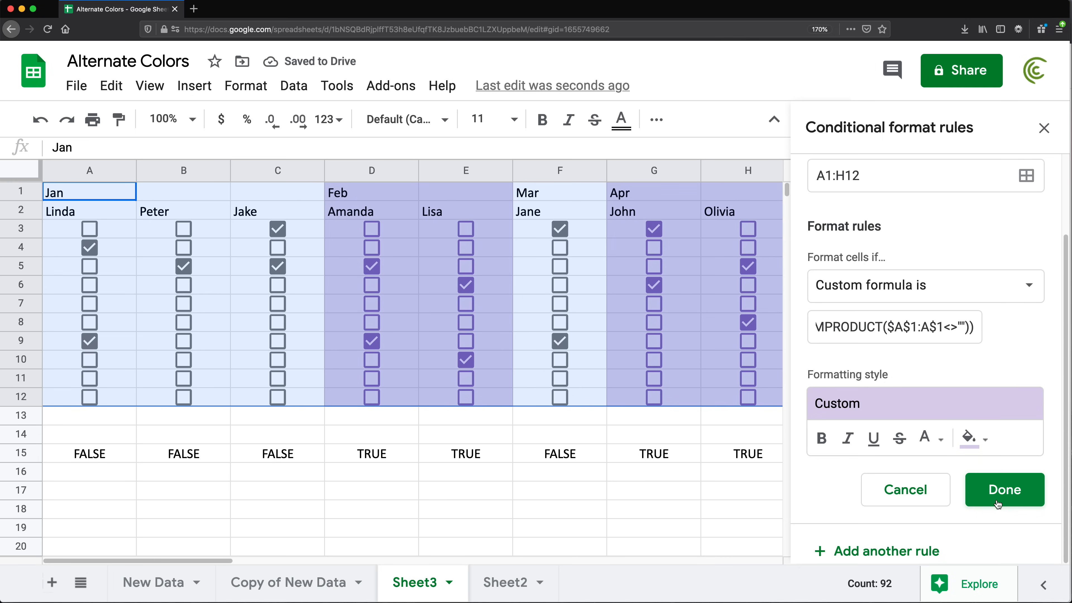
click(1009, 498)
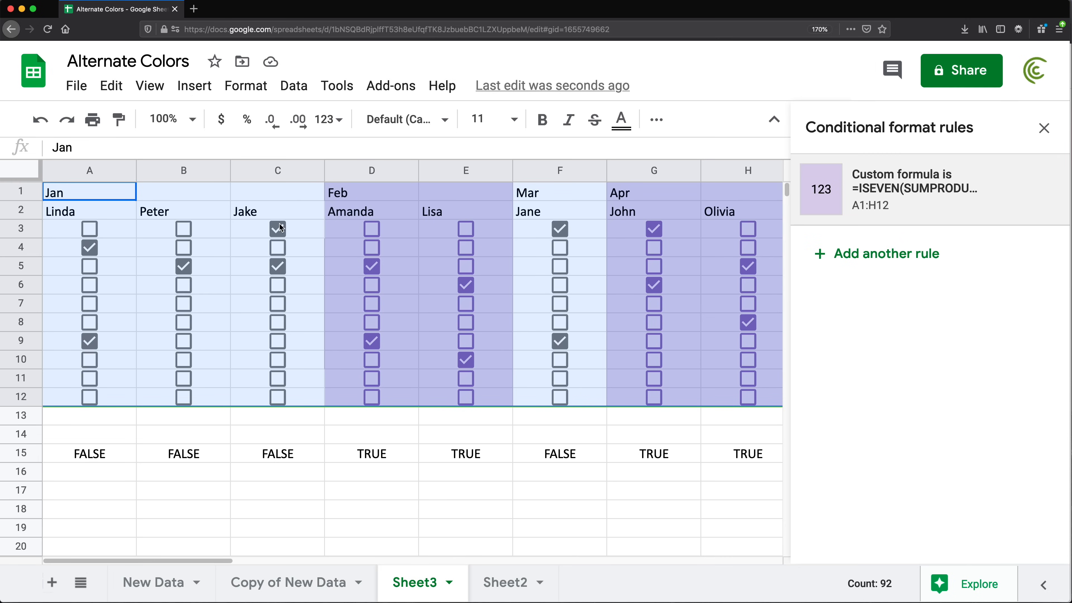
- Add another custom-formula rule for A1:H12 and paste in the copied ISEVEN formula
click(871, 262)
scroll(910, 402, down, 3)
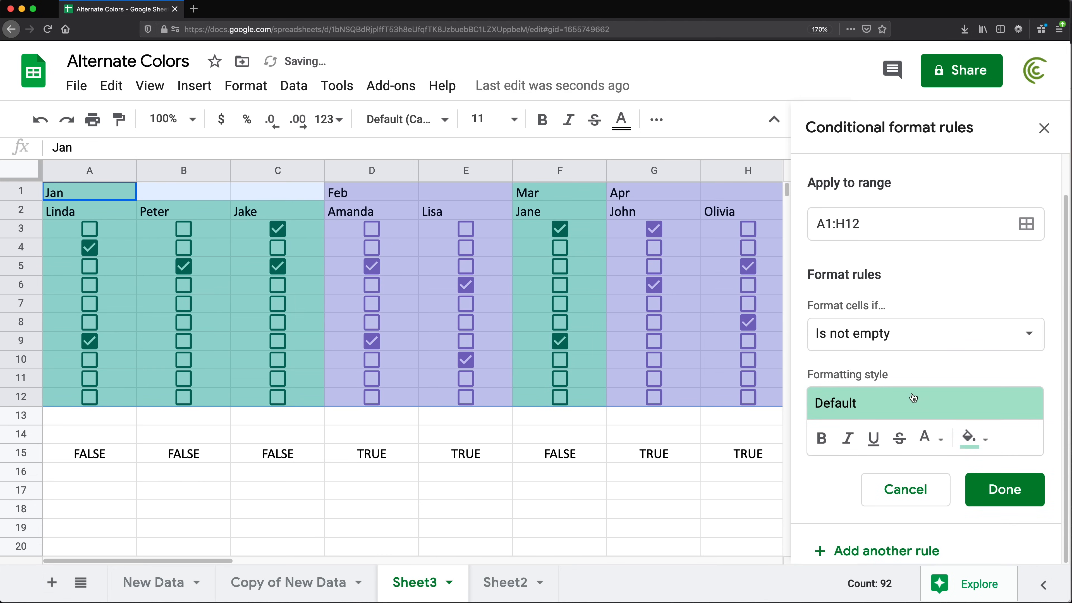
click(890, 341)
scroll(893, 583, down, 5)
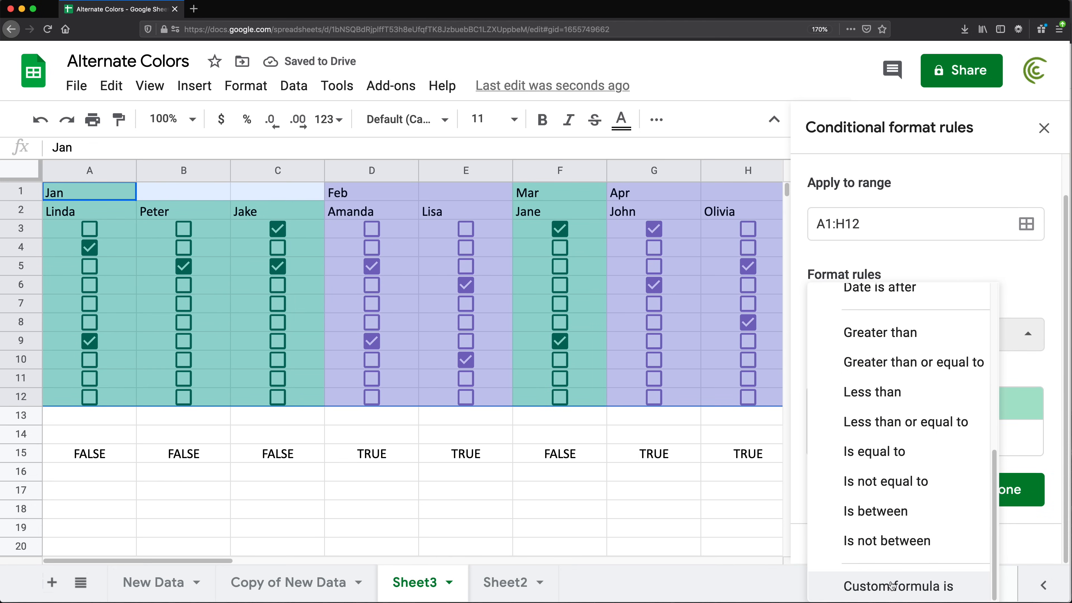
click(892, 586)
click(867, 380)
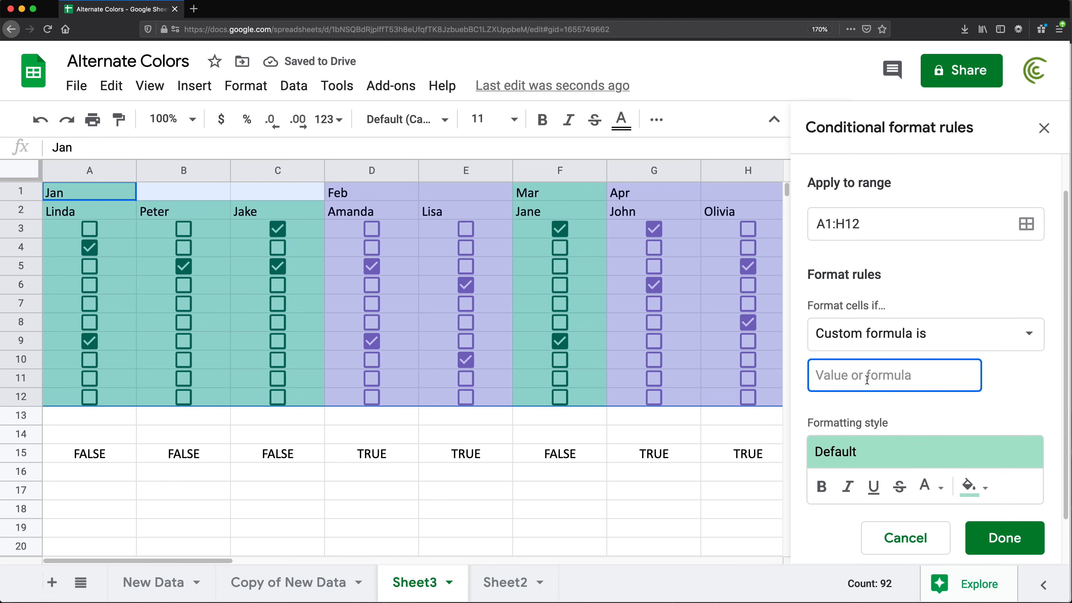
text(=ISODD(SUMPRODUCT($A$1:A$1<>"")))
scroll(864, 359, down, 2)
- Replace ISEVEN with ISODD in the second rule's formula so it begins =ISODD(SUMPRODUCT(
drag(853, 322, 729, 307)
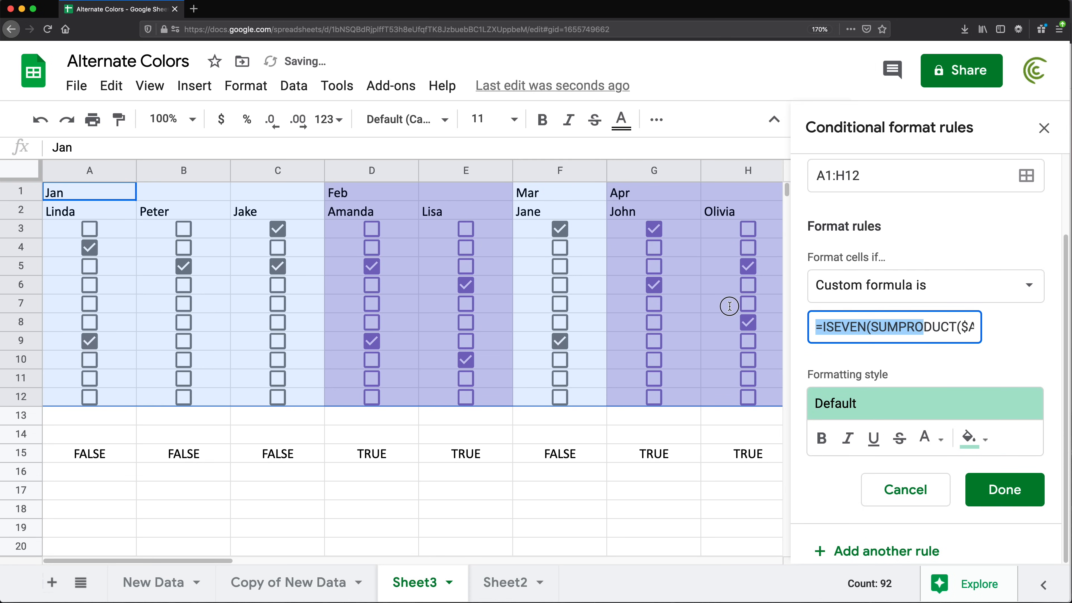
click(863, 326)
key(BackSpace)
key(BackSpace)
key(BackSpace)
key(BackSpace)
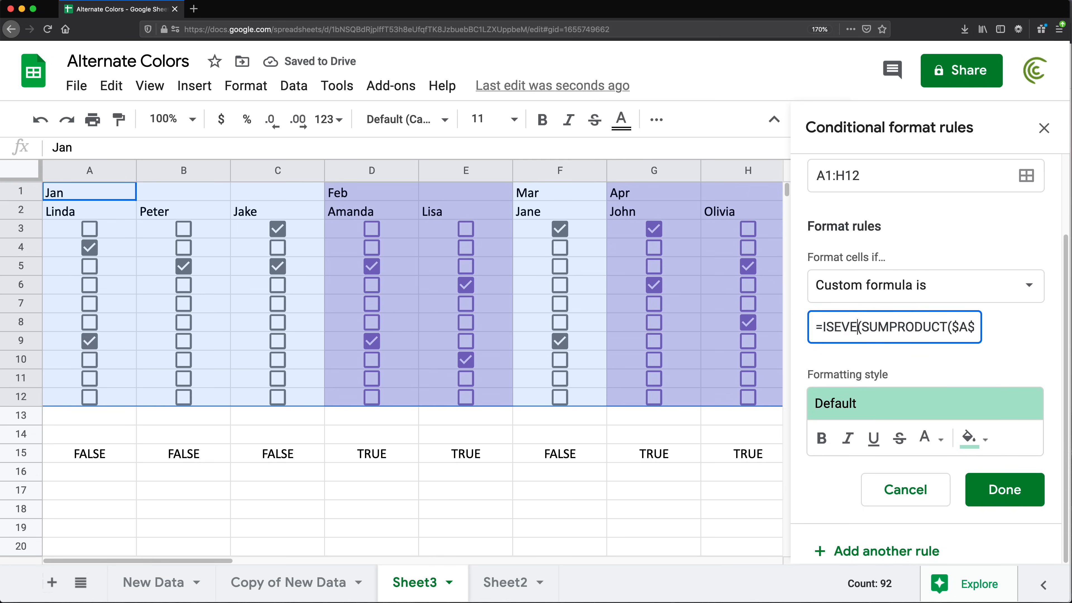
text(ODD)
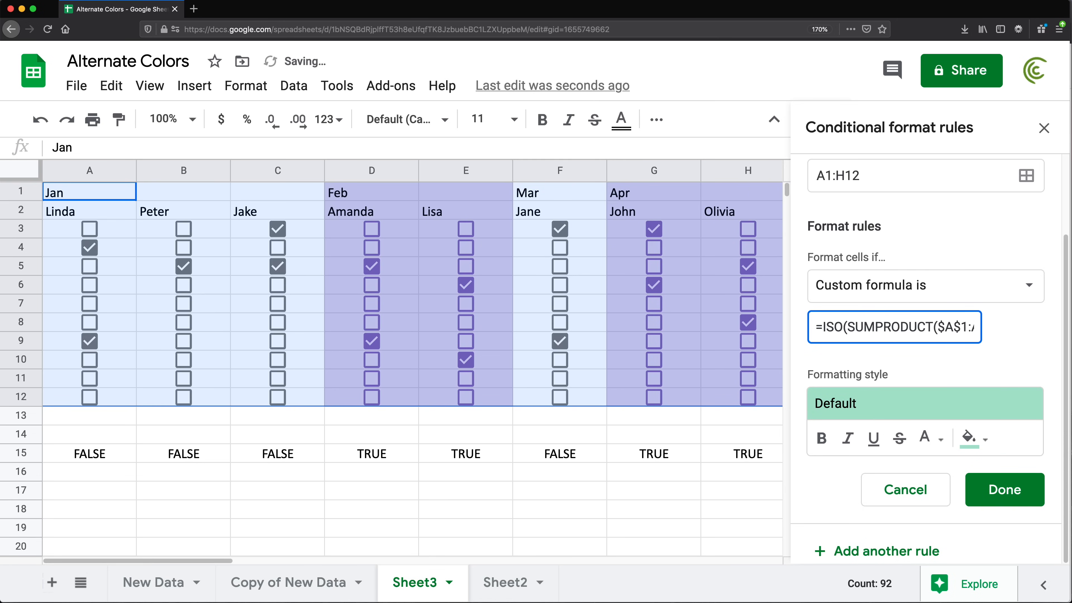
- Give the ISODD rule a light red fill, save it and close the conditional format rules
click(975, 441)
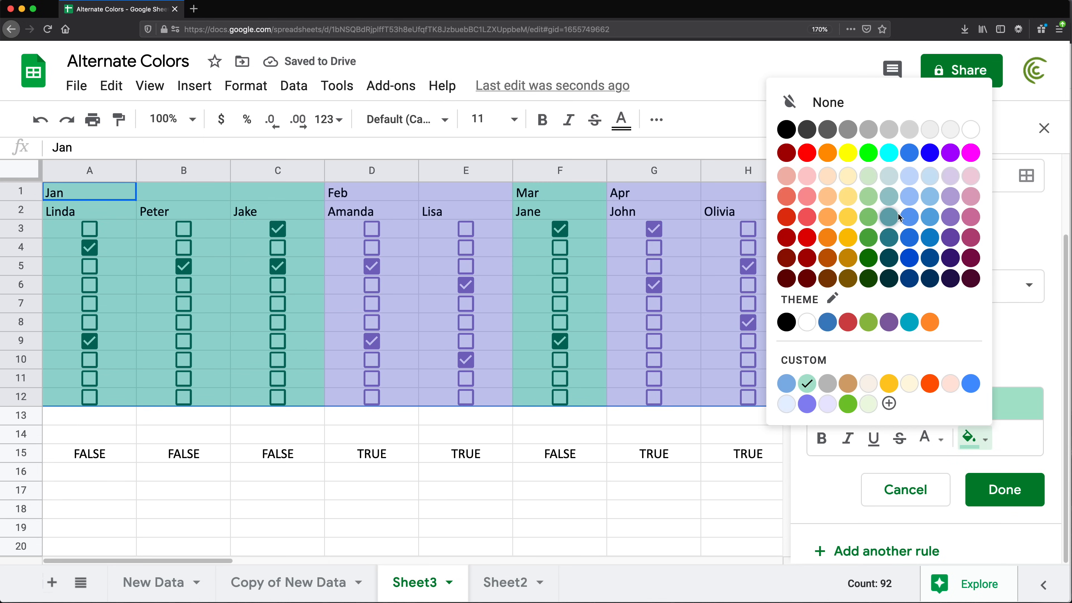
click(802, 185)
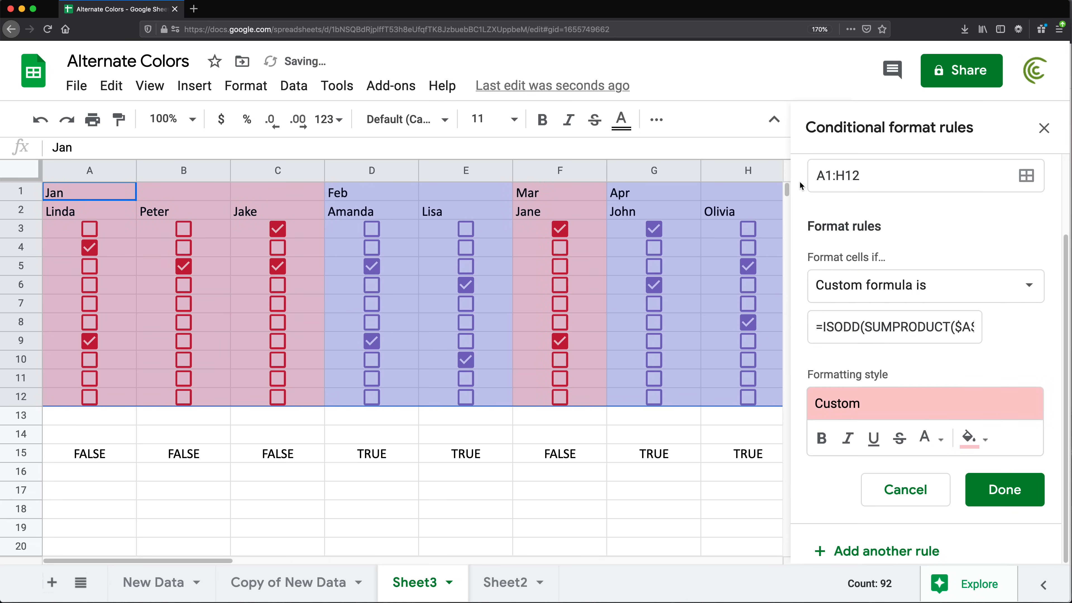
click(999, 491)
click(1044, 128)
- Clear the helper formulas from A15:H15
drag(90, 454, 724, 454)
key(Delete)
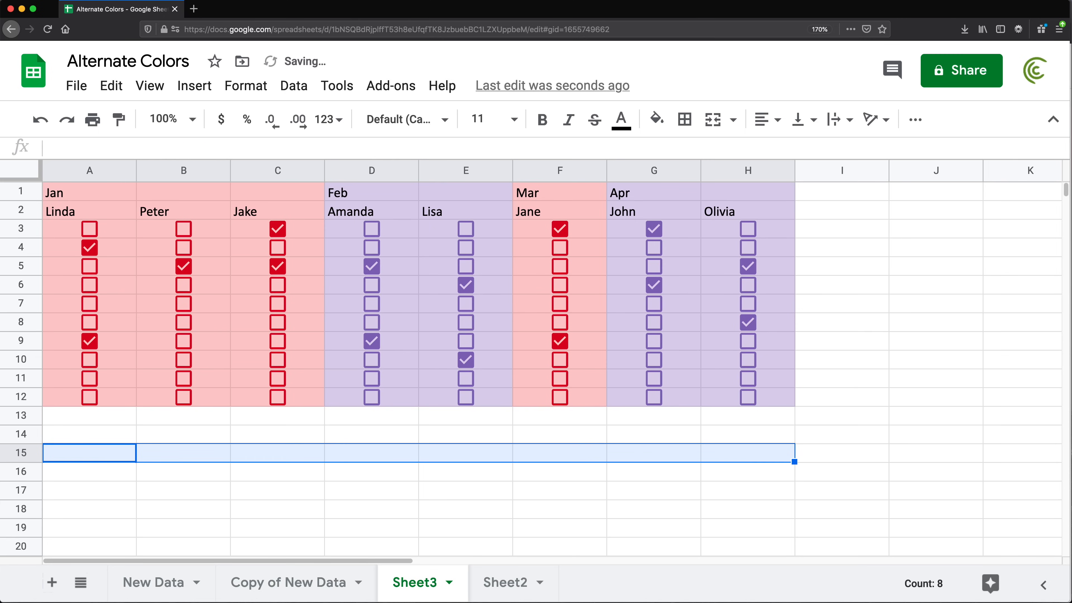
click(278, 415)
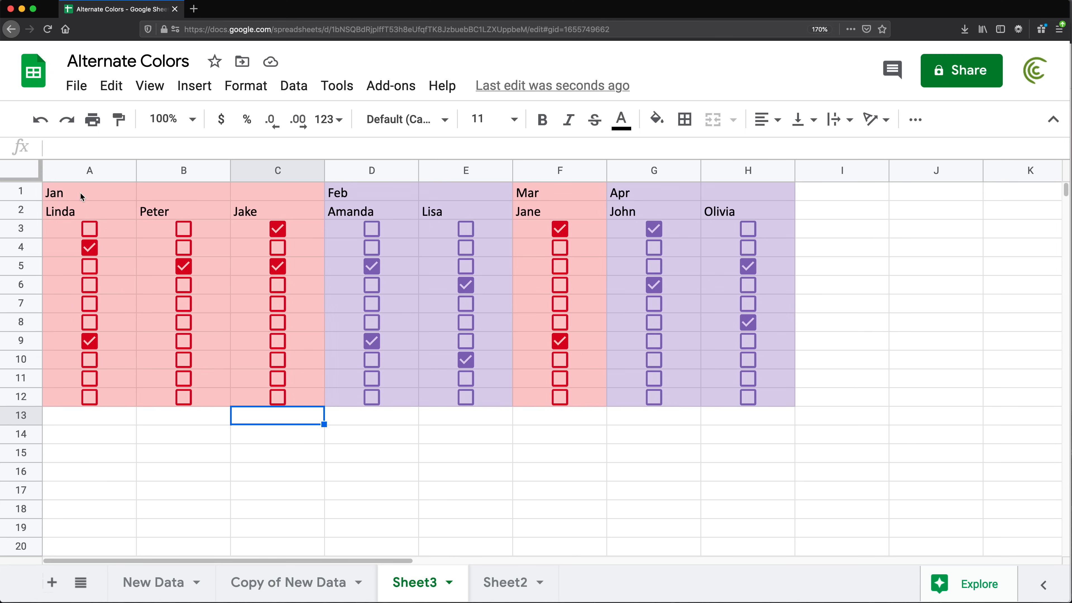
- Inspect the Jan header in A1 and the blank cells B1 and C1 beside it
drag(80, 192, 256, 193)
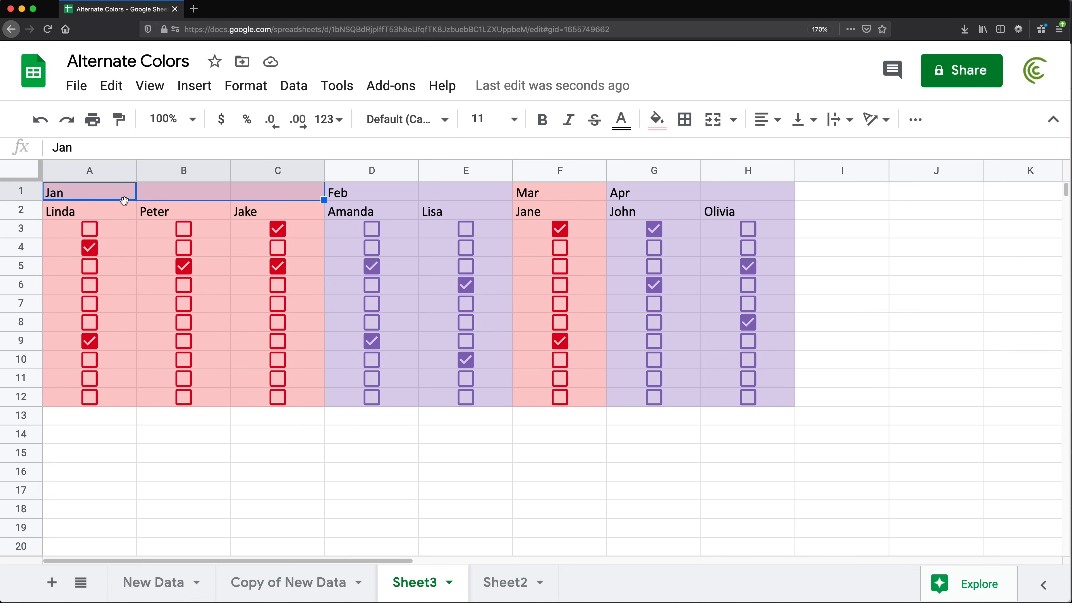
click(165, 196)
click(246, 199)
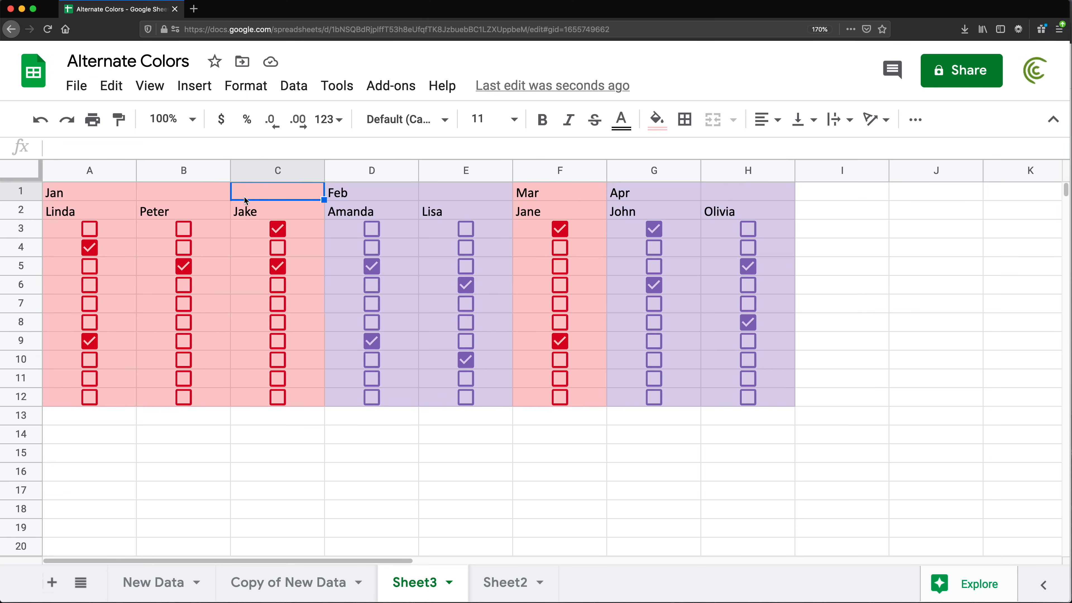
- Insert a column to the left of the Apr column G and inspect its header cells beside Mar
click(93, 198)
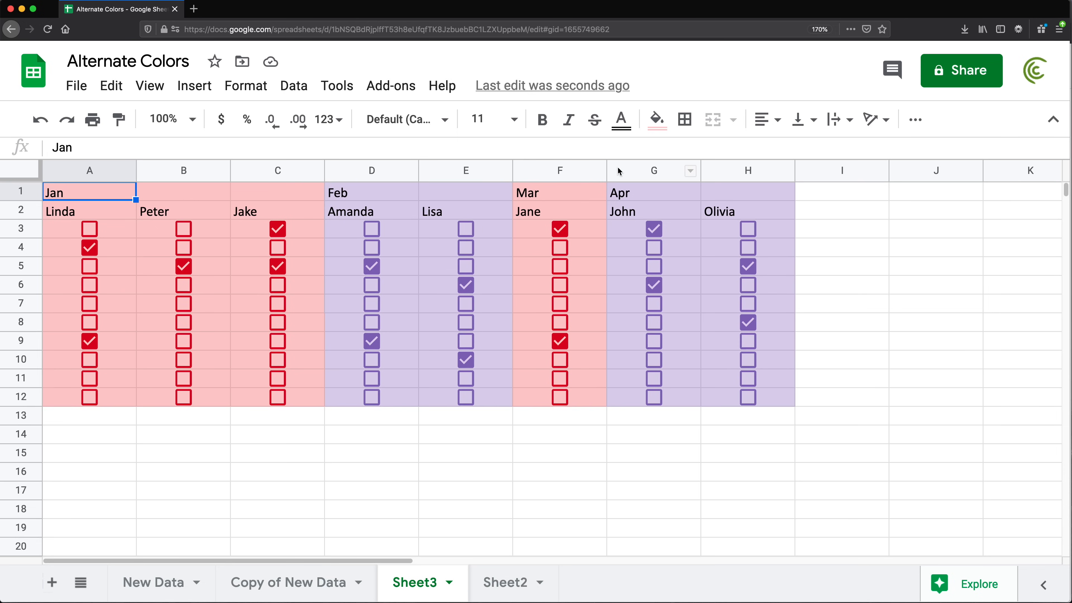
right_click(626, 171)
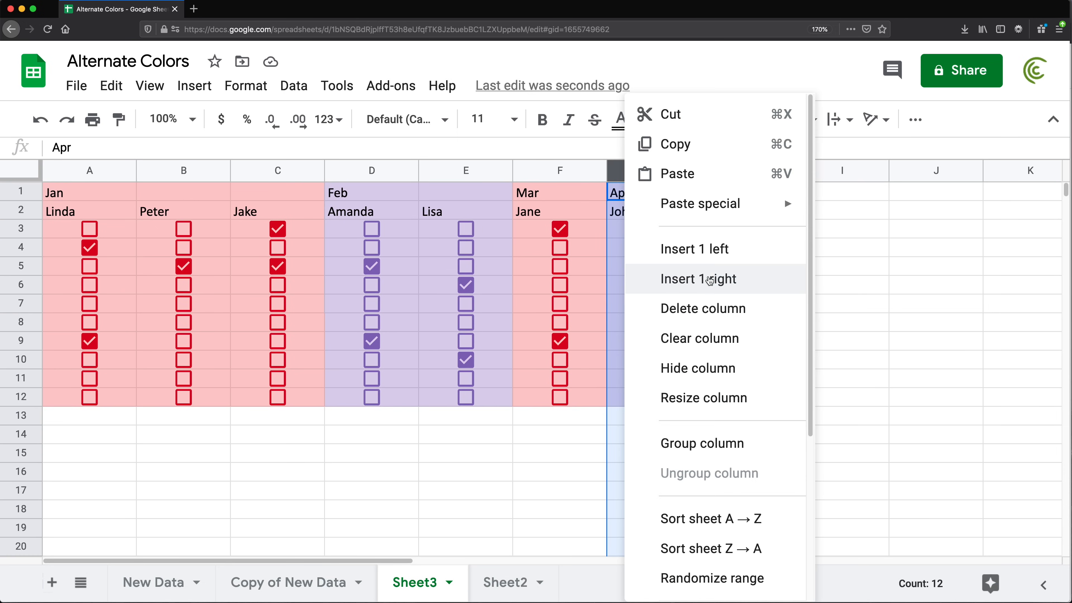
click(705, 249)
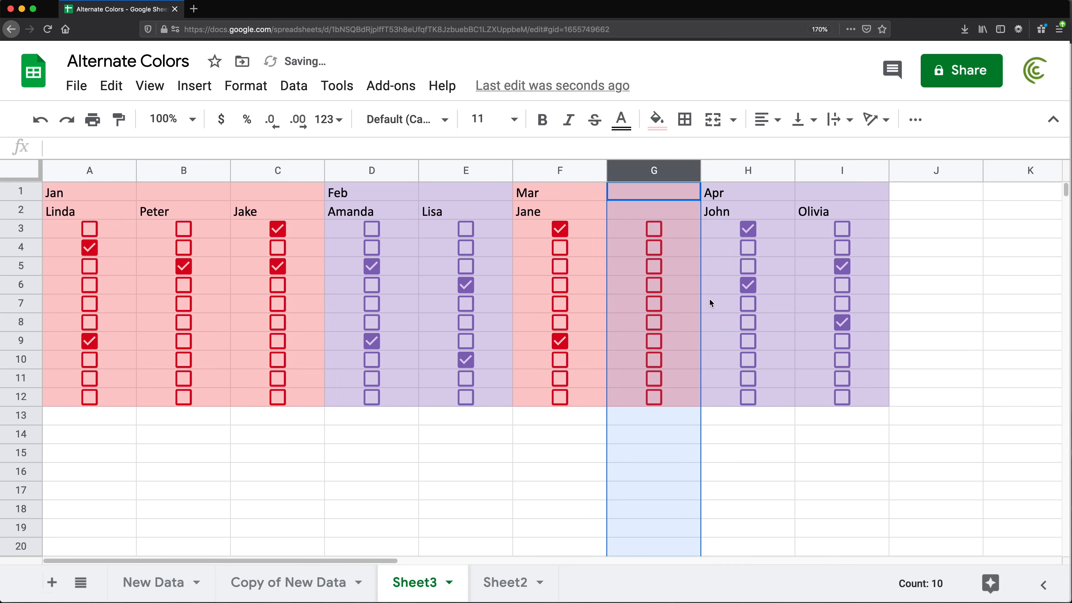
click(643, 194)
drag(542, 195, 638, 214)
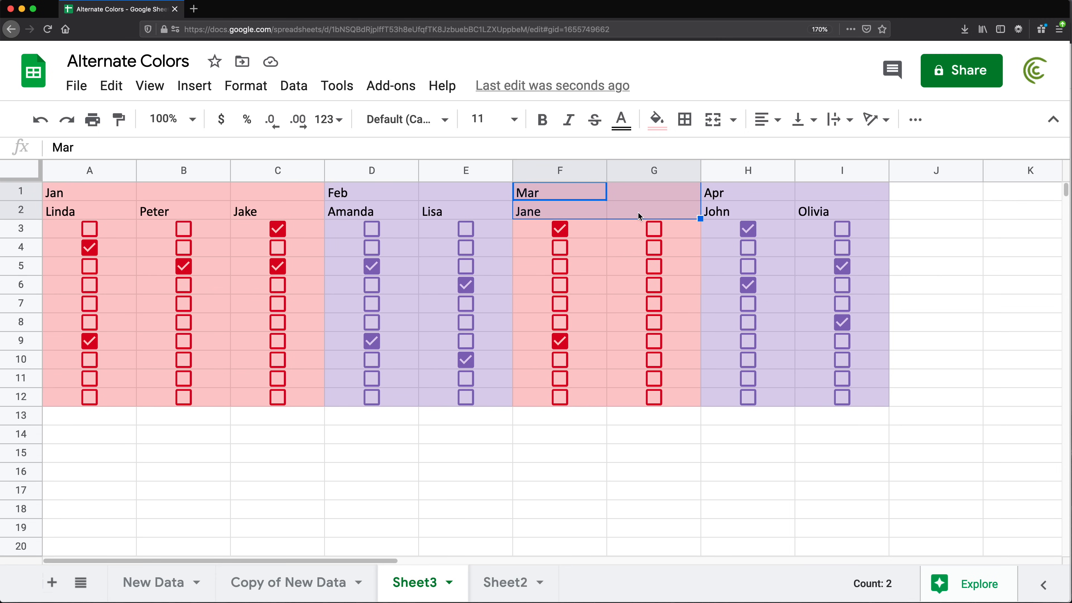
click(553, 199)
click(654, 195)
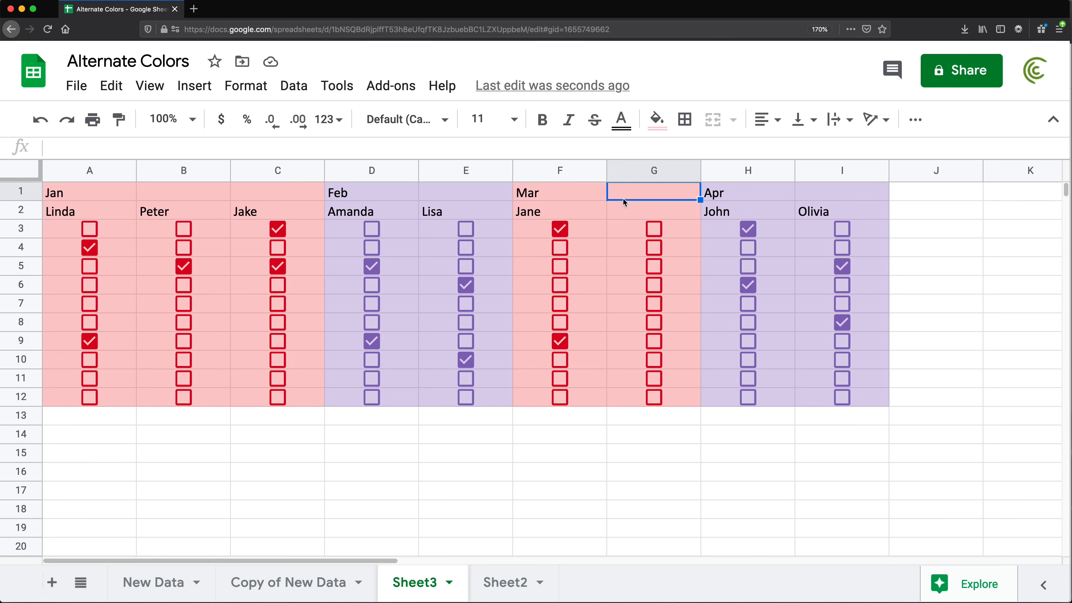
- Enter a person's first name in G2 as the header of the new Mar column
click(645, 215)
text(Jake)
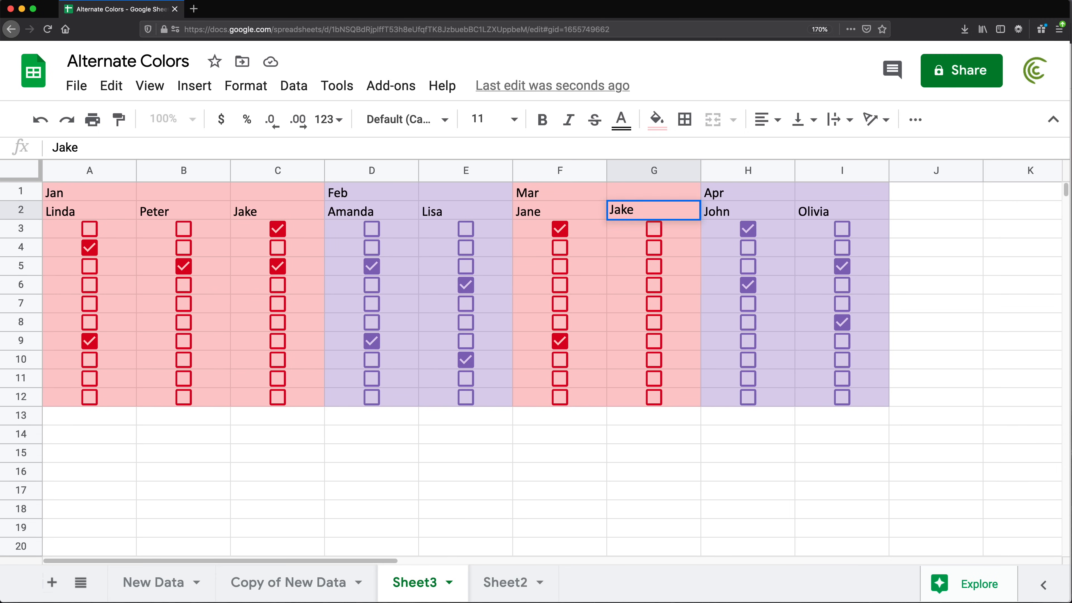
key(Return)
- Insert a column to the left of column E within the Feb group
right_click(448, 174)
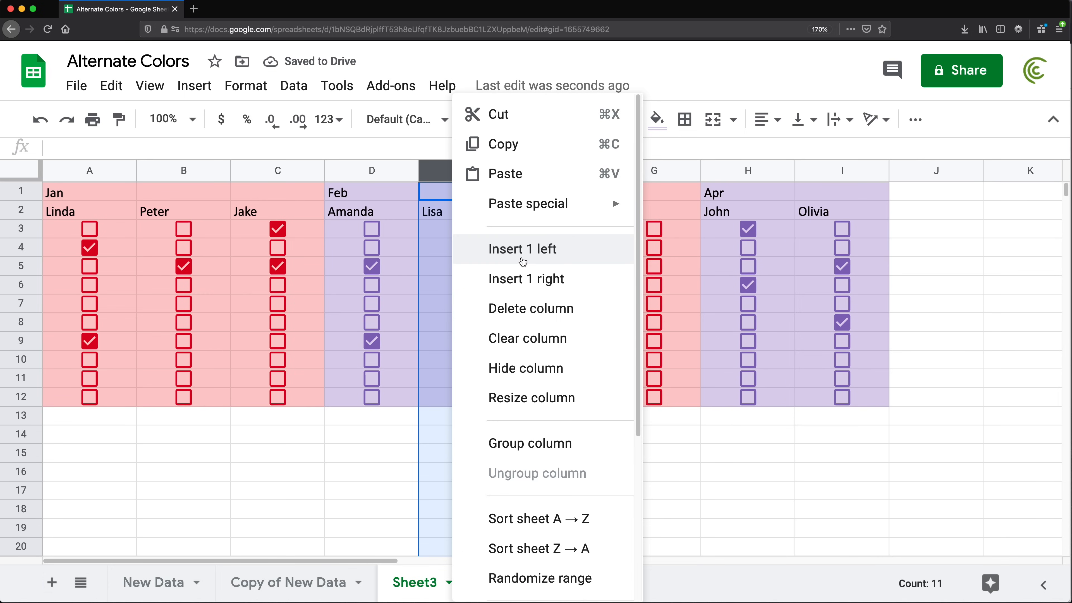
click(528, 250)
click(464, 217)
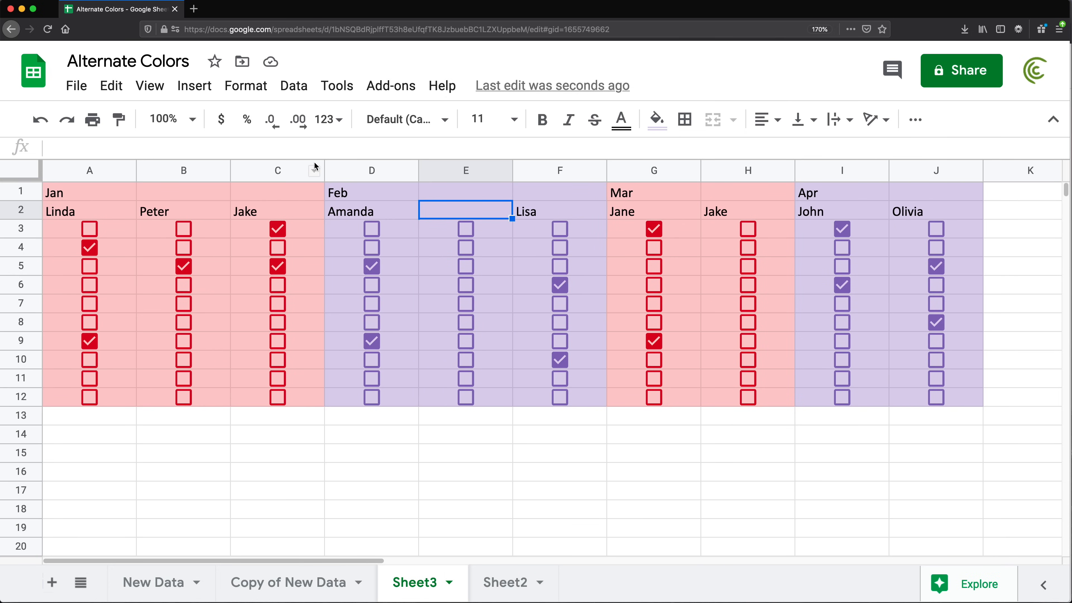
- Delete column C, the last column of the Jan group
right_click(289, 170)
click(353, 313)
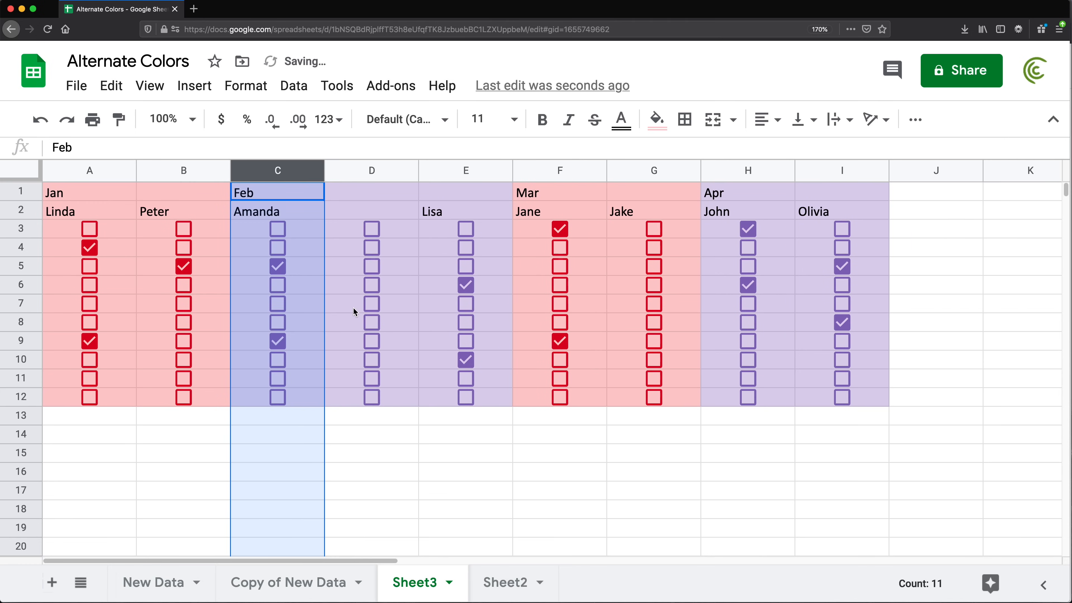
click(385, 462)
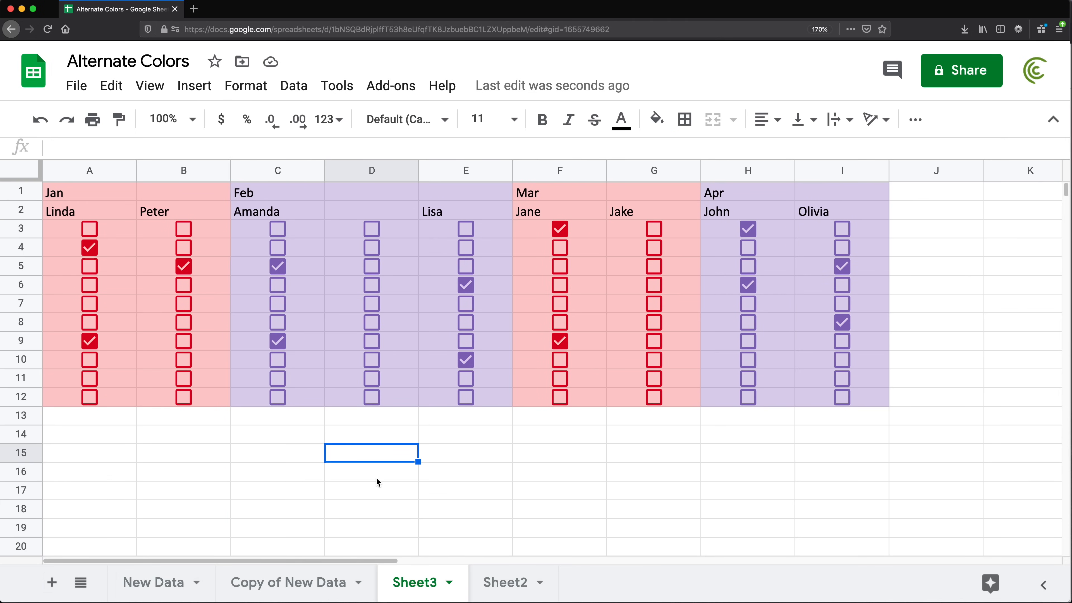
- Change the ISEVEN conditional formatting rule's range to A3:I12 so it leaves out the two header rows, and save it
drag(59, 191, 854, 216)
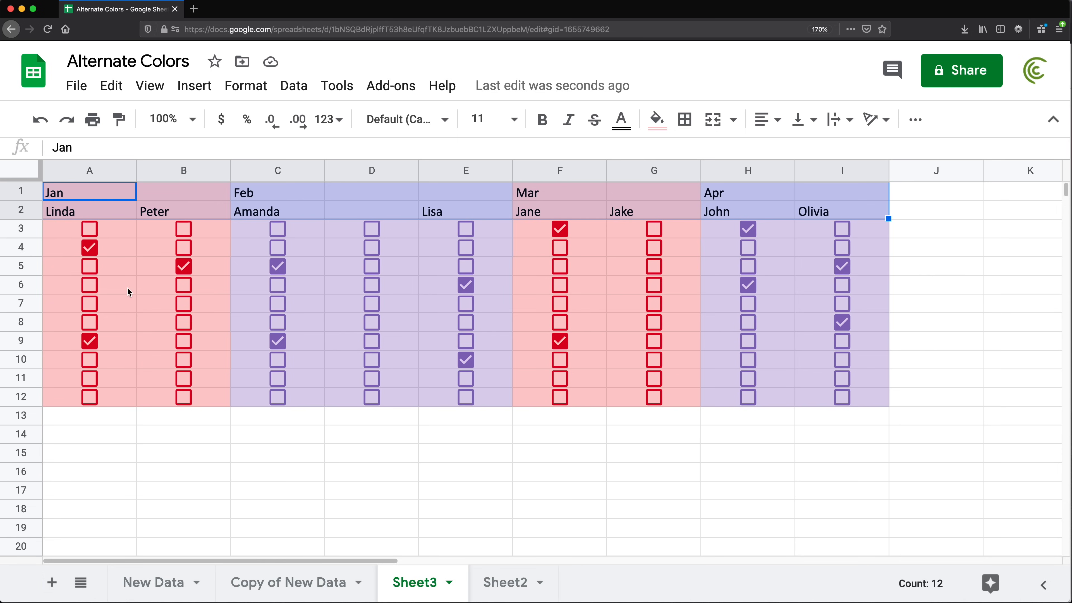
click(90, 195)
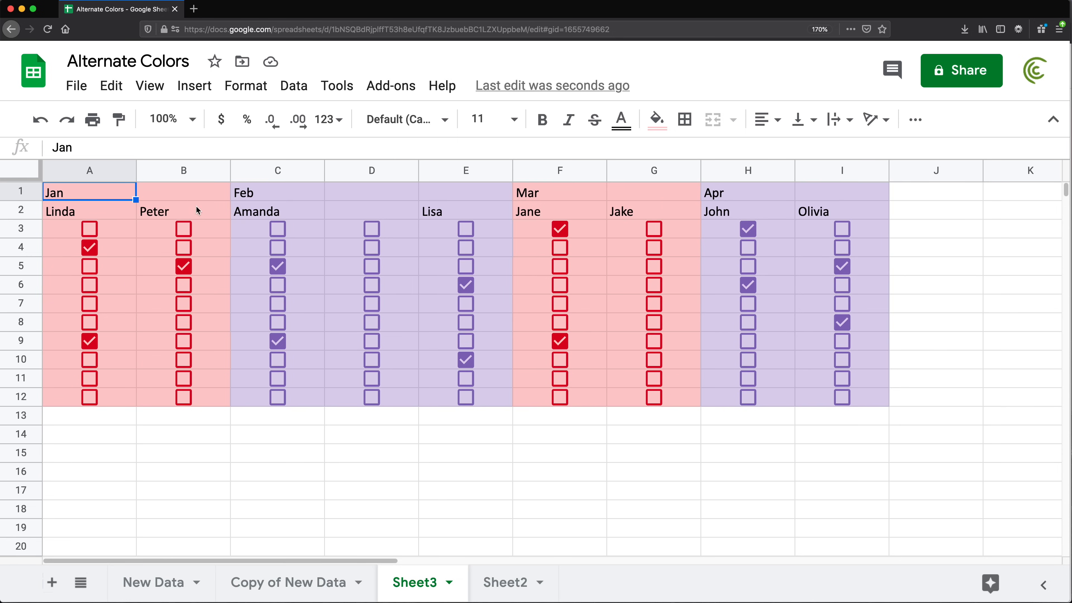
click(248, 93)
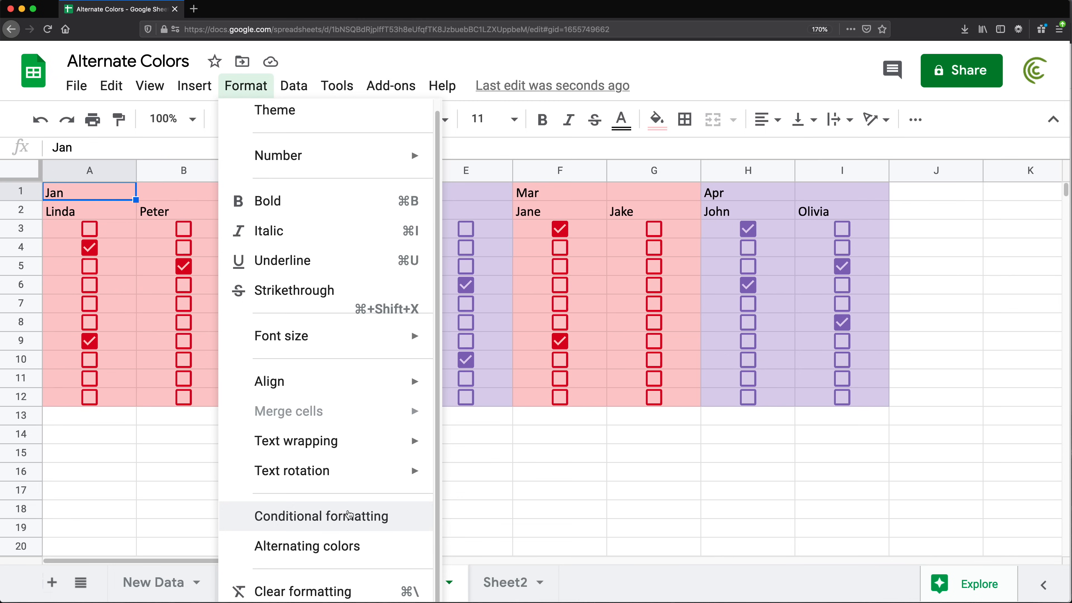
click(349, 515)
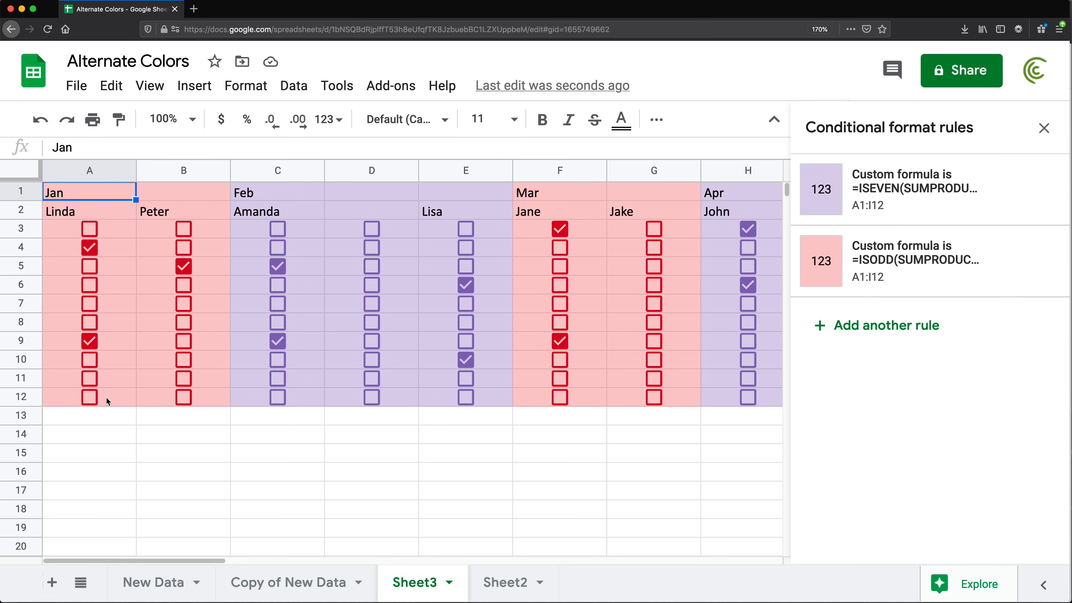
click(880, 205)
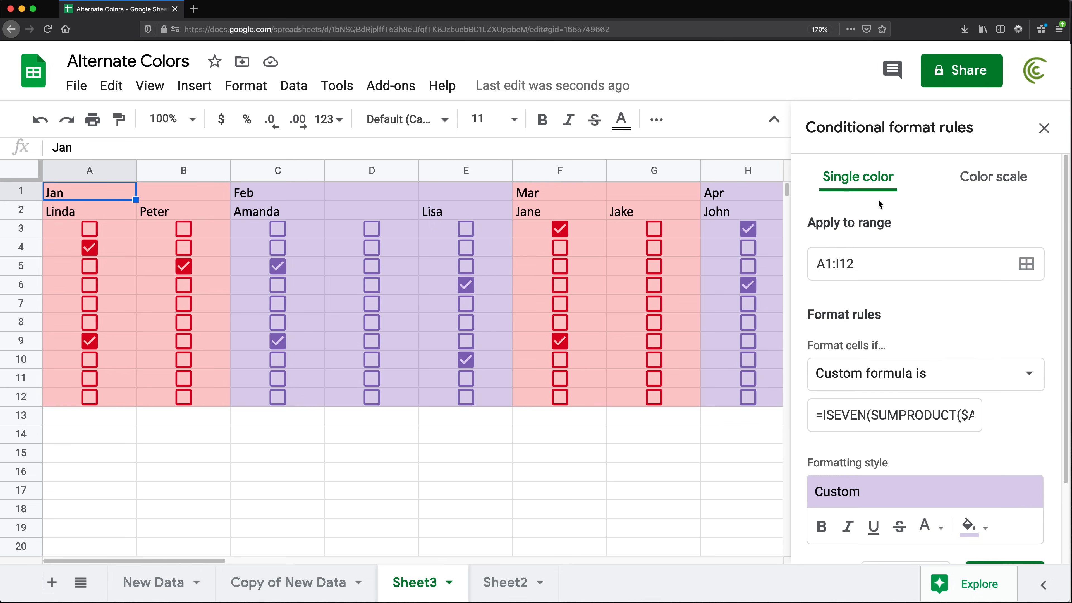
click(831, 263)
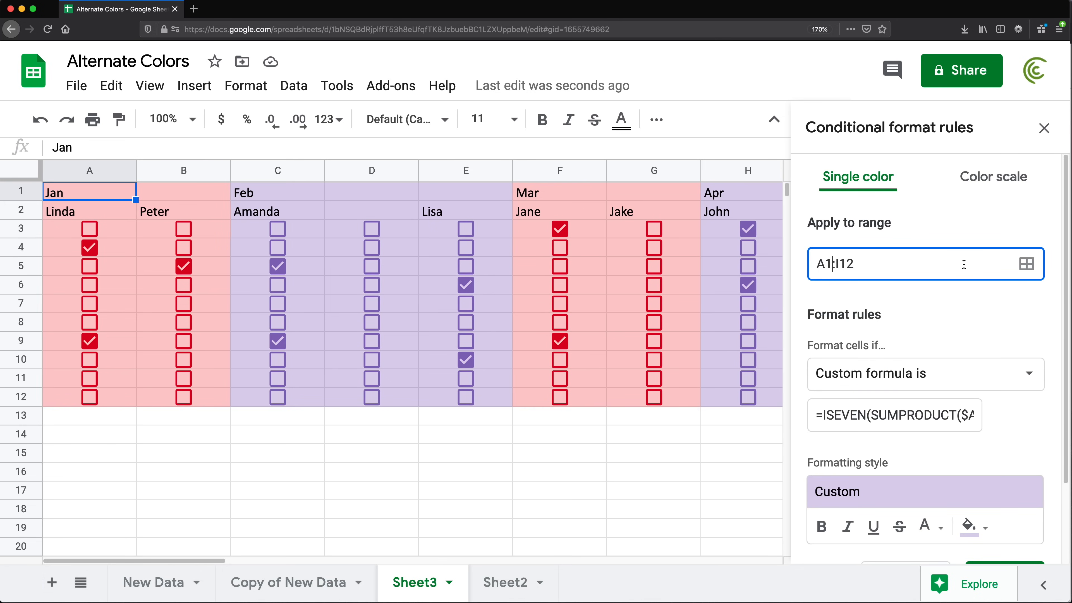
key(BackSpace)
text(3)
click(890, 266)
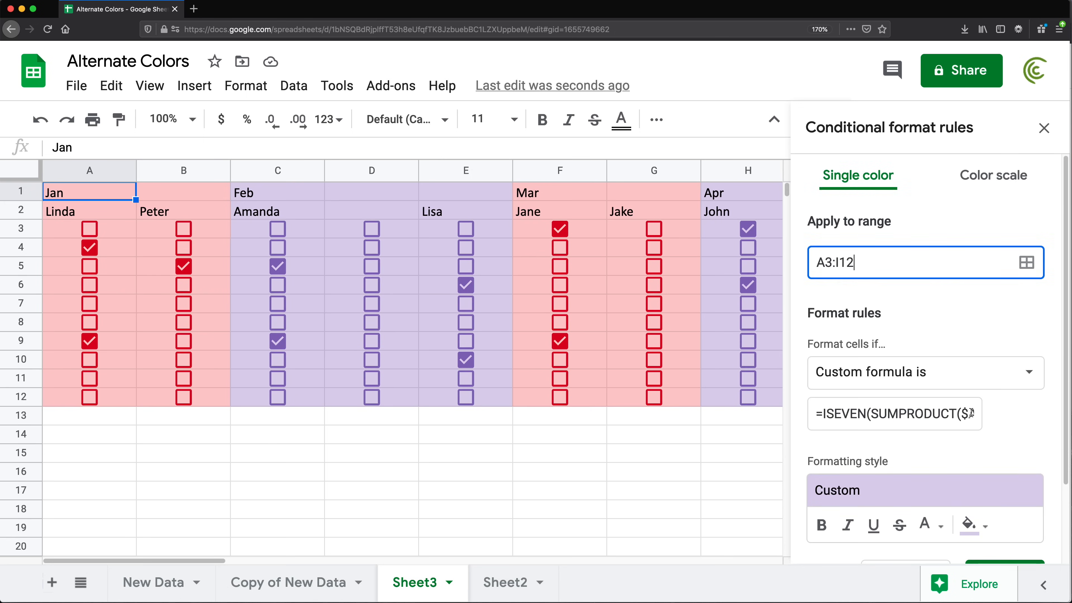
scroll(928, 422, down, 3)
click(1011, 488)
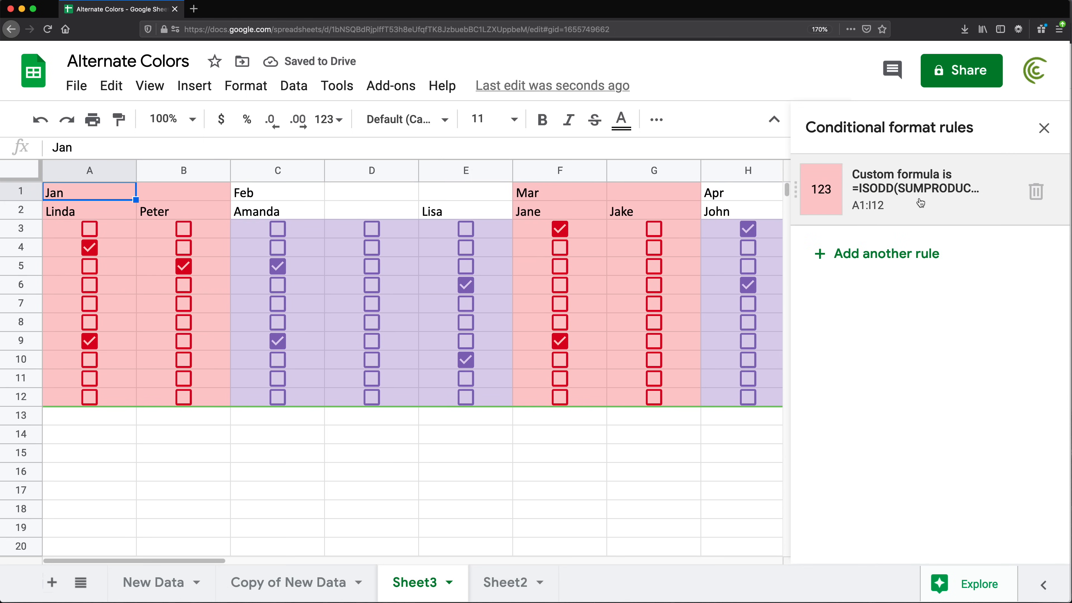
- Change the ISODD conditional formatting rule's range to A3:I12
click(899, 199)
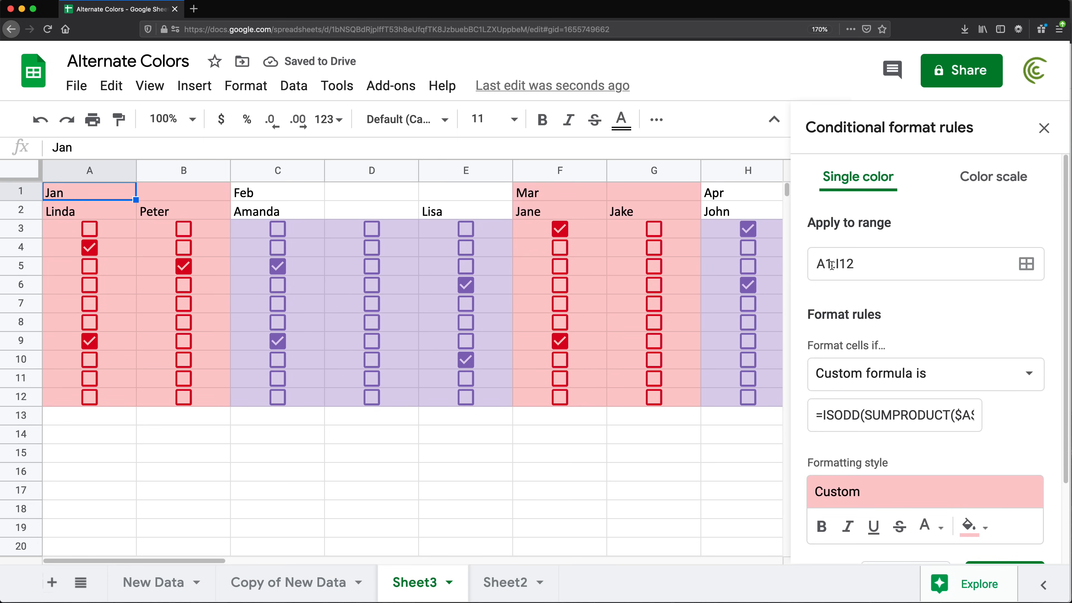
click(831, 265)
key(BackSpace)
text(3)
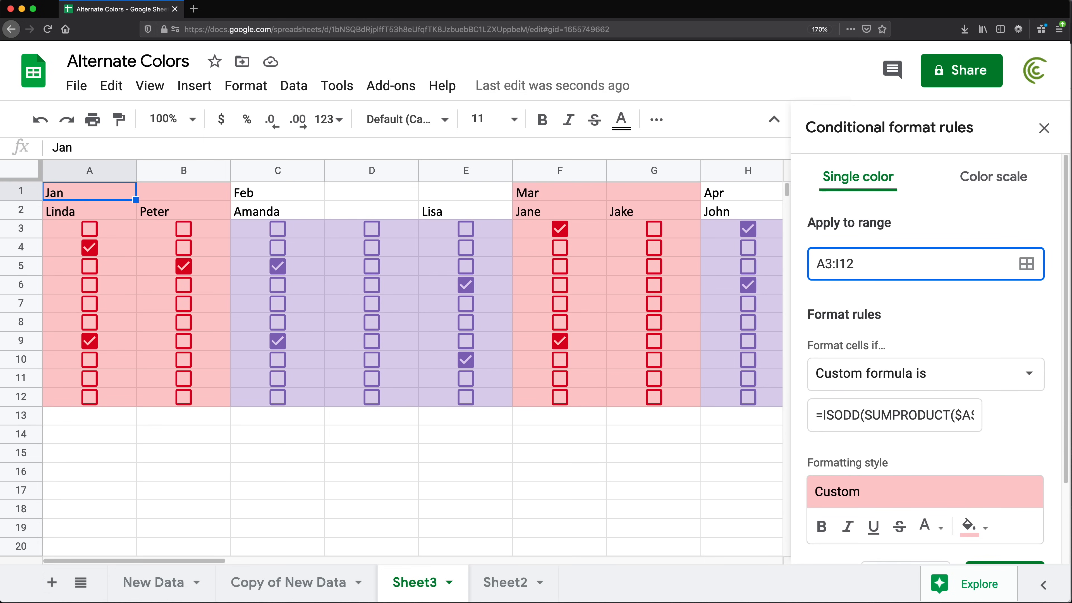
scroll(956, 347, down, 2)
- Copy the ISODD rule's formula, save the rule and close the conditional format rules
triple_click(878, 414)
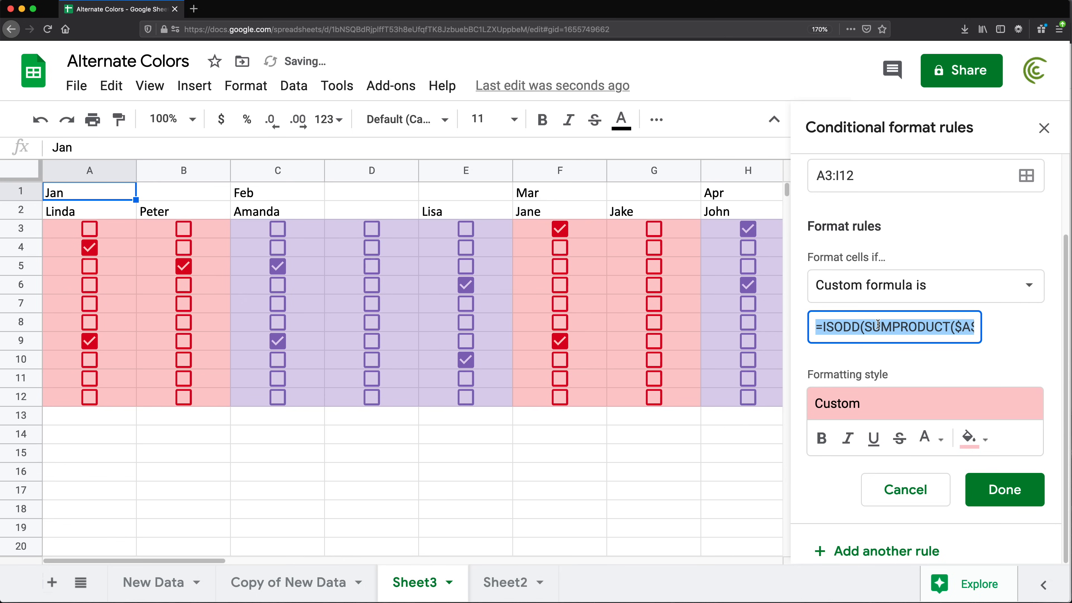
click(1005, 490)
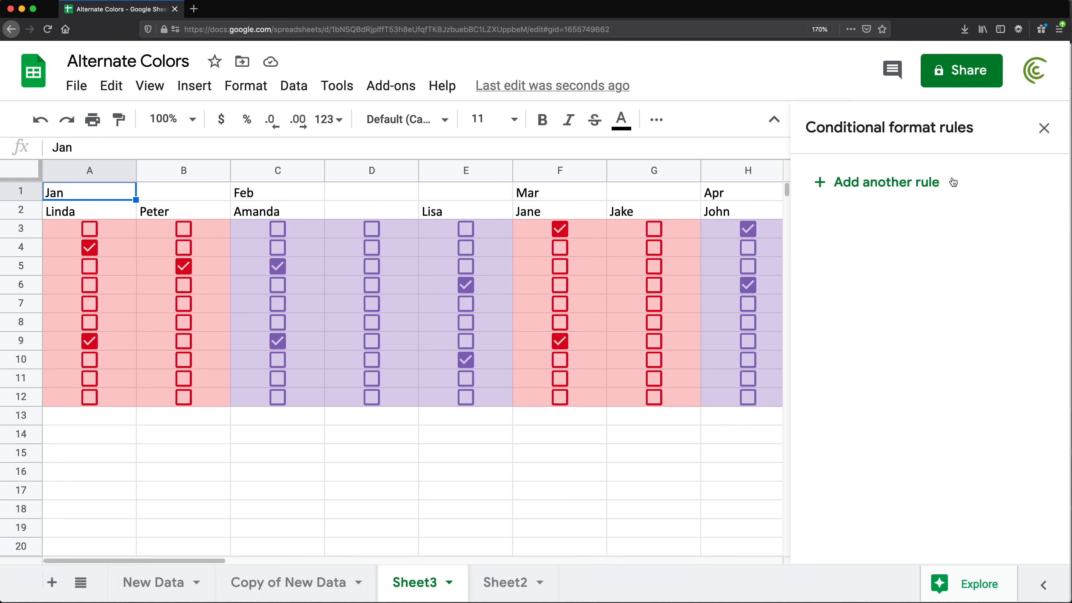
click(1044, 128)
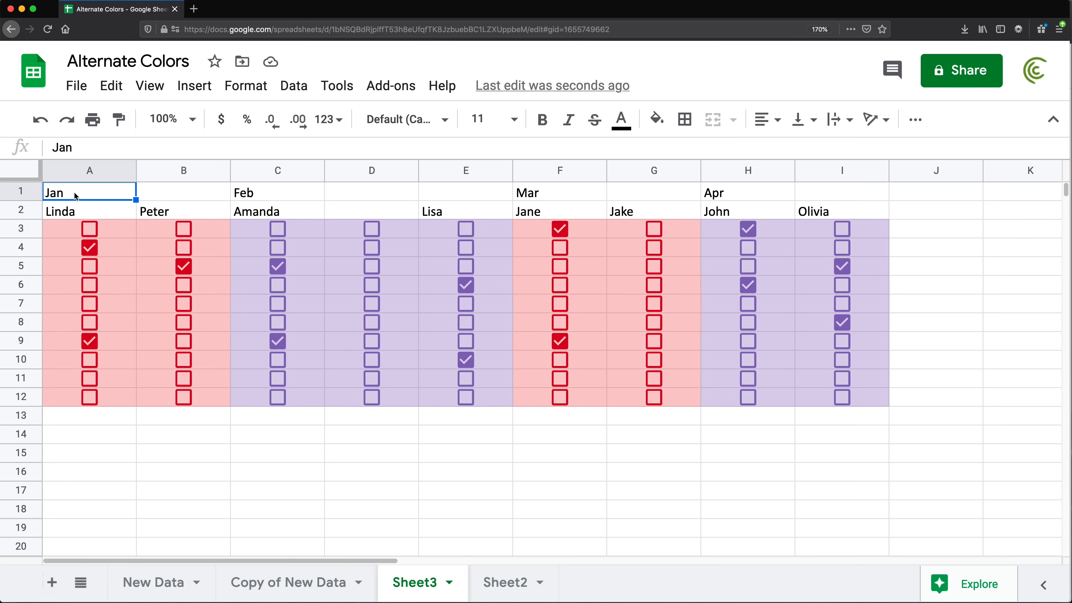
- Create a conditional formatting rule for the headers A1:I2 with the custom formula =ISODD(SUMPRODUCT($A$1:A$1<>""))
drag(74, 191, 856, 207)
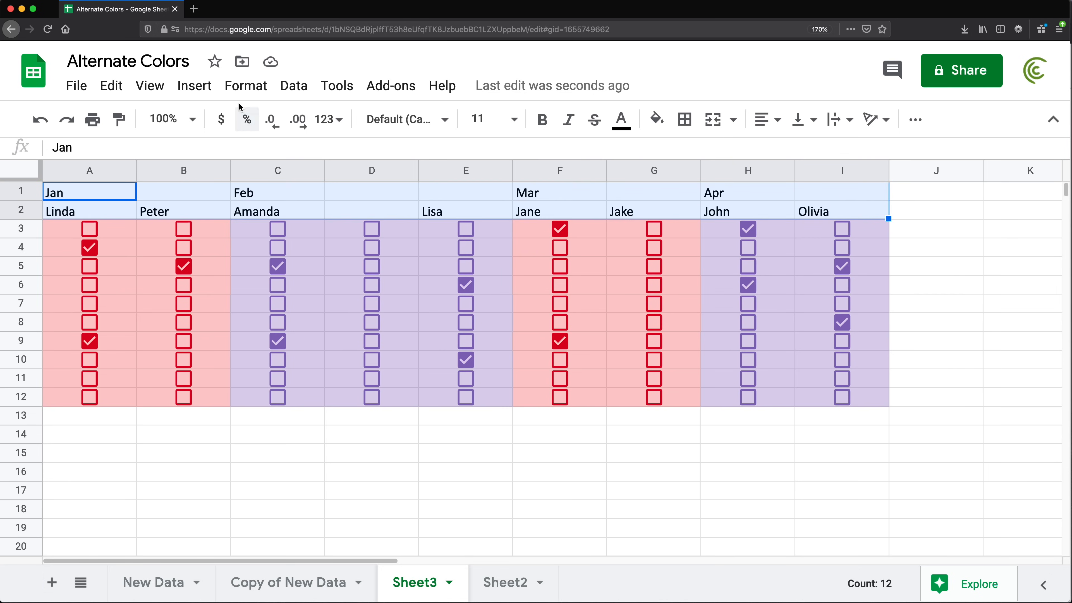
click(246, 85)
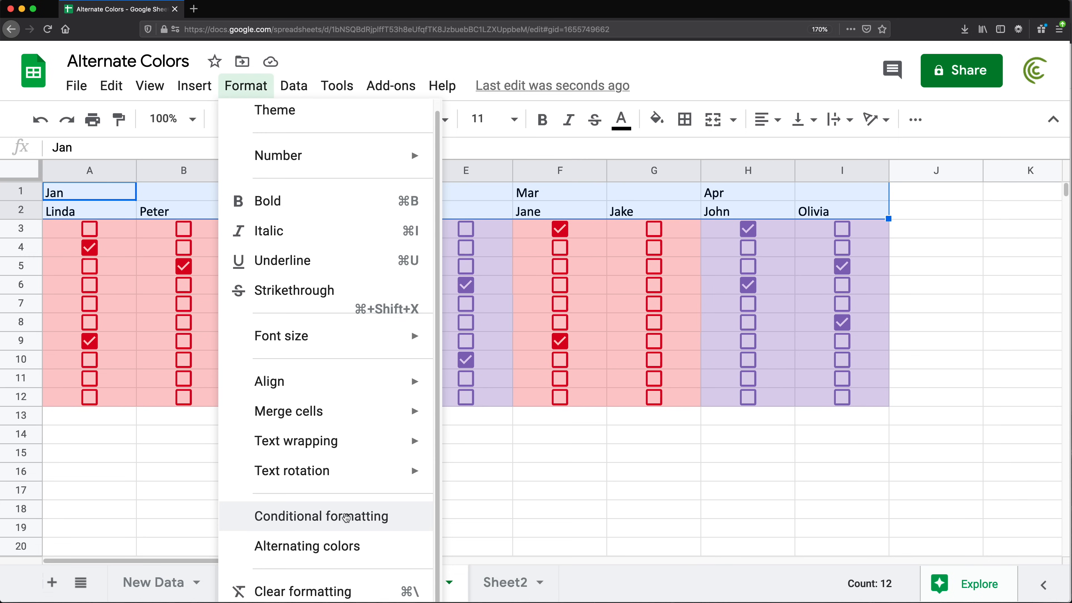
click(344, 516)
click(884, 345)
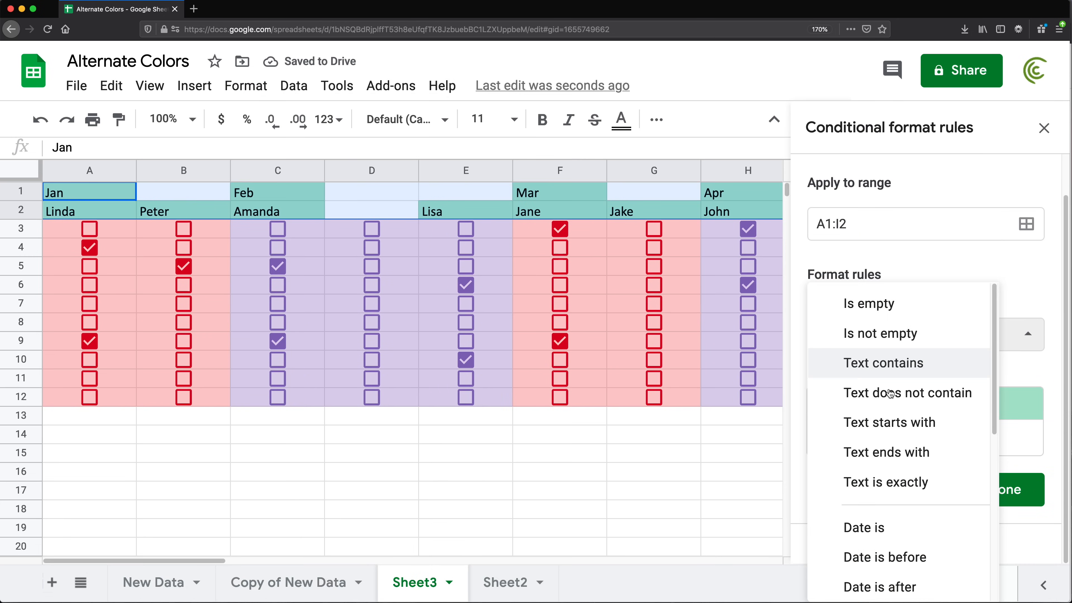
scroll(878, 424, down, 5)
click(904, 584)
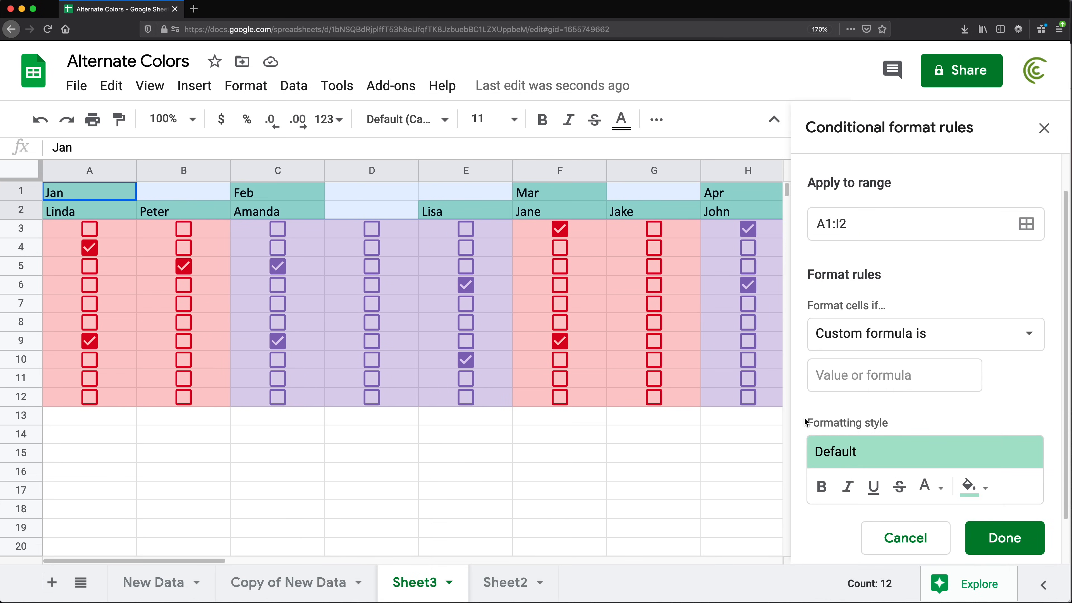
click(831, 376)
text(=ISODD(SUMPRODUCT($A$1:A$1<>"")))
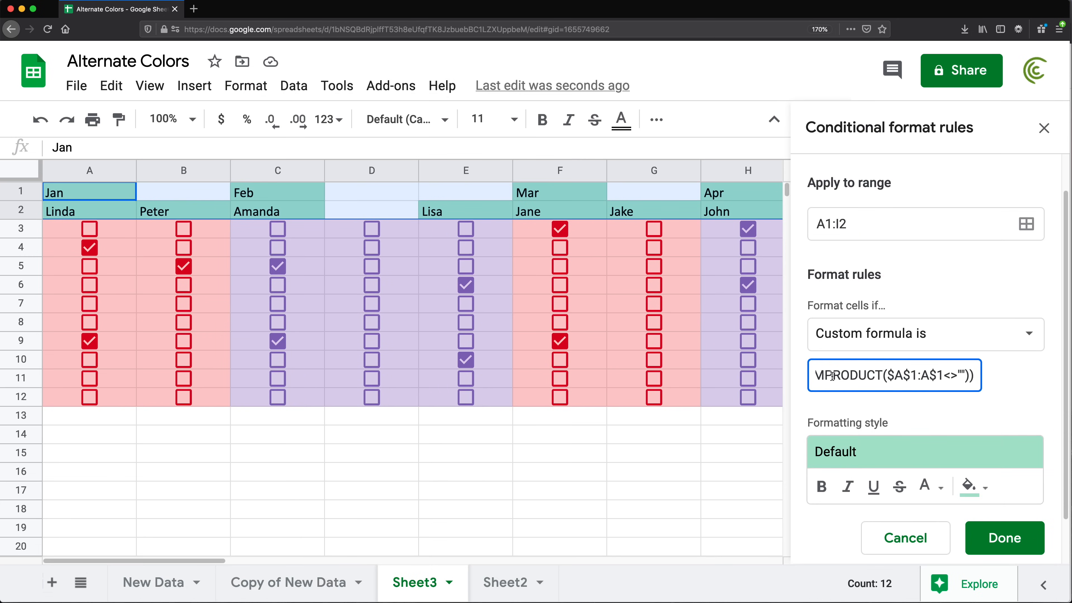
- Give the header ISODD rule a dark red fill with white text and save it
scroll(908, 380, down, 1)
click(973, 439)
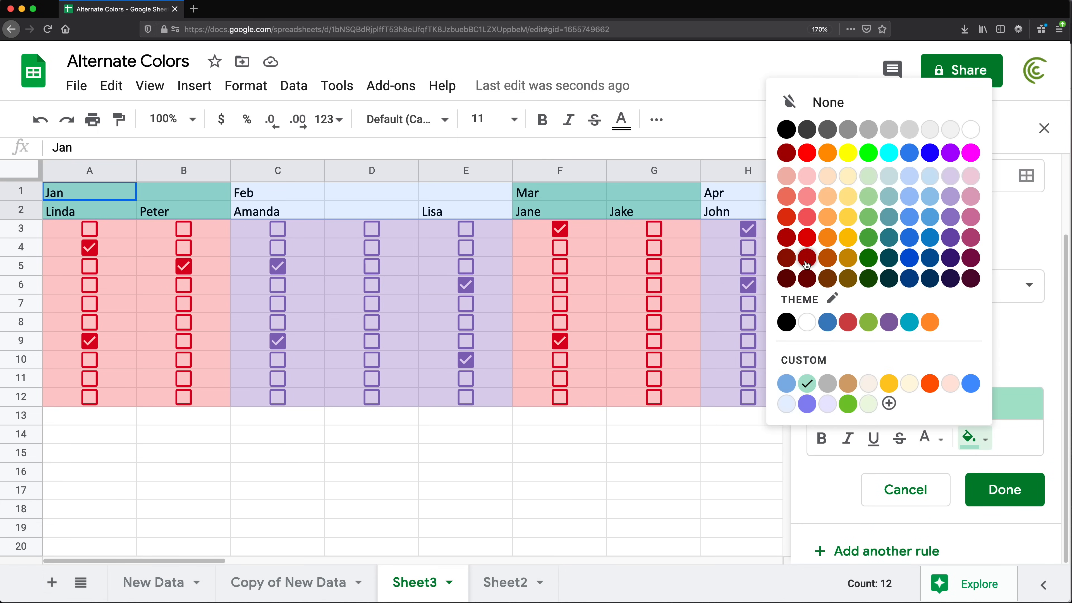
click(807, 258)
click(928, 438)
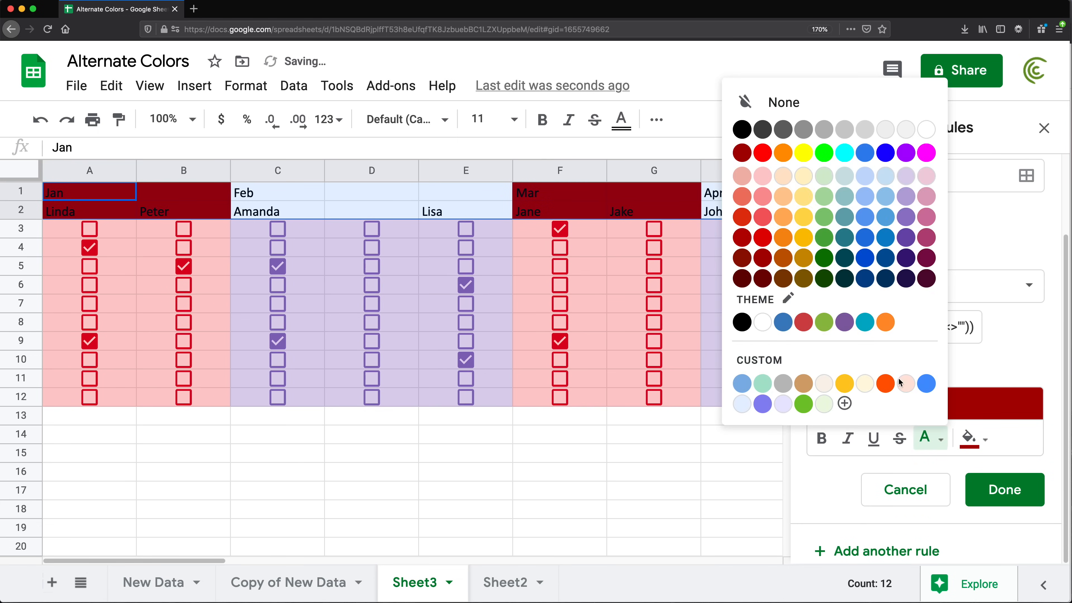
click(927, 130)
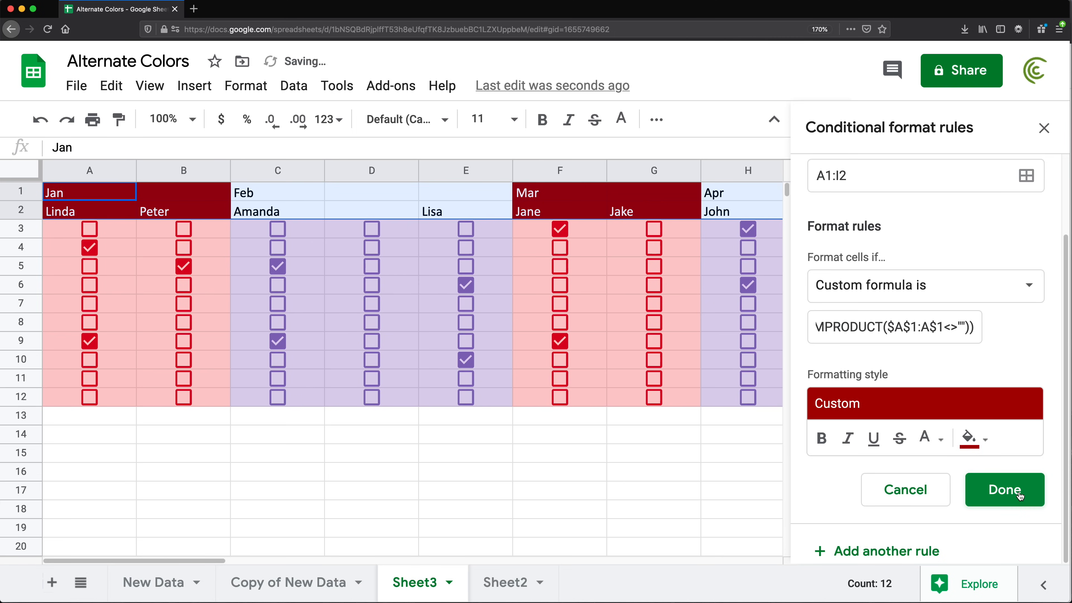
click(1021, 496)
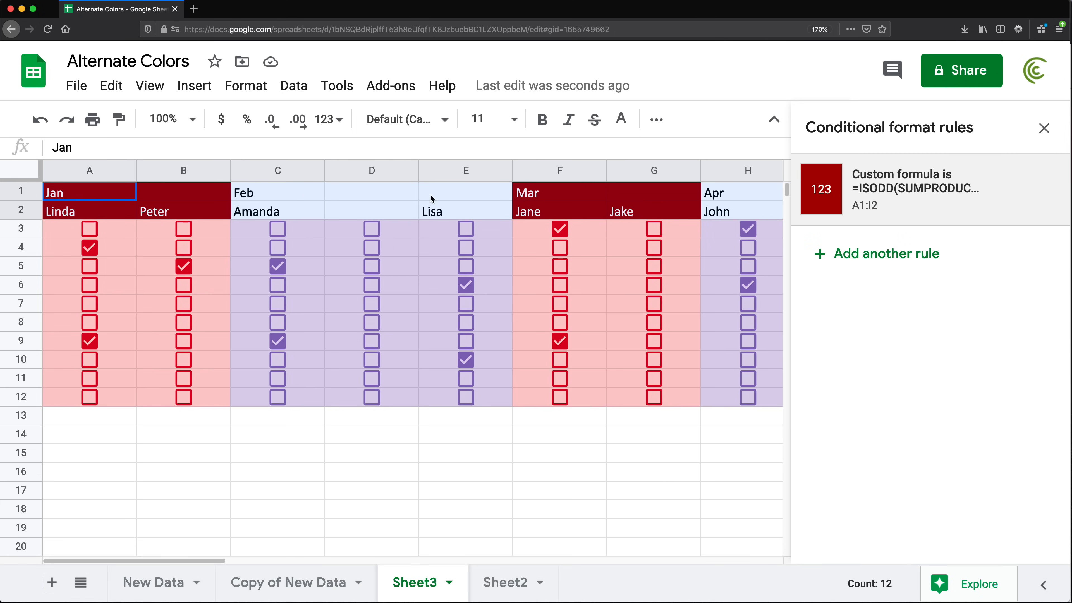
- Add a second rule for A1:I2 with the custom formula =ISODD(SUMPRODUCT($A$1:A$1<>""))
click(885, 255)
click(870, 264)
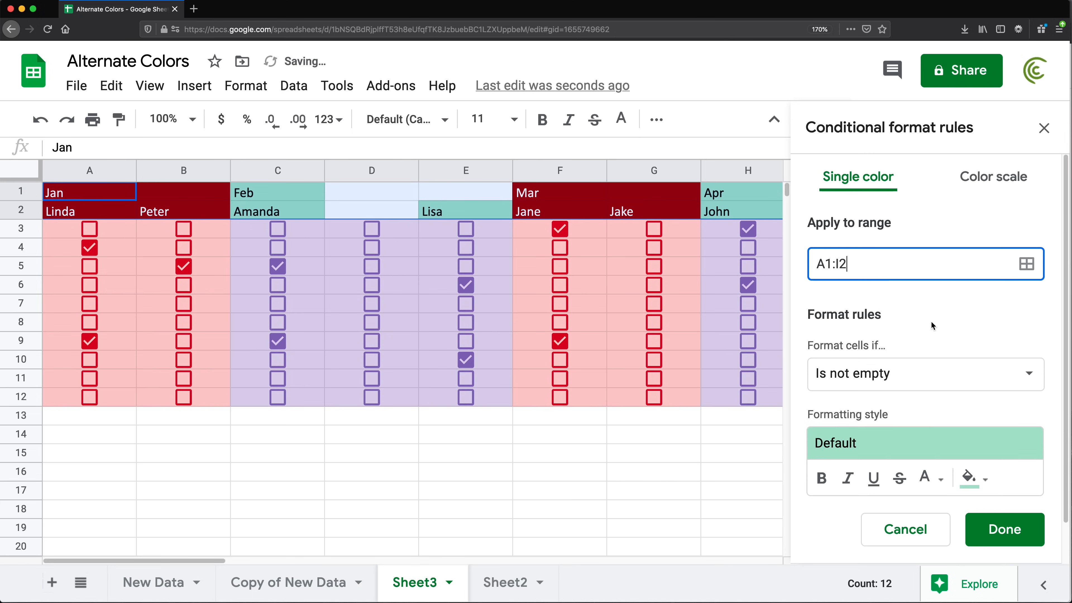
click(927, 377)
scroll(921, 423, down, 5)
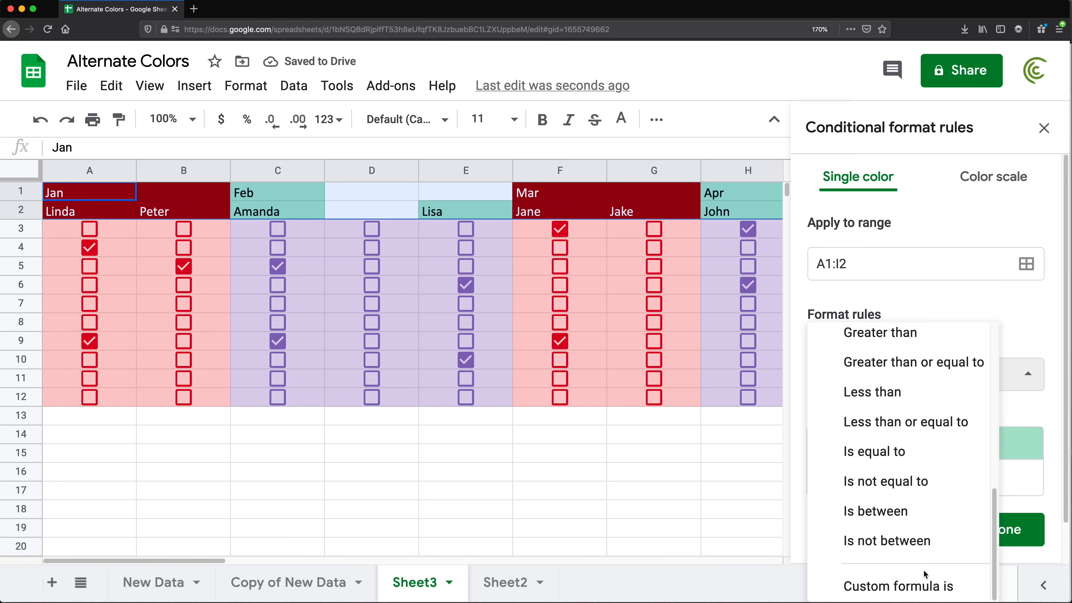
click(926, 586)
click(858, 415)
text(=ISODD(SUMPRODUCT($A$1:A$1<>"")))
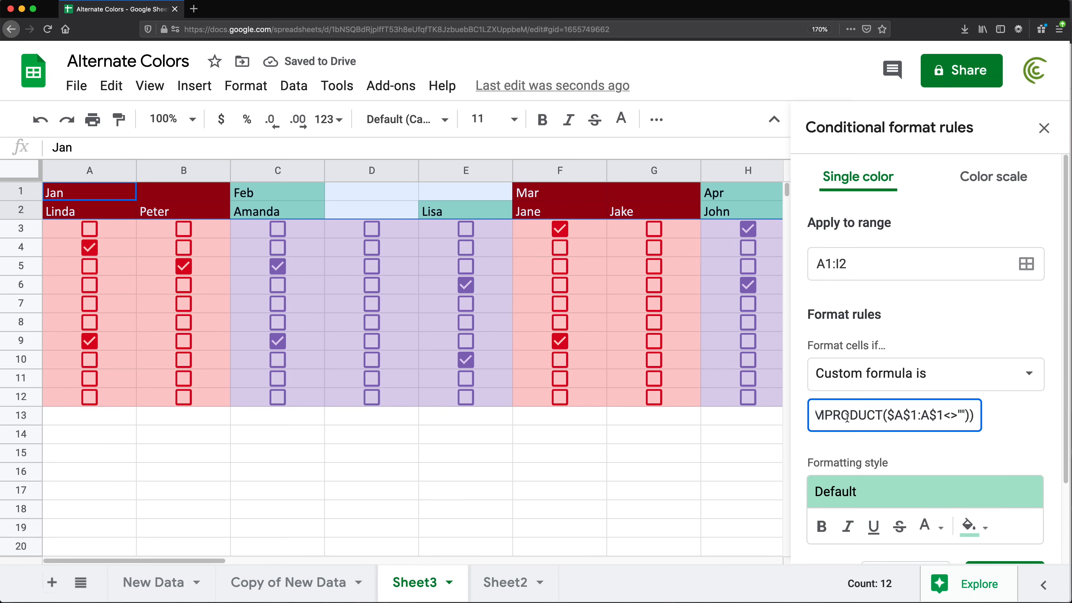
- Change the second header rule's custom formula to =ISEVEN(SUMPRODUCT($A$1:A$1<>""))
drag(843, 416, 804, 417)
click(864, 417)
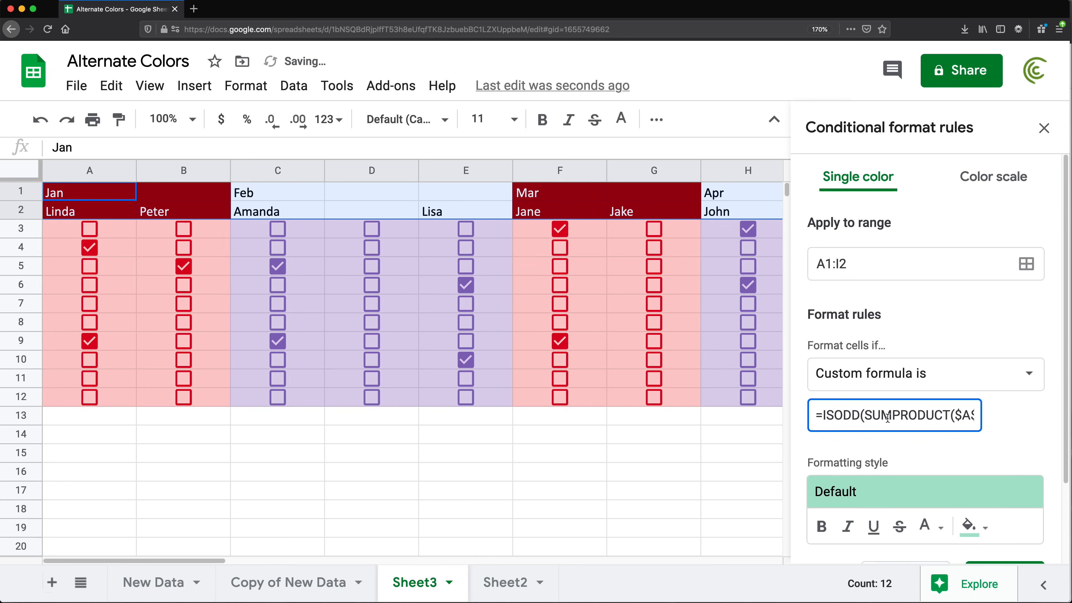
key(BackSpace)
key(BackSpace)
key(BackSpace)
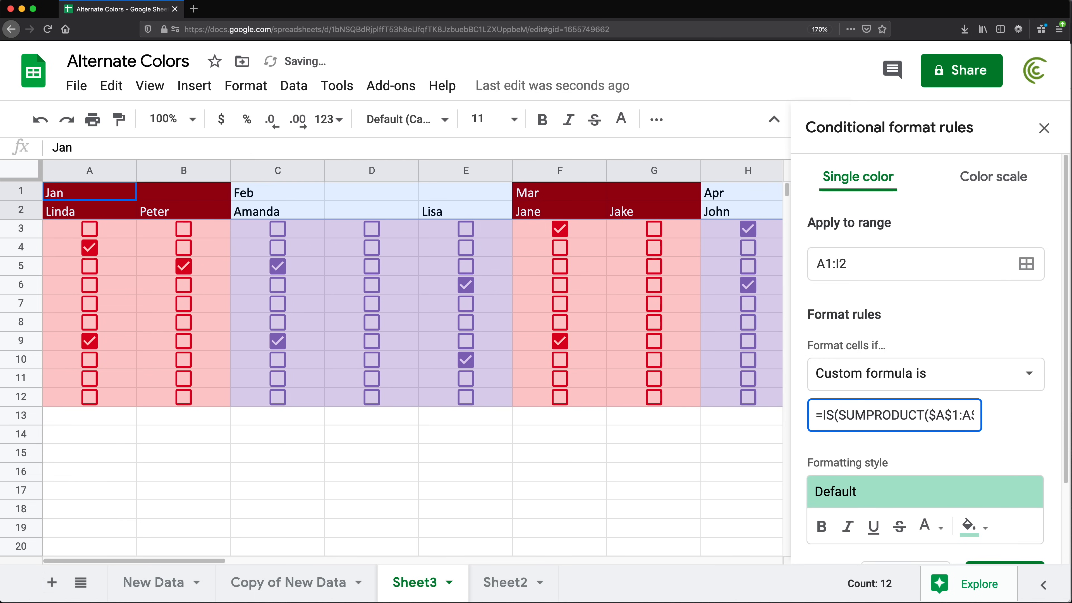
text(EVEN)
- Give the header ISEVEN rule a dark purple fill with white text
scroll(937, 460, down, 2)
click(971, 439)
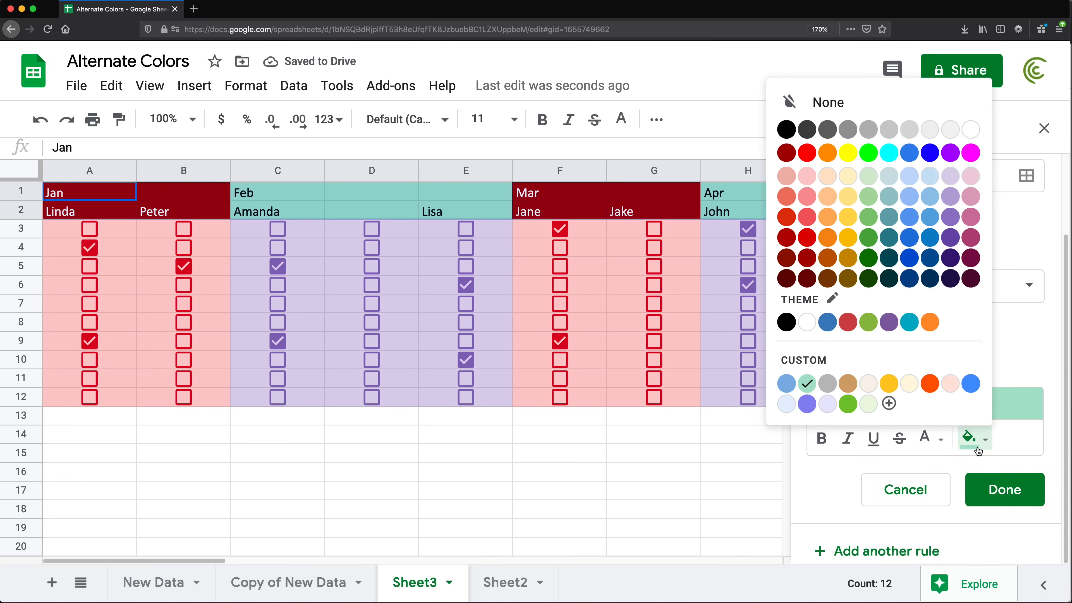
click(951, 279)
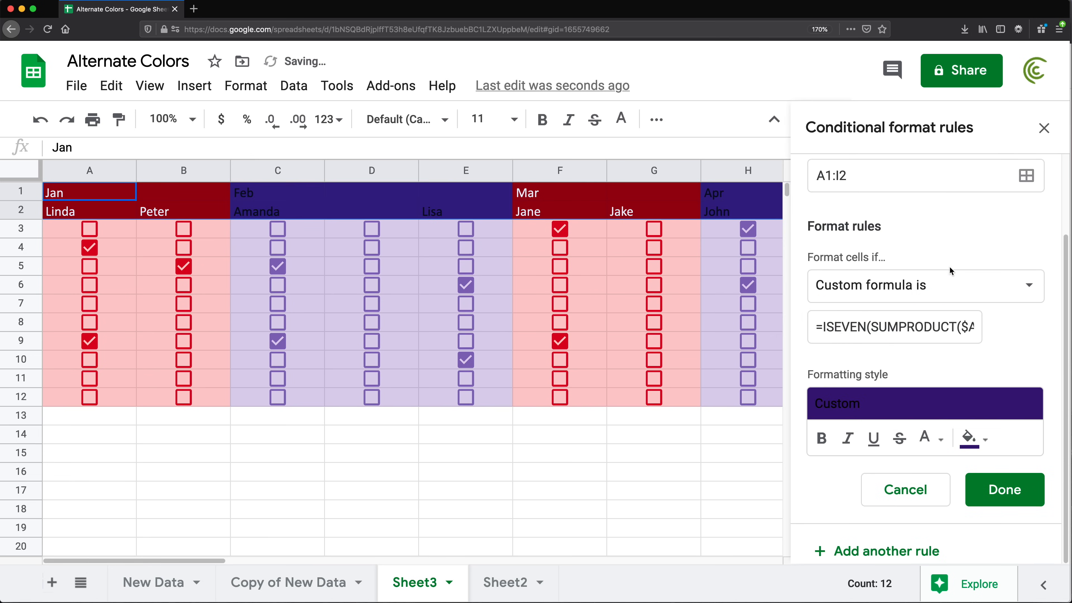
click(931, 438)
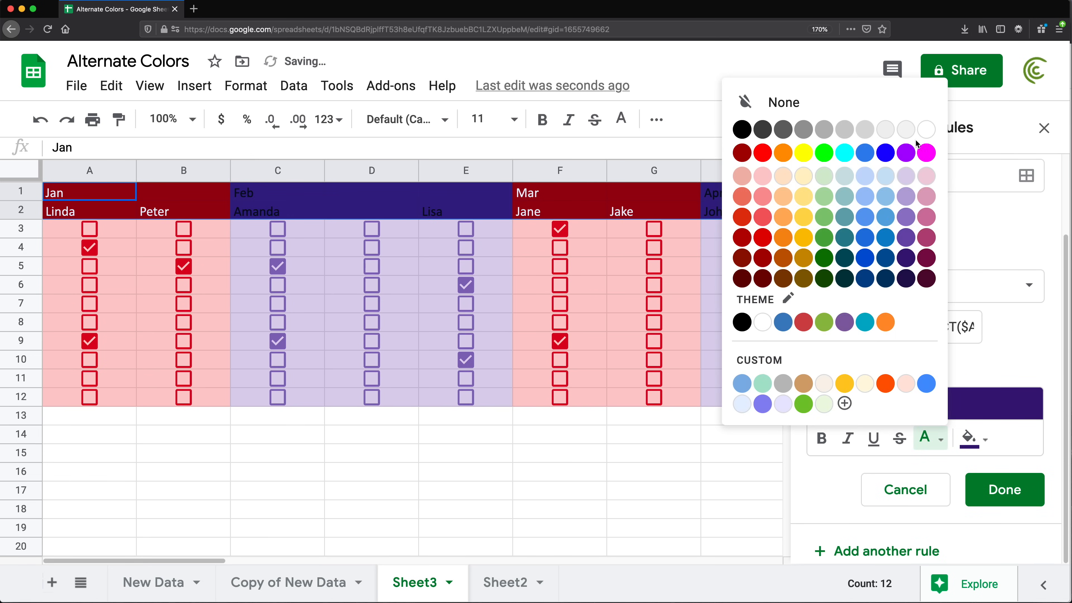
click(926, 131)
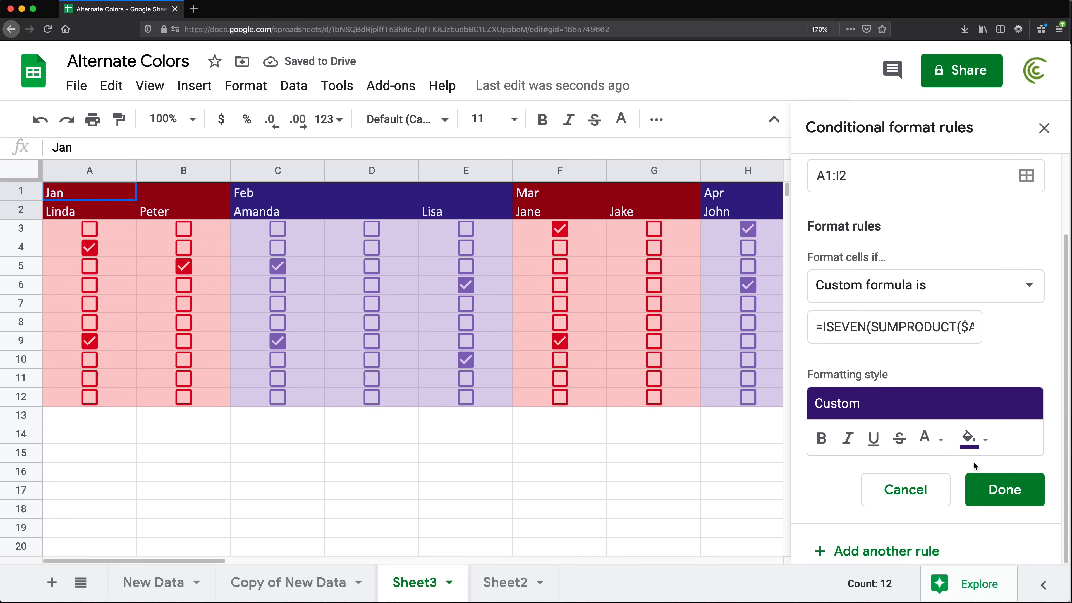
- Change the header ISEVEN rule's fill to a medium purple, save the rule and close the conditional format rules
click(971, 441)
click(951, 278)
click(983, 443)
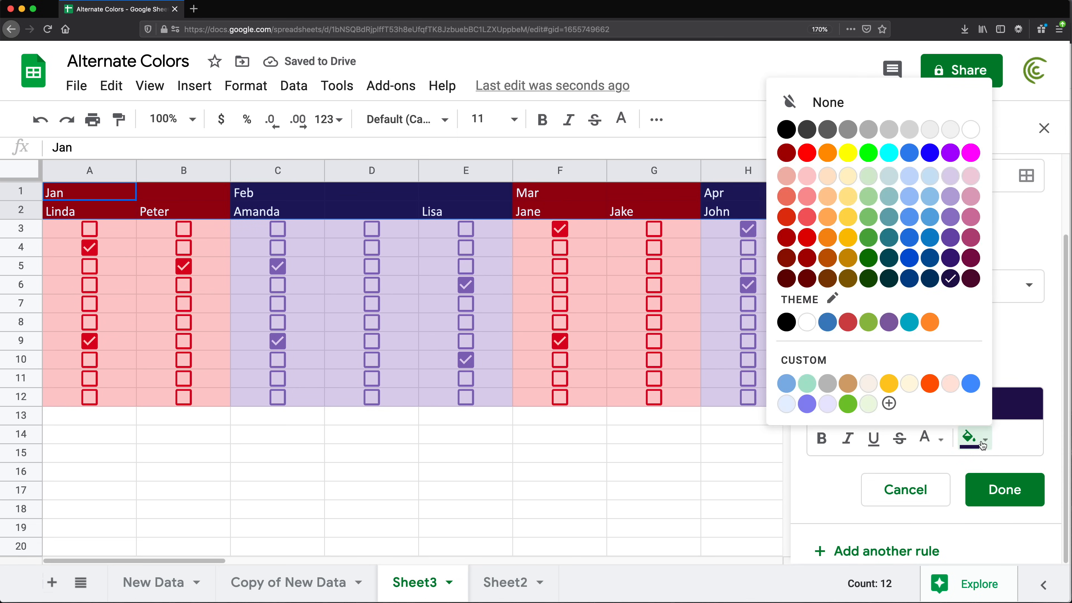
click(950, 237)
click(1005, 494)
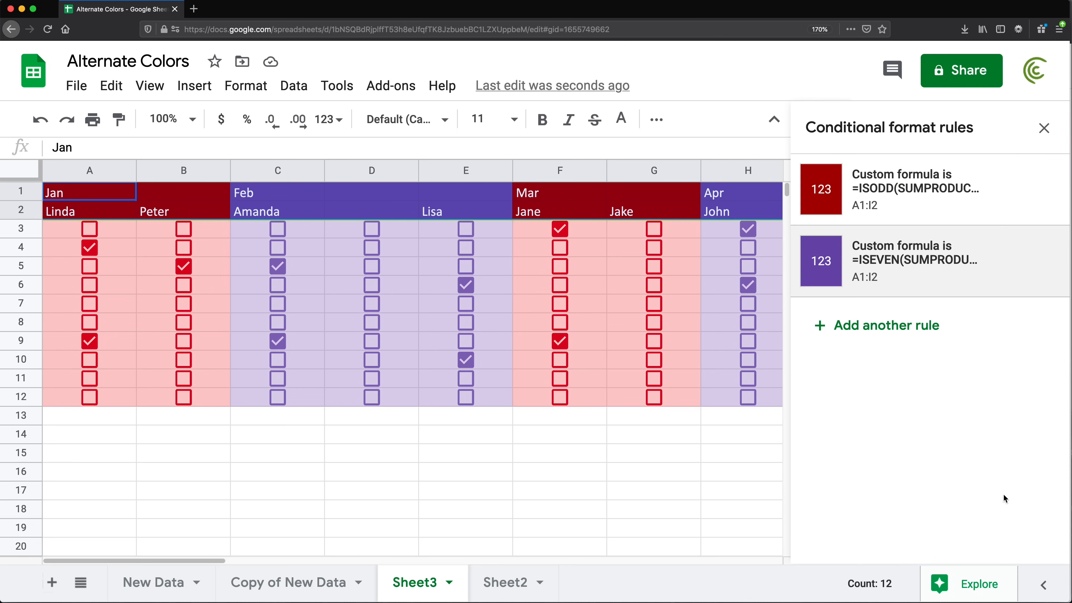
click(1044, 127)
- Merge the row 1 header cells of each month: C1:E1, A1:B1, F1:G1 and H1:I1
click(654, 477)
drag(435, 196, 291, 198)
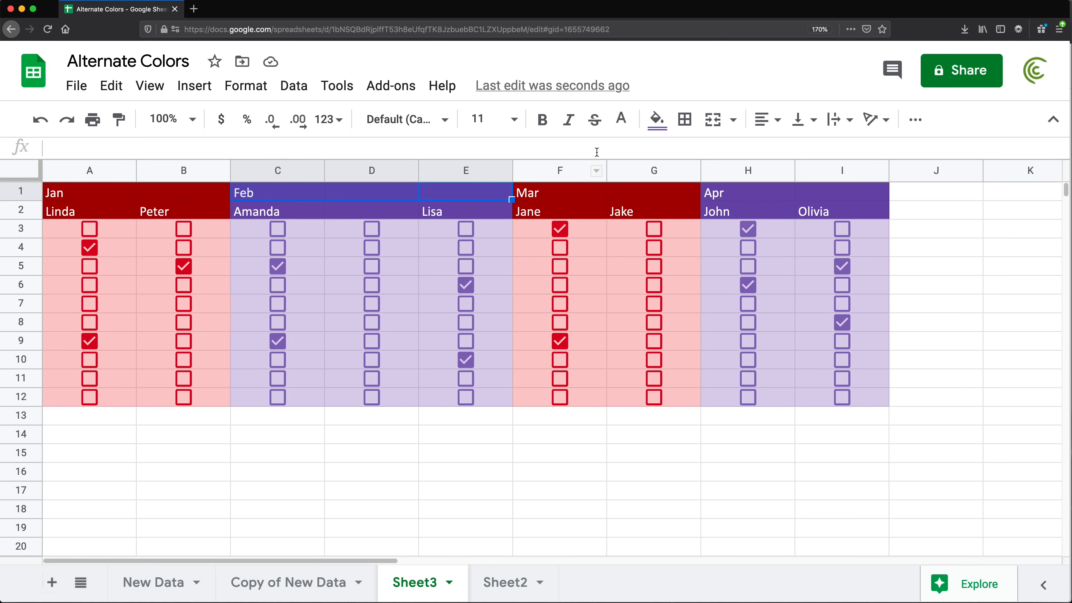
click(707, 123)
drag(106, 194, 184, 194)
click(707, 122)
drag(548, 194, 654, 194)
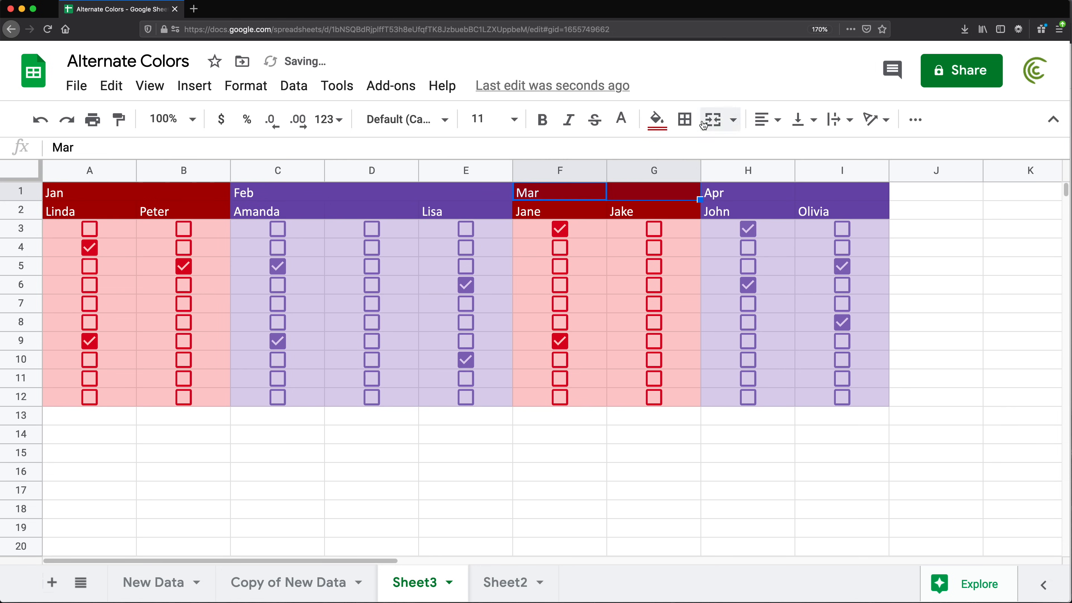
click(704, 123)
key(Right)
key(shift+Right)
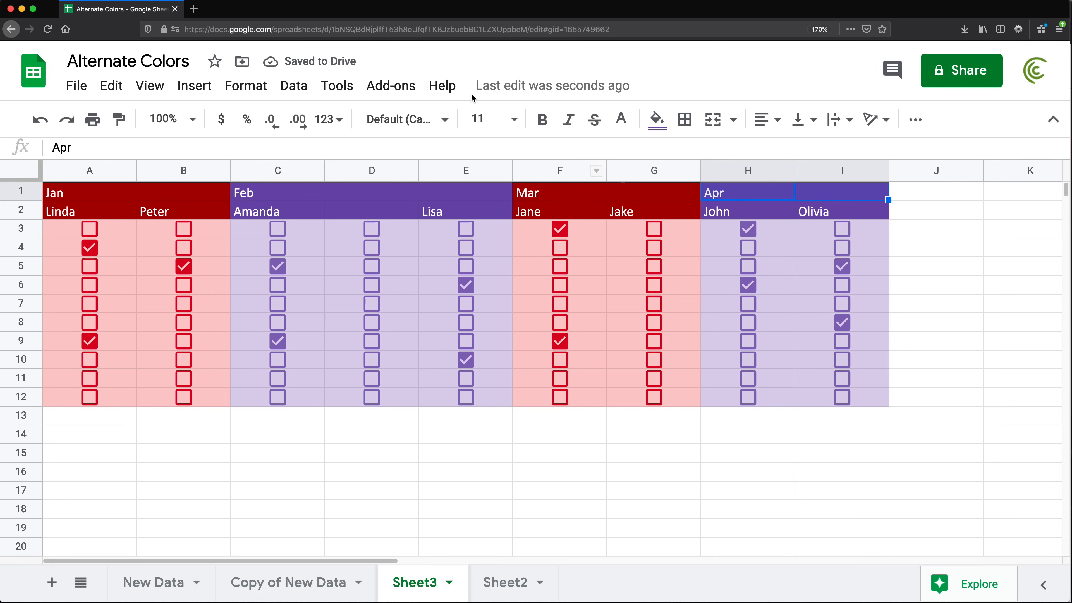
click(709, 122)
- Insert a column to the left of column D inside the Feb group, and delete it again
right_click(366, 170)
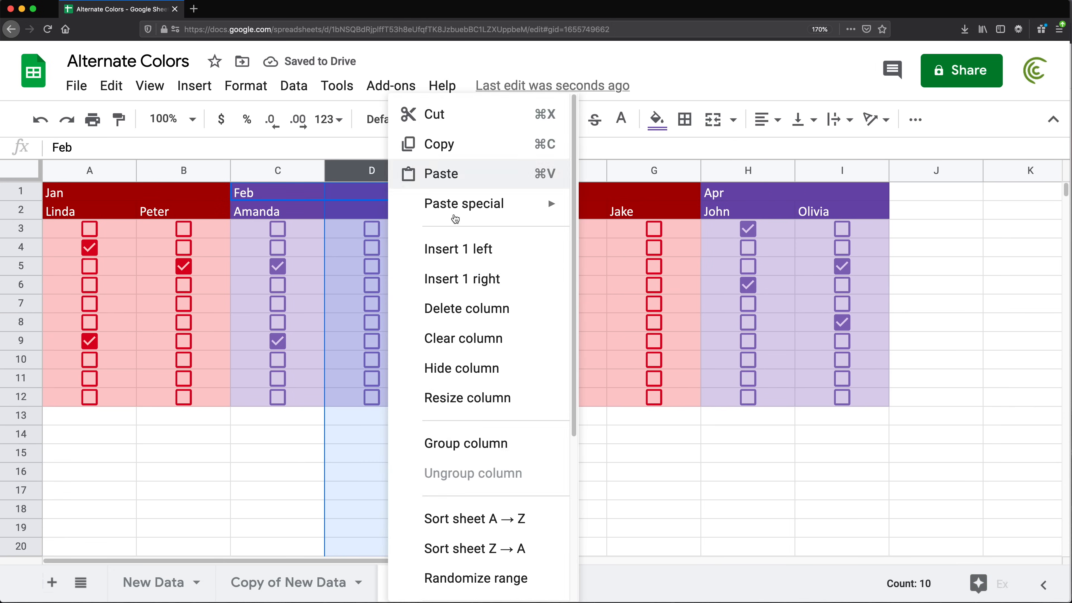
click(435, 249)
right_click(365, 170)
click(443, 308)
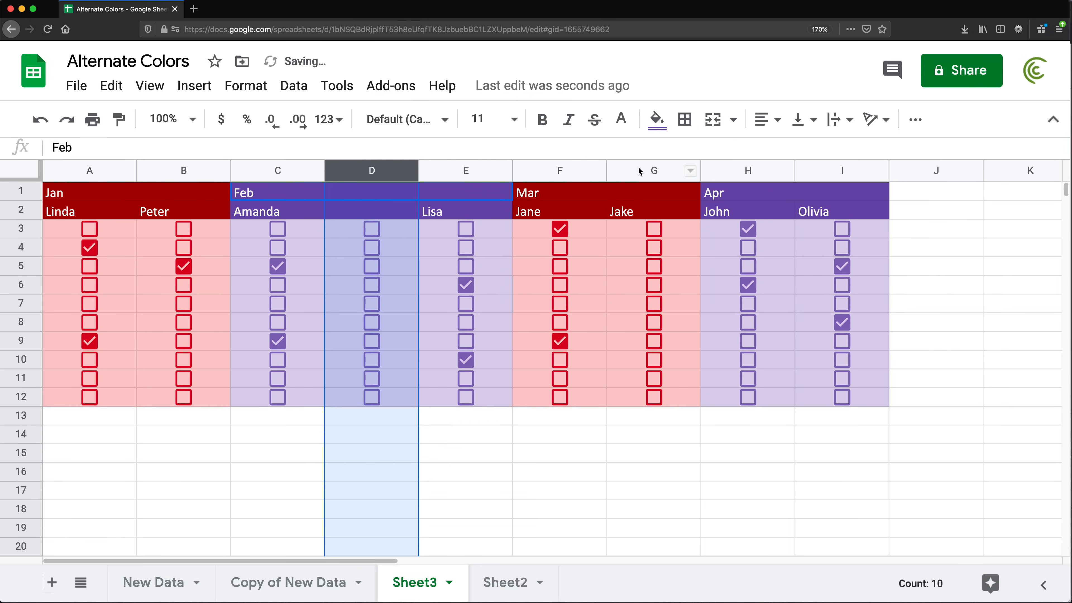
- Insert a column to the left of column G inside the Mar group, and delete it again
right_click(631, 171)
click(713, 250)
right_click(653, 172)
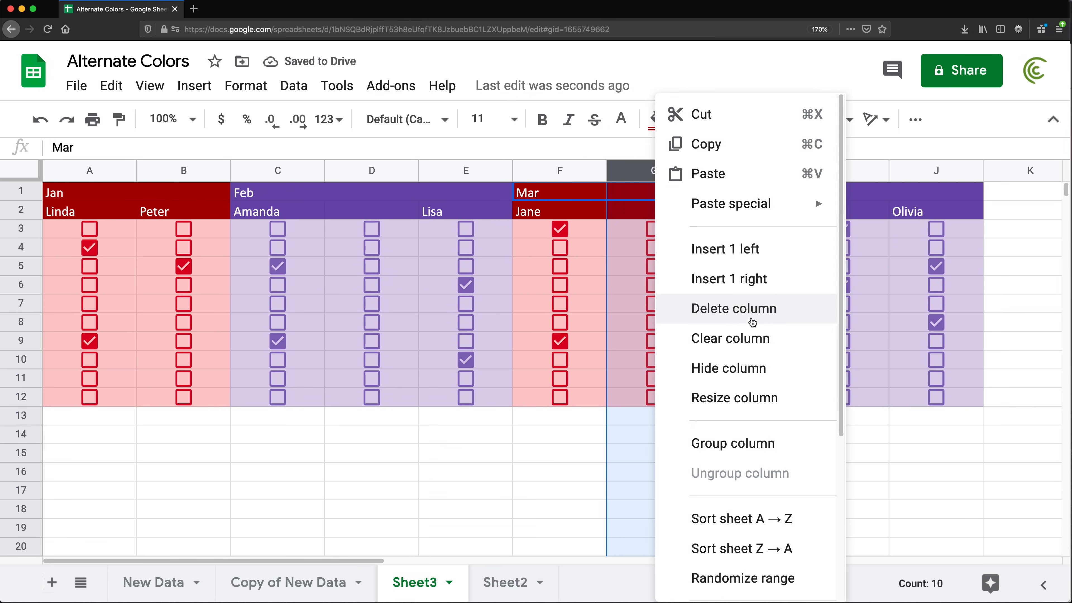
click(756, 318)
click(558, 456)
- Delete the unnamed column D from the Feb group
right_click(346, 170)
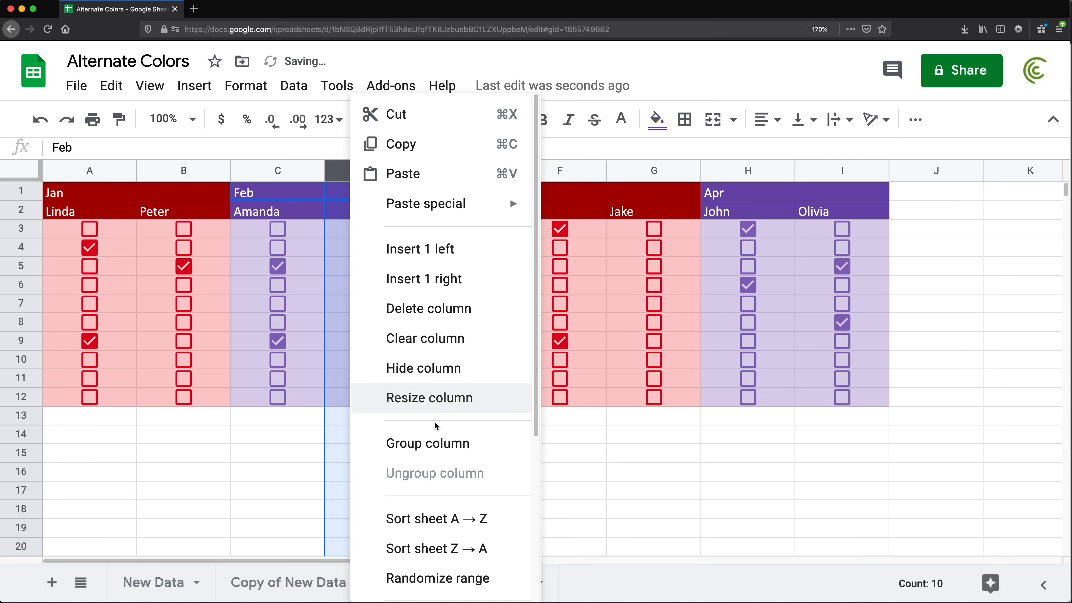
click(425, 315)
click(647, 475)
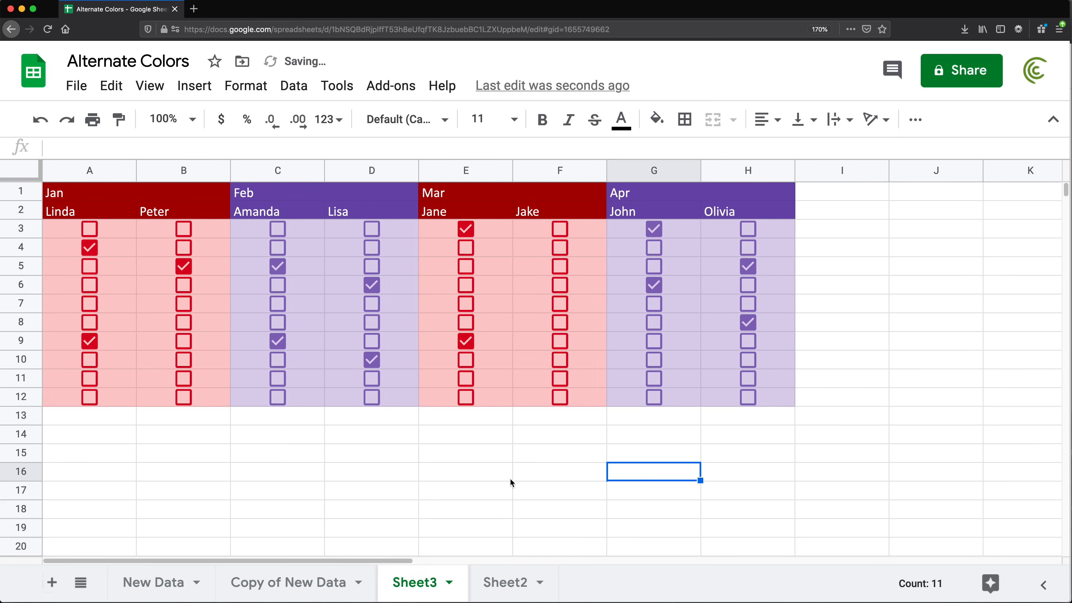